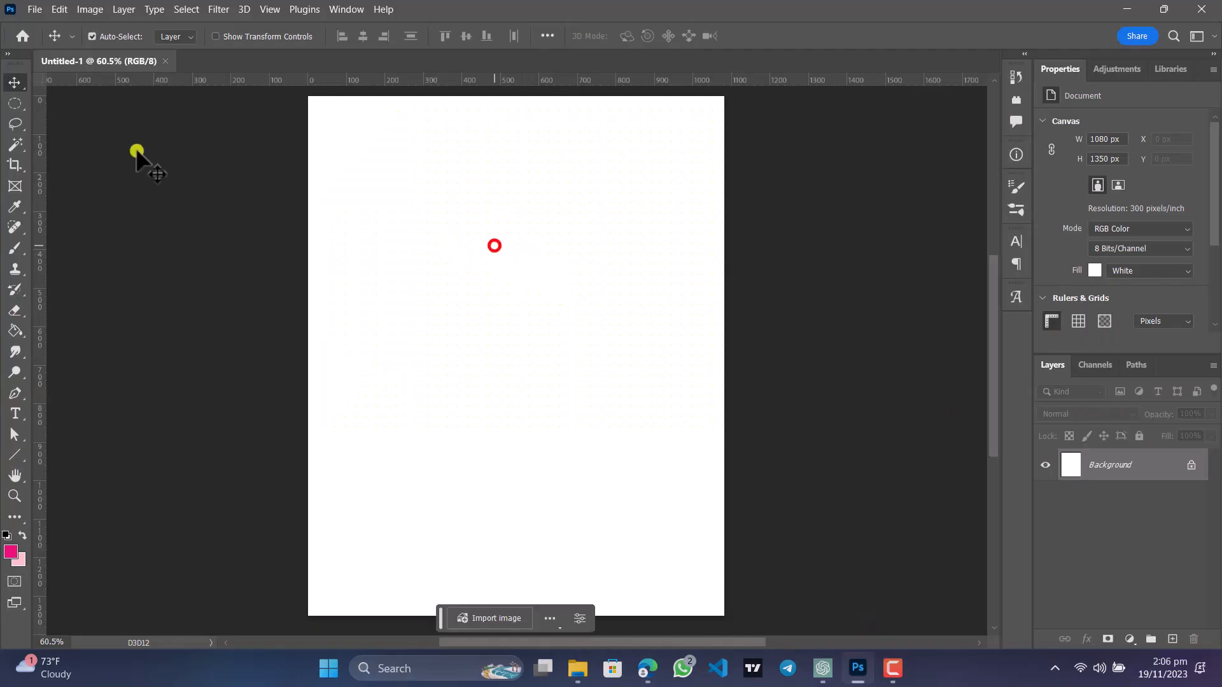
Place the image "Virgil van Dijk - FootyRenders3" from the liverpool folder as an embedded object.
click(33, 8)
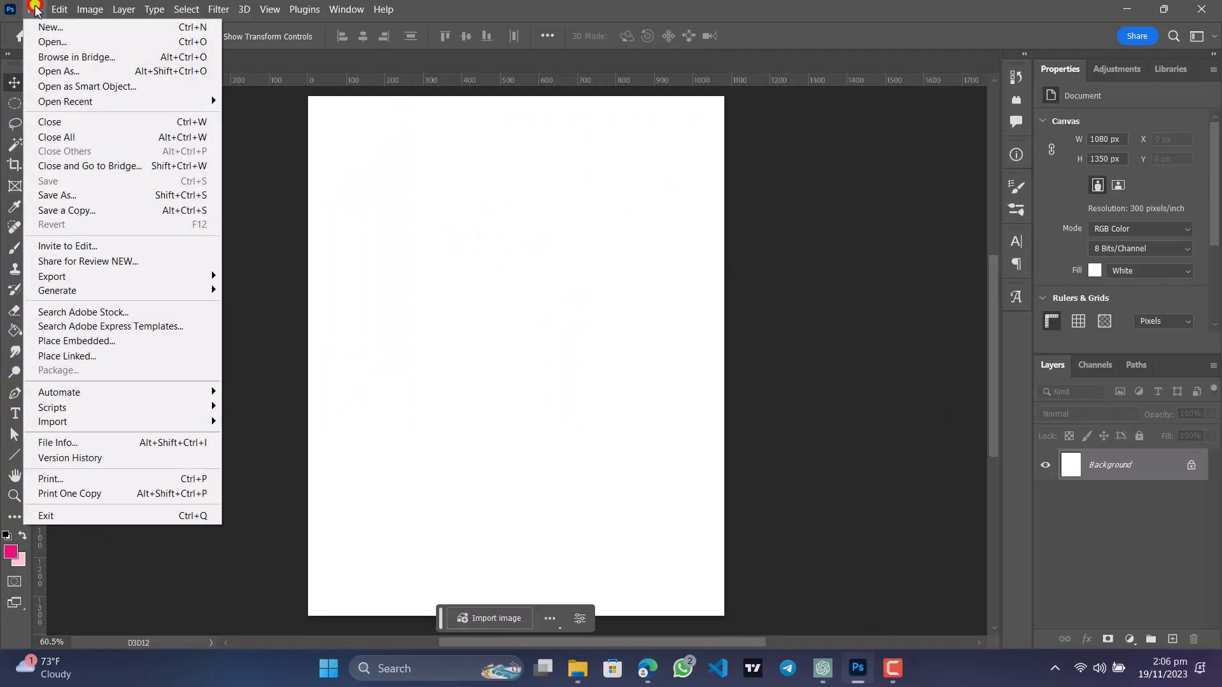
click(79, 341)
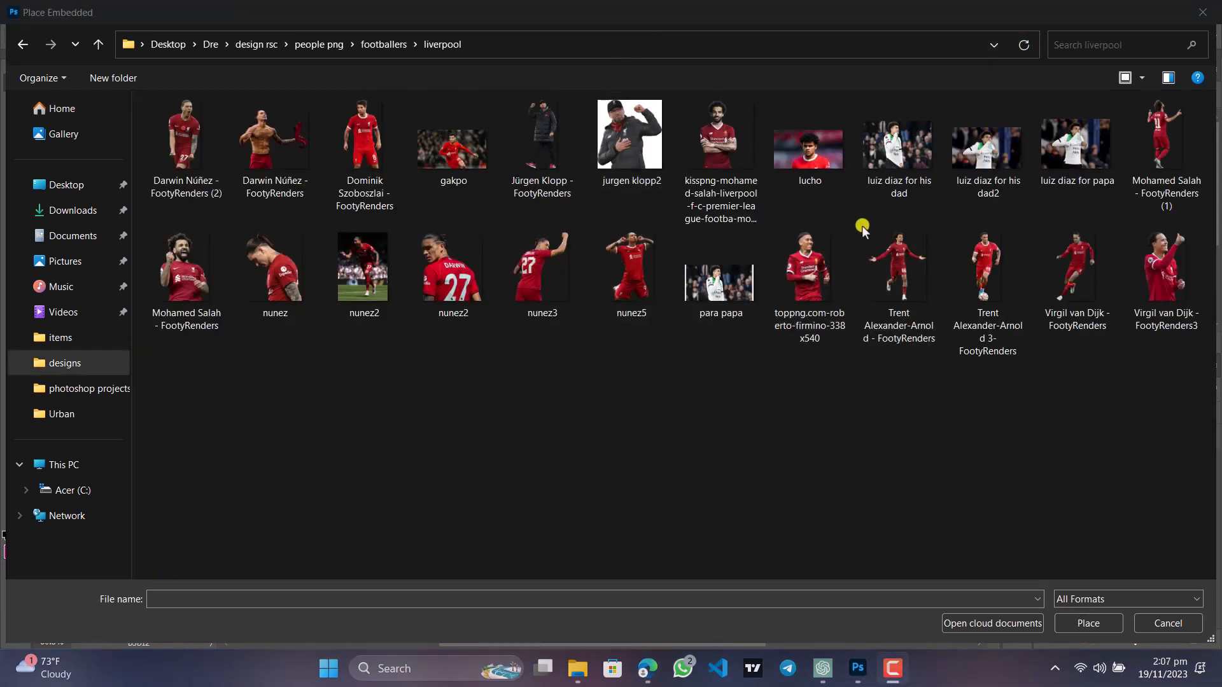
click(639, 368)
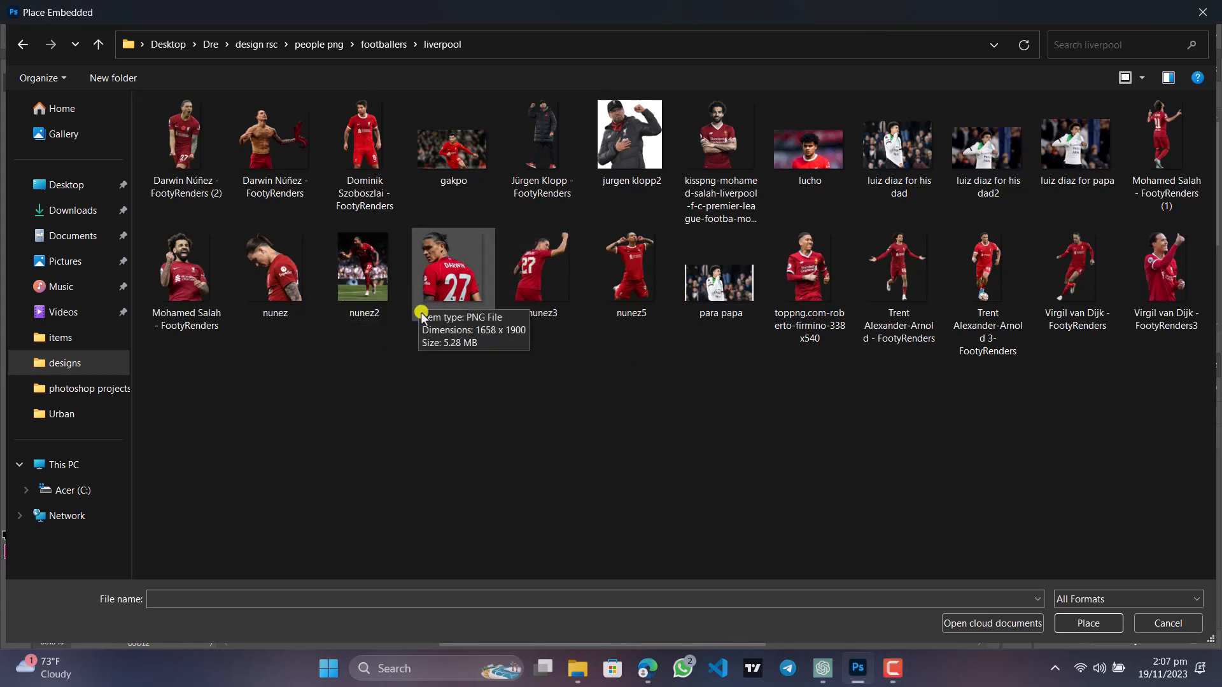
click(1174, 274)
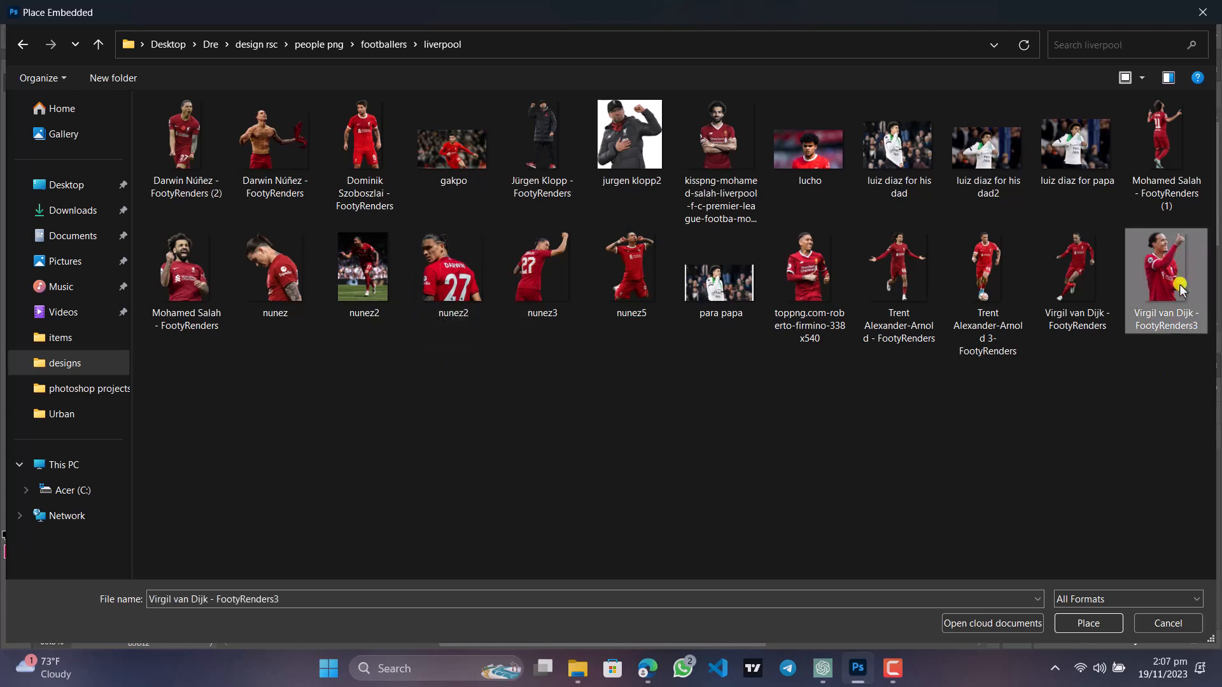
click(1100, 623)
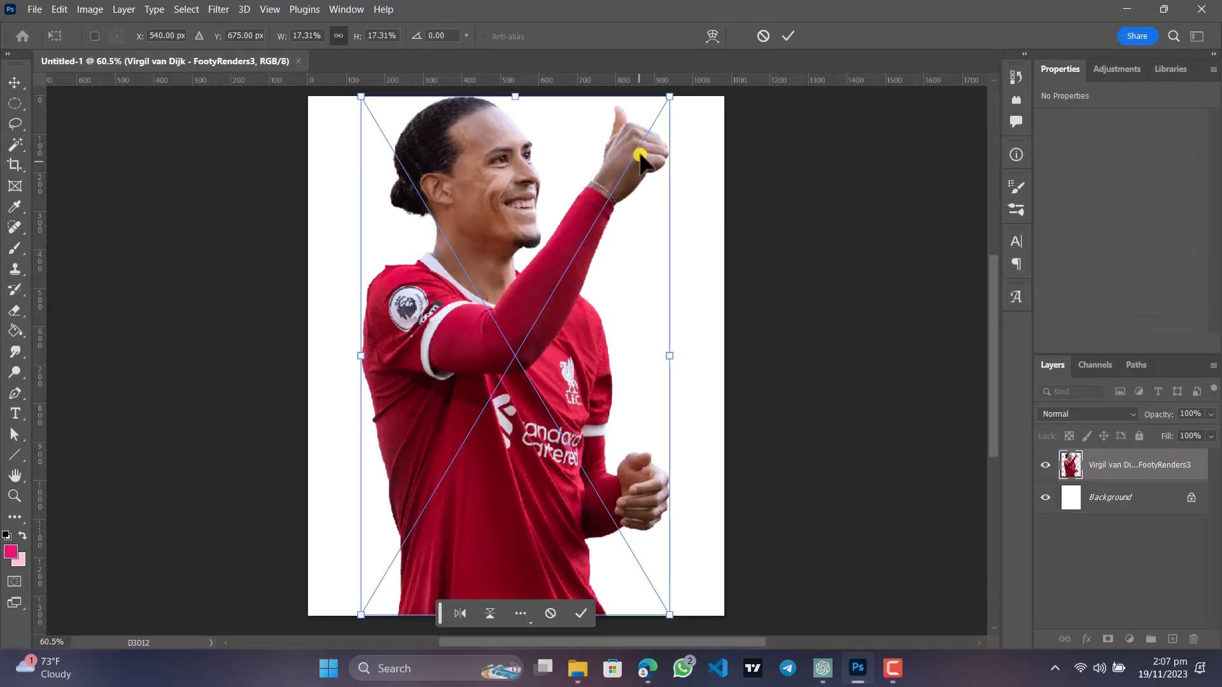
Scale the Van Dijk image to about 15% and centre it horizontally along the canvas's bottom edge.
drag(667, 113, 648, 180)
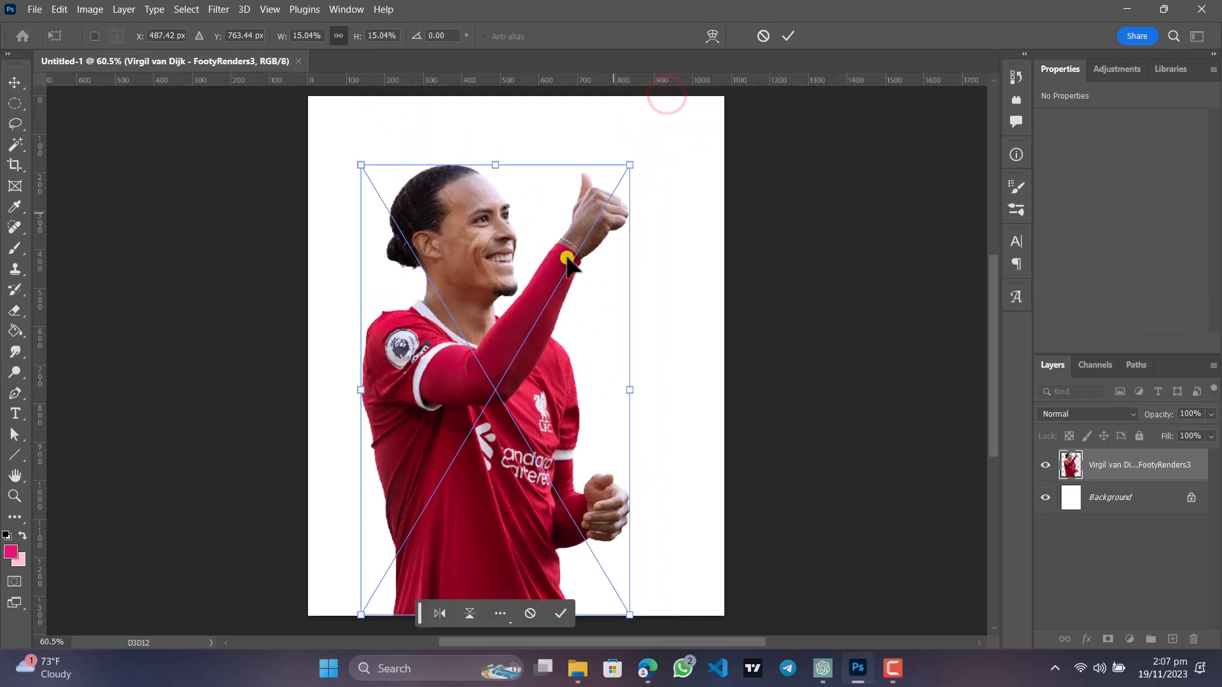
drag(472, 378, 490, 380)
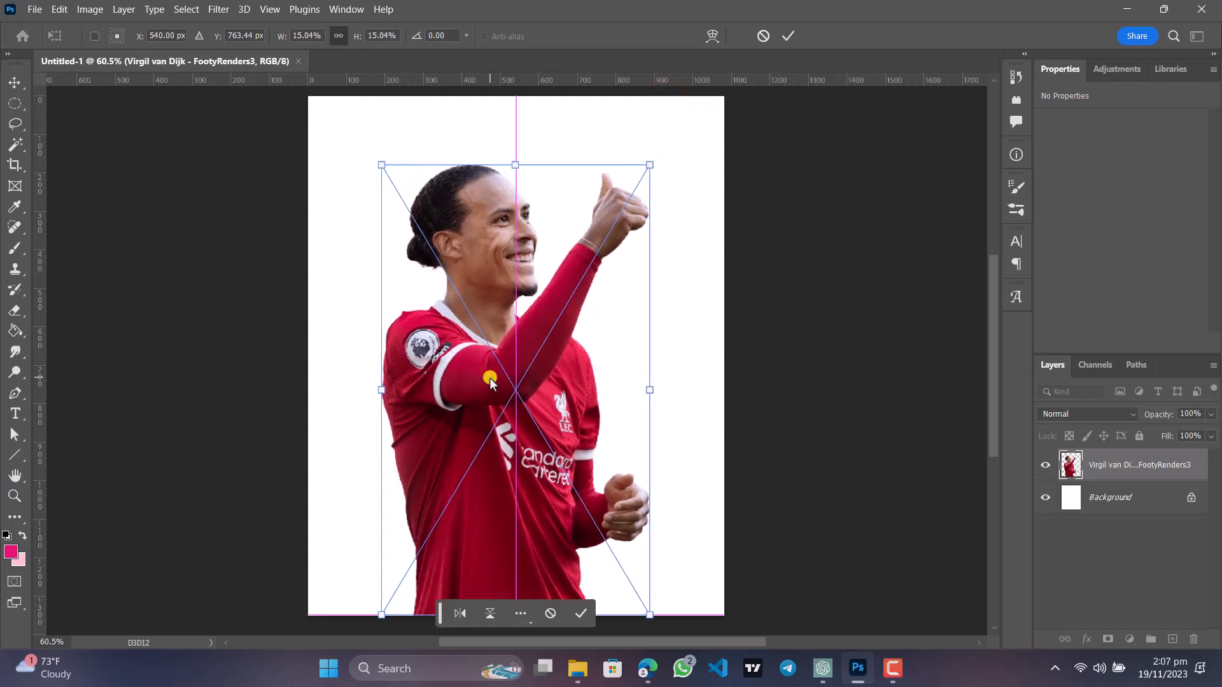
click(578, 612)
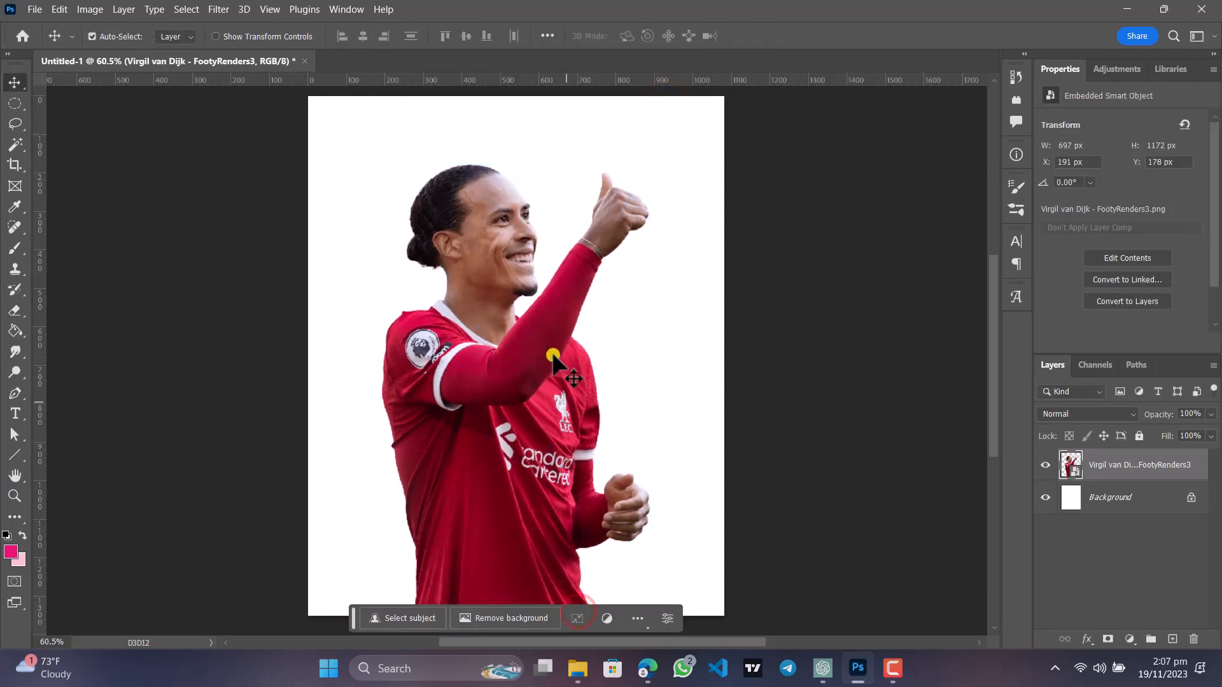
Shift the Van Dijk image horizontally about 18 px to the right.
scroll(556, 358, down, 1)
click(510, 341)
drag(514, 344, 519, 344)
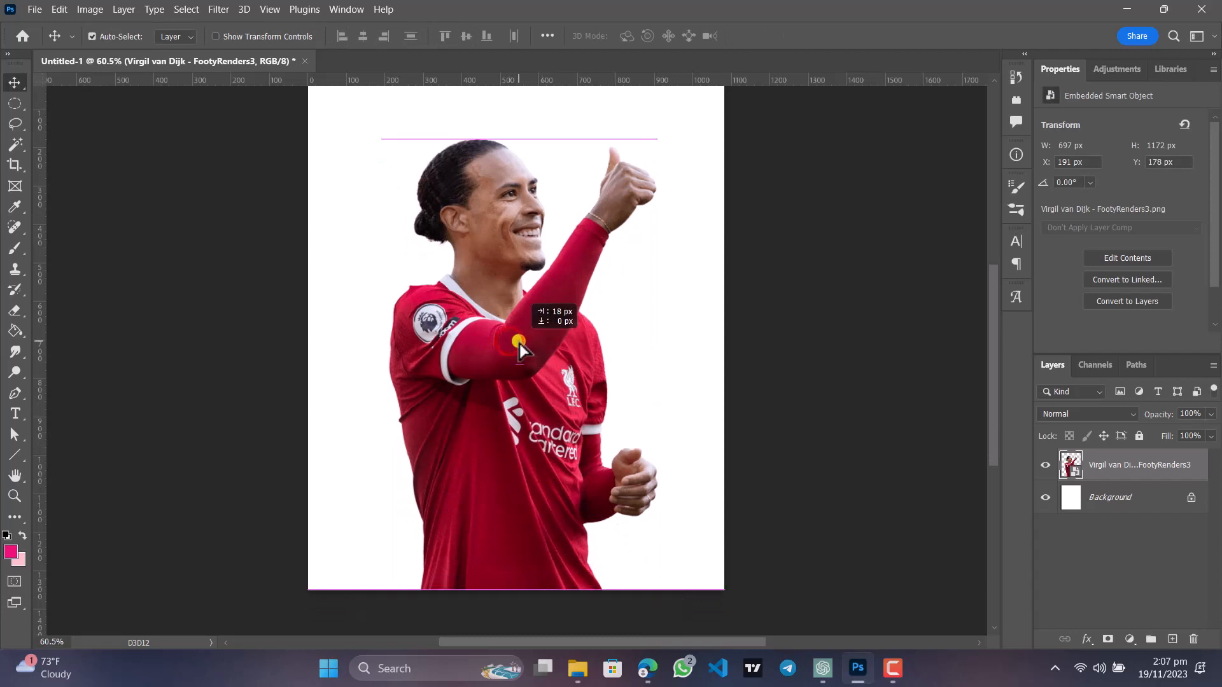
scroll(575, 364, up, 1)
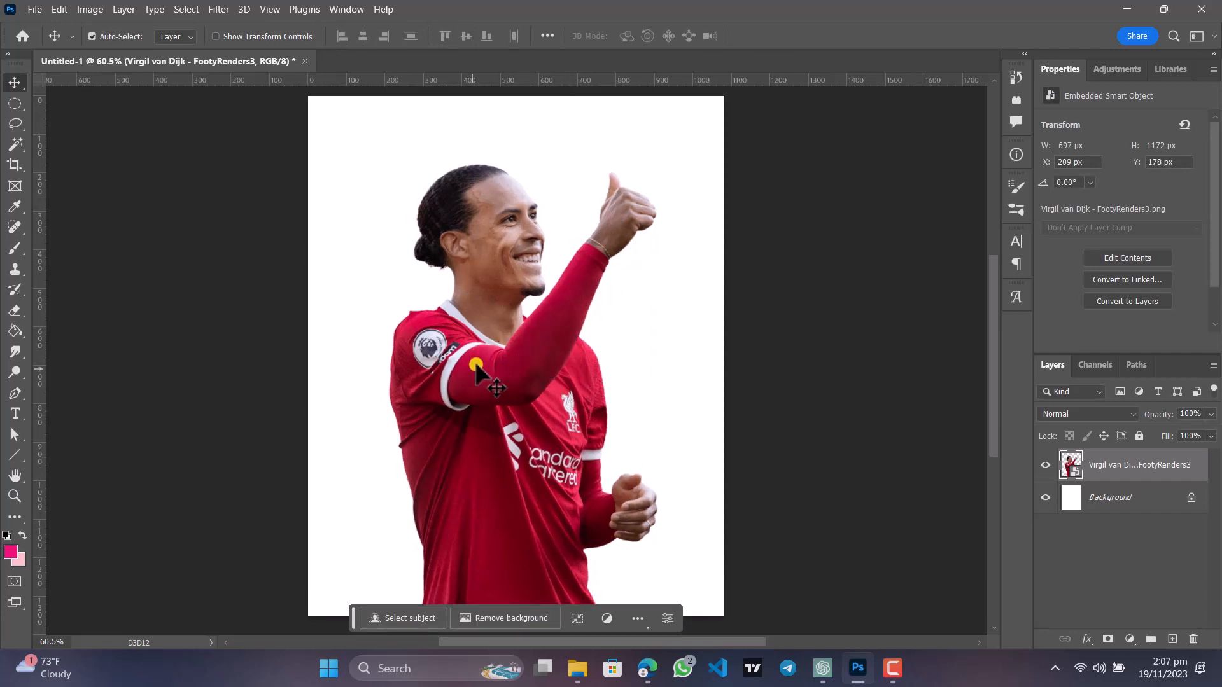
Apply the Topaz Adjust 4 filter to the Van Dijk layer with the Detail - Strong preset.
click(221, 9)
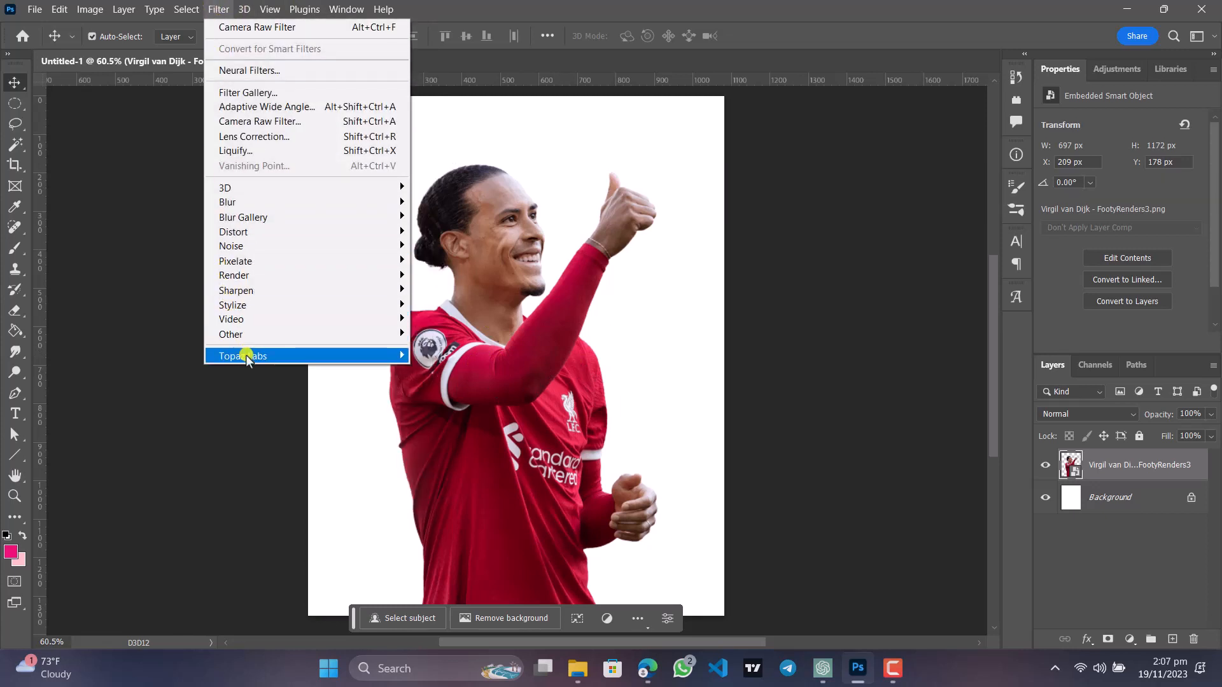
mouse_move(373, 355)
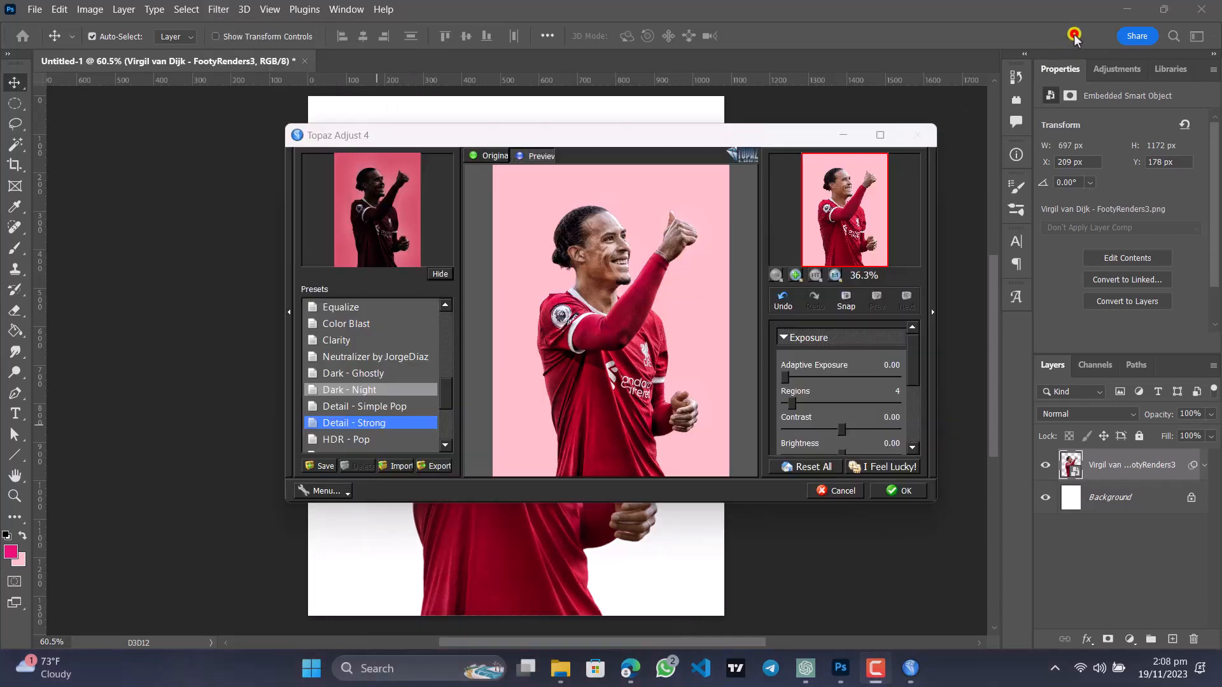
click(898, 490)
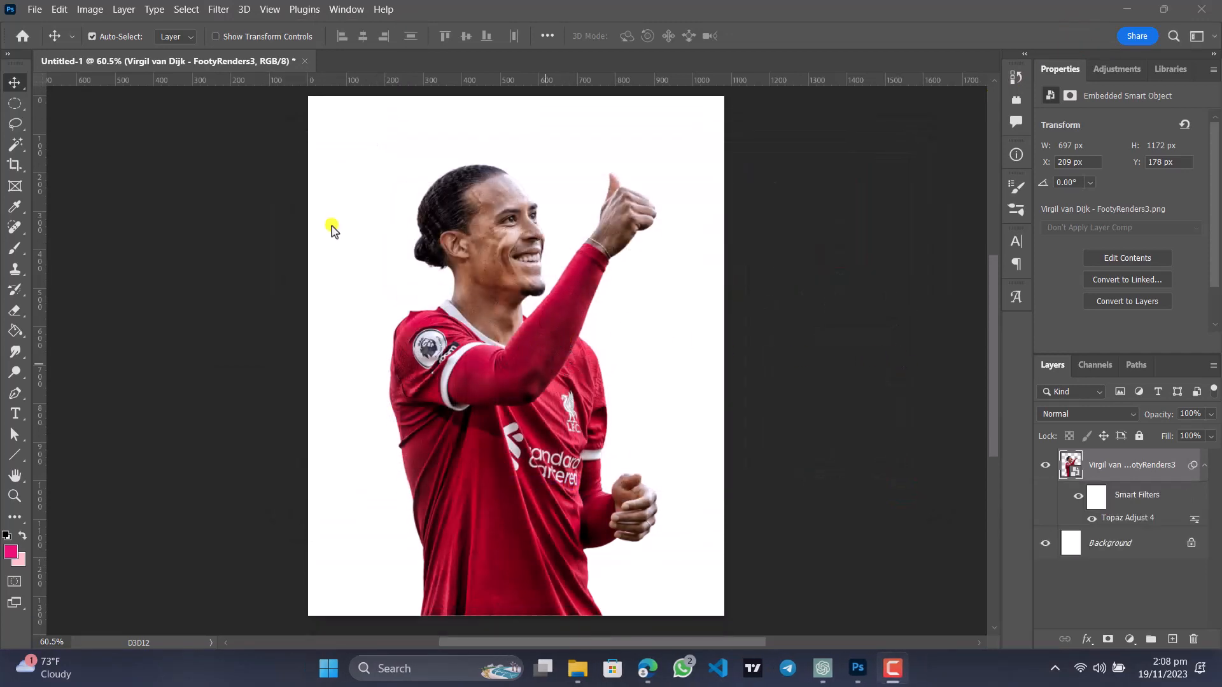
click(215, 10)
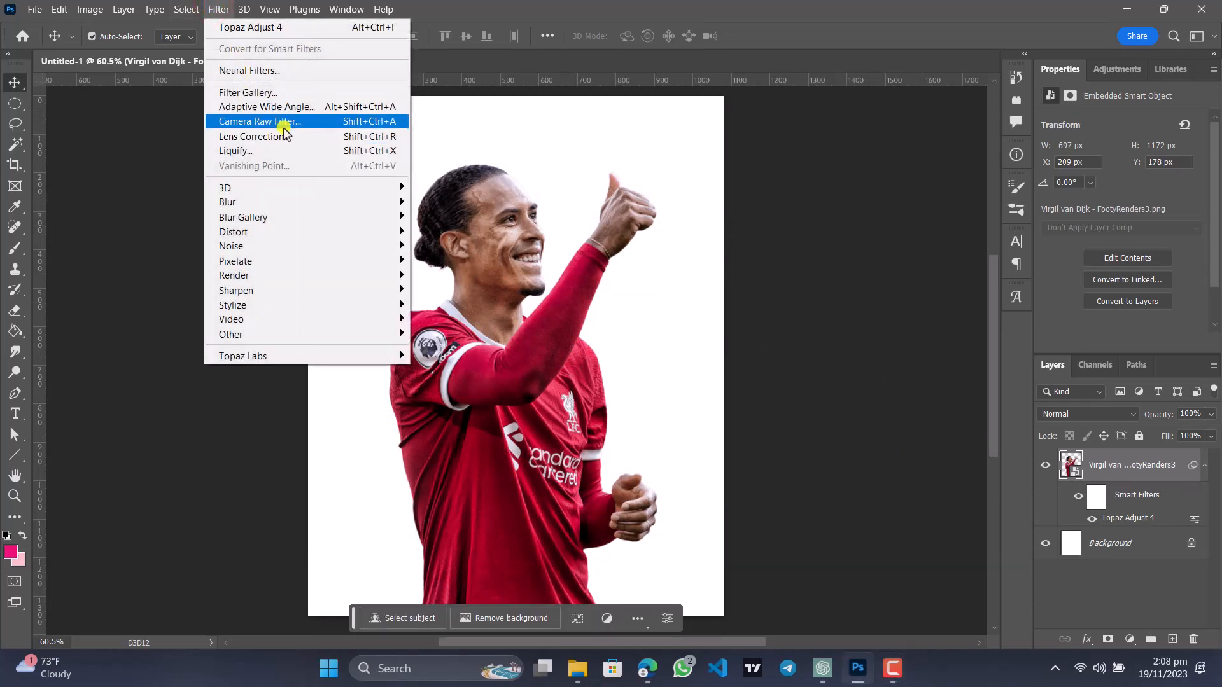
click(536, 126)
scroll(535, 126, down, 4)
scroll(535, 126, up, 3)
scroll(517, 294, up, 3)
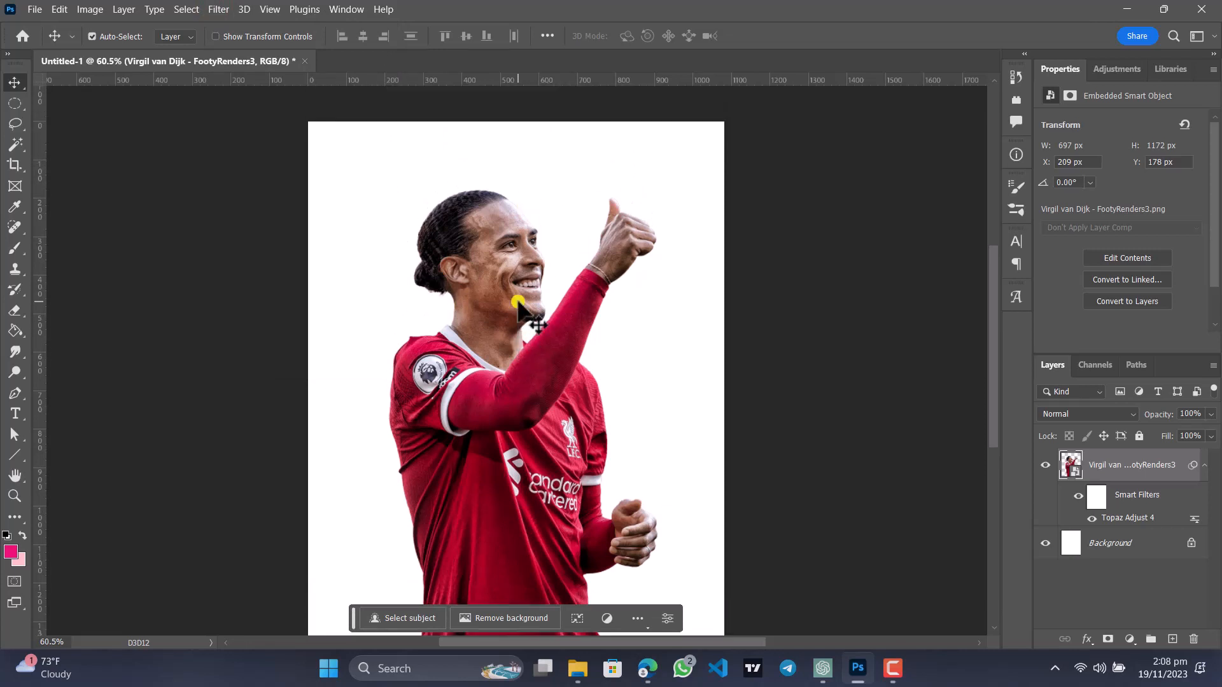
scroll(514, 289, down, 2)
scroll(517, 291, up, 1)
scroll(518, 293, down, 1)
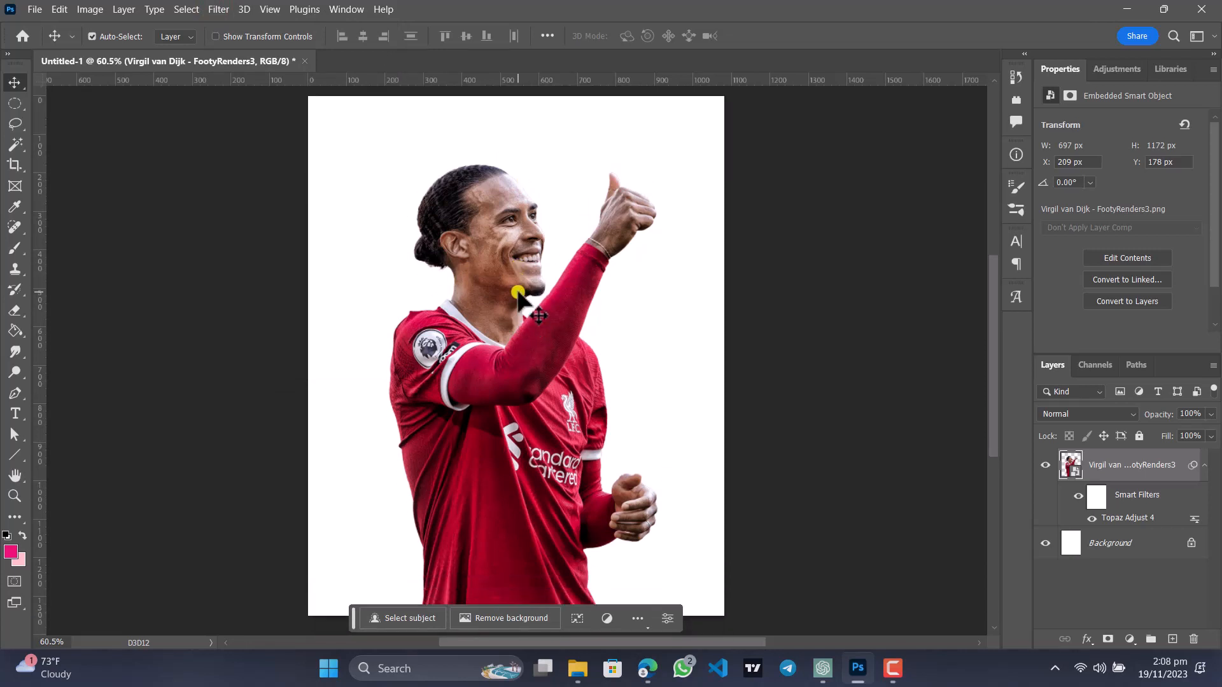
click(554, 157)
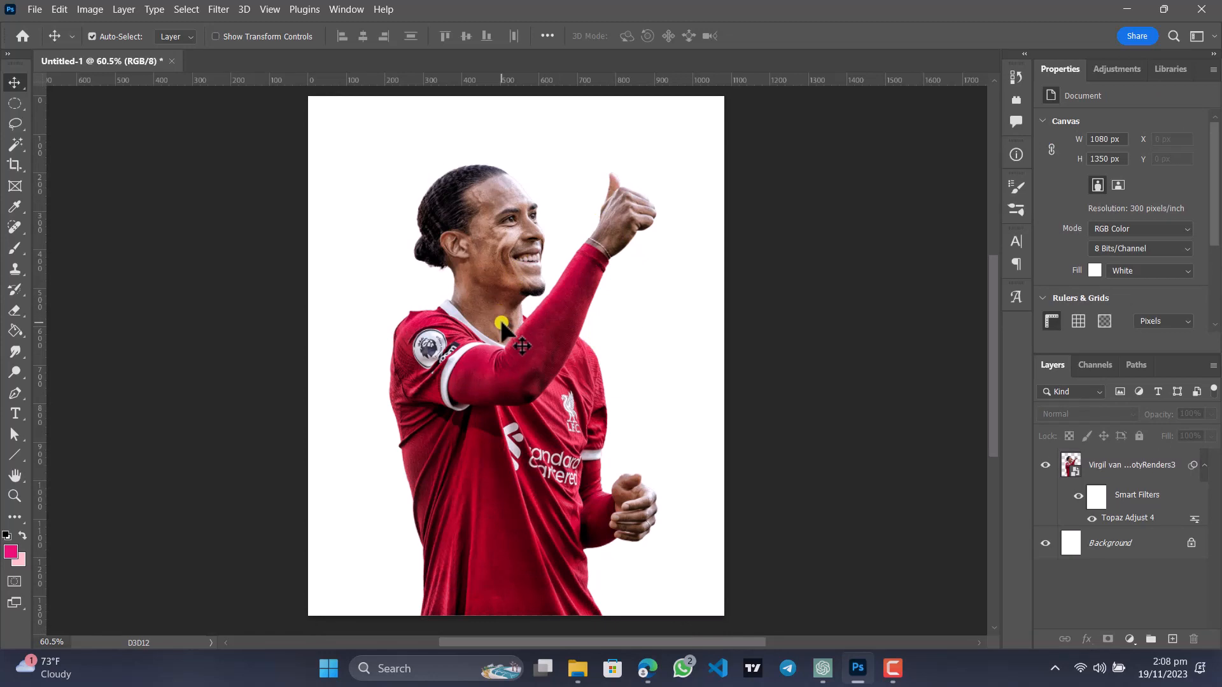
scroll(501, 323, up, 1)
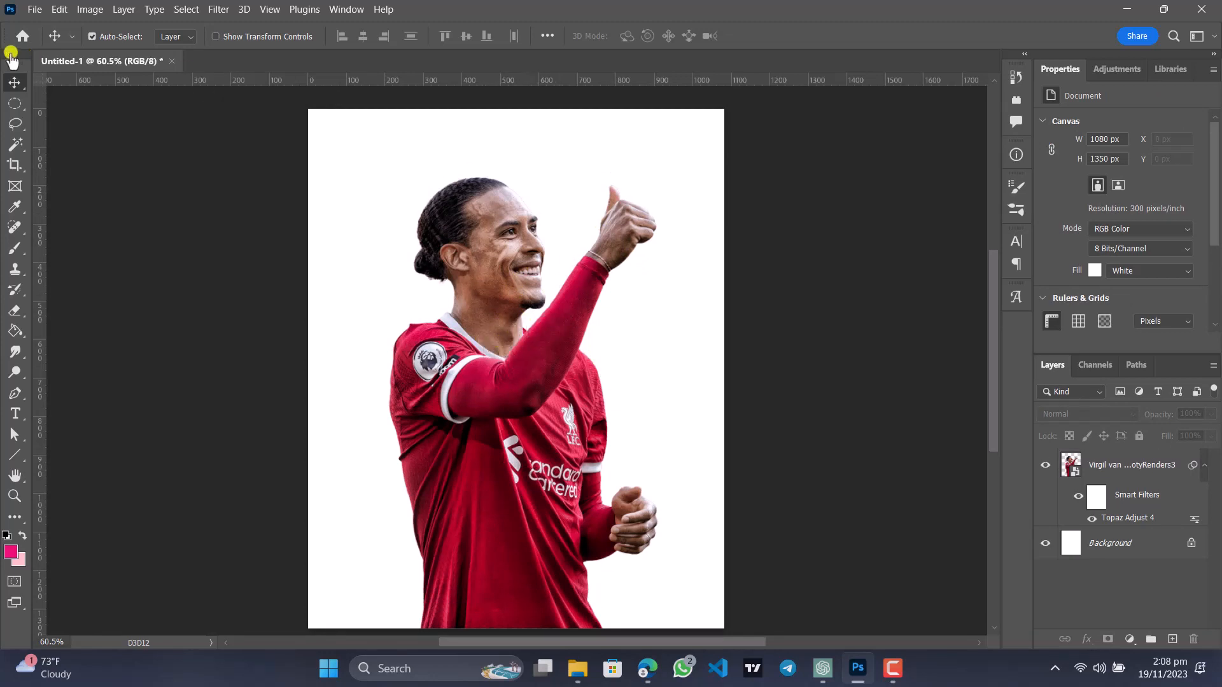
Place the image "Jürgen Klopp - FootyRenders" from the liverpool folder as an embedded object.
click(35, 10)
click(96, 344)
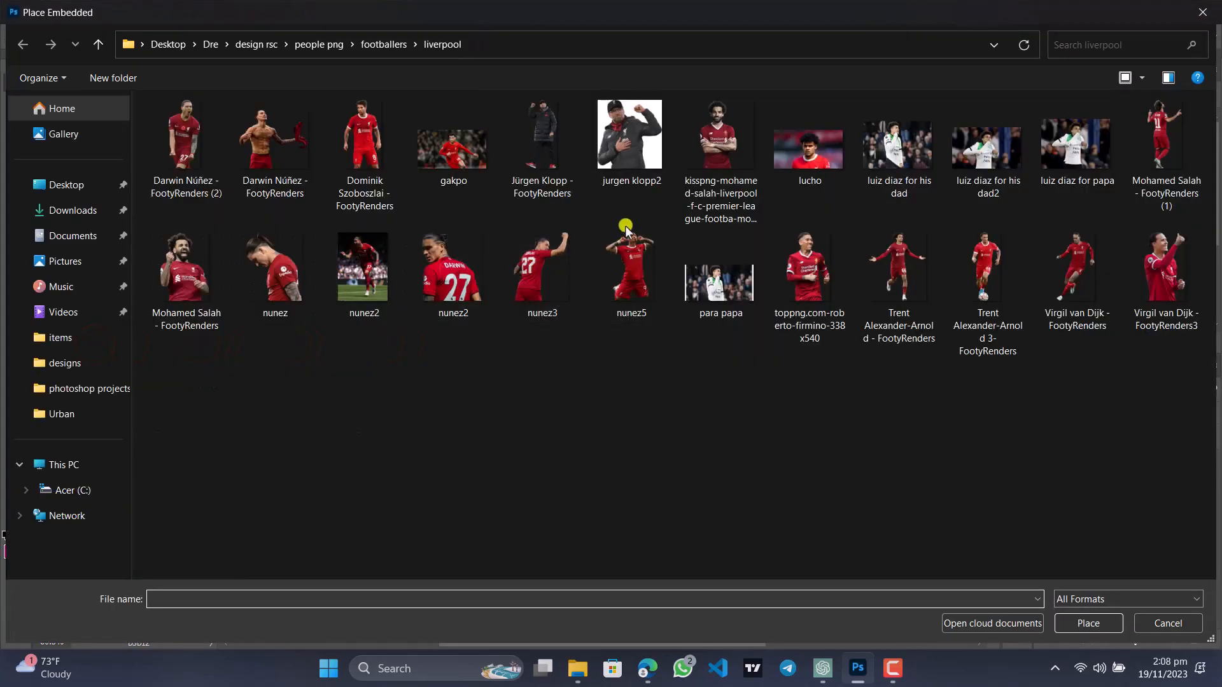
click(543, 159)
click(1087, 624)
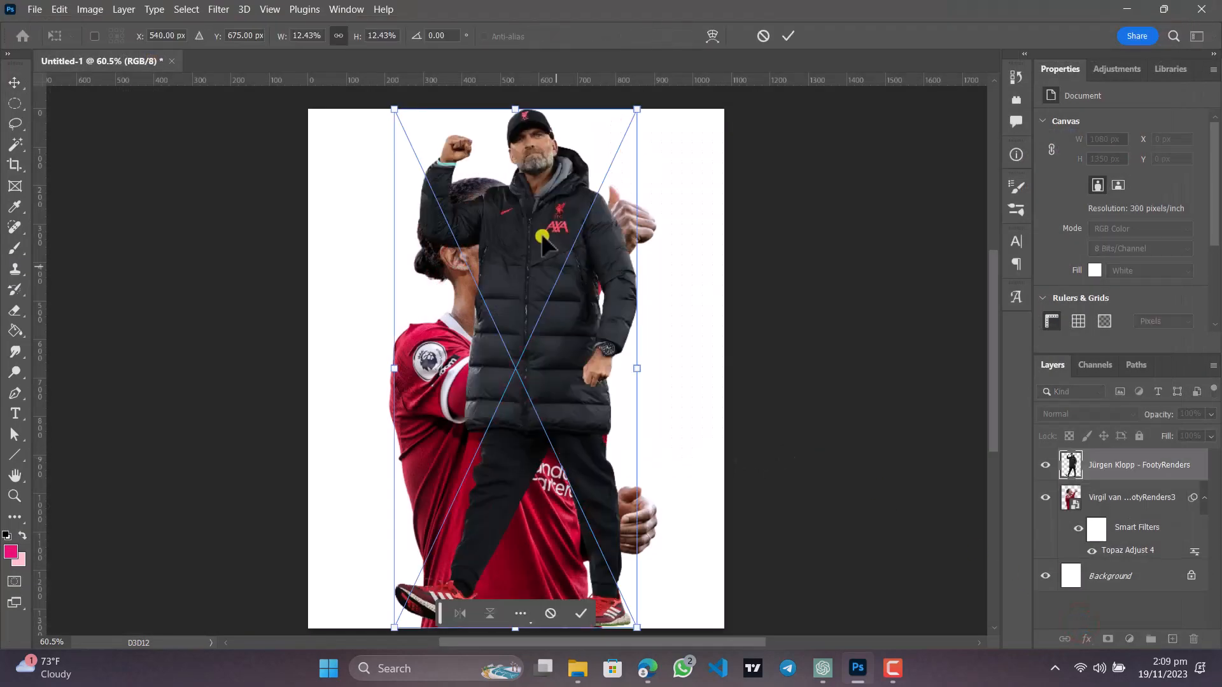
Scale the Klopp image to about 4.5% and position it in the canvas's lower-left area beside Van Dijk's torso.
drag(635, 113, 381, 478)
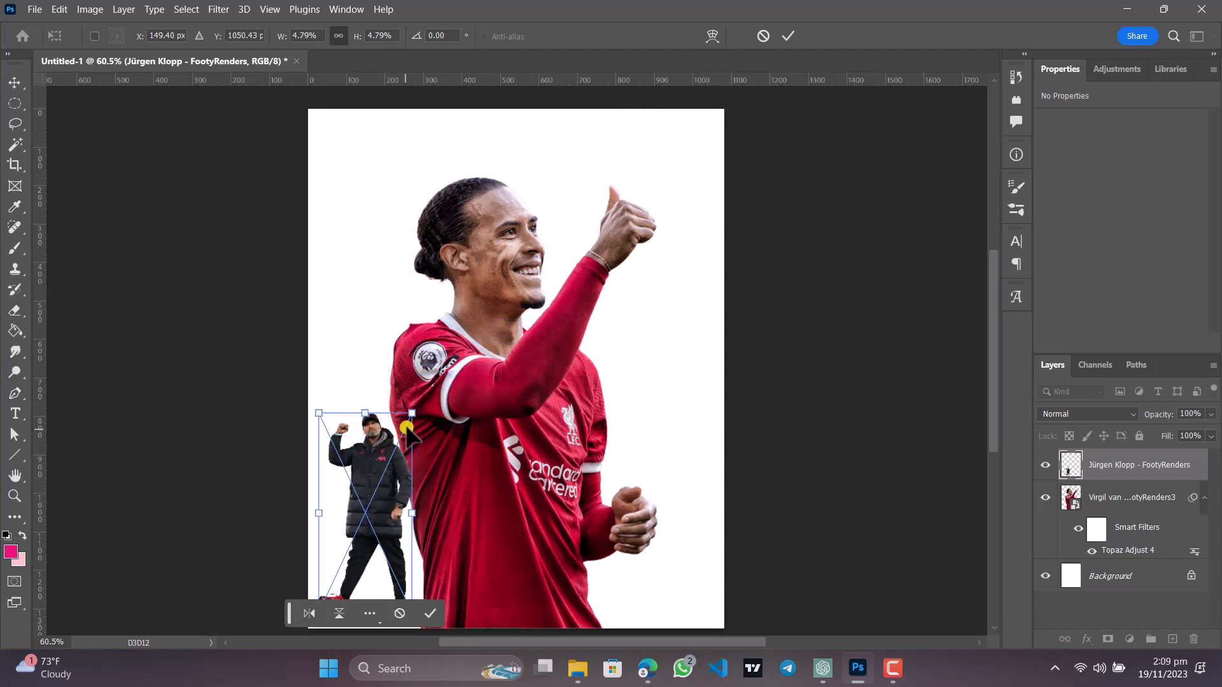
drag(414, 414, 406, 426)
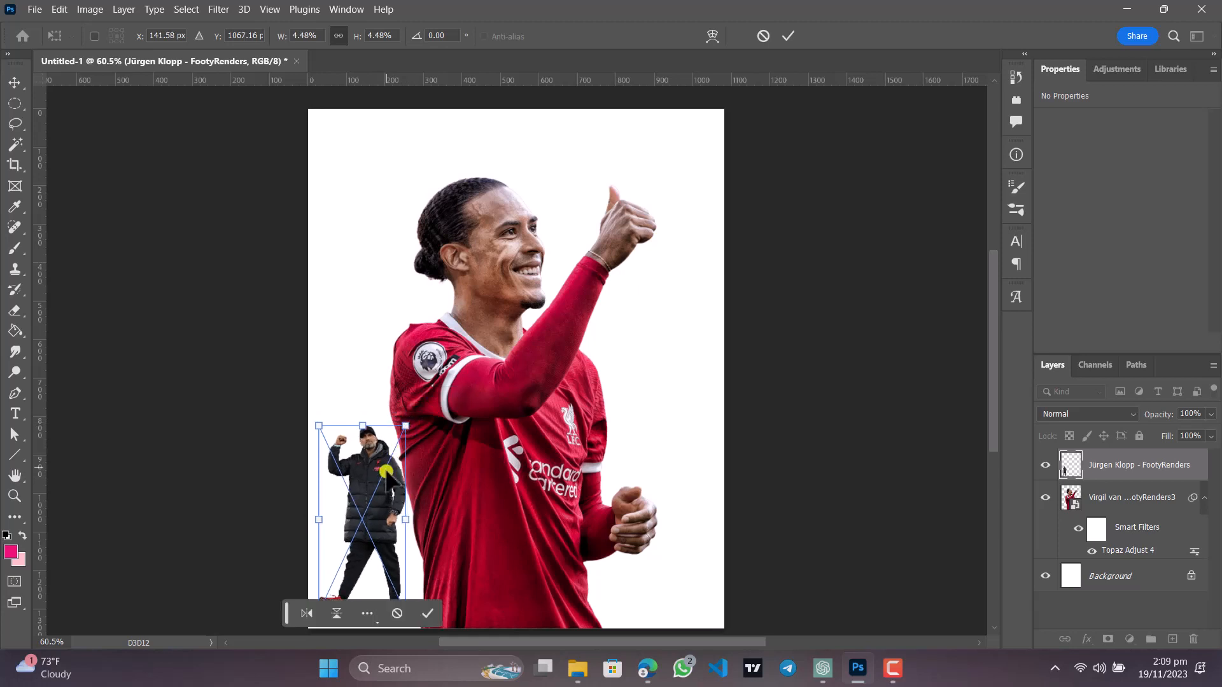
drag(389, 479, 395, 497)
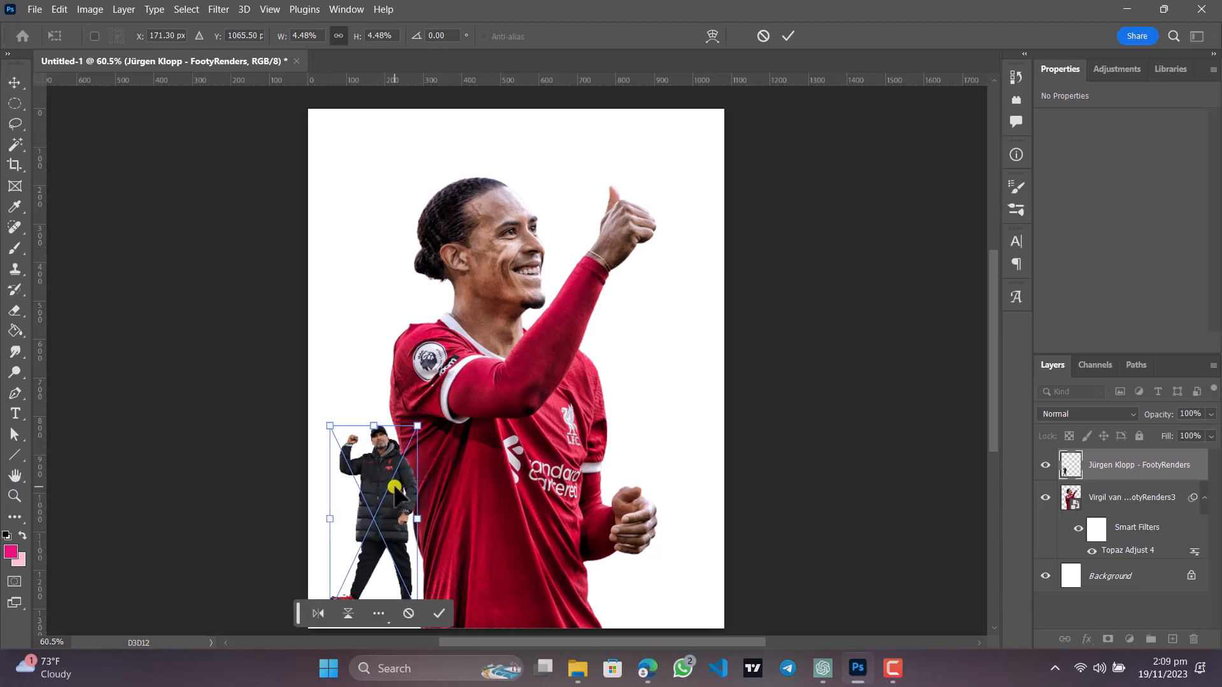
click(447, 612)
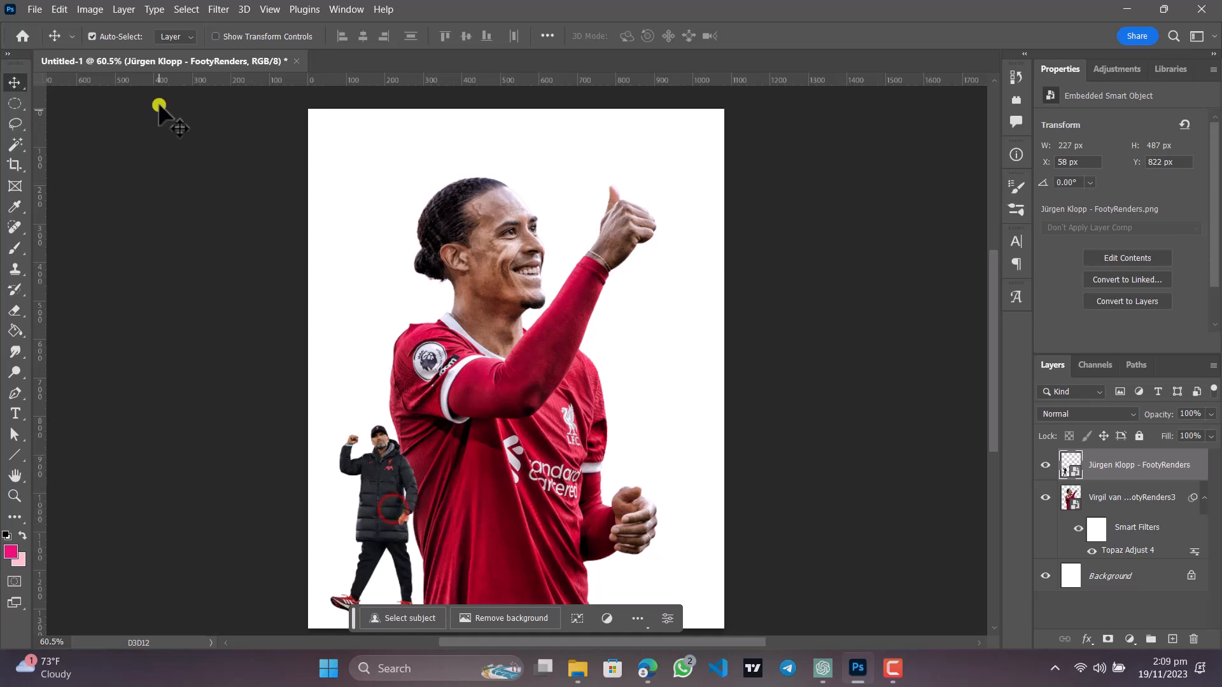
Apply the Topaz Adjust 4 filter to the Klopp layer.
click(214, 11)
mouse_move(300, 349)
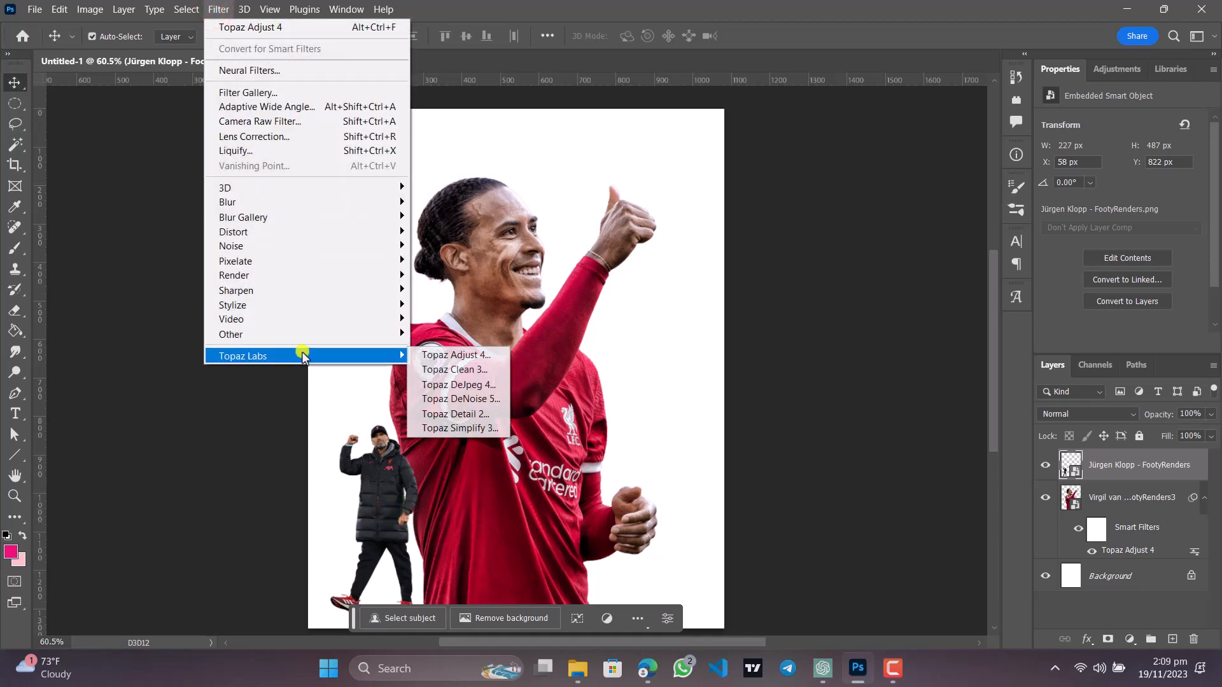
click(441, 355)
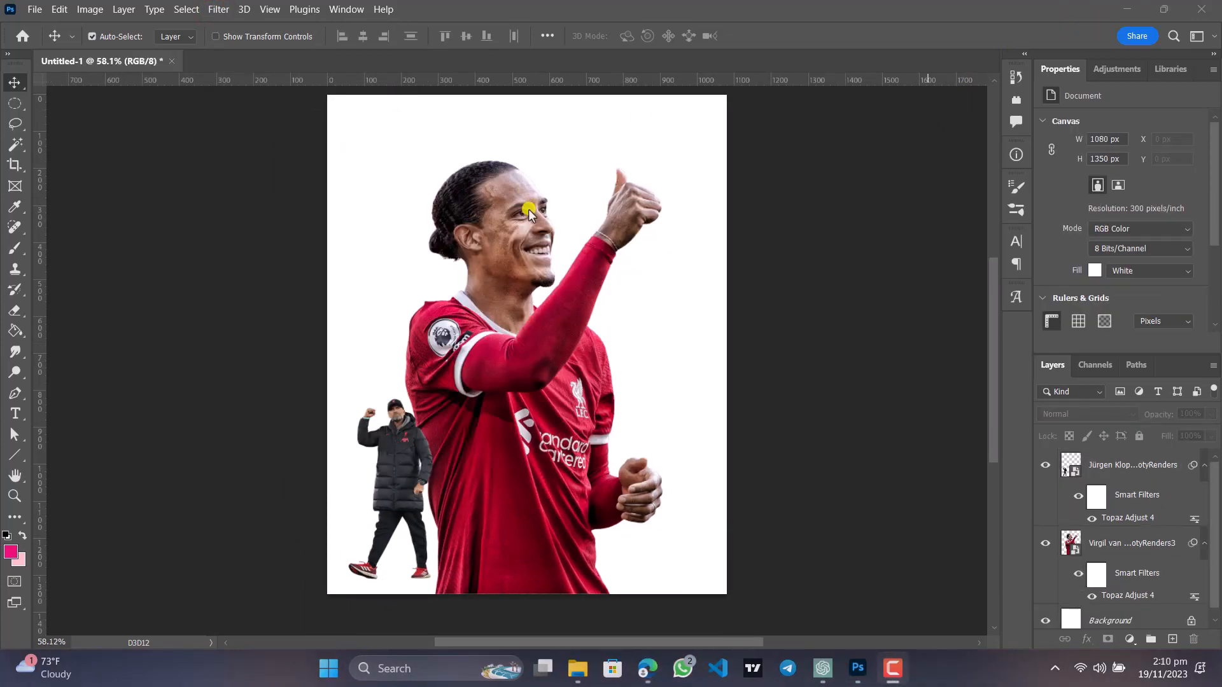
Place the image "Mohamed Salah - FootyRenders (1)" from the liverpool folder as an embedded object.
scroll(588, 191, up, 2)
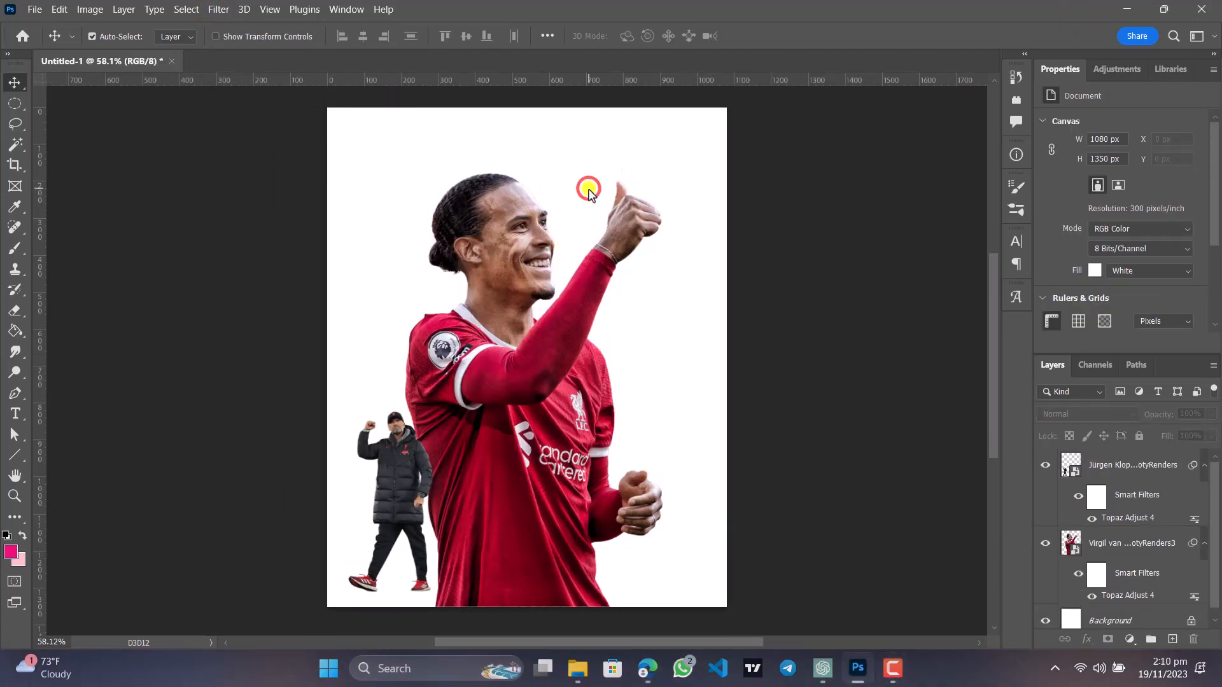
click(34, 9)
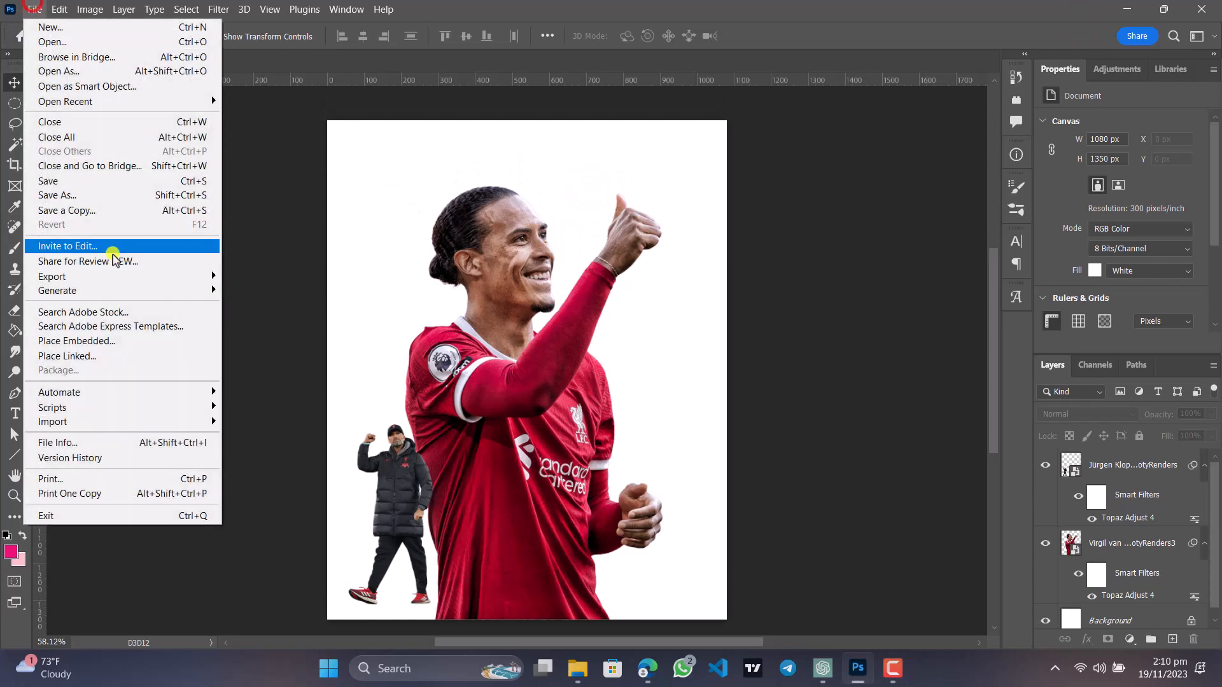
click(115, 341)
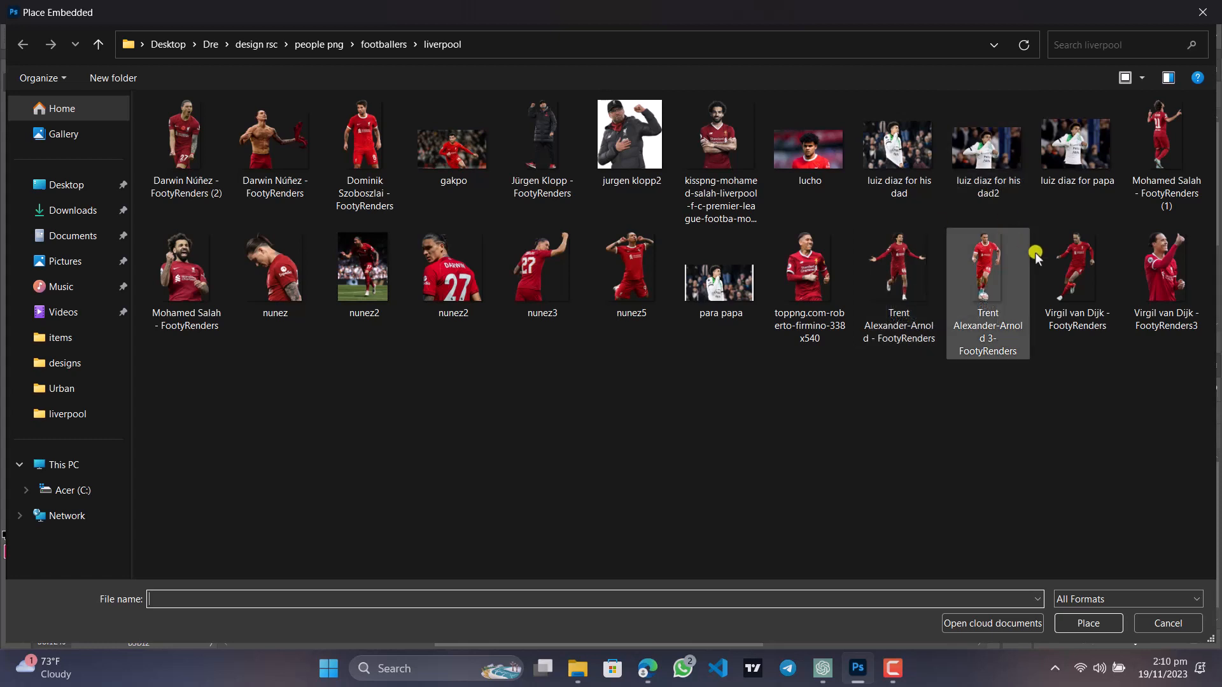
click(1171, 167)
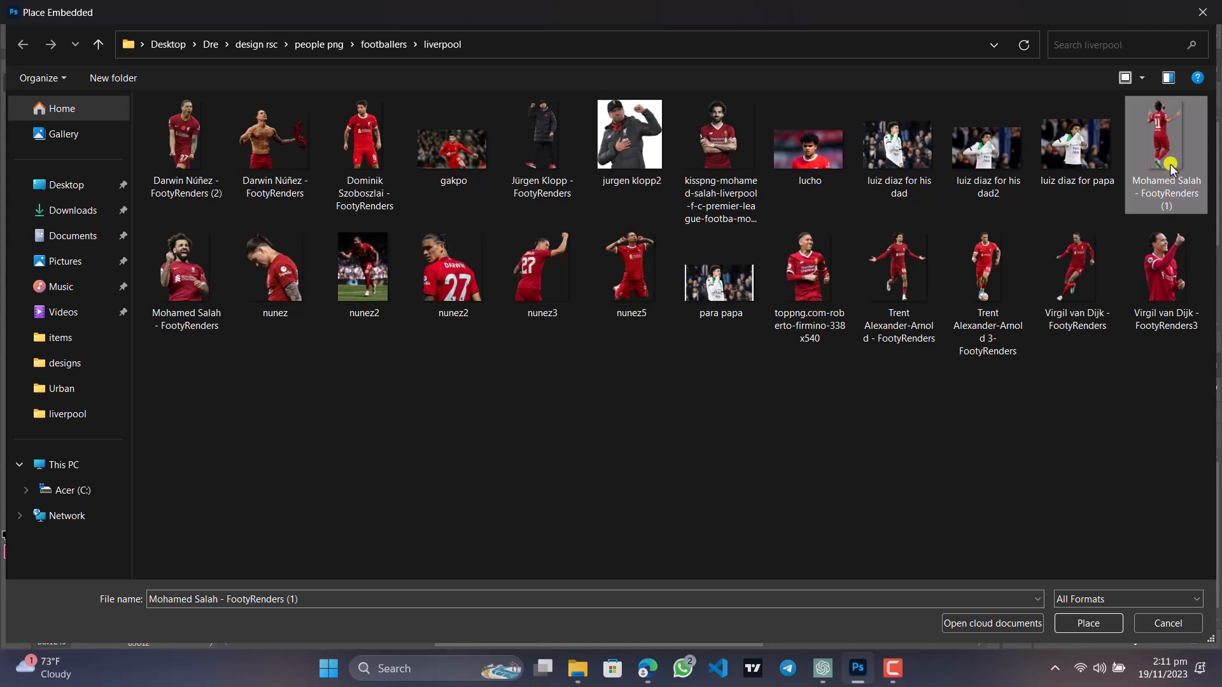
click(1089, 624)
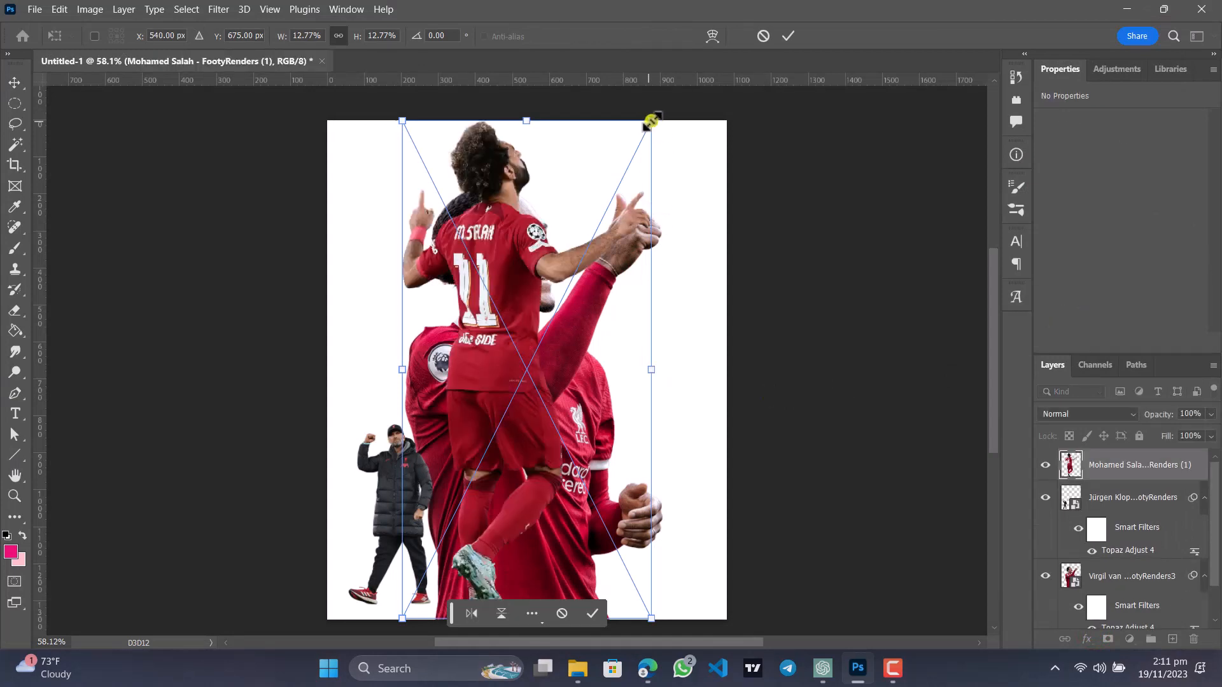
Scale the Salah image to about 4.5% and position it beside Van Dijk's right-hand torso edge, level with Klopp.
drag(651, 121, 525, 371)
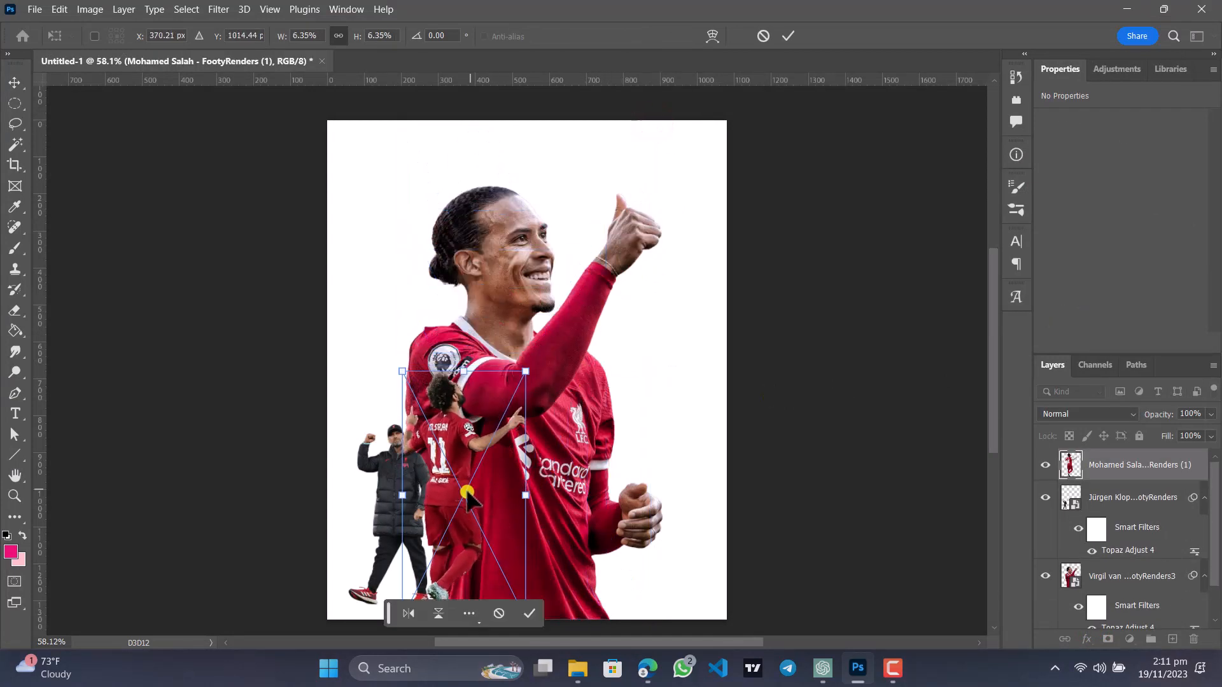
drag(467, 496, 682, 392)
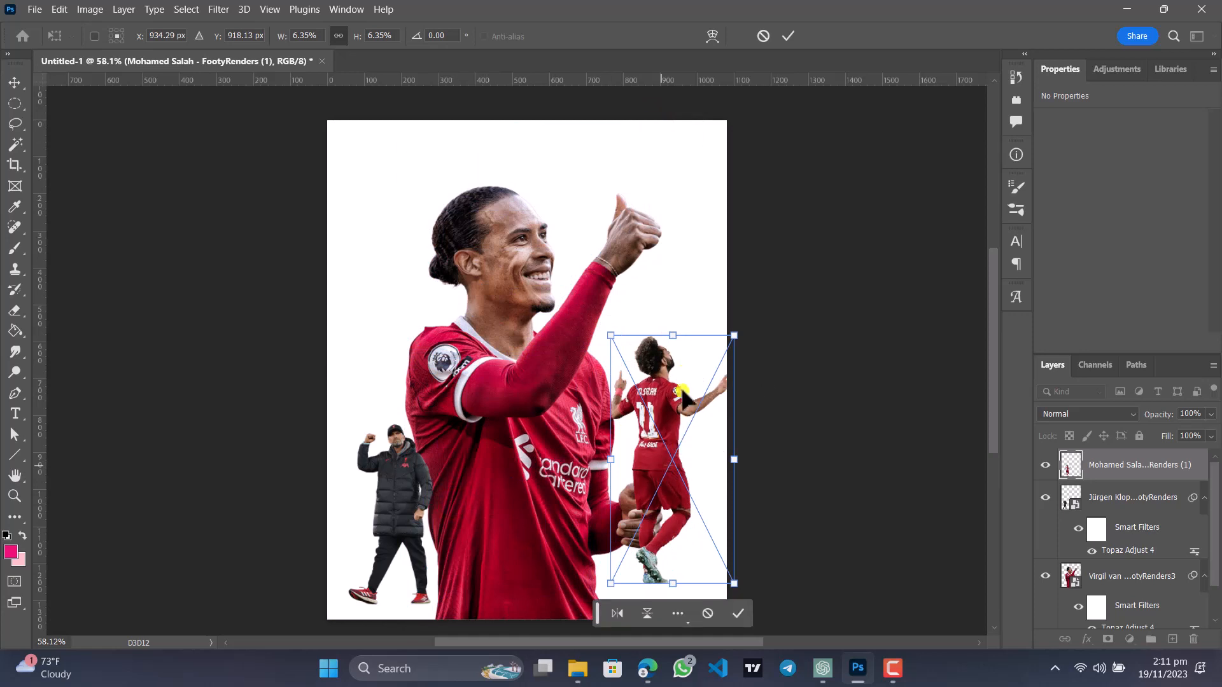
drag(731, 335, 703, 411)
drag(657, 456, 651, 470)
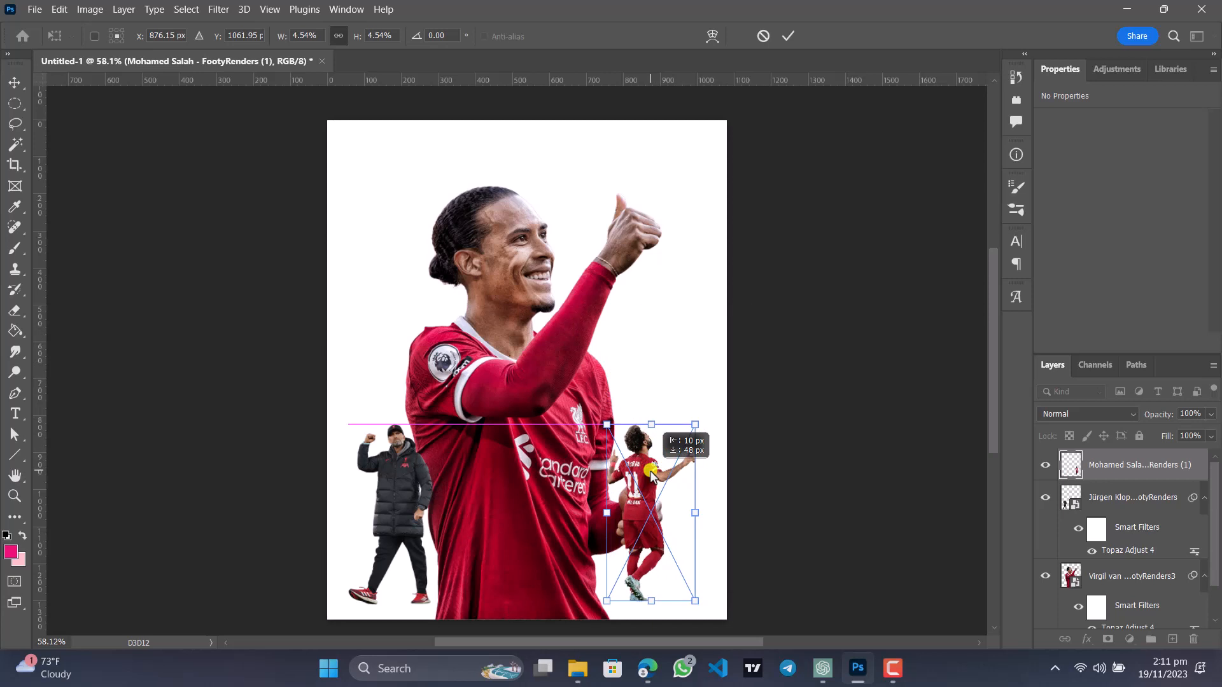
drag(651, 470, 645, 474)
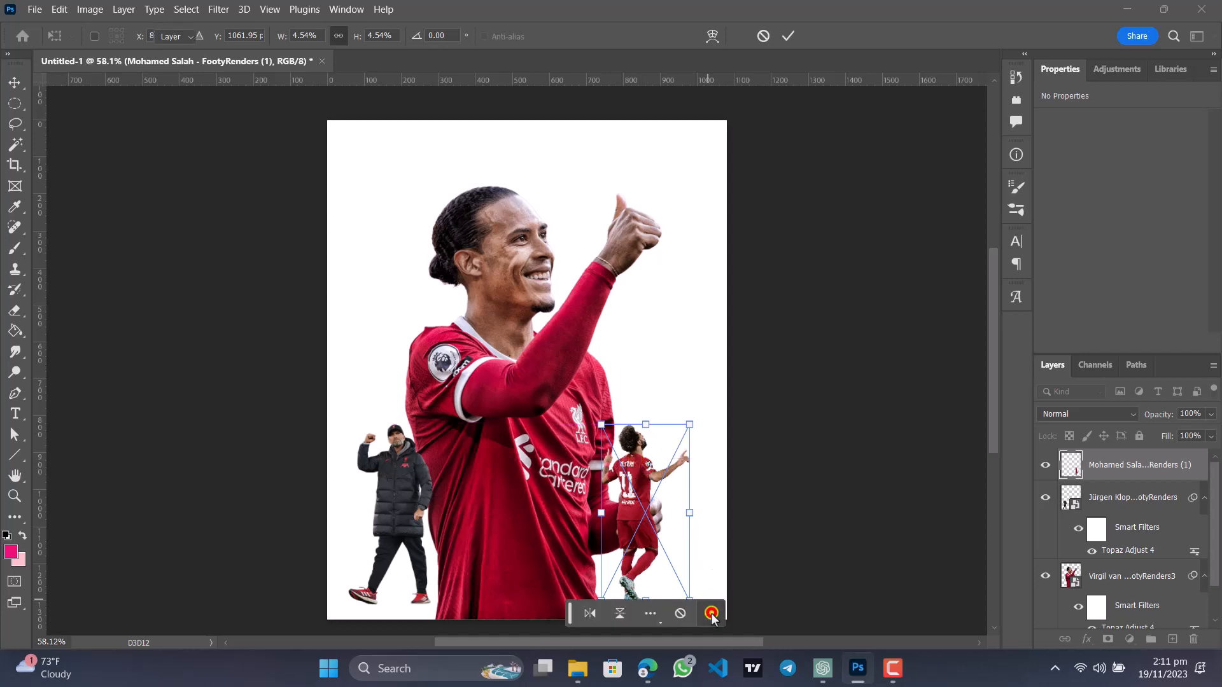
click(711, 614)
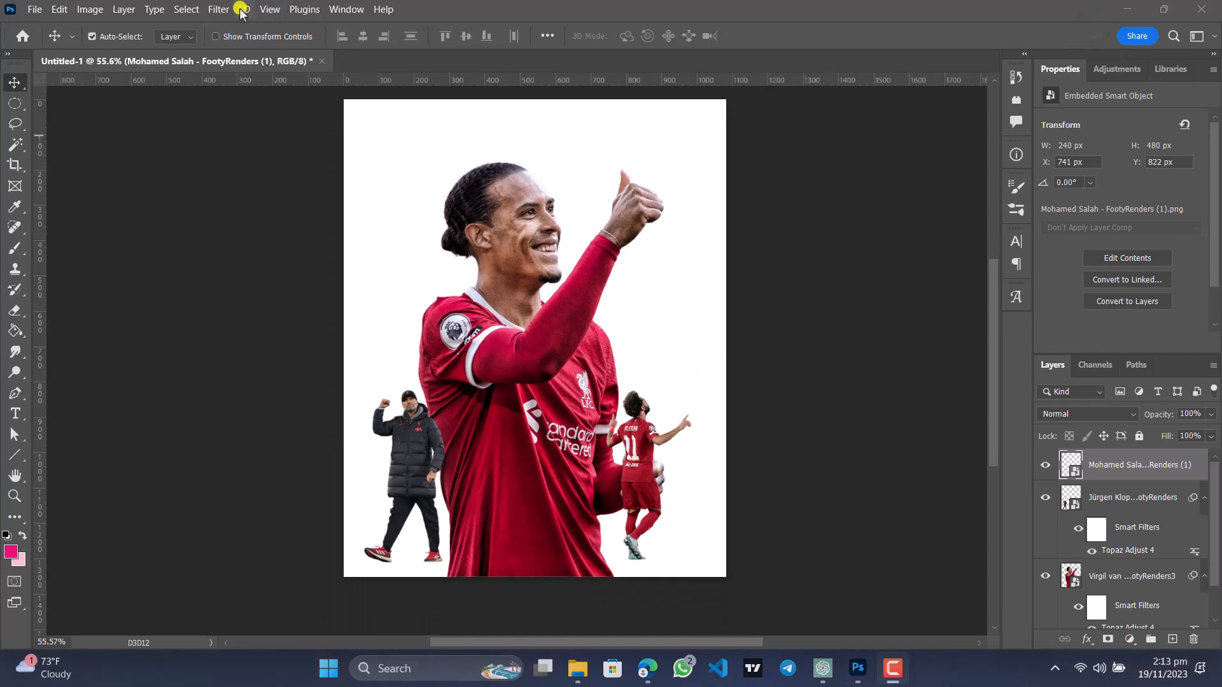
Apply a Camera Raw Filter to the Salah layer with Texture at +70 and Clarity at +33.
click(219, 9)
mouse_move(297, 199)
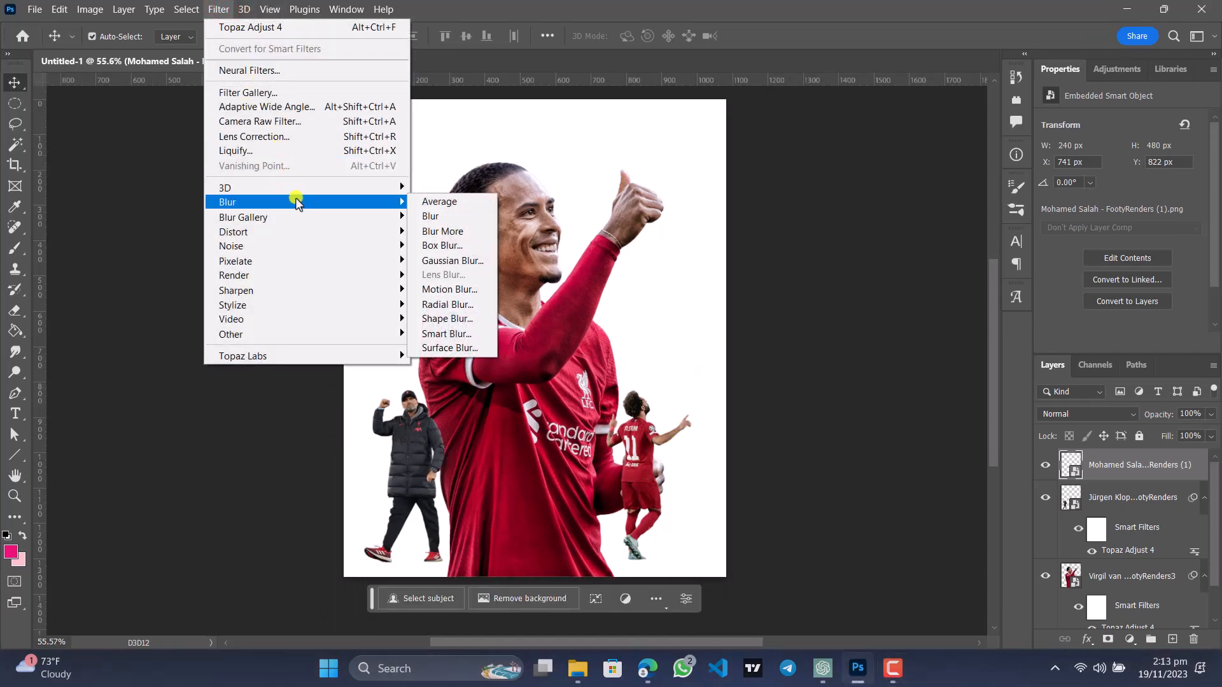
click(322, 121)
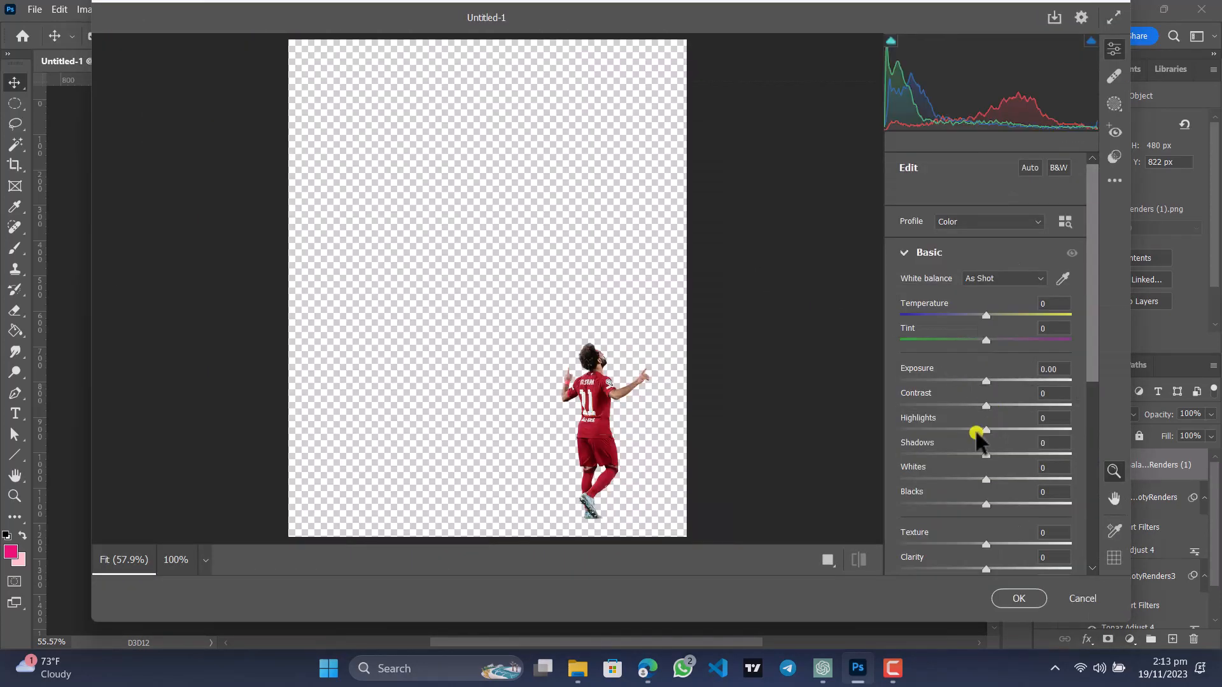
scroll(975, 429, down, 5)
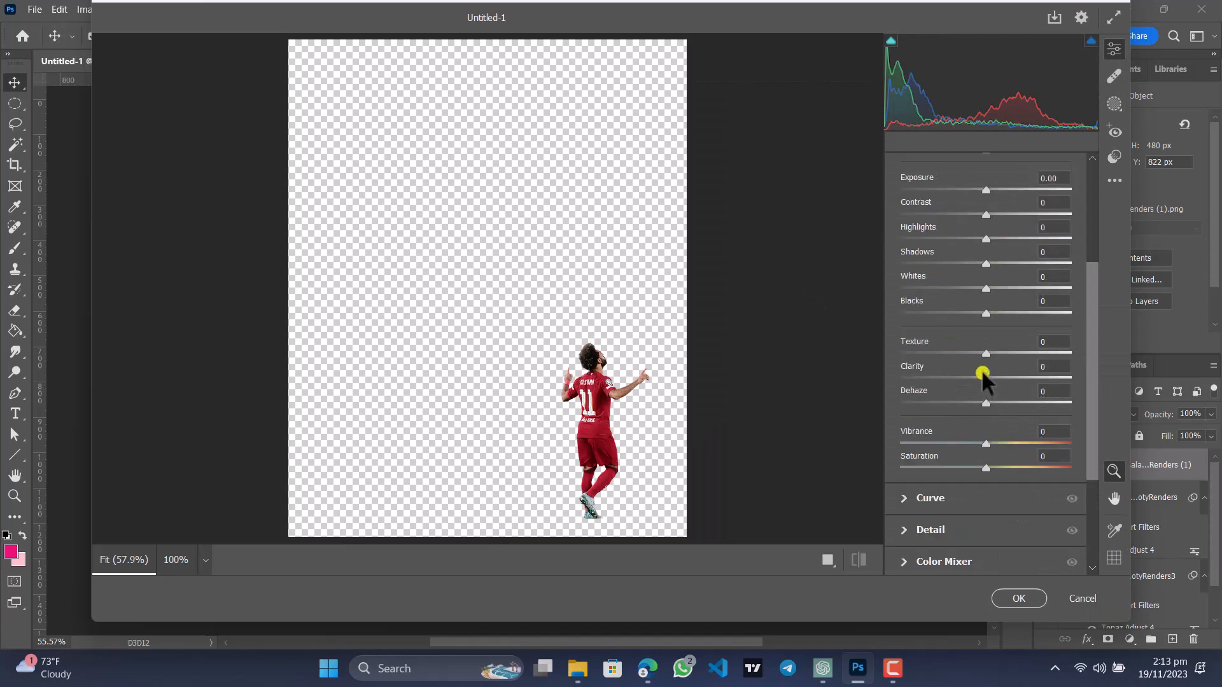
drag(986, 353, 1041, 356)
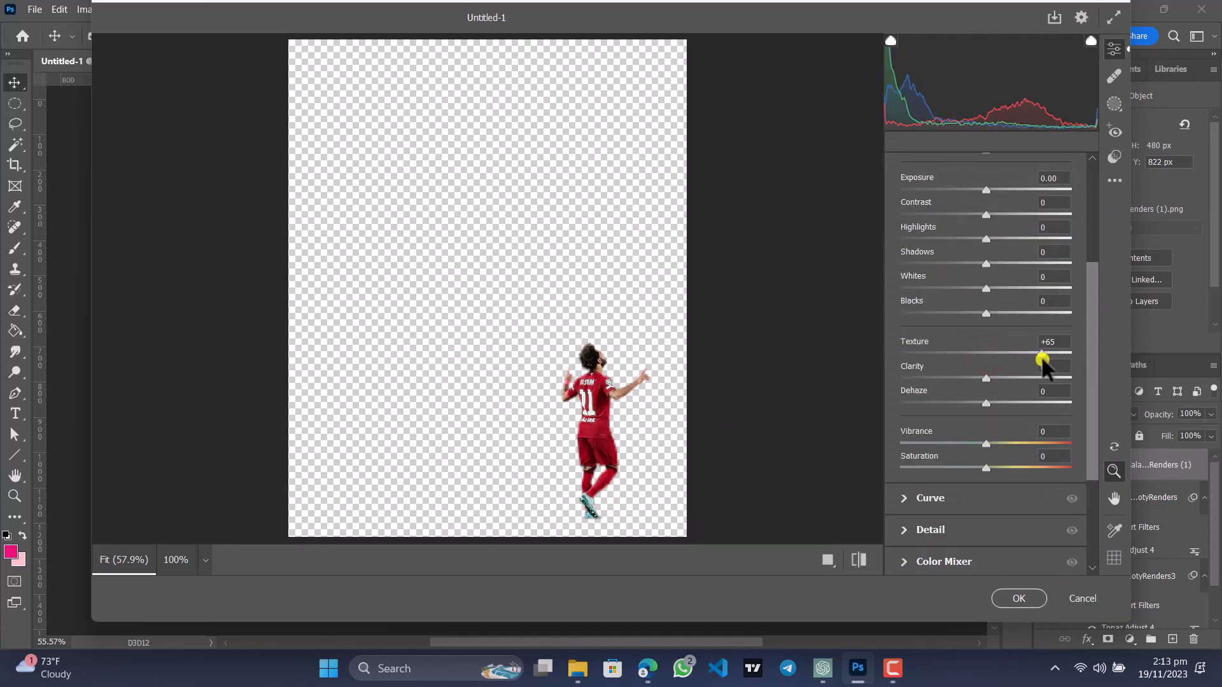
click(1042, 359)
click(1042, 359)
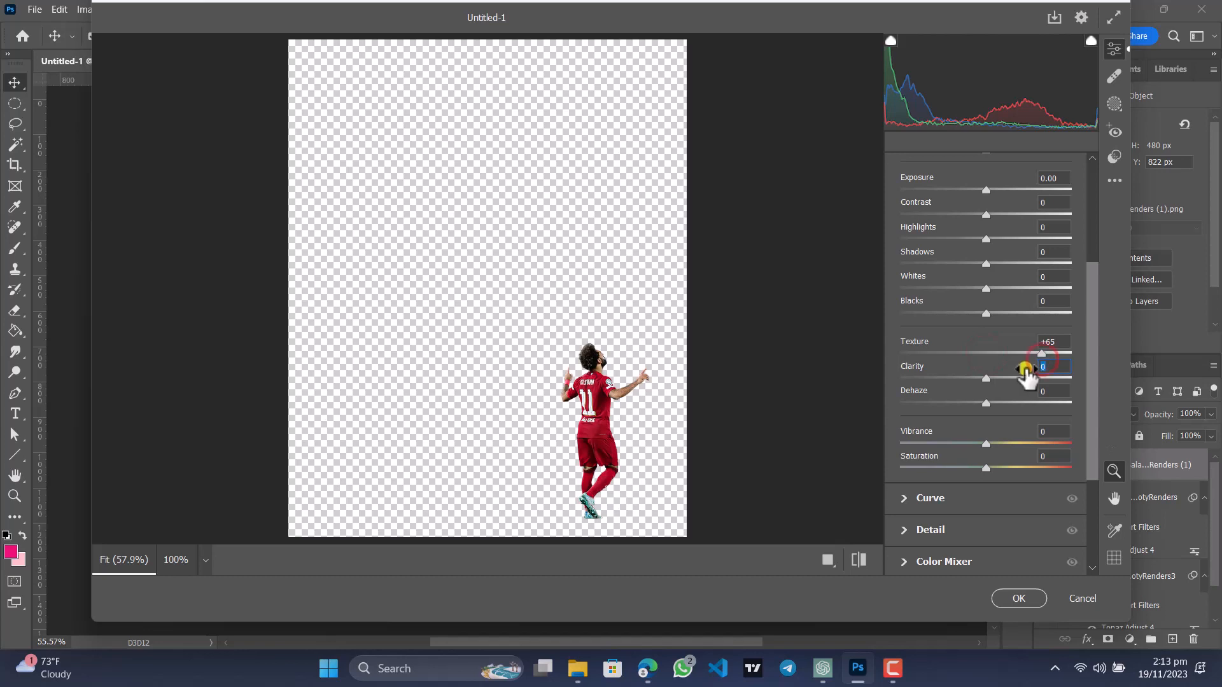
drag(1041, 353, 1045, 350)
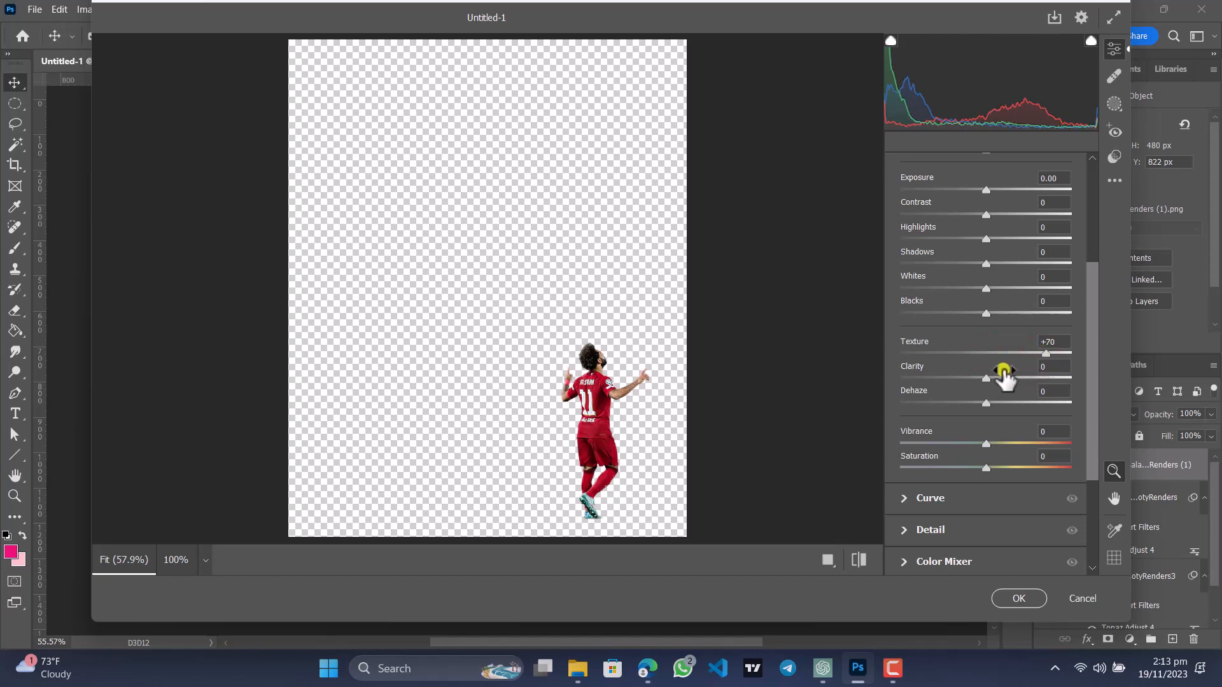
drag(986, 379, 1017, 380)
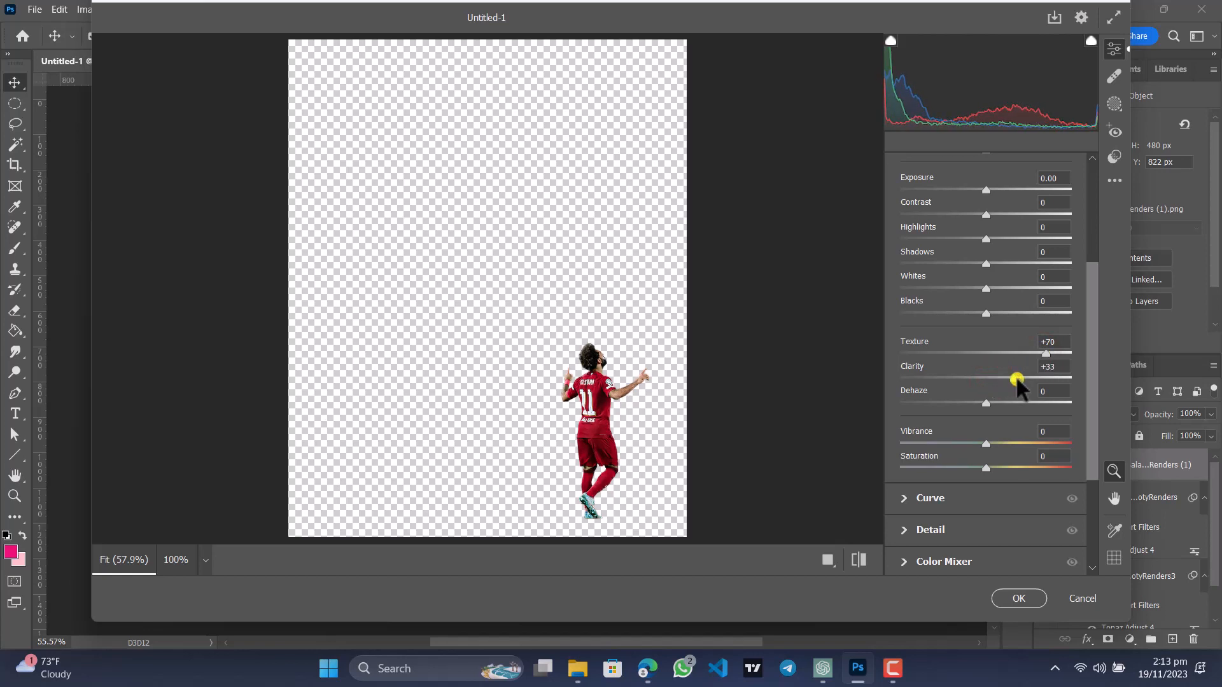
click(1019, 598)
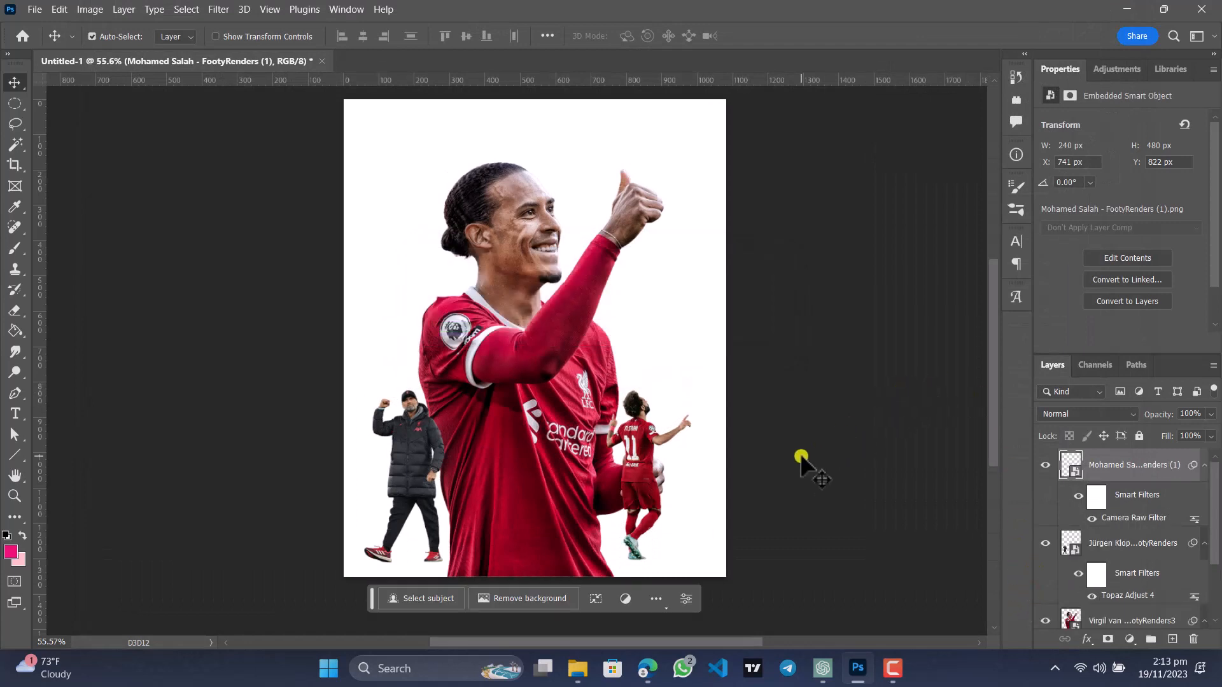
Enlarge the Klopp image to about 10.7% and position it in the canvas's upper-left area at about X 16, Y 33 px.
scroll(800, 457, up, 1)
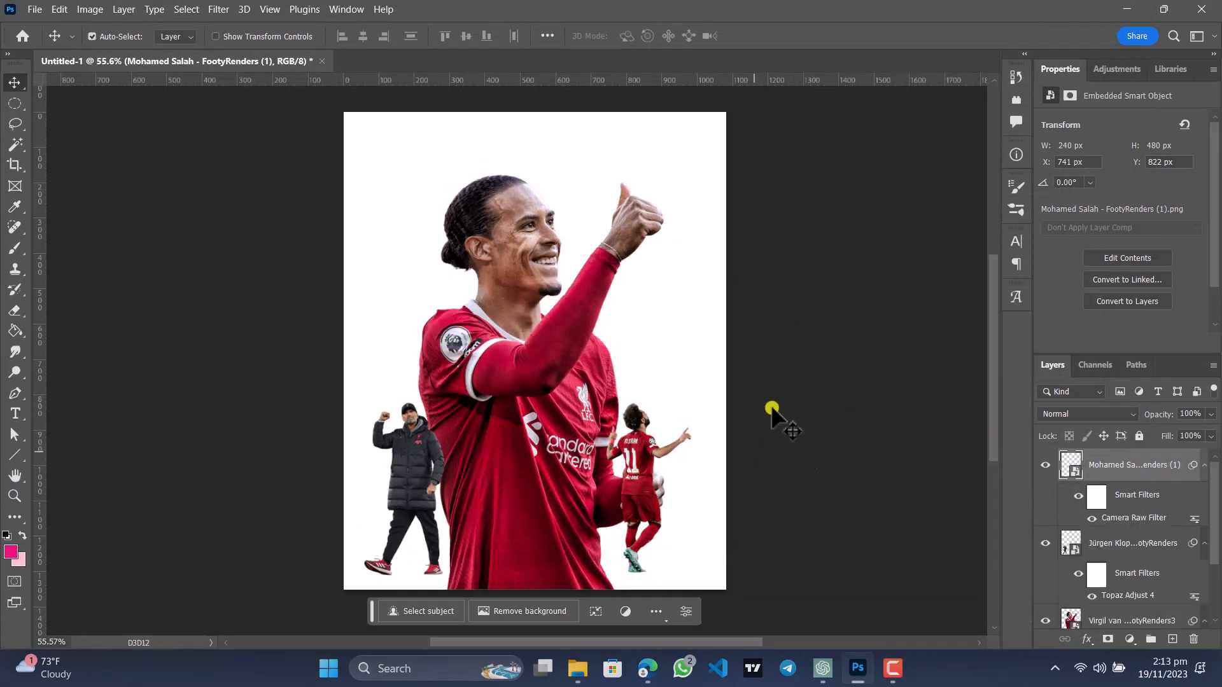
scroll(596, 297, down, 1)
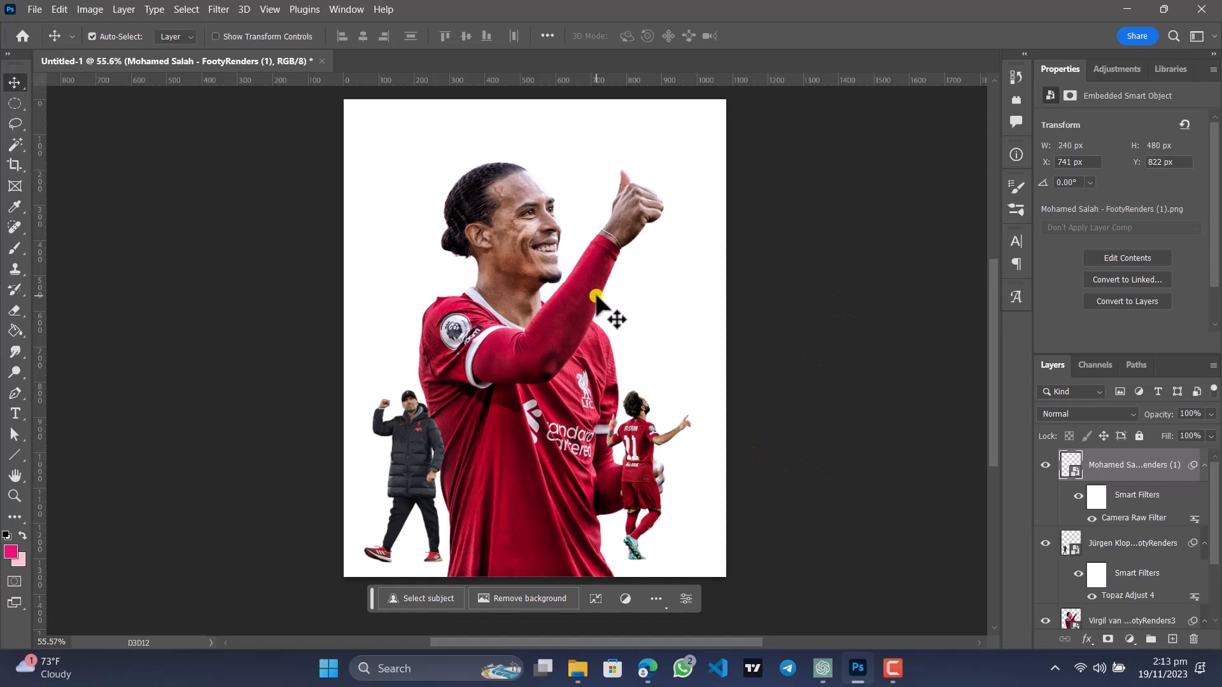
scroll(596, 297, up, 1)
click(402, 457)
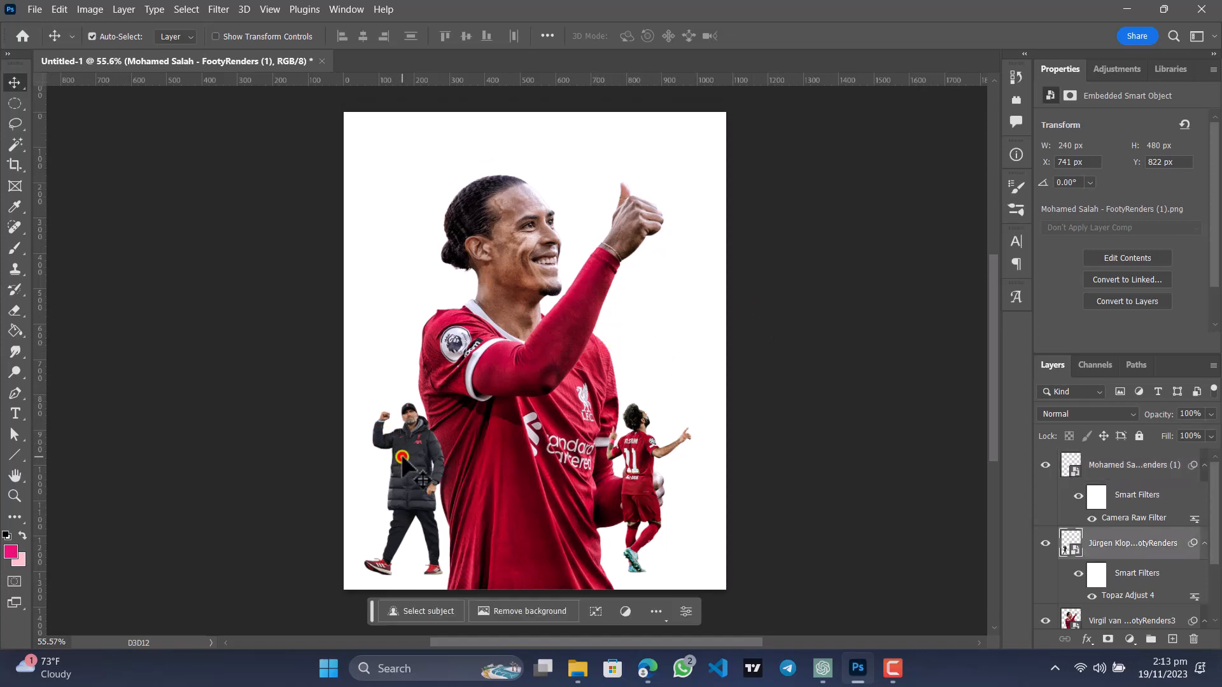
key(ctrl)
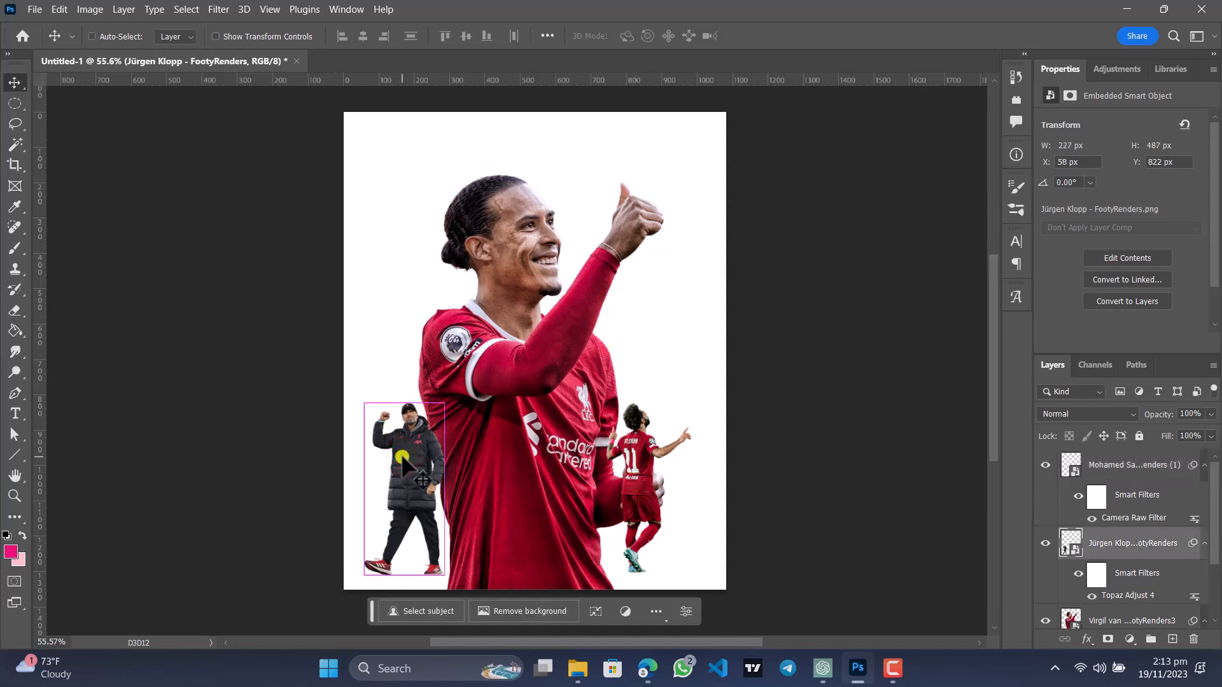
key(ctrl+t)
drag(444, 404, 601, 194)
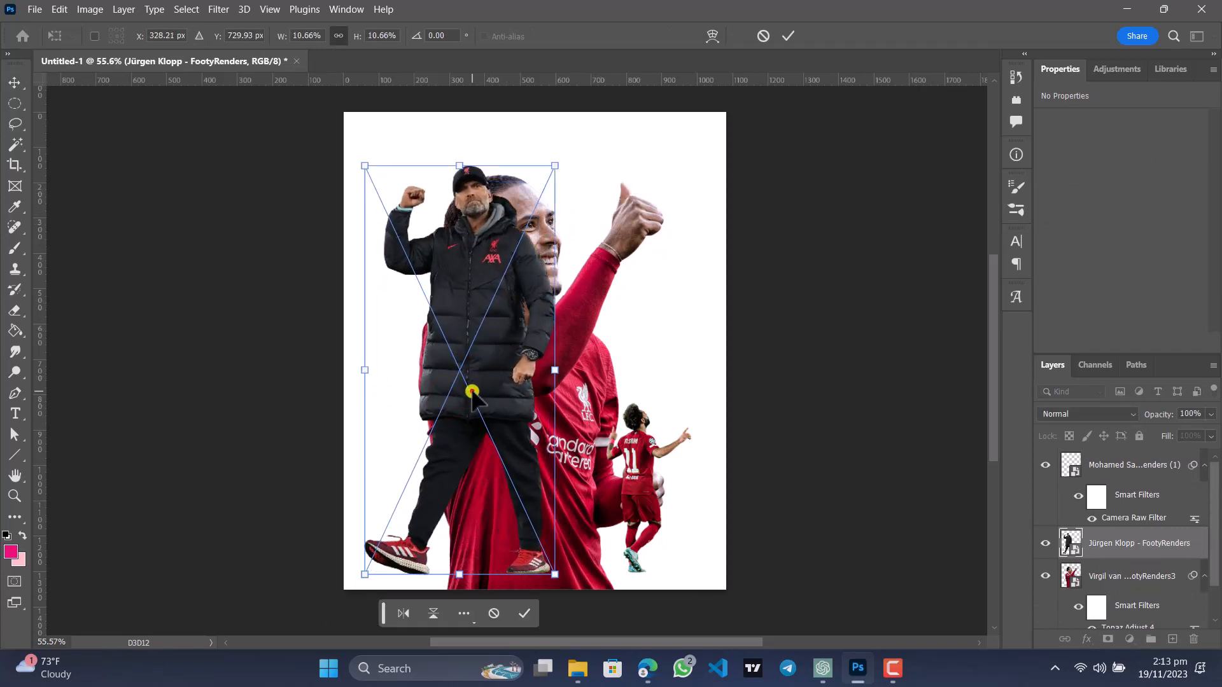
drag(472, 393, 455, 353)
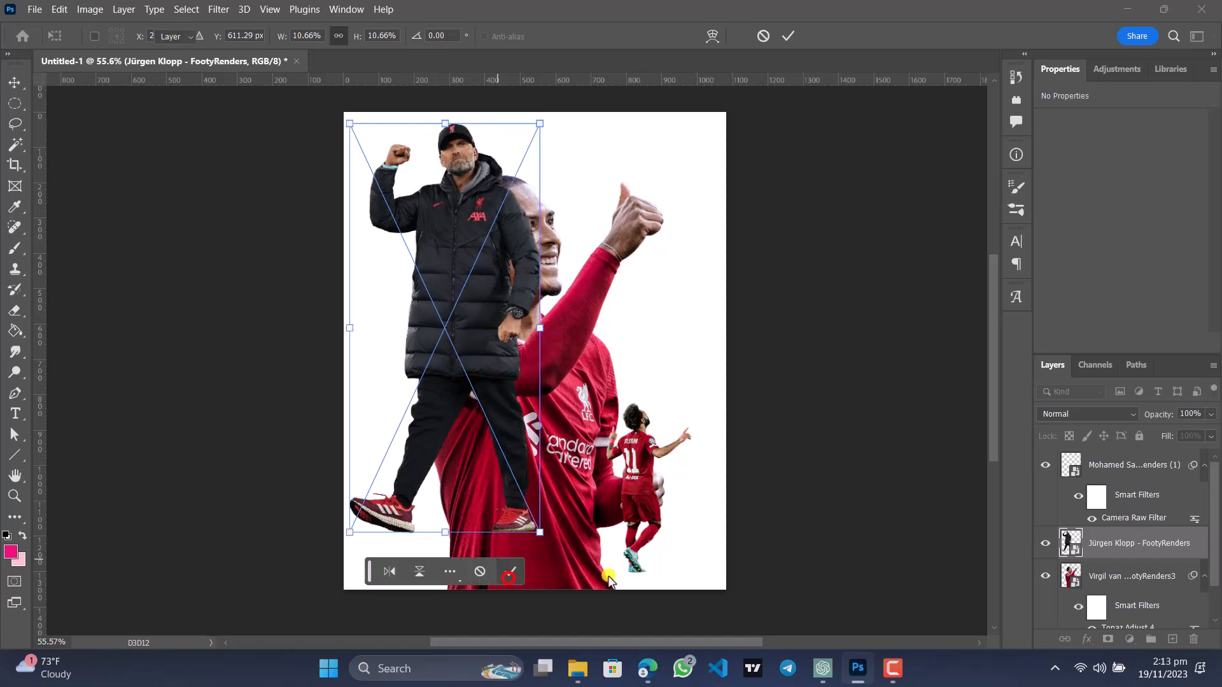
click(508, 578)
key(ctrl+alt+f)
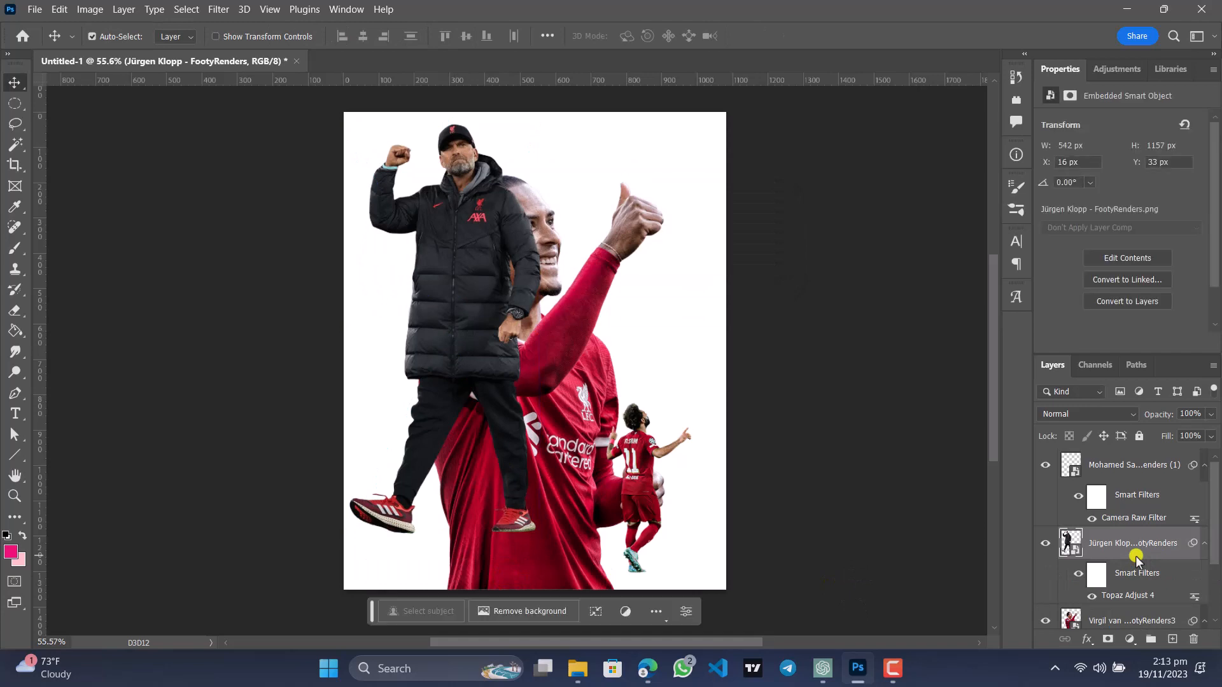
Move the Klopp layer below the Van Dijk layer and shift the image up slightly to Y 26 px.
scroll(1135, 556, down, 1)
drag(1126, 468, 1136, 585)
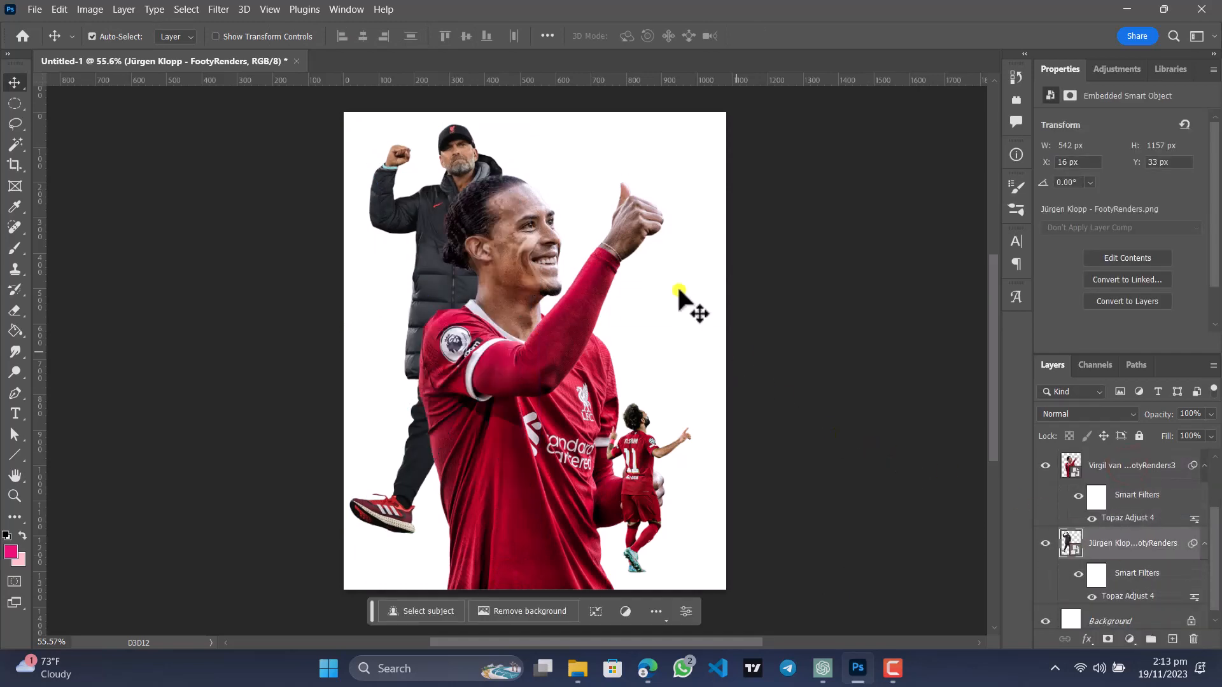
mouse_move(448, 282)
mouse_down()
mouse_move(427, 366)
mouse_move(422, 343)
mouse_move(455, 281)
mouse_move(445, 276)
mouse_up()
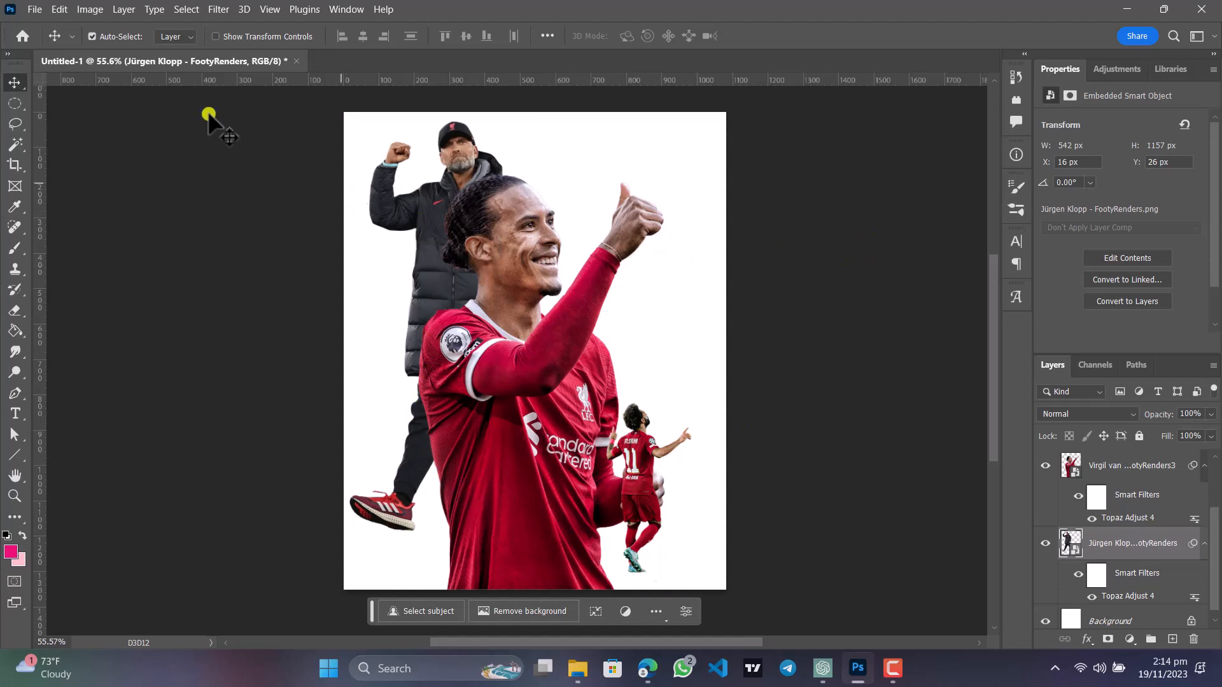
Place the image "Trent Alexander-Arnold 3- FootyRenders" from the liverpool folder as an embedded object directly above the Van Dijk layer.
click(33, 11)
mouse_move(59, 9)
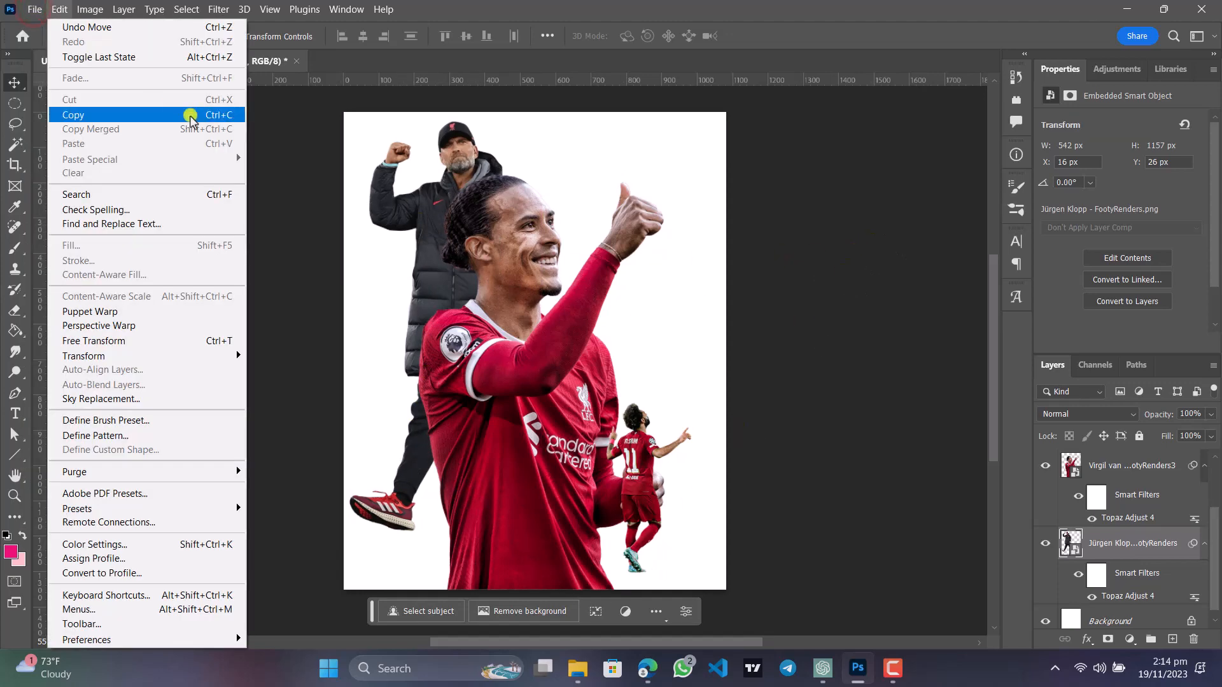
click(1061, 471)
click(1124, 469)
scroll(1124, 477, up, 1)
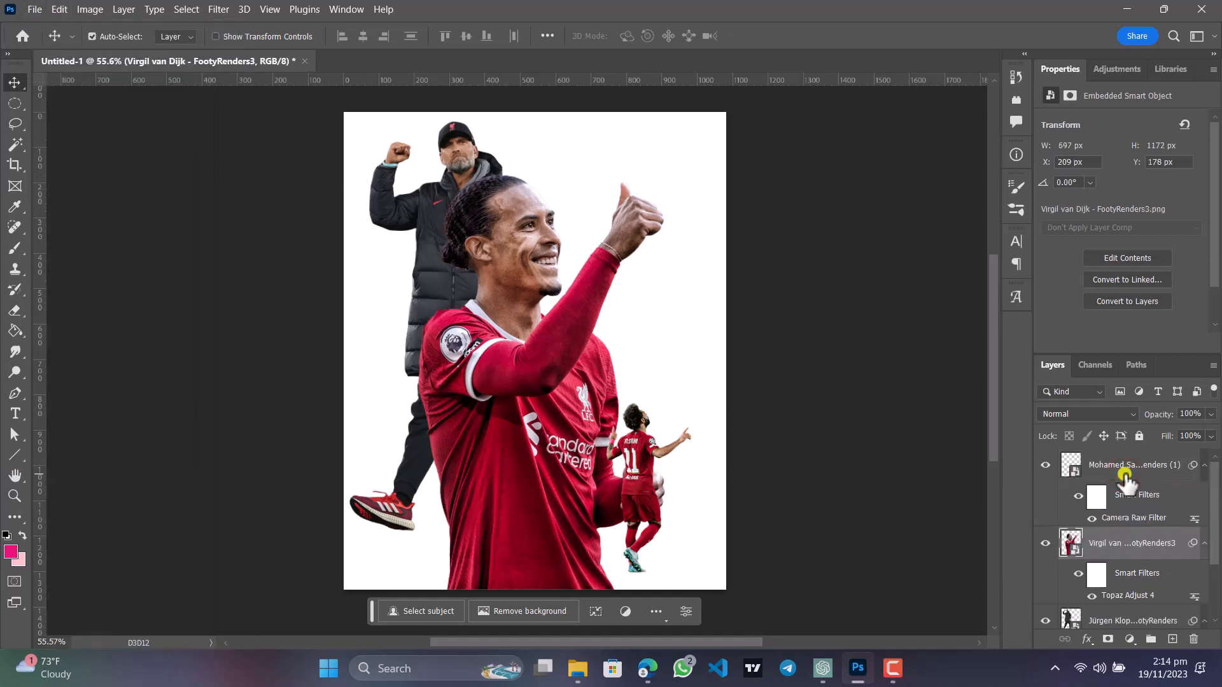
click(1125, 478)
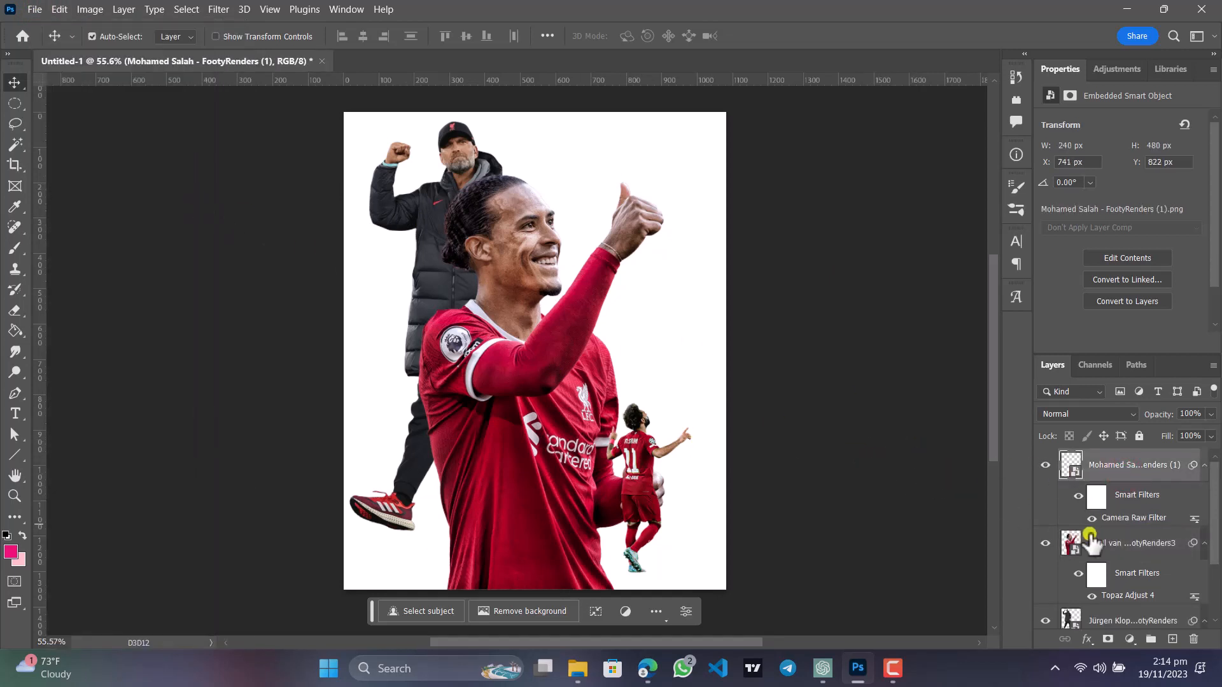
click(1090, 543)
click(35, 9)
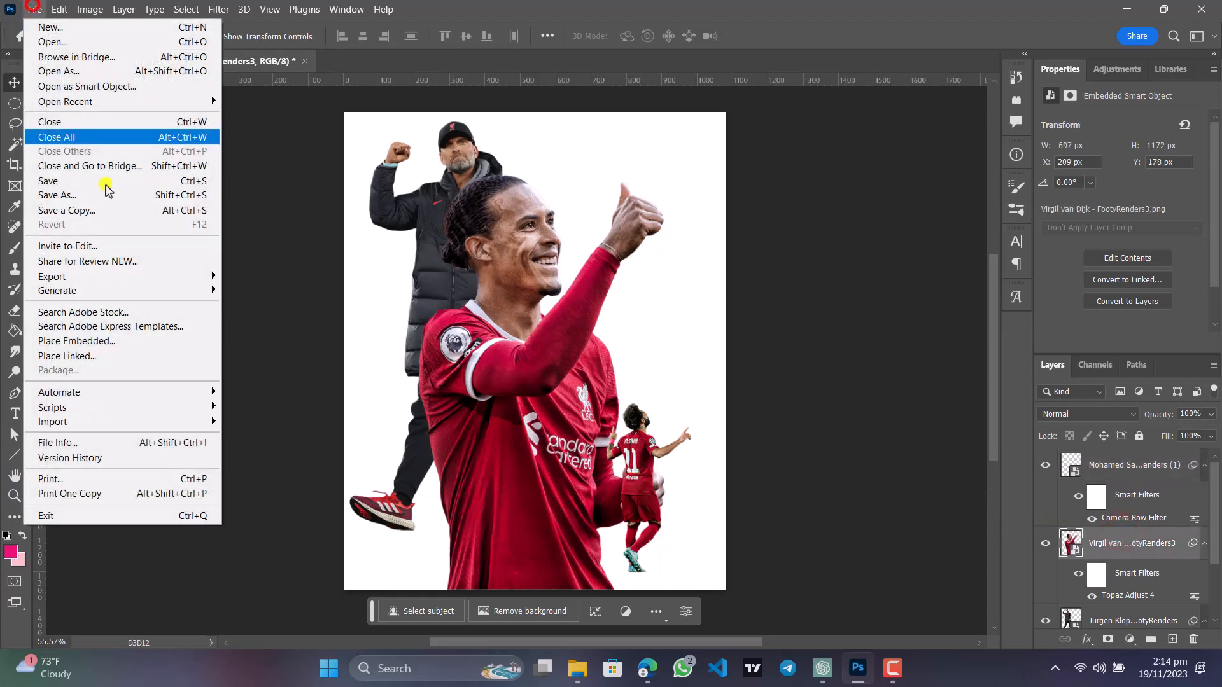
click(127, 341)
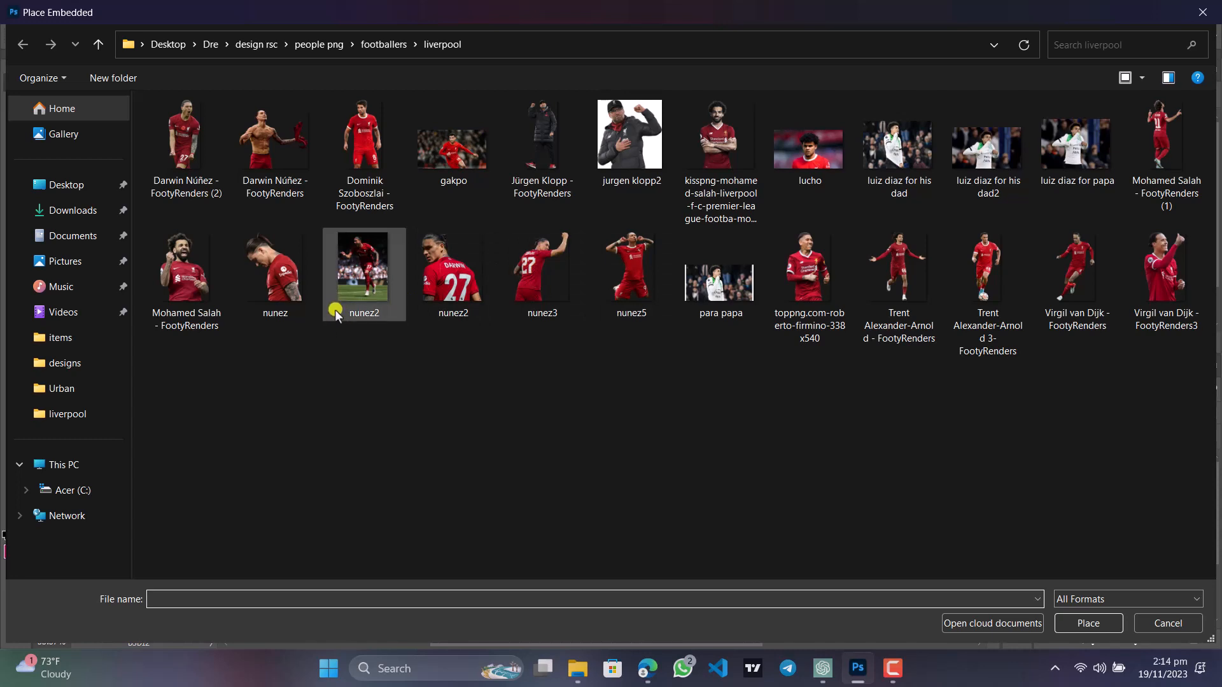
click(348, 178)
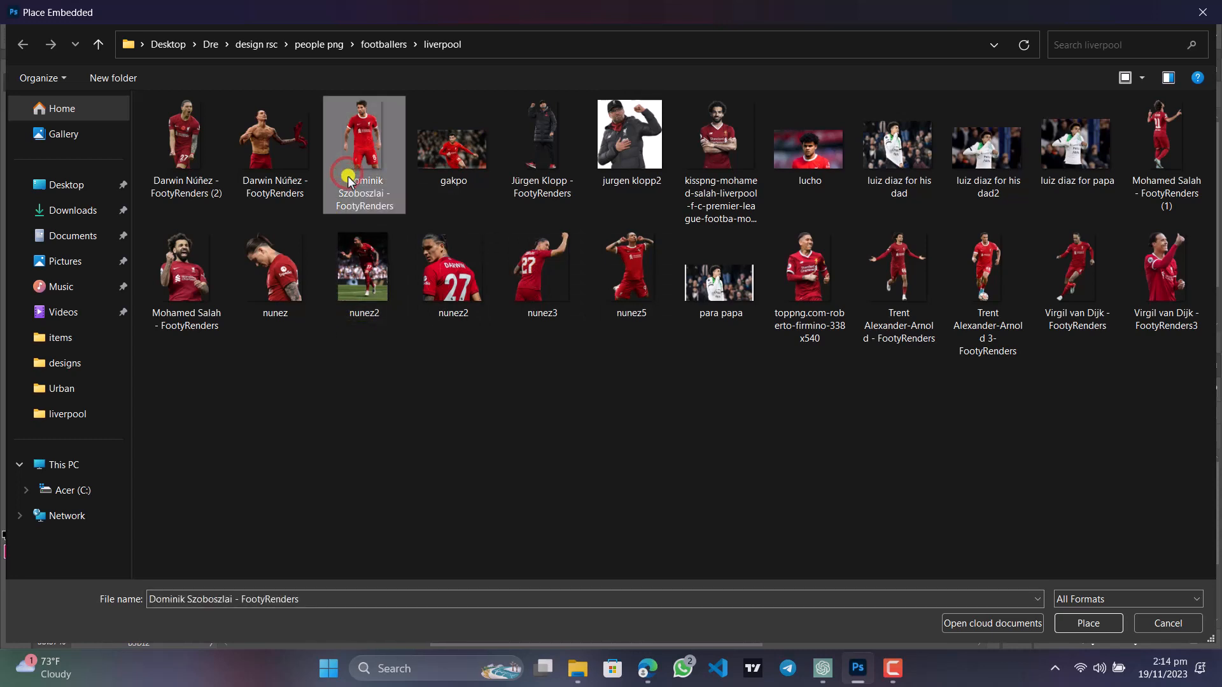
click(999, 258)
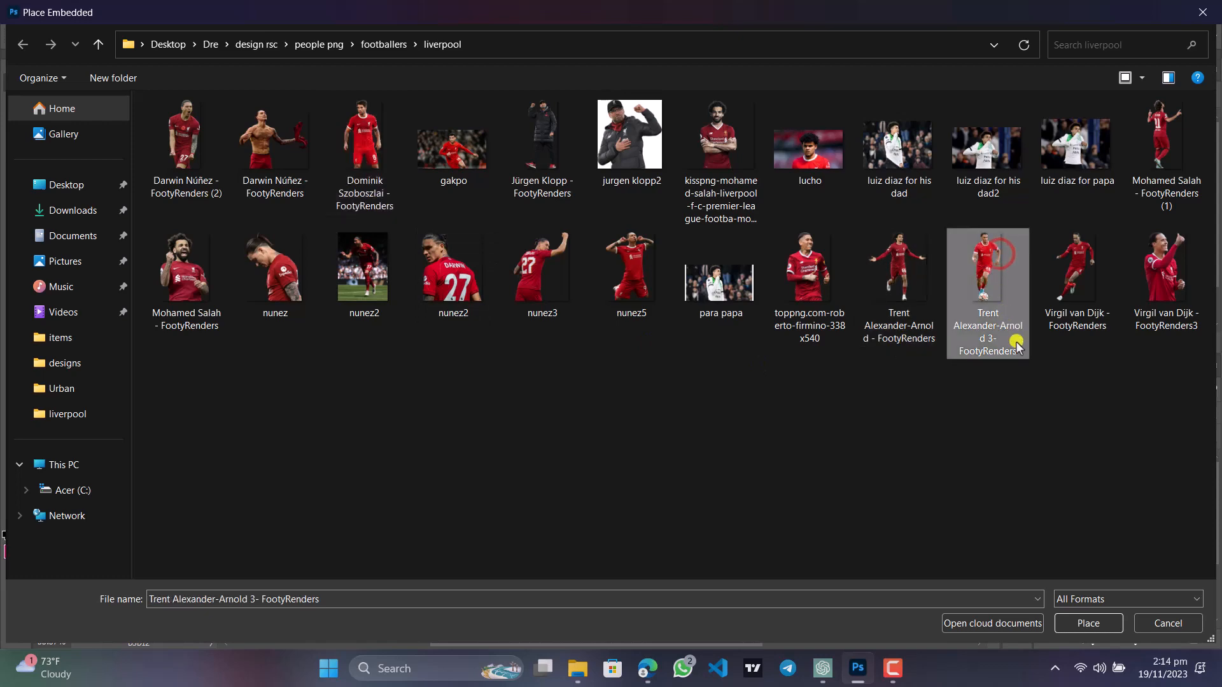
click(1088, 623)
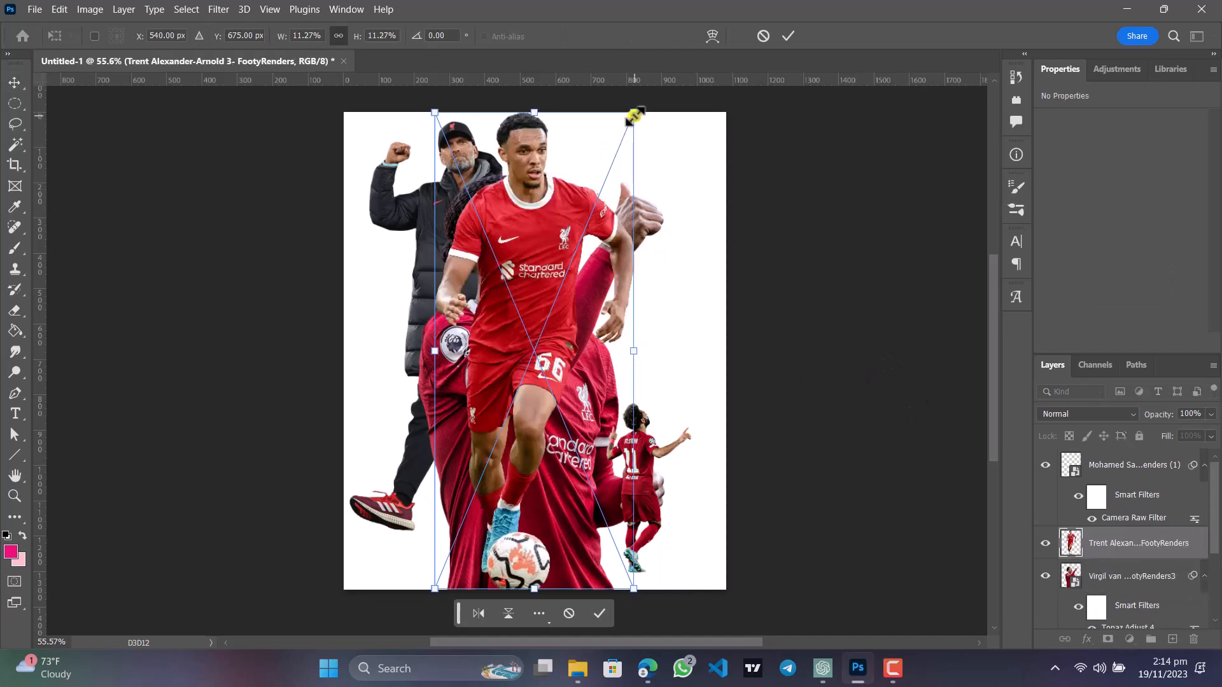
Scale the Alexander-Arnold image to about 343 × 821 px and position it over Van Dijk's lower-left torso, at about X 215, Y 507 px.
drag(634, 116, 583, 314)
mouse_move(501, 389)
mouse_down()
mouse_move(668, 386)
mouse_move(664, 334)
mouse_move(594, 382)
mouse_move(502, 410)
mouse_move(472, 407)
mouse_move(468, 373)
mouse_move(458, 389)
mouse_move(390, 401)
mouse_move(489, 383)
mouse_up()
click(539, 612)
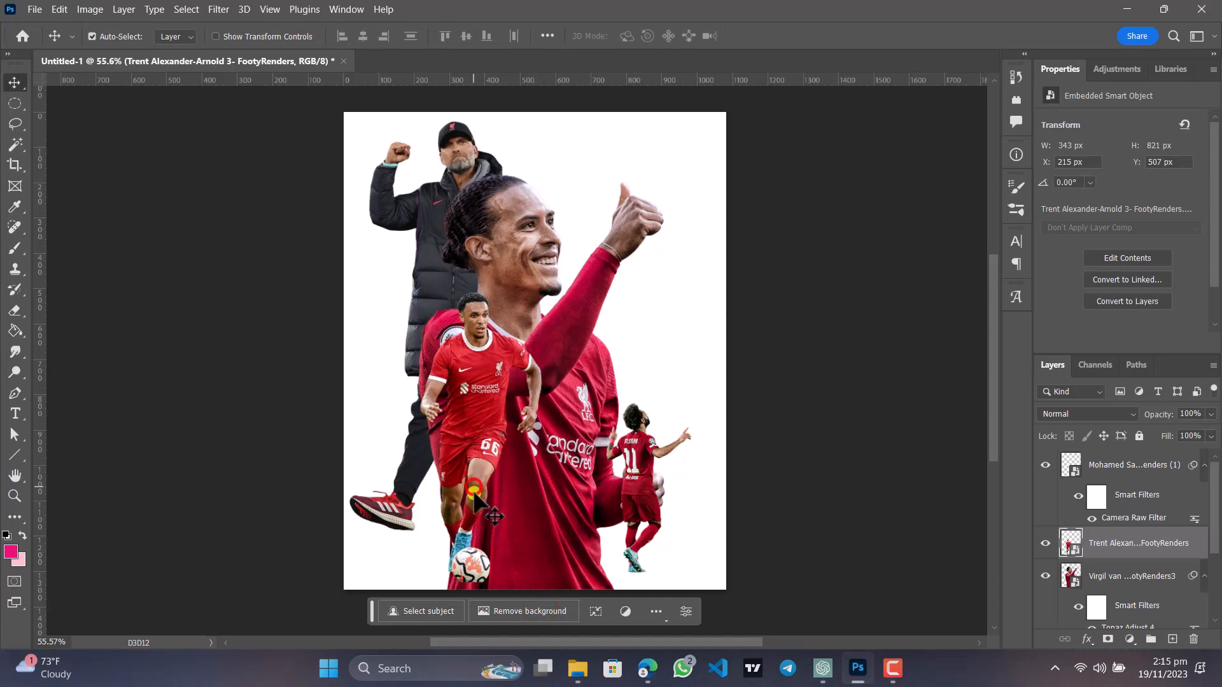
Lower the Alexander-Arnold image to about Y 529 px so the ball meets the canvas's bottom edge, and select the Van Dijk layer.
scroll(474, 493, up, 5)
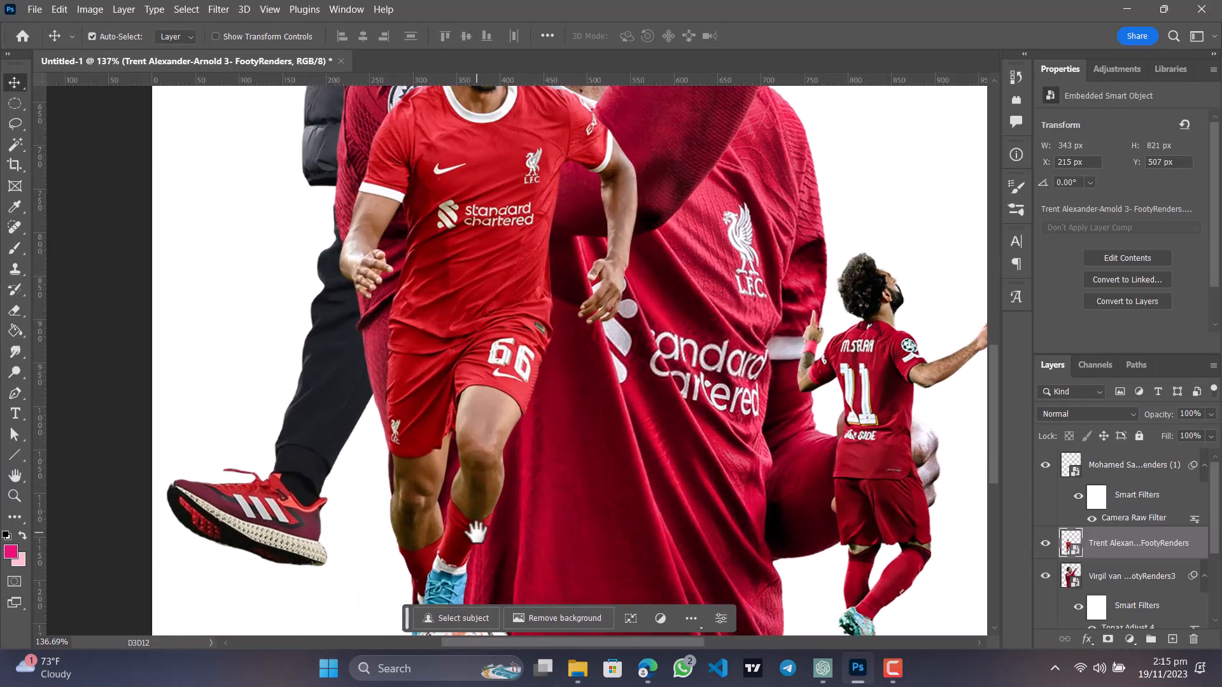
drag(476, 532, 502, 330)
click(483, 371)
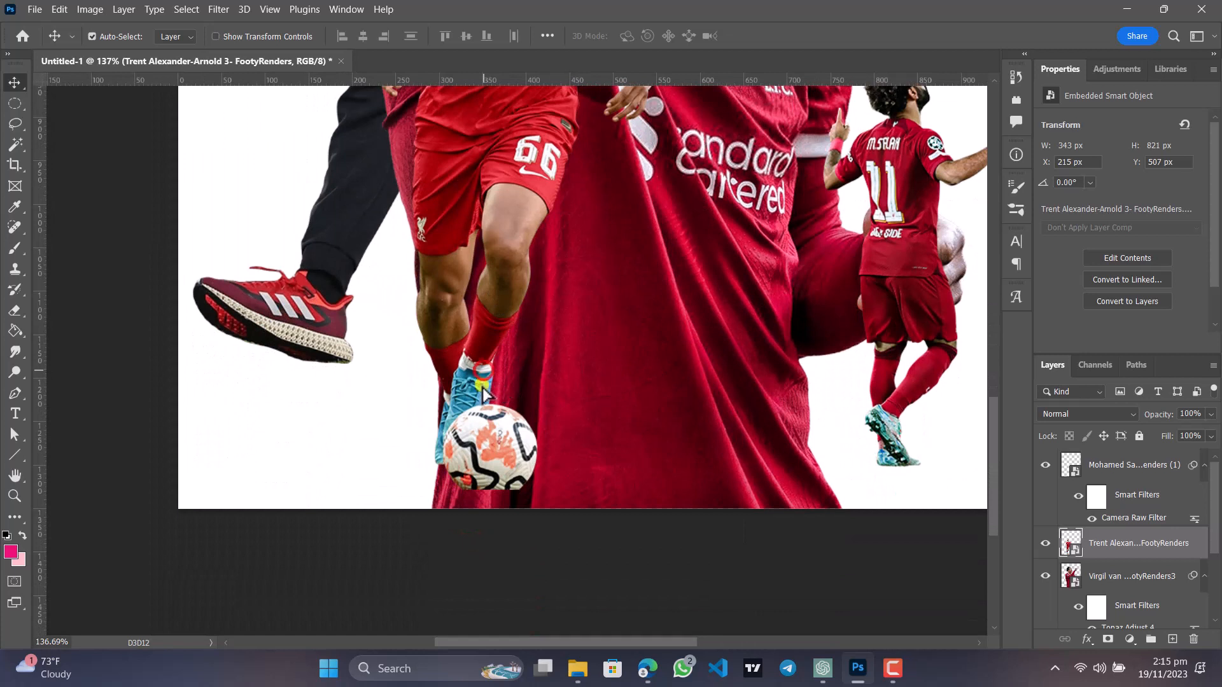
drag(483, 387, 484, 397)
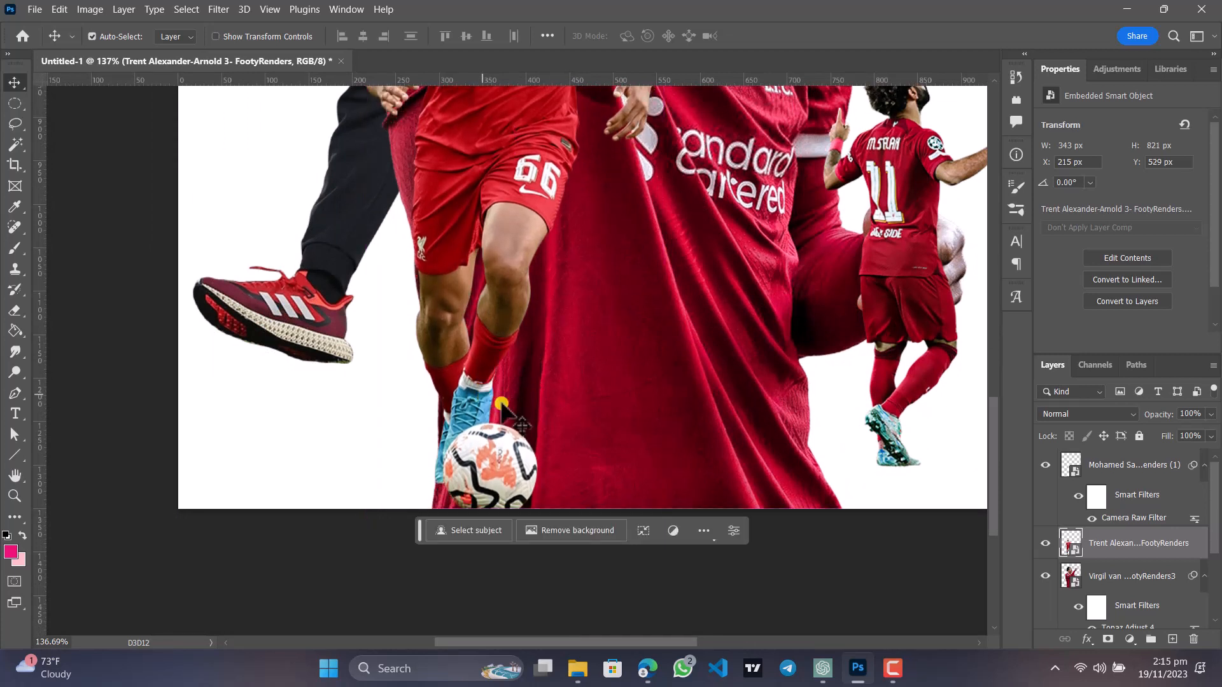
click(680, 395)
scroll(639, 385, down, 10)
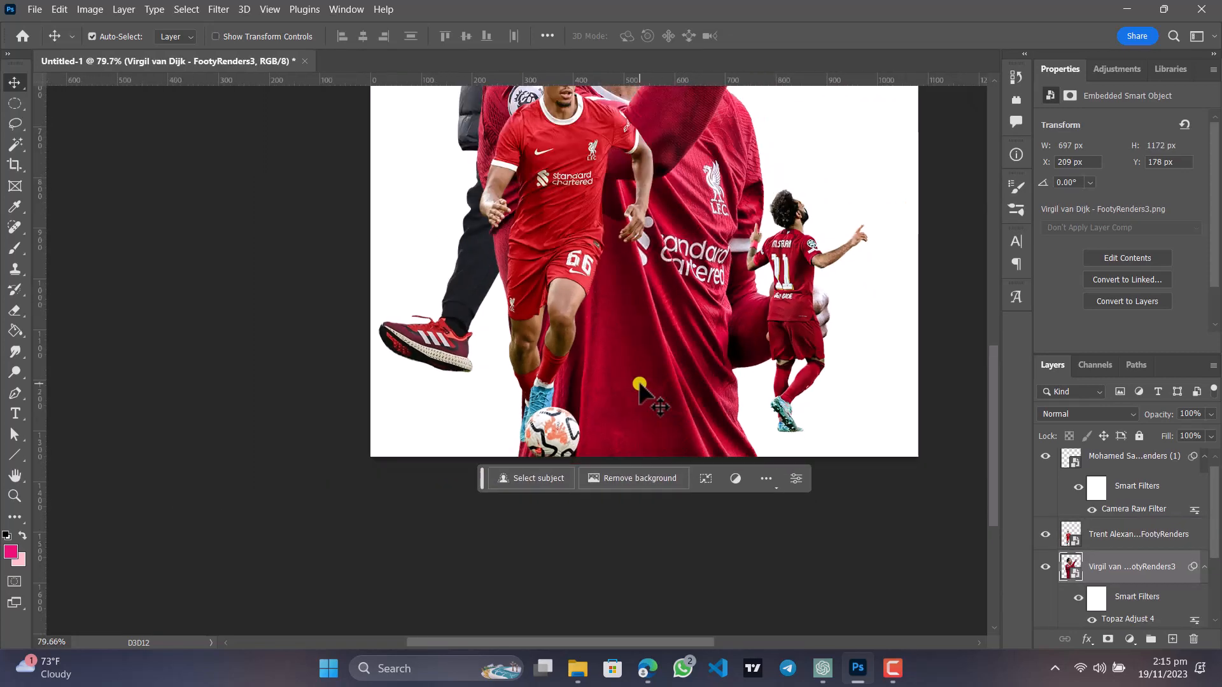
Place the image "Dominik Szoboszlai - FootyRenders" from the liverpool folder as an embedded object directly above the Van Dijk layer.
drag(684, 258, 641, 373)
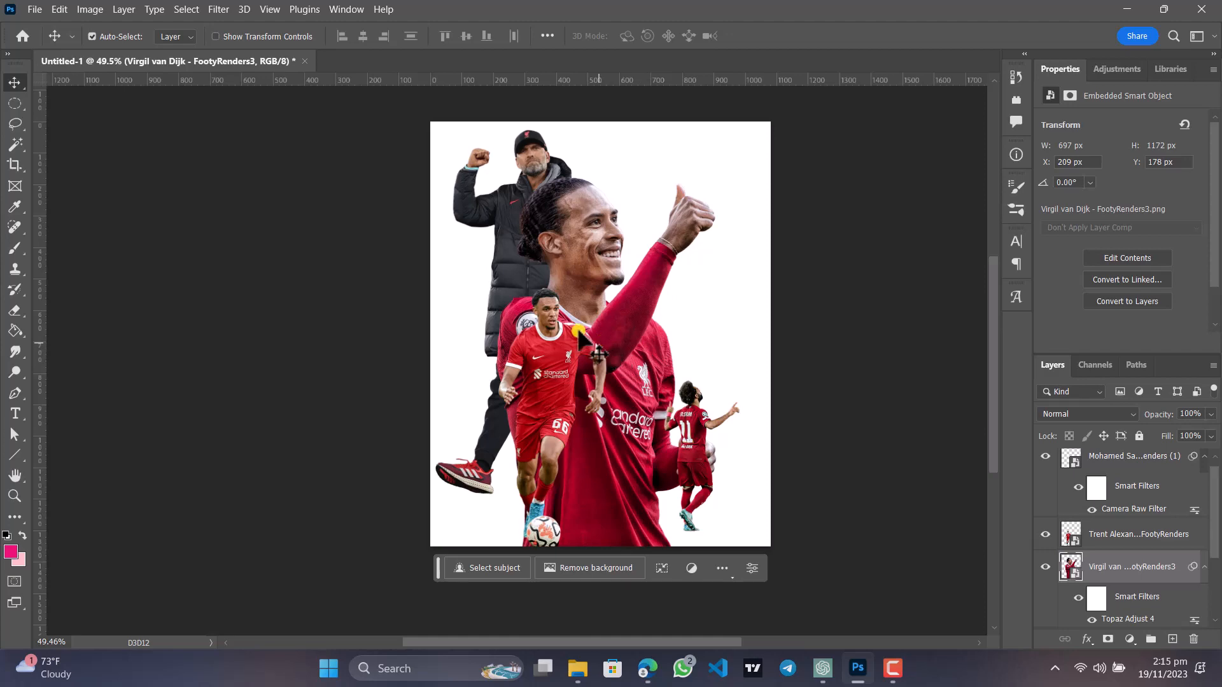
click(37, 10)
click(87, 341)
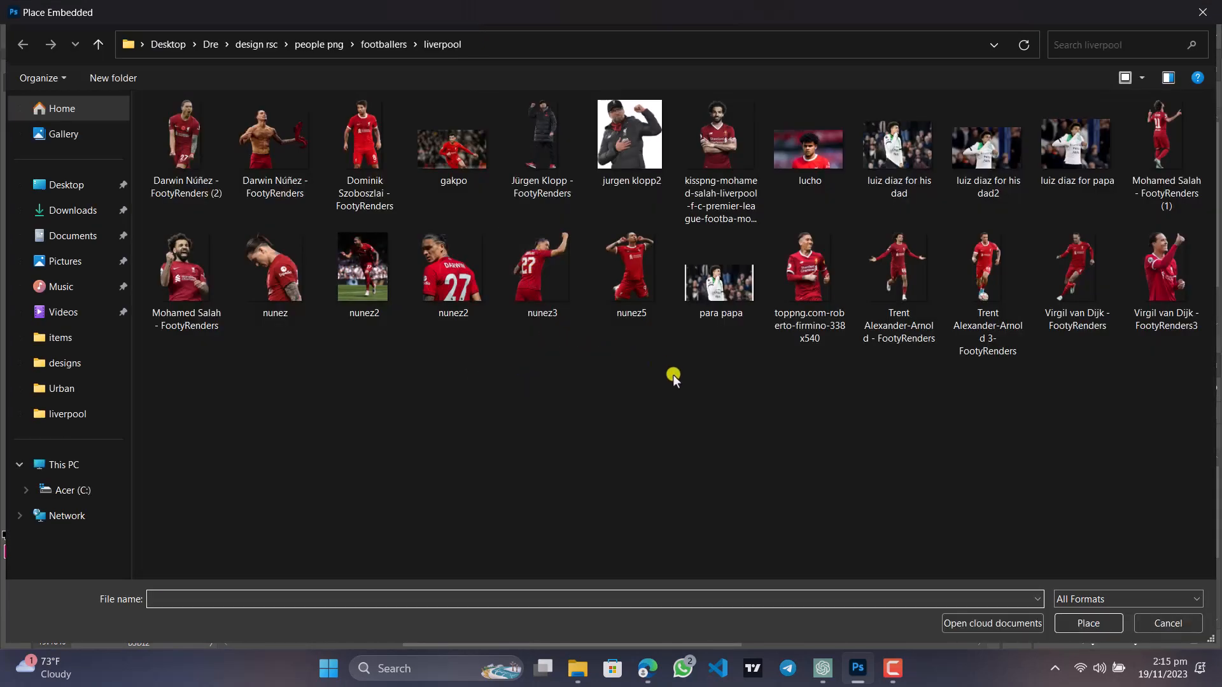
click(373, 136)
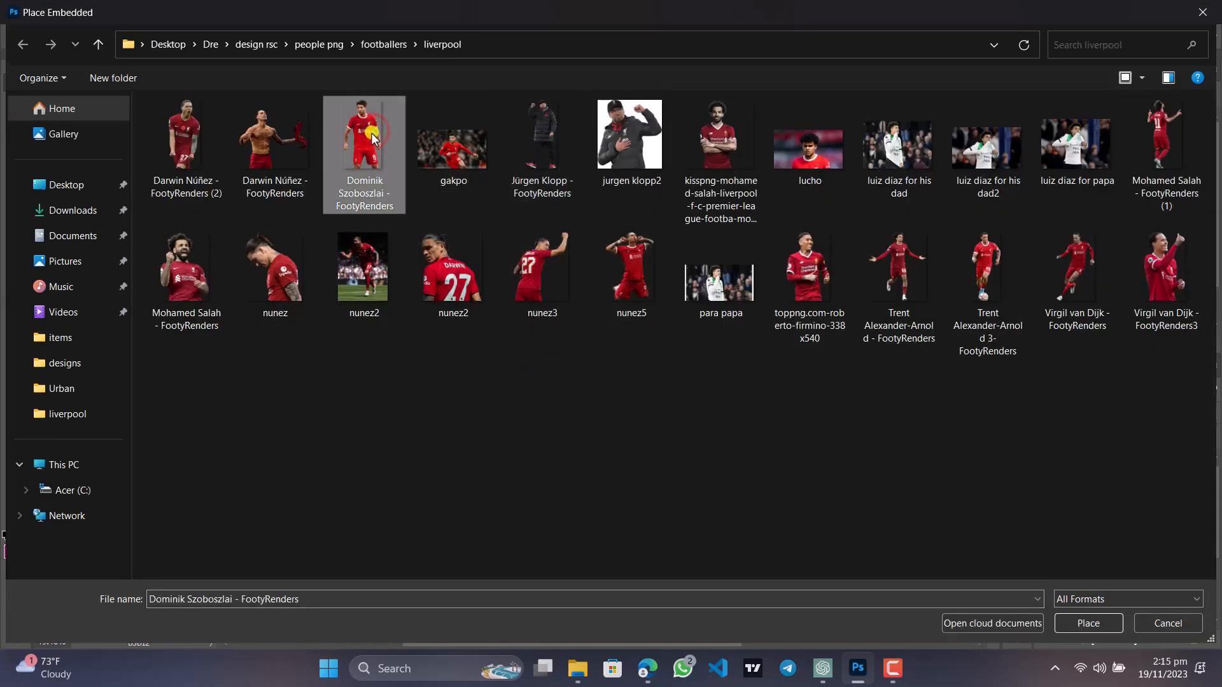
click(1088, 624)
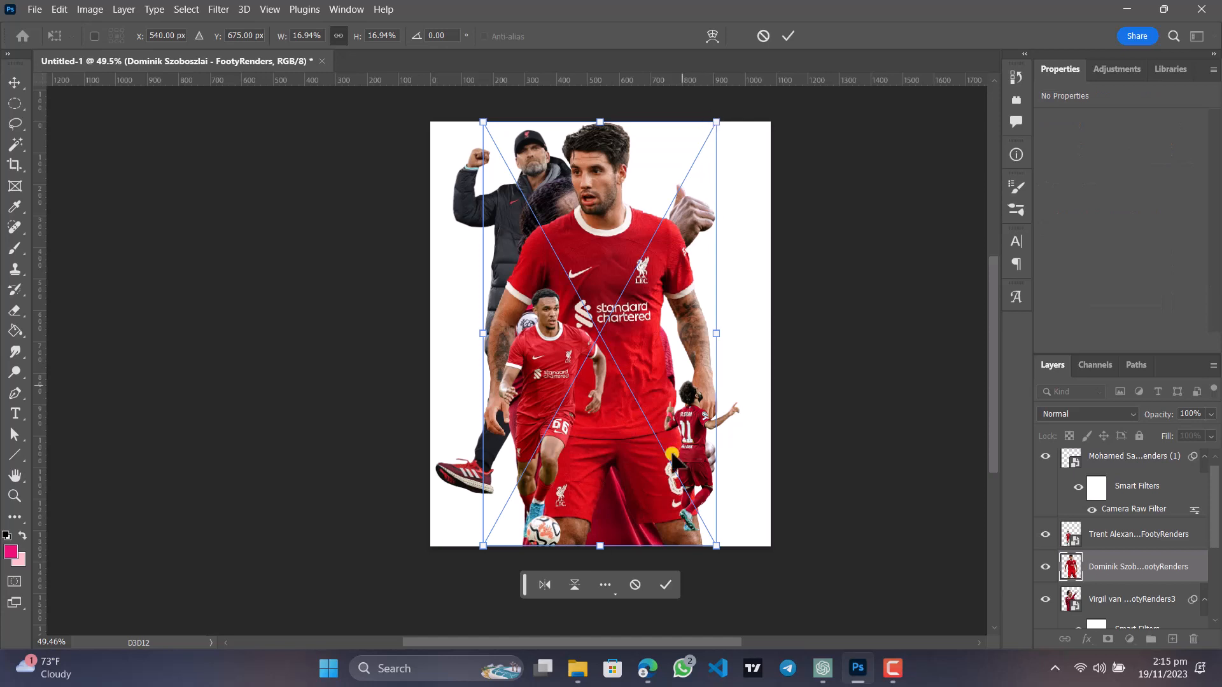
click(661, 583)
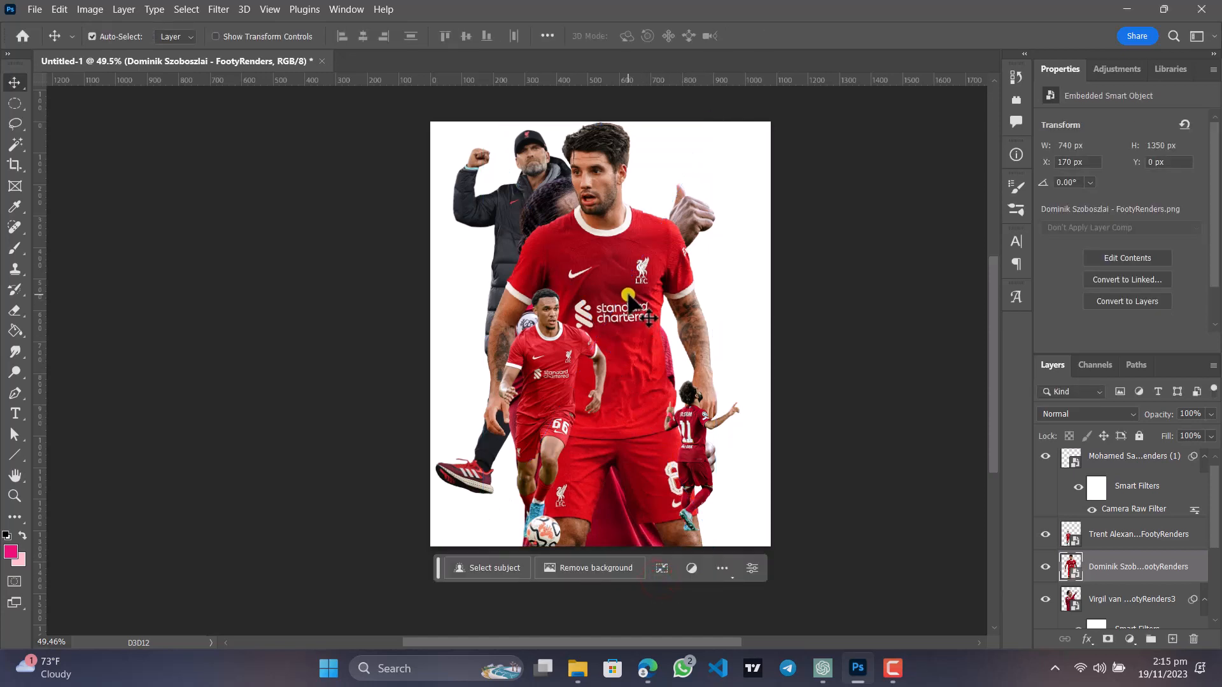
Move the Szoboszlai layer directly below the Van Dijk layer and position the image in the canvas's lower-right corner, at about X 540, Y 387 px.
drag(630, 307, 689, 308)
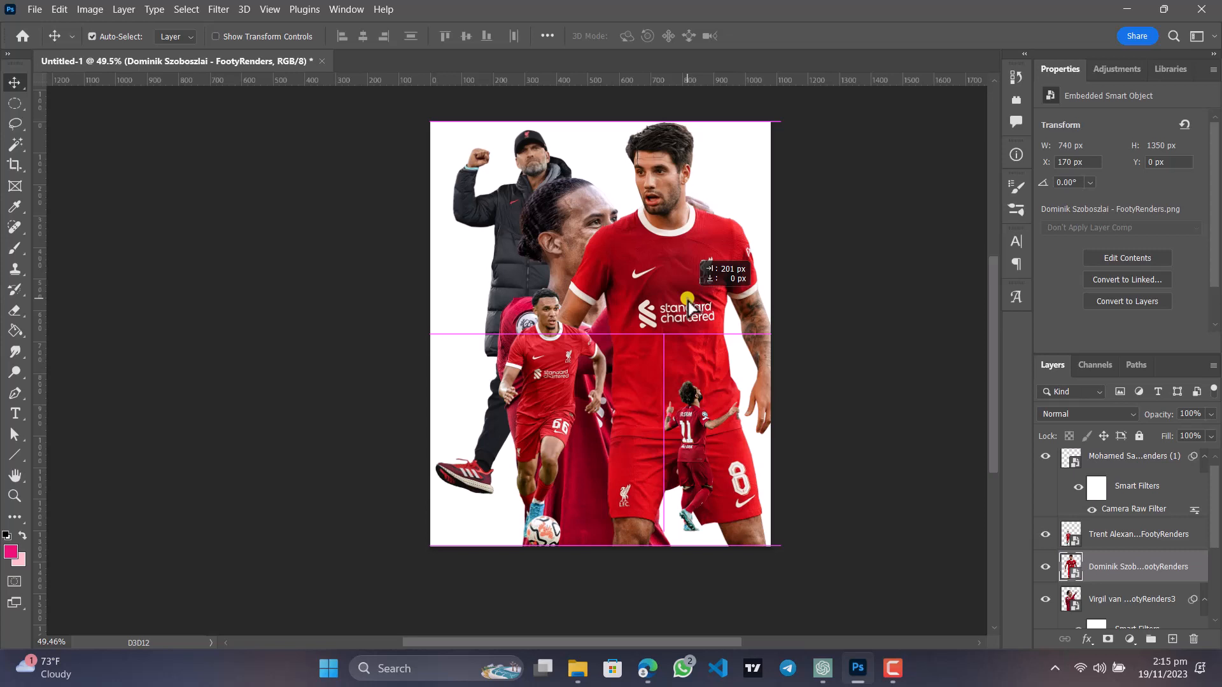
drag(689, 308, 689, 308)
scroll(1158, 551, down, 3)
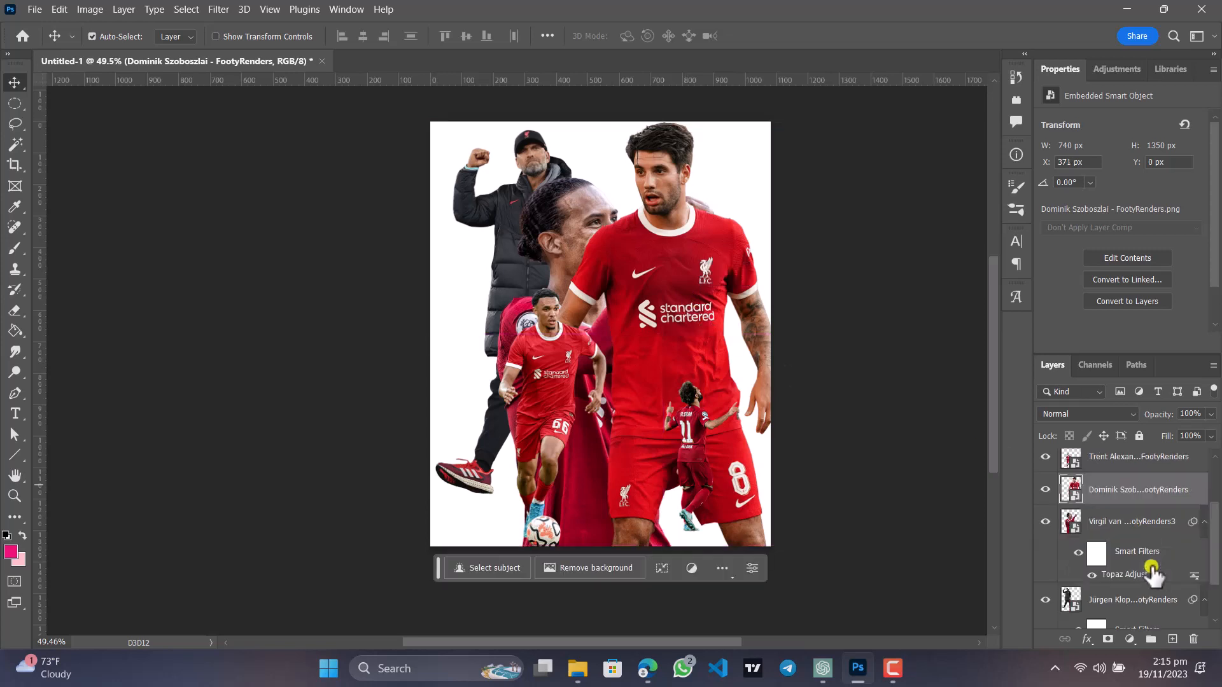
drag(1126, 494, 1133, 564)
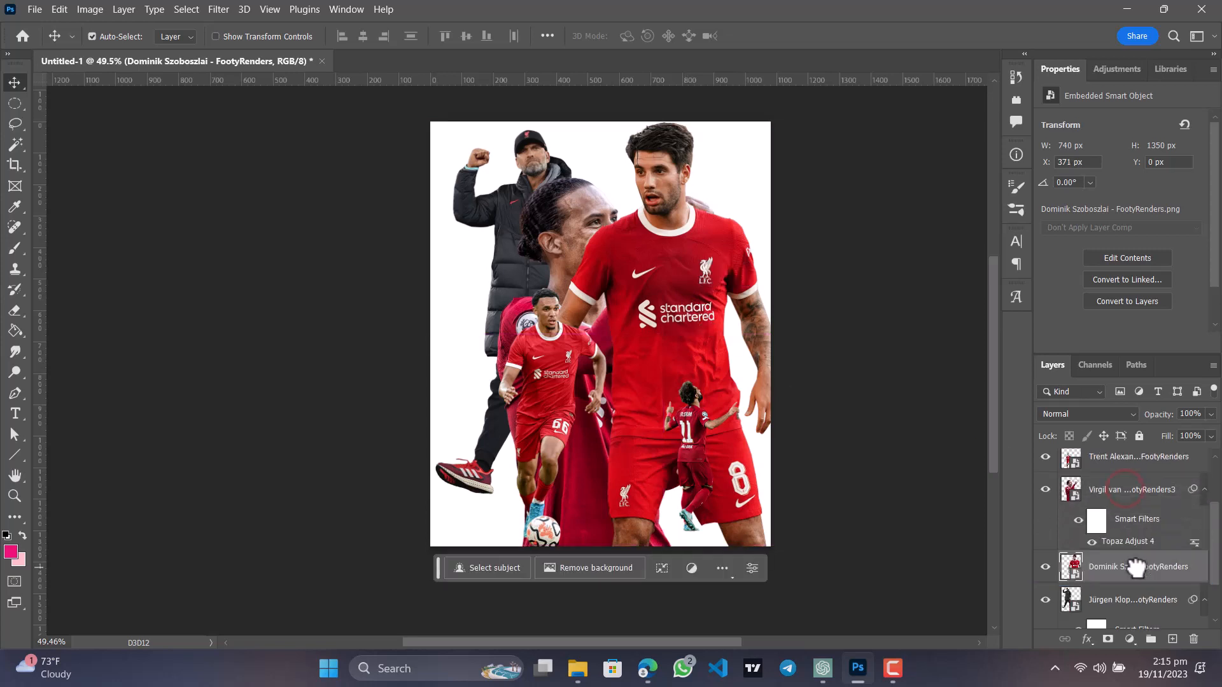
drag(710, 329, 764, 441)
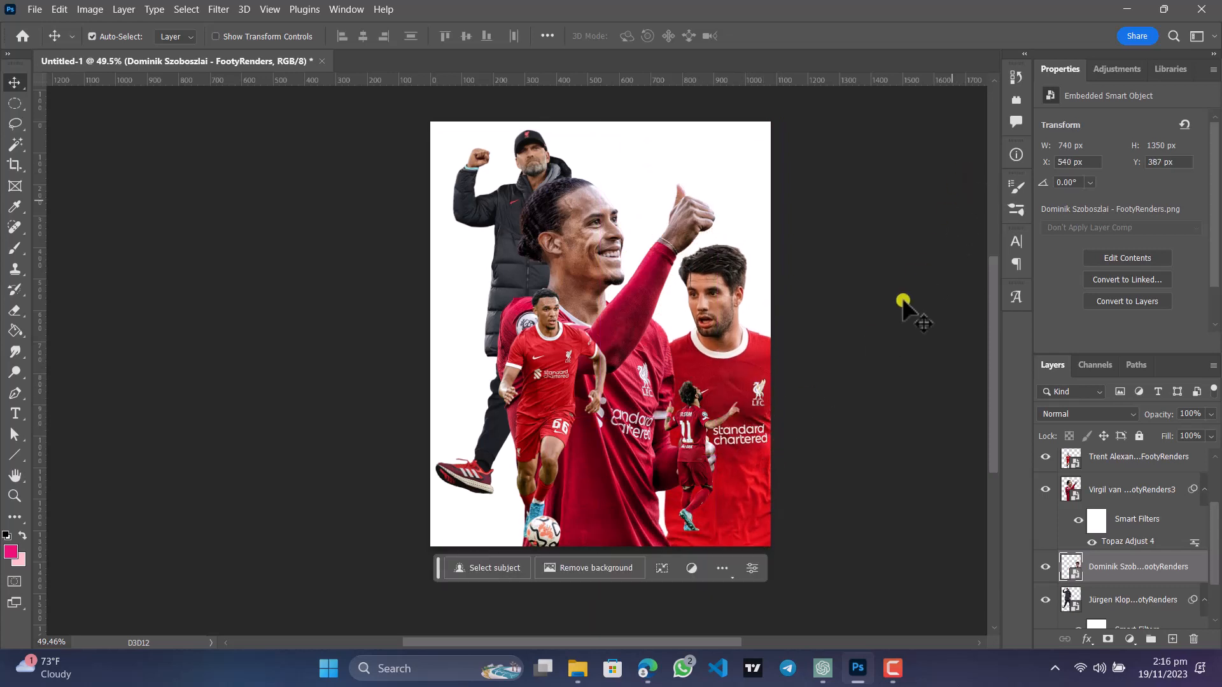
Apply the Topaz Adjust 4 filter to the Szoboszlai layer and inspect the result up close.
click(216, 10)
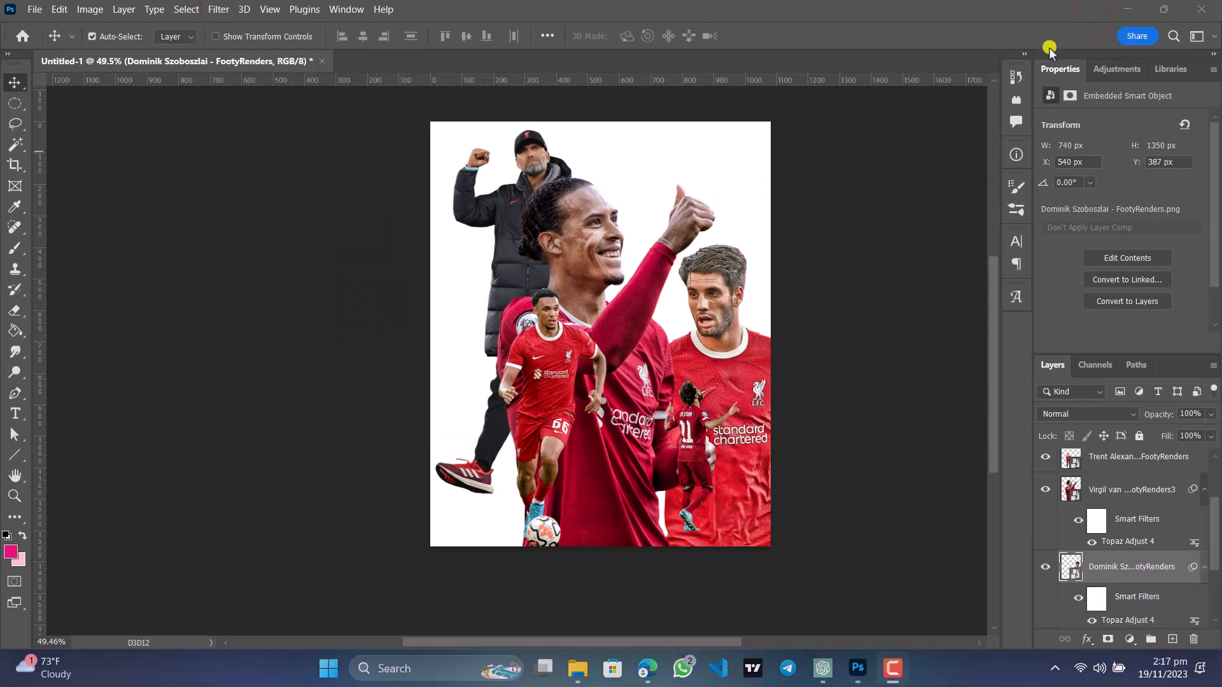
click(718, 337)
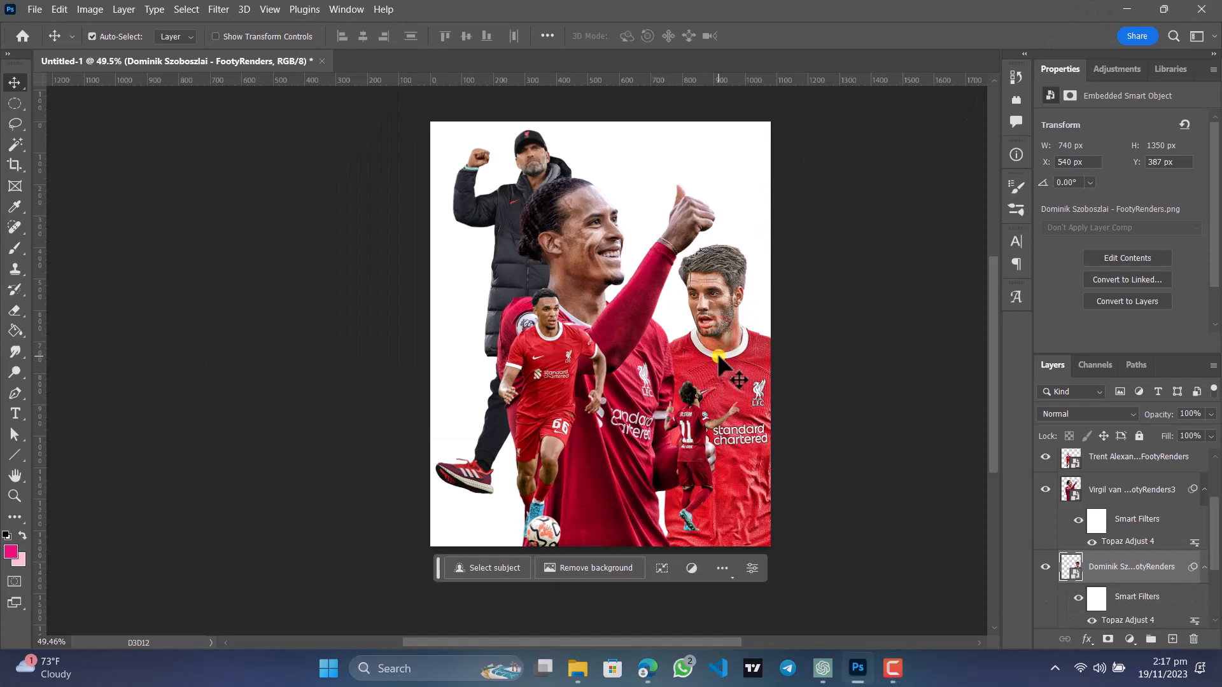
scroll(724, 361, up, 5)
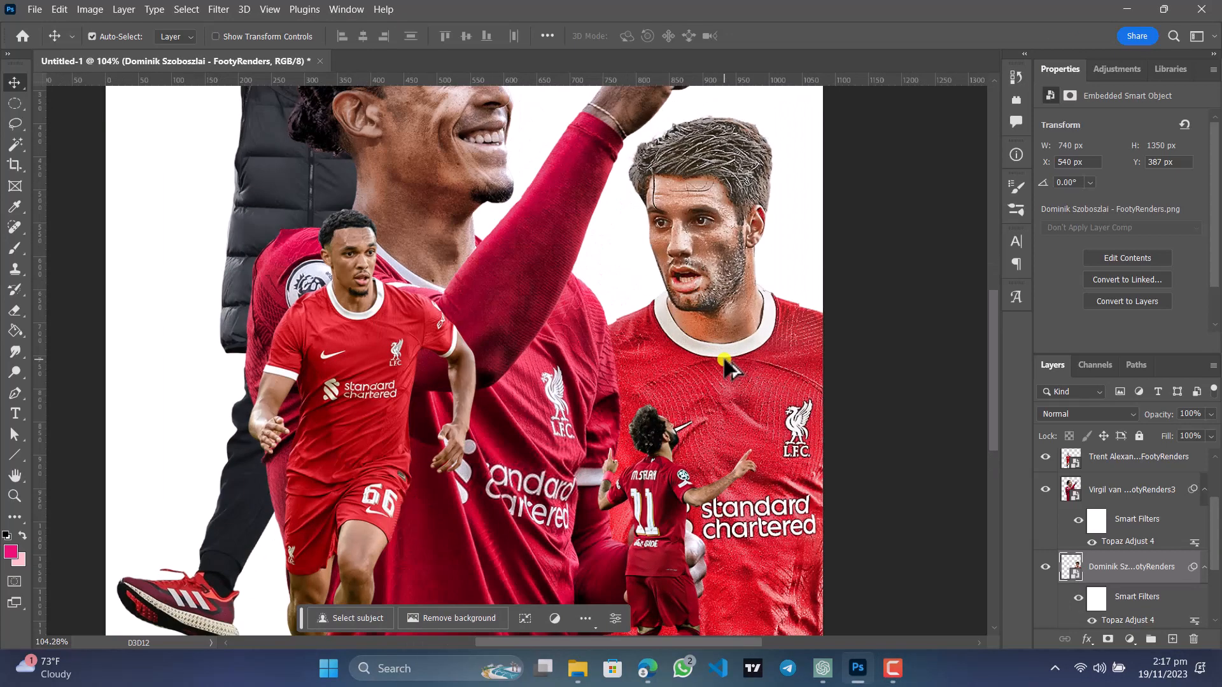
scroll(724, 361, down, 4)
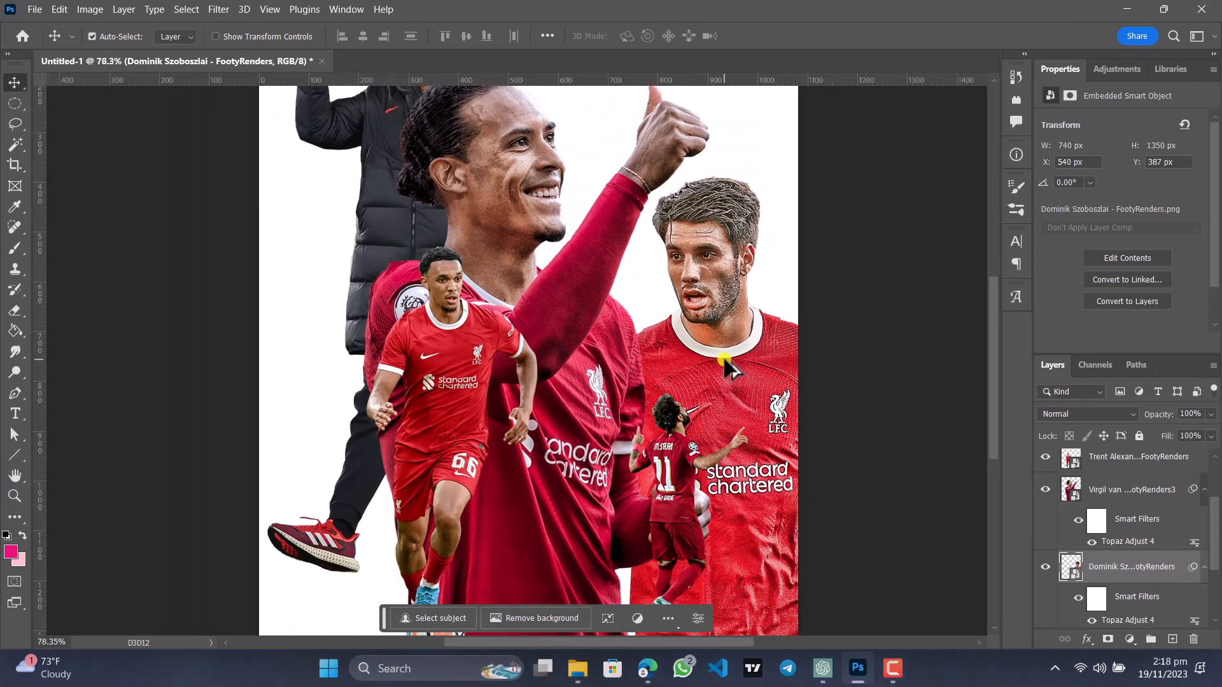
scroll(726, 364, down, 1)
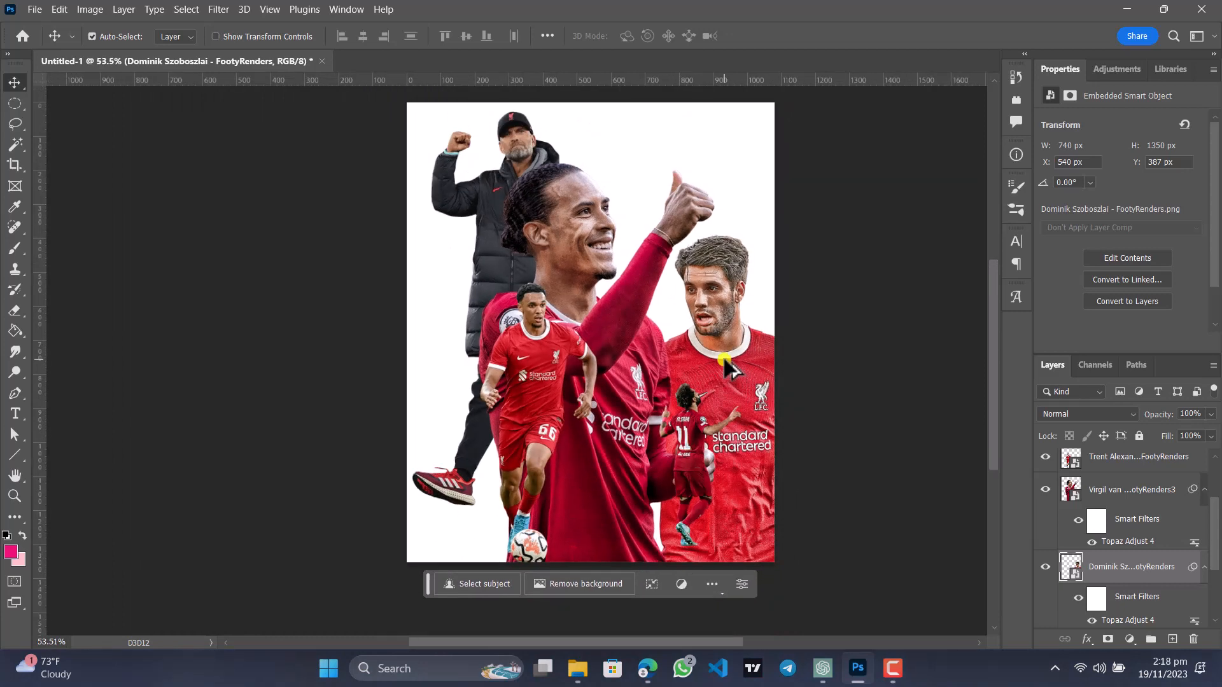
scroll(726, 363, down, 1)
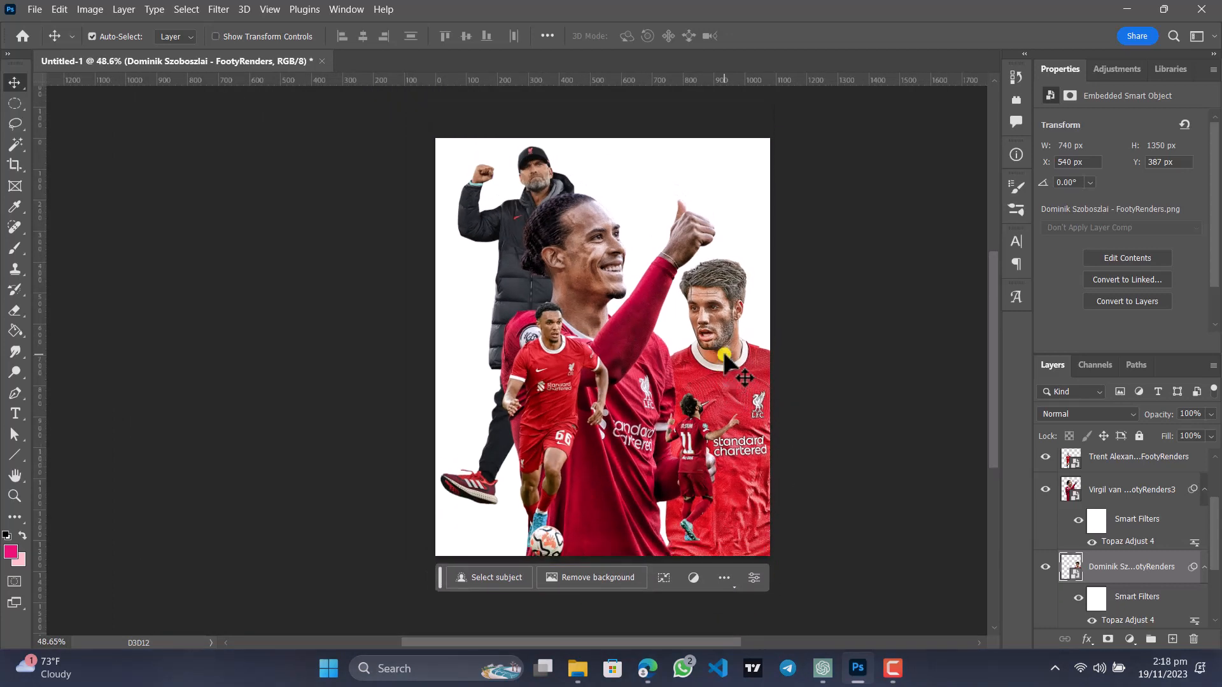
drag(725, 361, 671, 351)
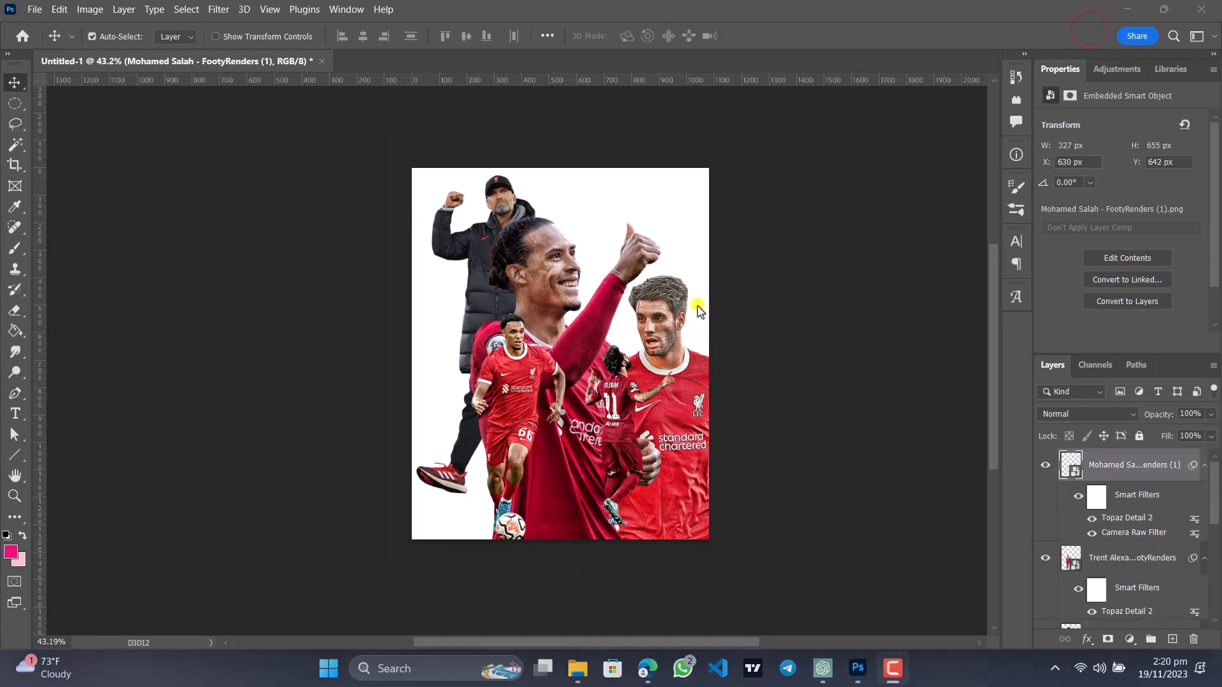
Place the image "nunez" from the liverpool folder as an embedded object directly above the Salah layer, lowered to about Y 33 px.
click(633, 406)
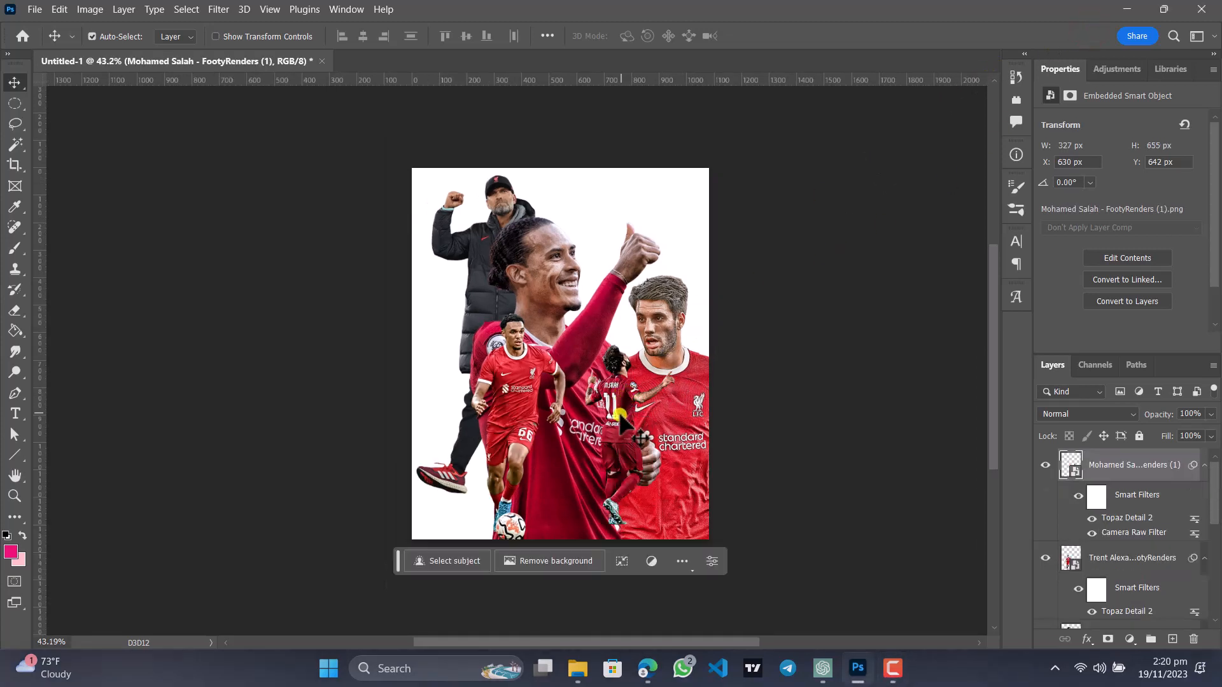
drag(615, 402, 583, 414)
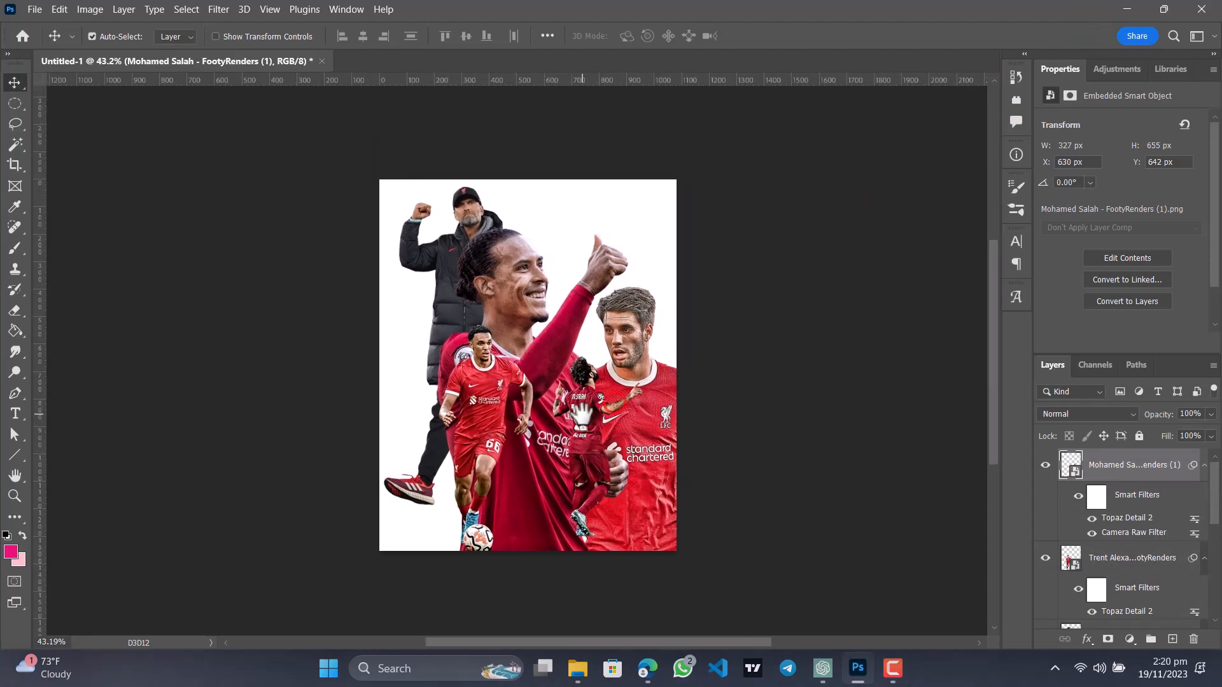
click(32, 9)
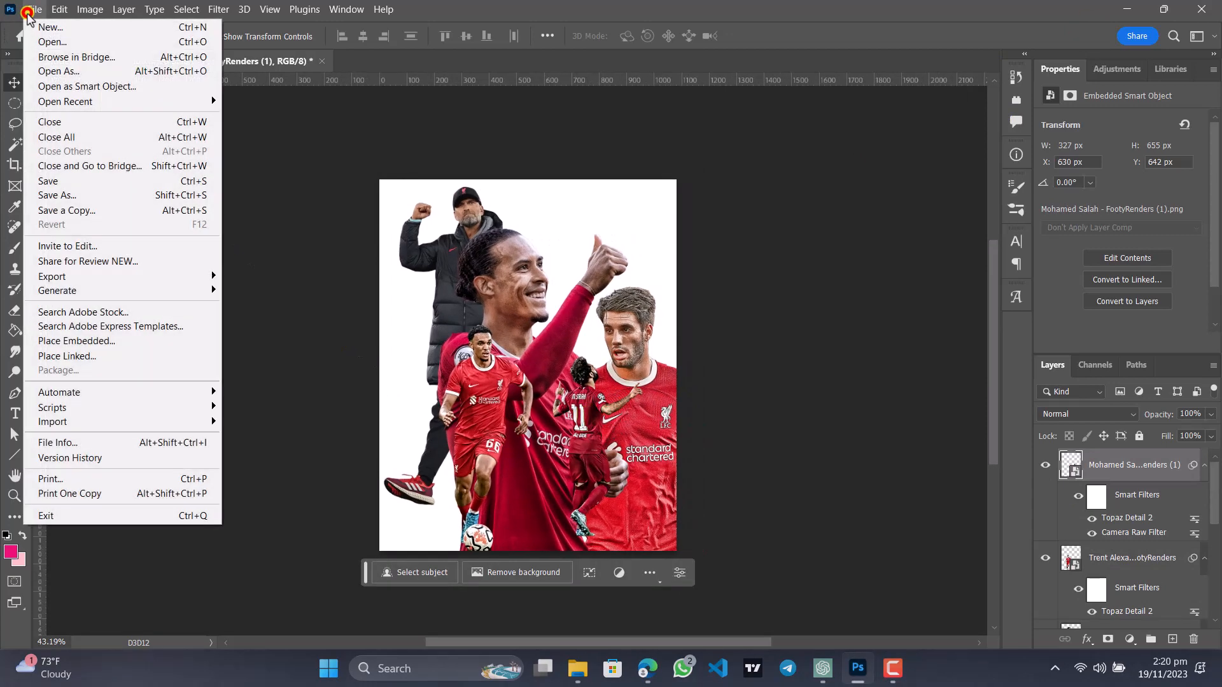
click(107, 337)
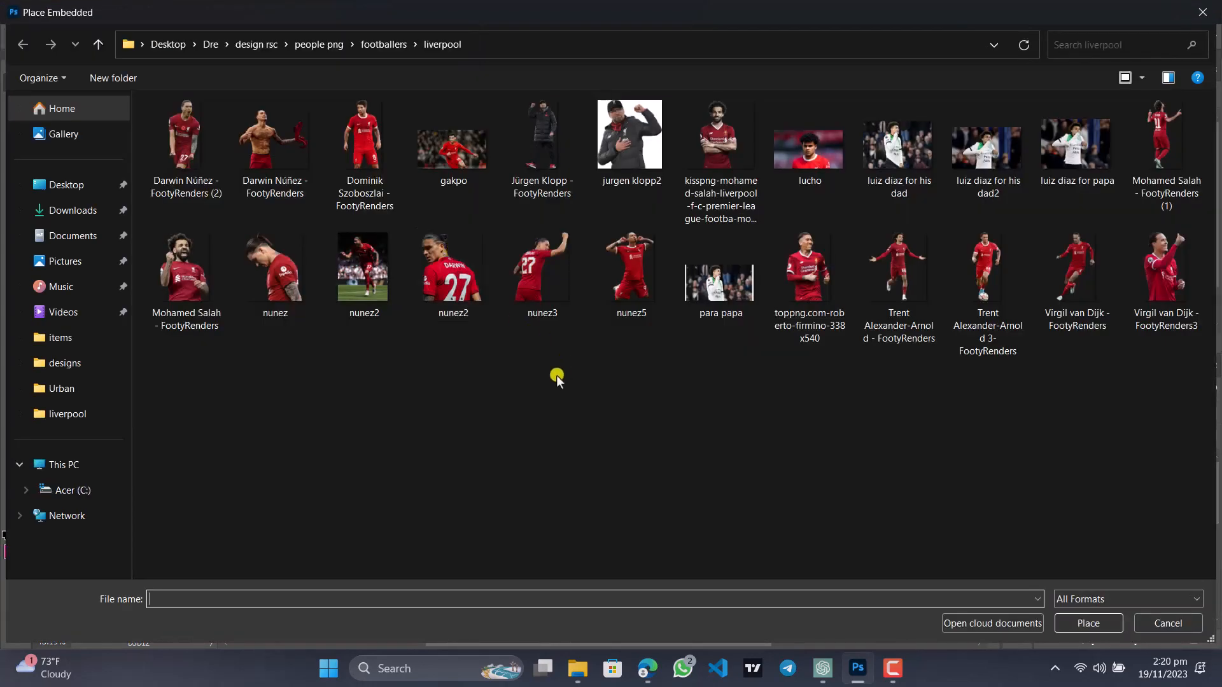
click(451, 280)
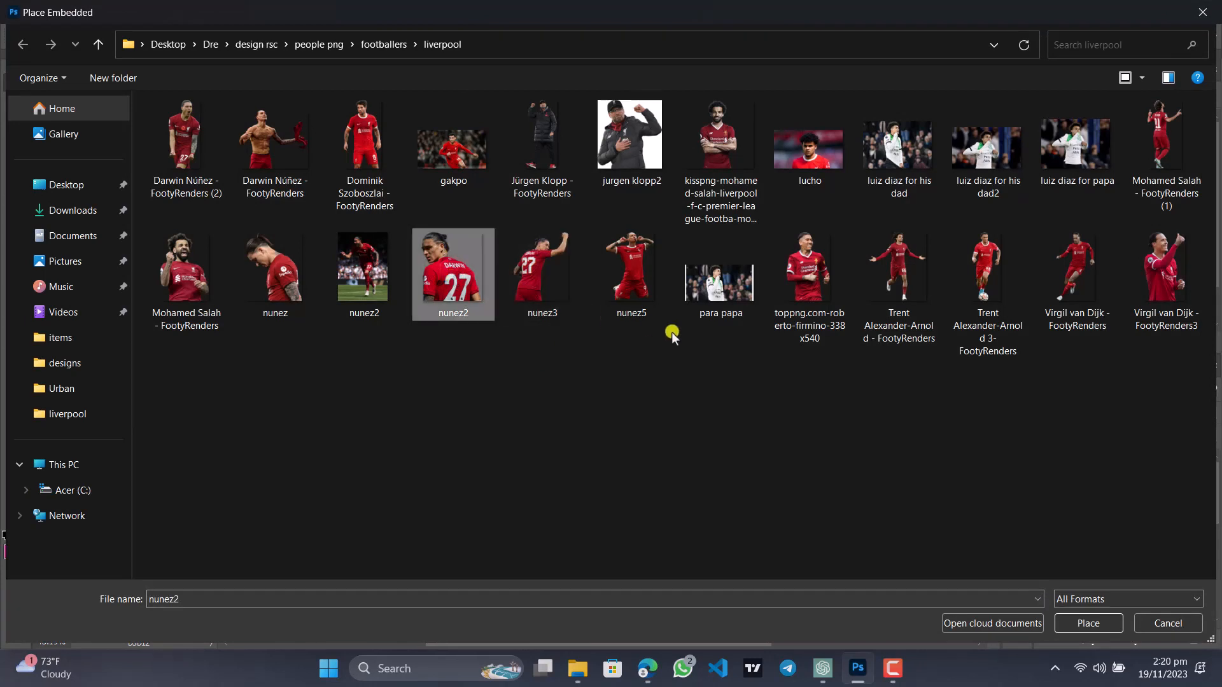
click(961, 262)
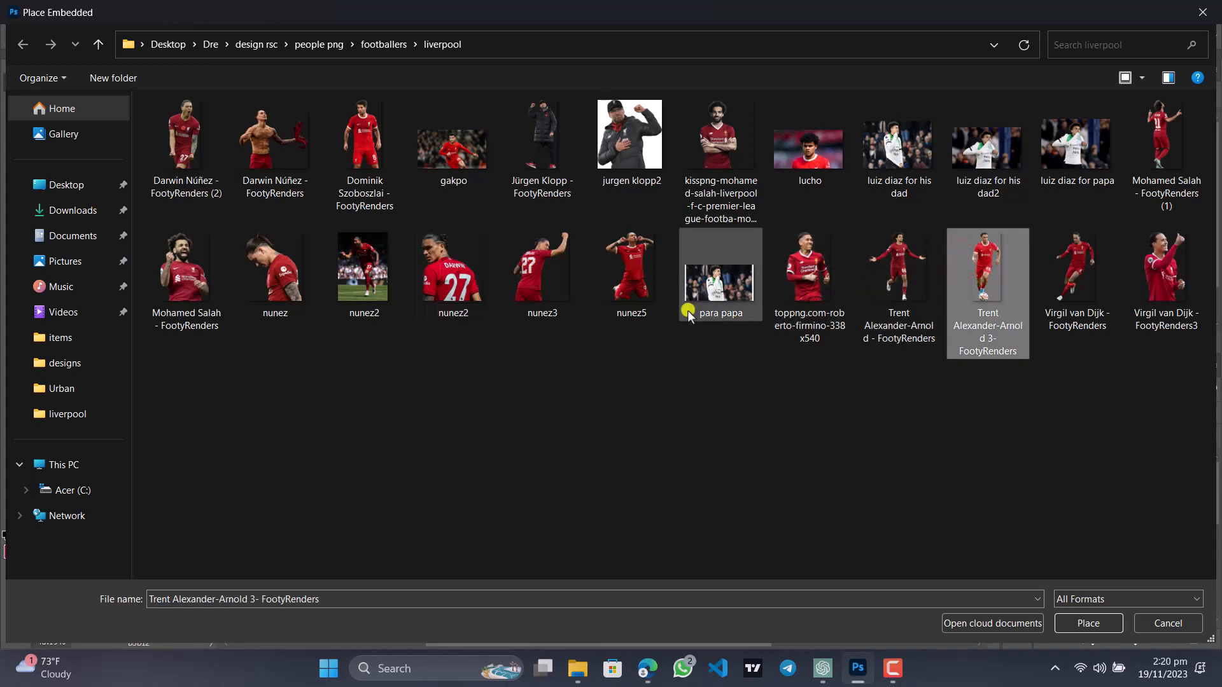
click(296, 271)
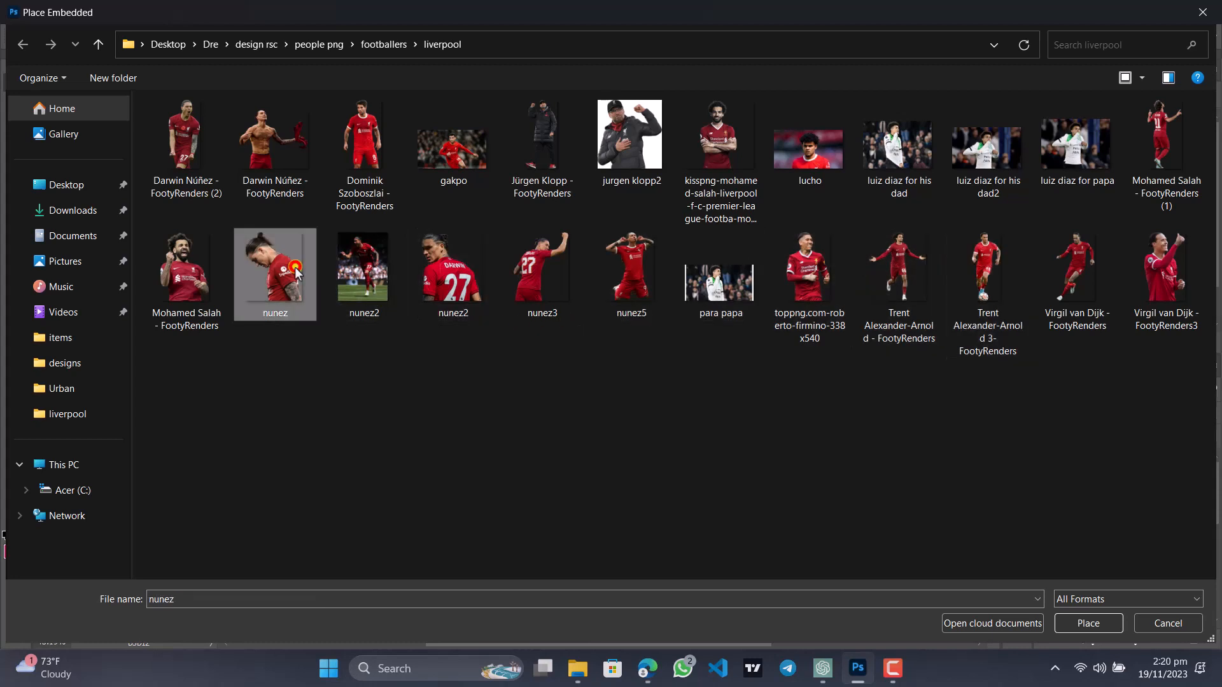
click(1077, 623)
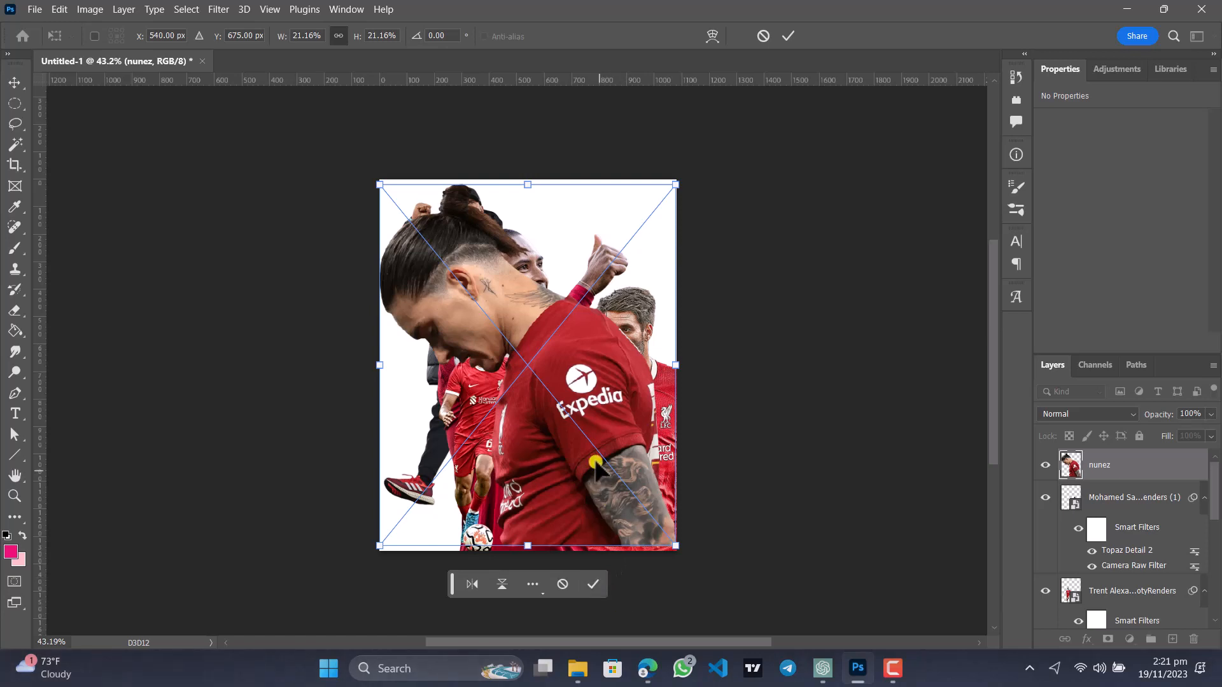
drag(589, 448, 584, 453)
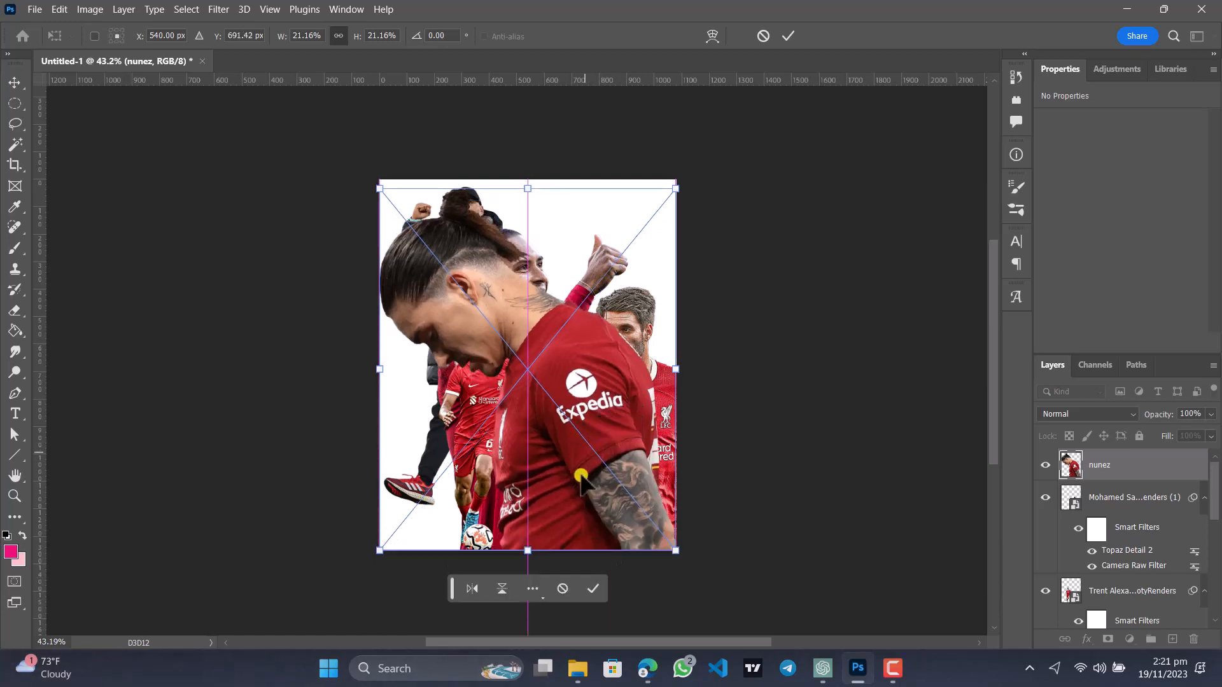
click(591, 582)
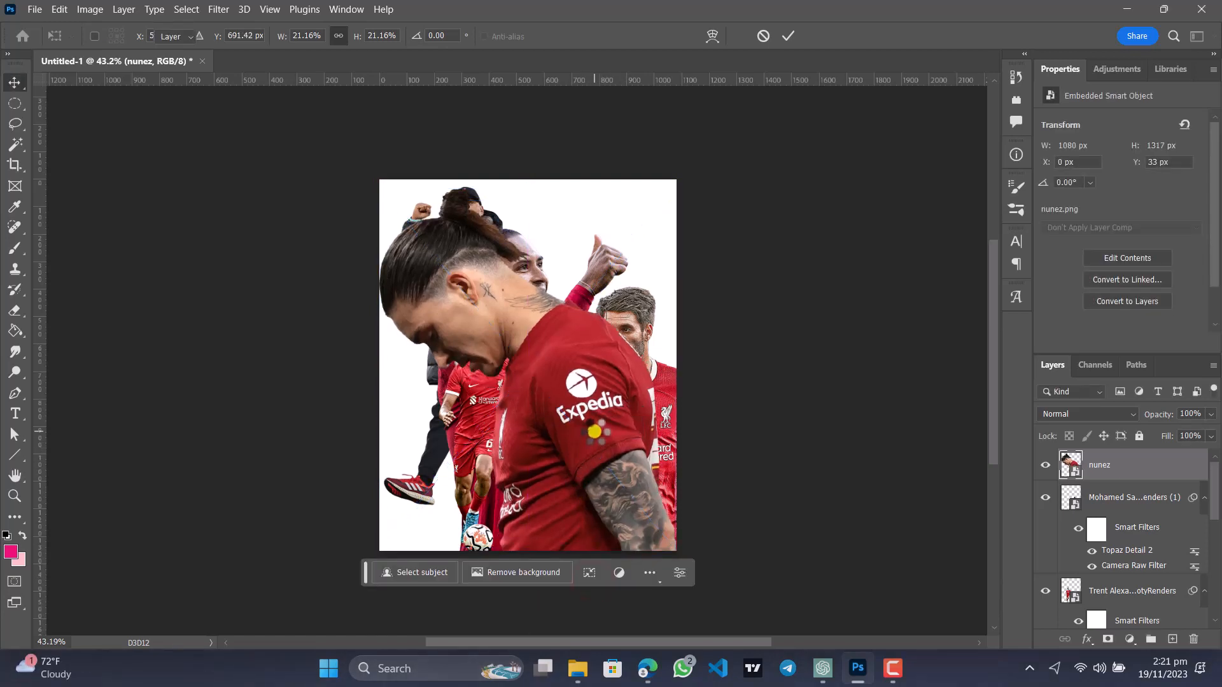
Shift the nunez image partly off the canvas's left edge, to about X -331, Y 65 px, and move its layer directly below Van Dijk.
click(609, 448)
drag(609, 448, 517, 459)
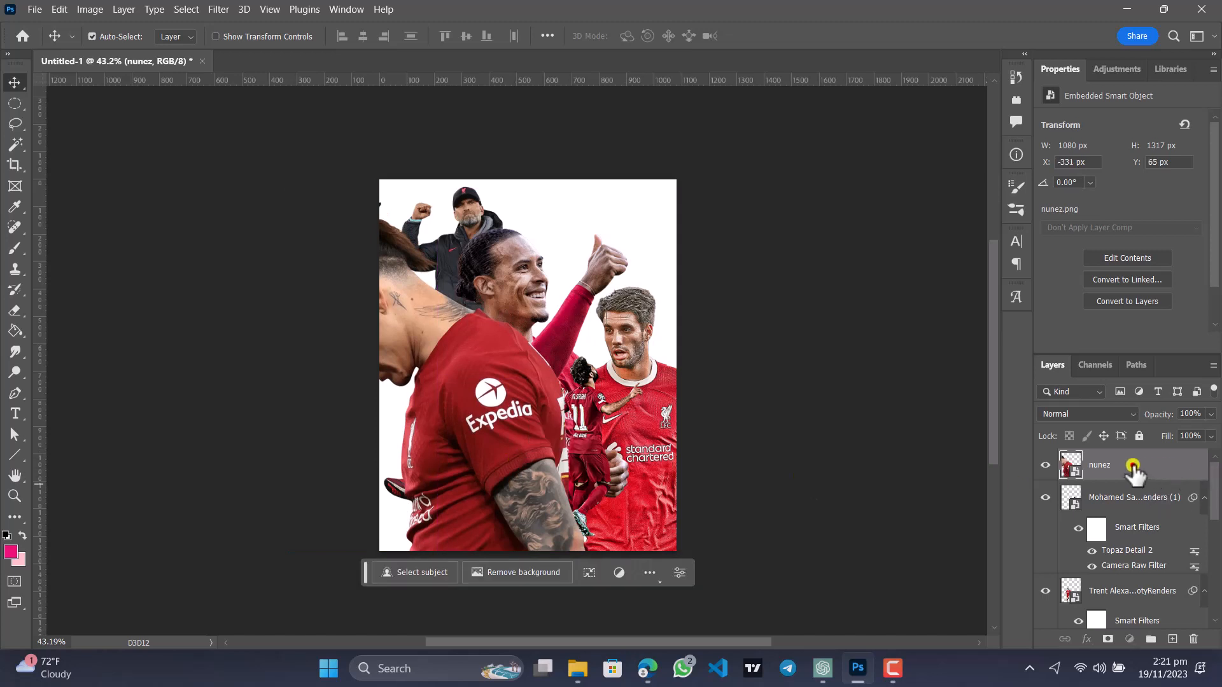
drag(1133, 470, 1134, 536)
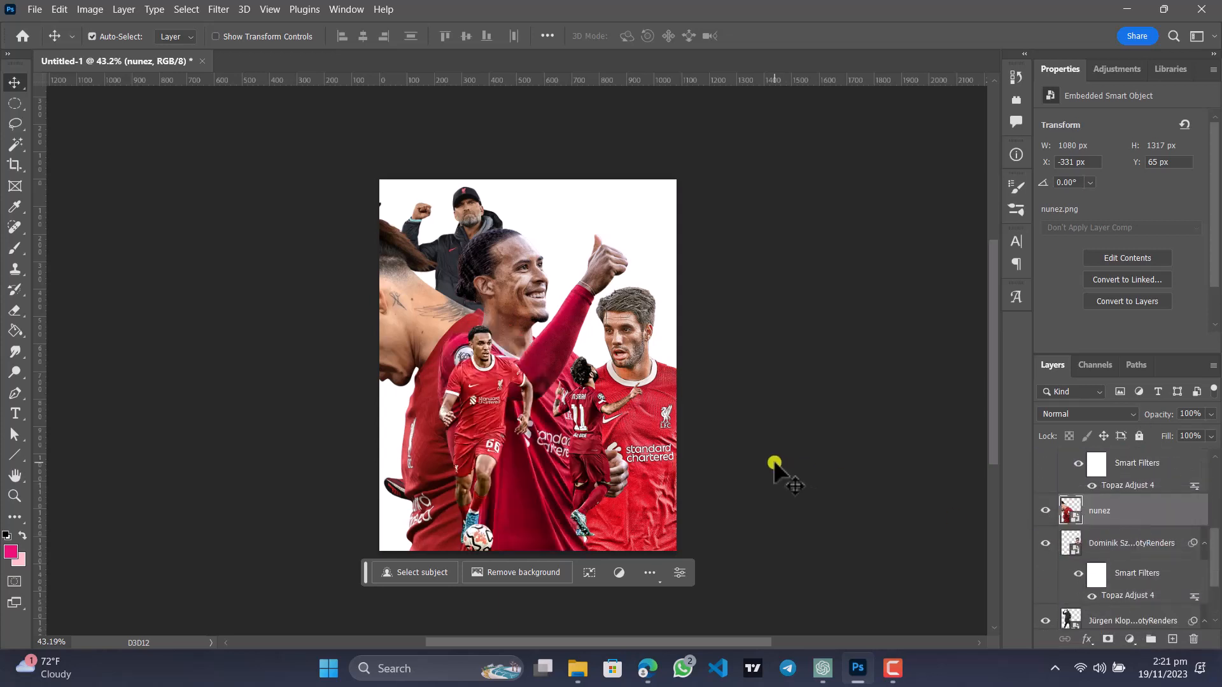
Scale the nunez image to about 774 × 944 px and position it behind Van Dijk's left side, at about X 20, Y 178 px.
drag(406, 320, 420, 334)
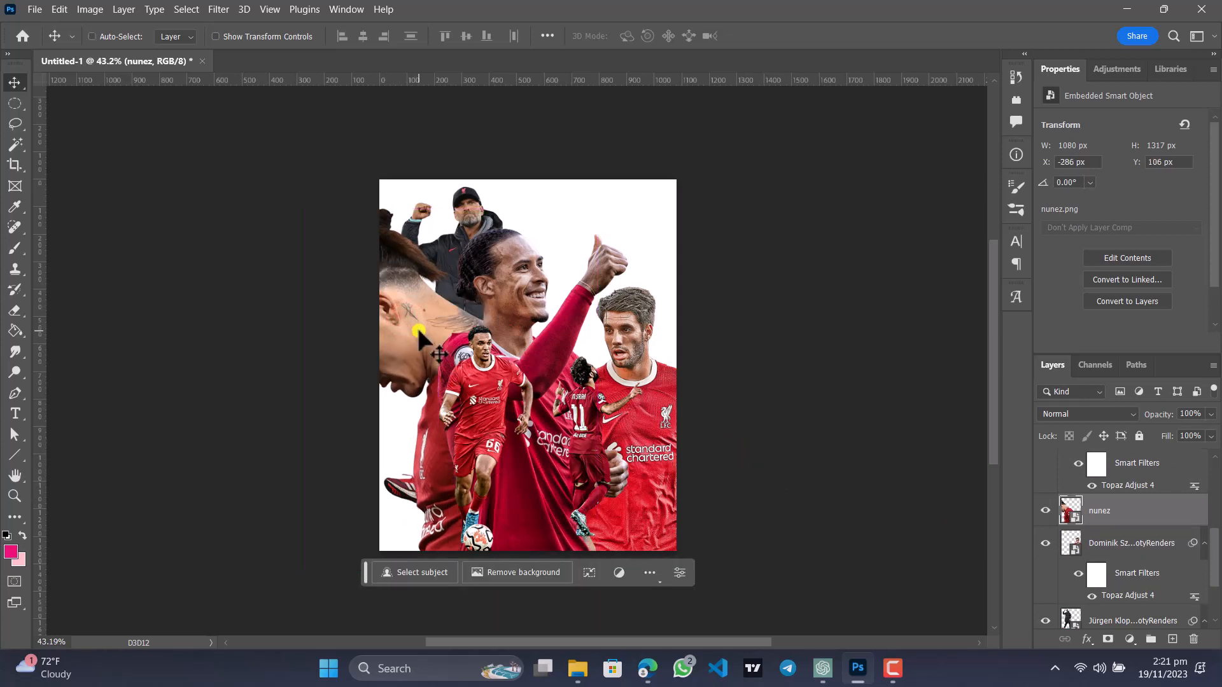
key(ctrl+t)
drag(300, 209, 414, 293)
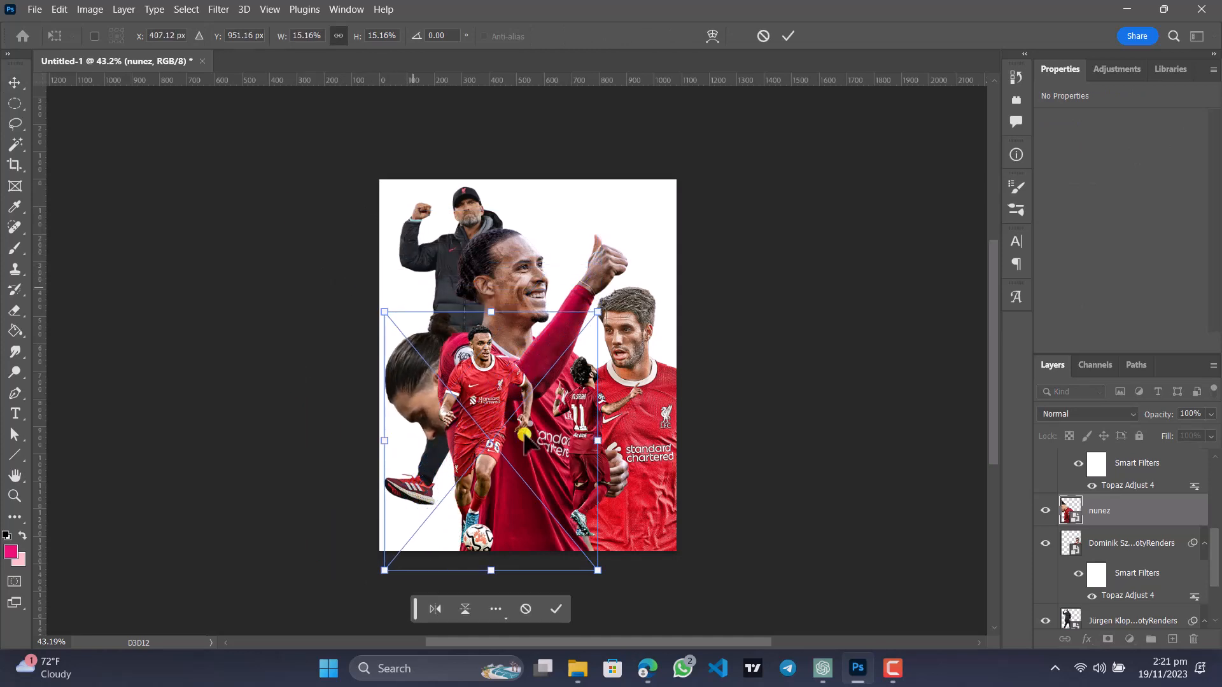
drag(425, 384, 430, 308)
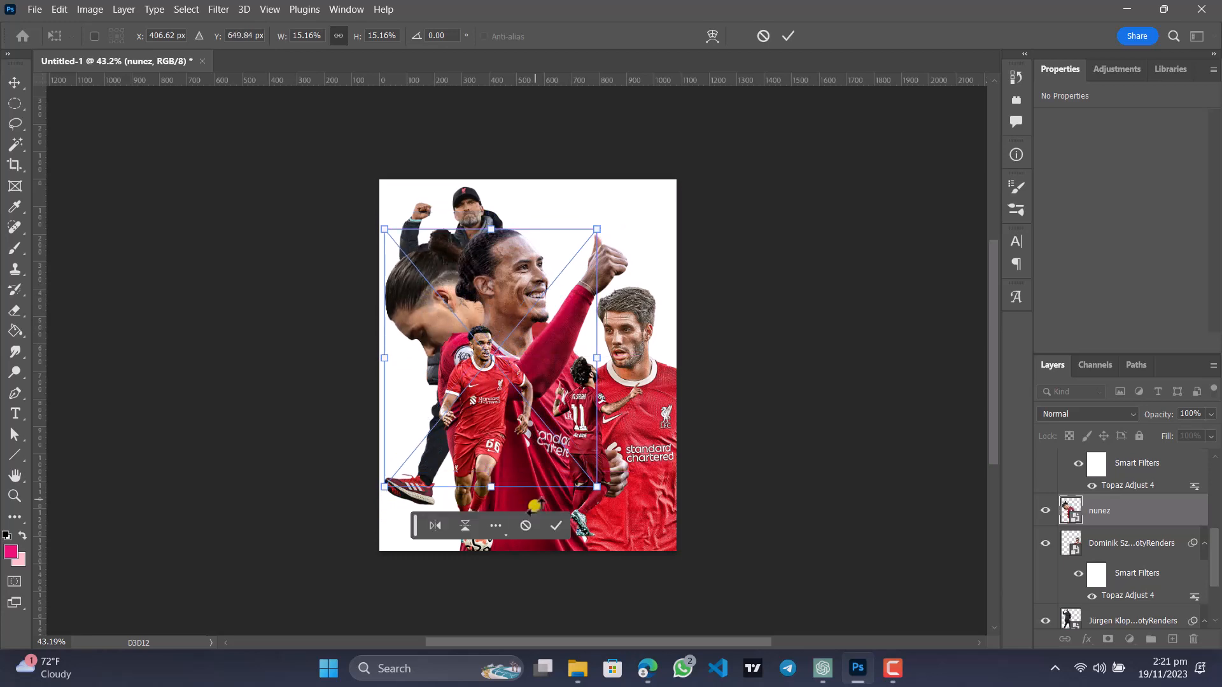
click(546, 527)
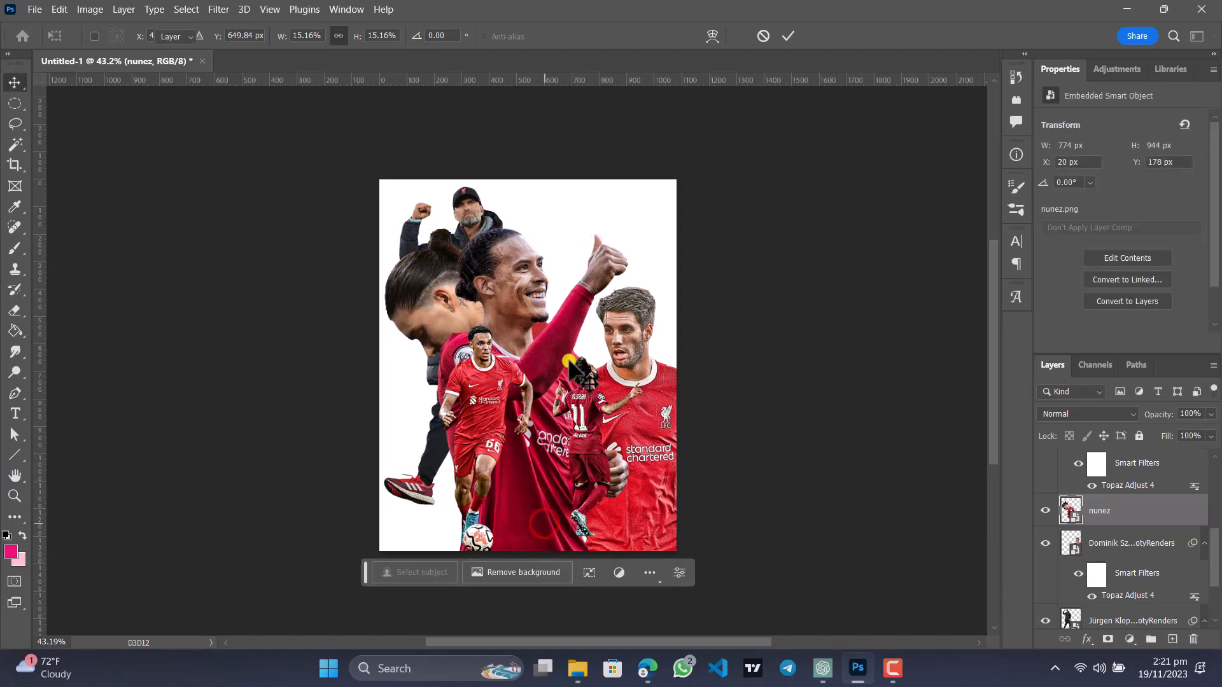
Shift Van Dijk right to about X 287 px and raise Szoboszlai behind his thumbs-up arm, to about X 387, Y 59 px.
click(554, 336)
mouse_move(554, 336)
mouse_down()
mouse_move(586, 345)
mouse_move(576, 337)
mouse_up()
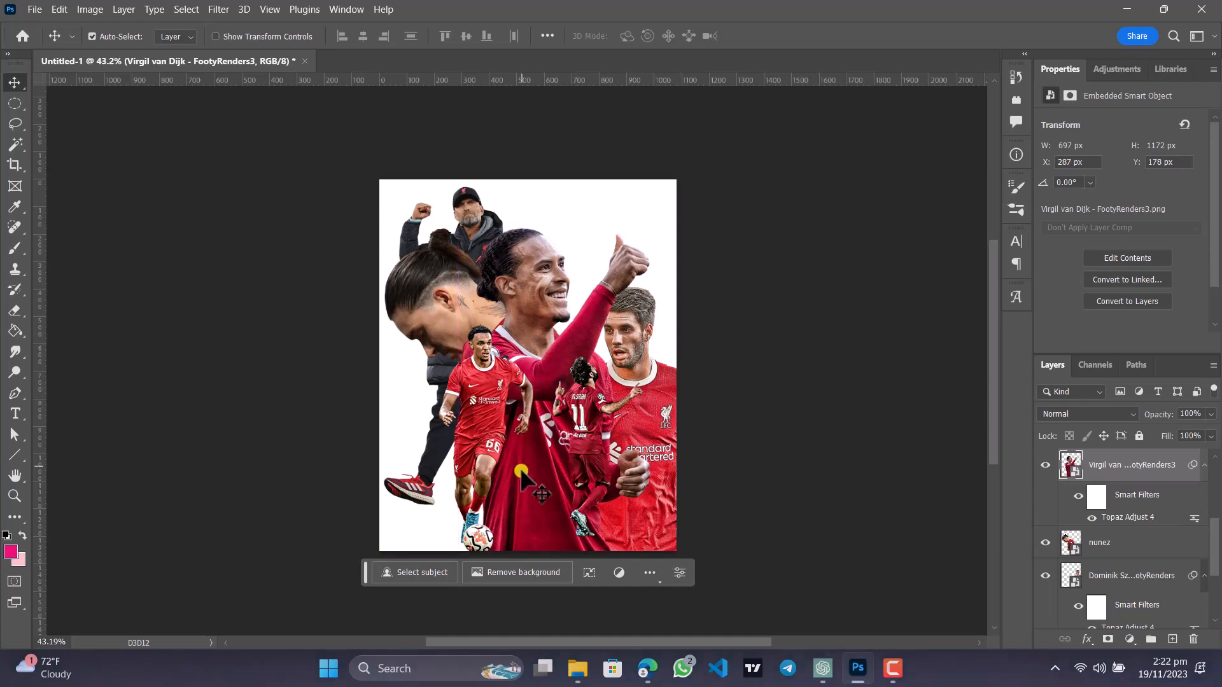
click(628, 363)
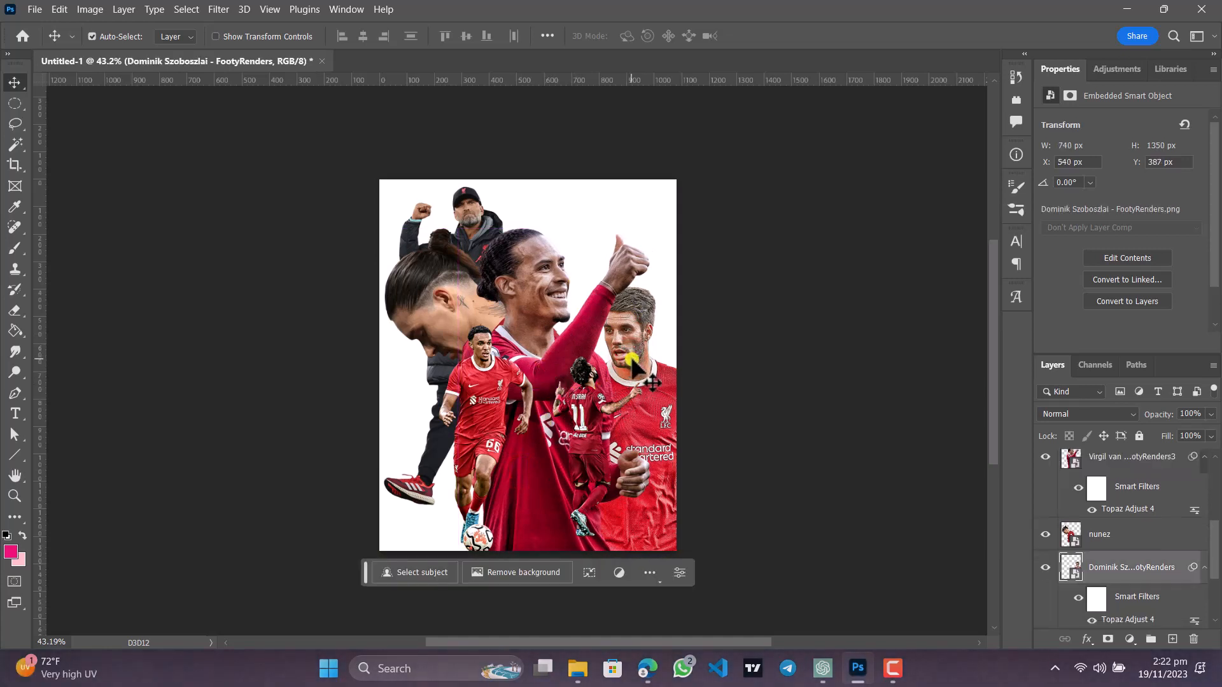
drag(632, 363, 586, 262)
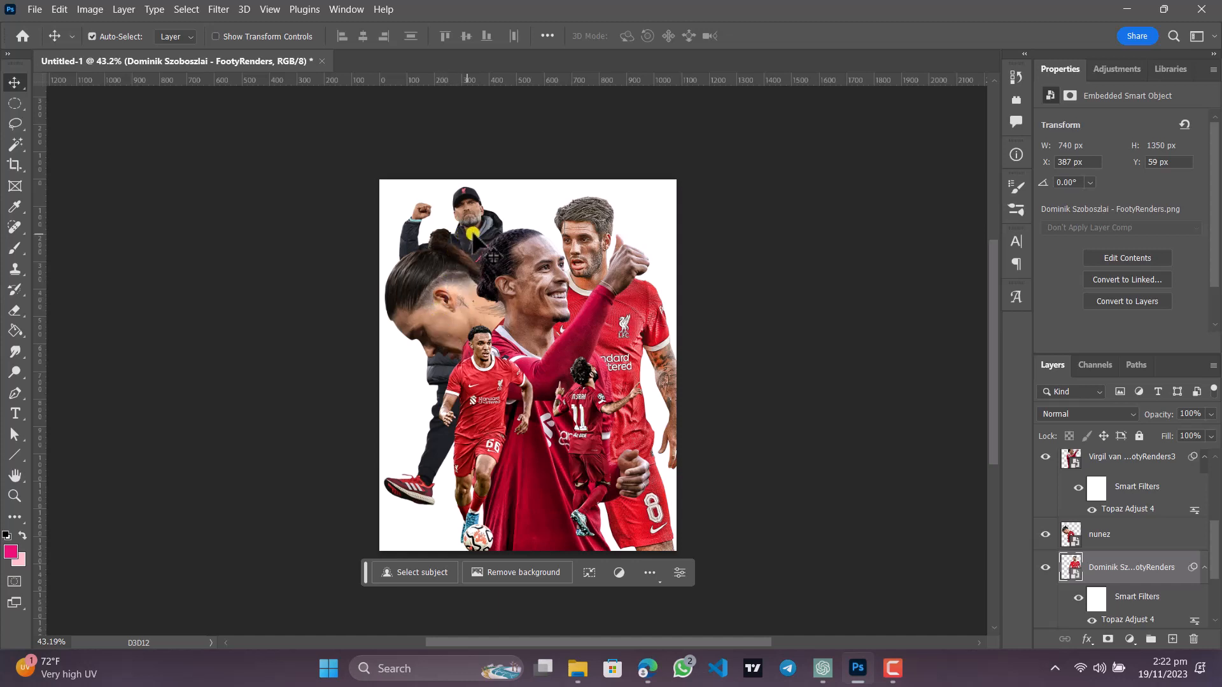
Scale the Klopp image down to about 239 × 511 px and position it beside Alexander-Arnold, at about X 20, Y 684 px.
drag(489, 248, 491, 241)
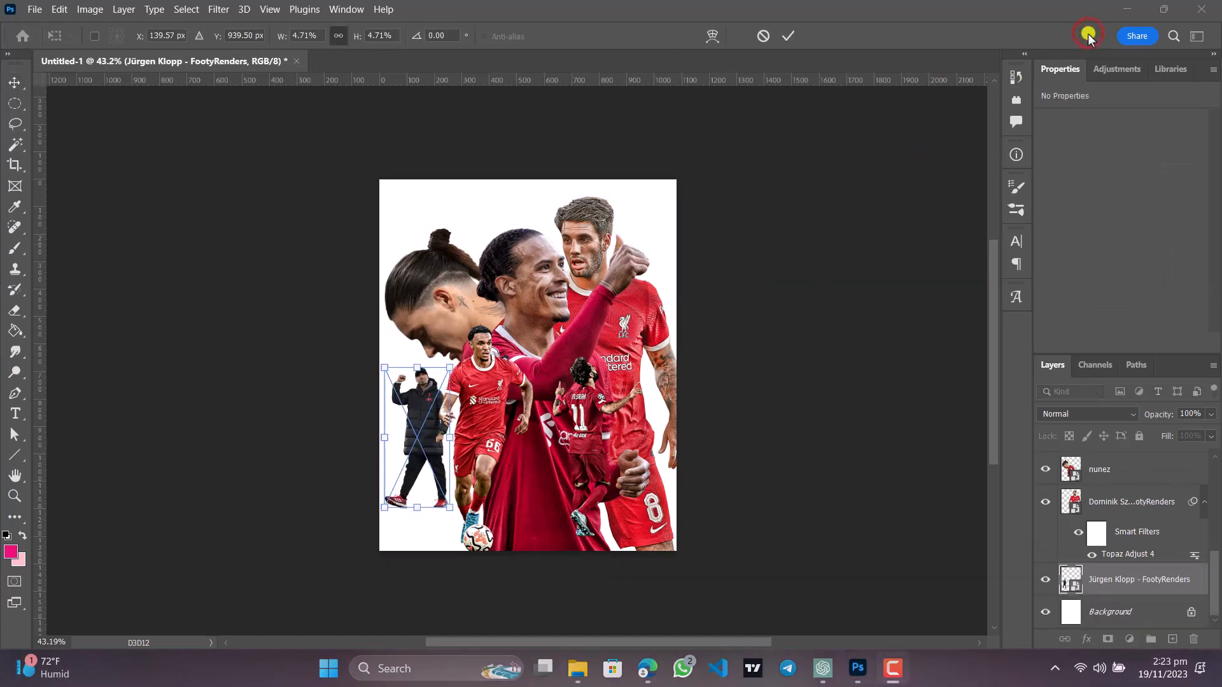
click(786, 33)
click(432, 407)
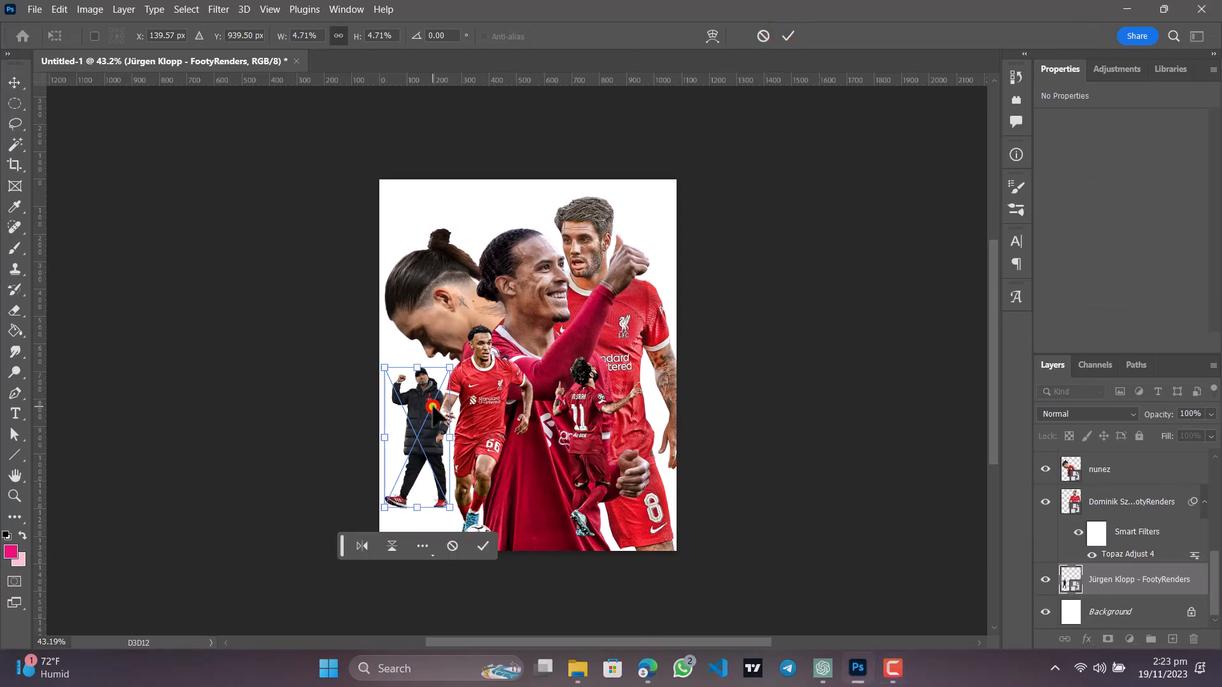
click(482, 551)
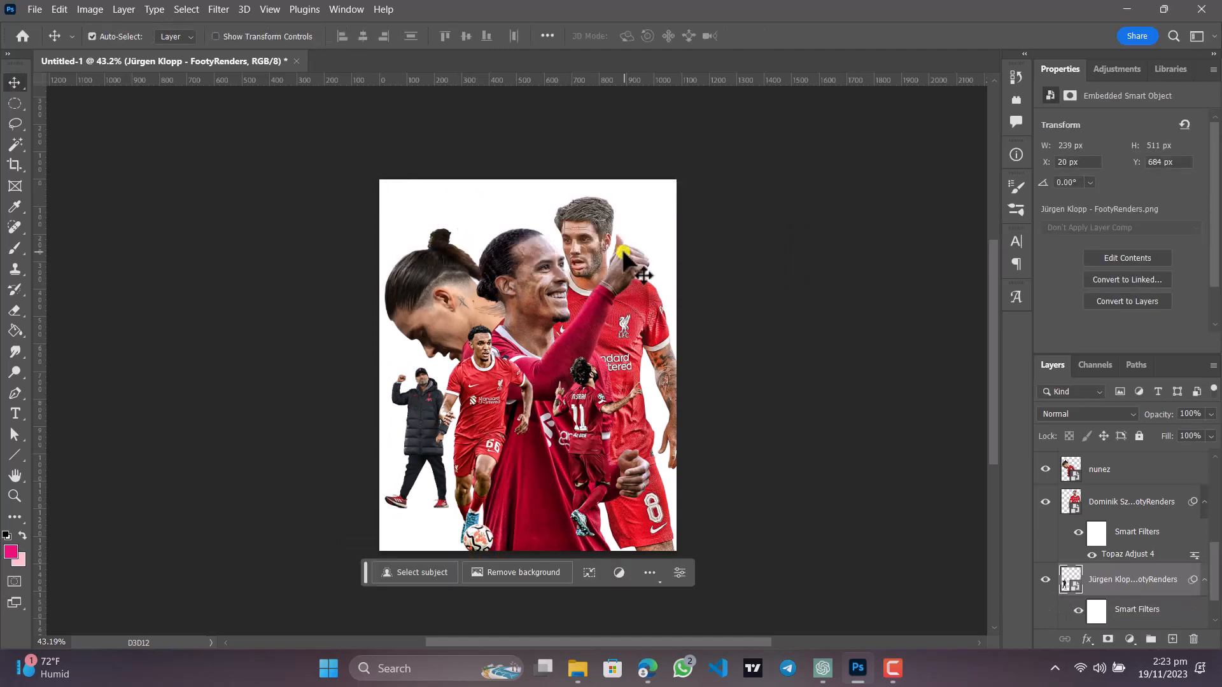
Select the Szoboszlai layer and bring up the options of its Topaz Adjust 4 smart filter.
click(591, 231)
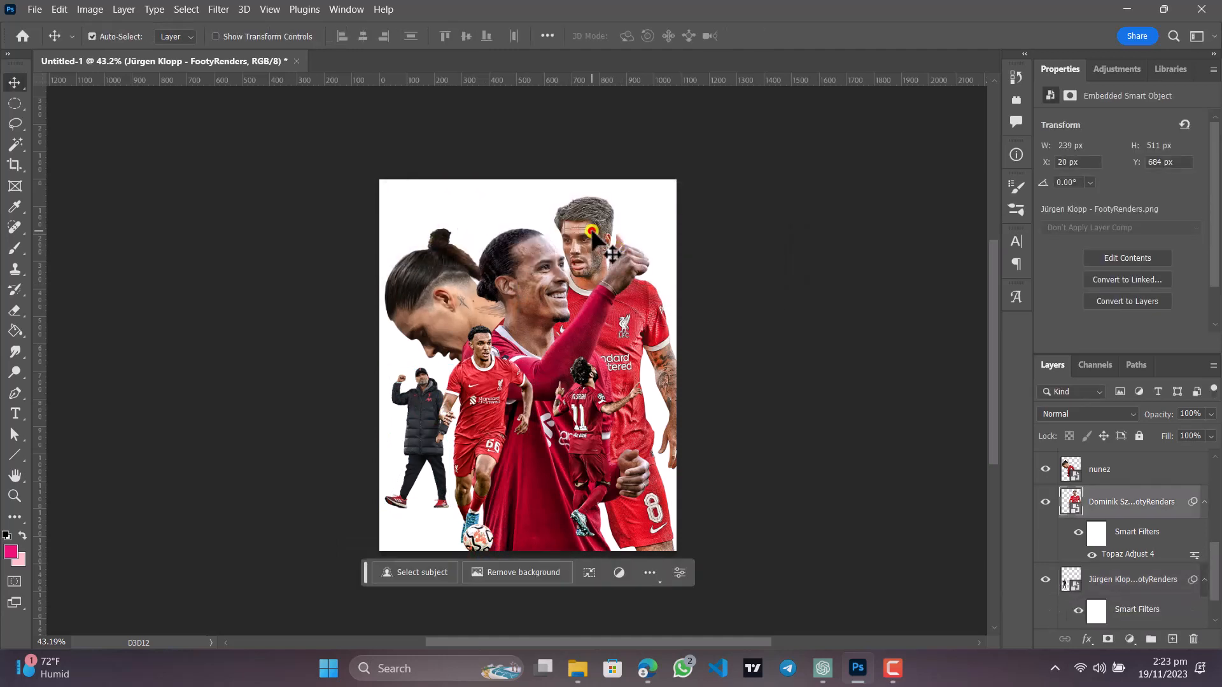
right_click(1112, 554)
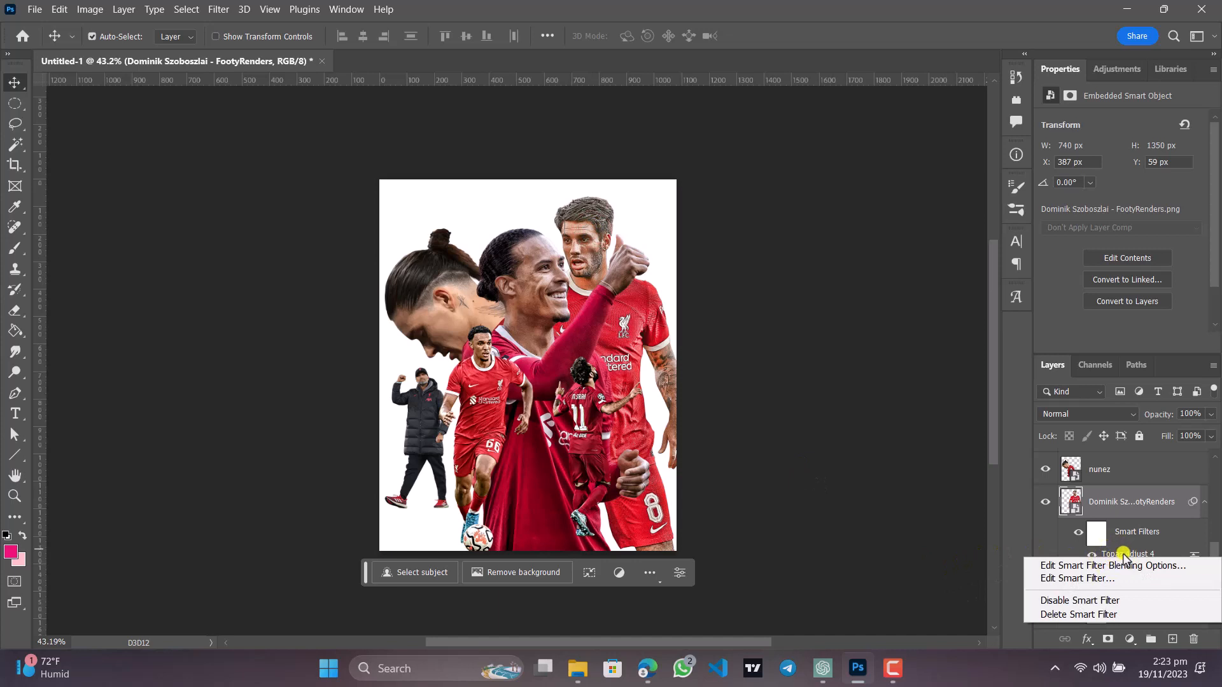
click(1123, 554)
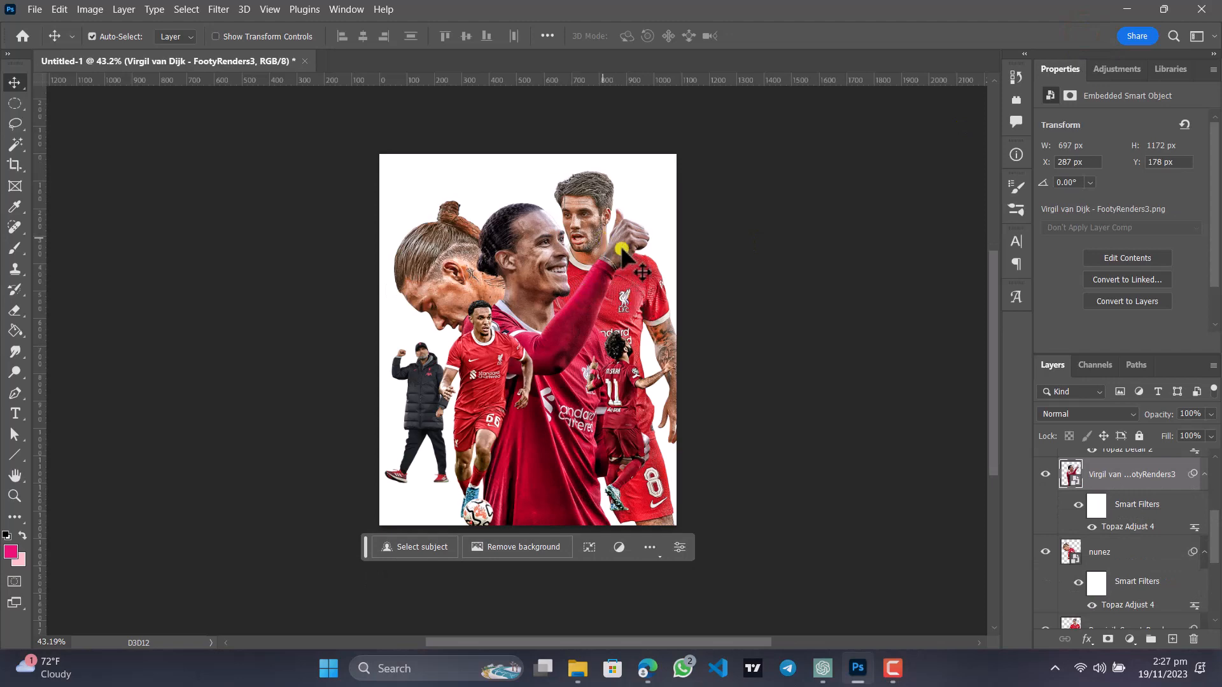
Deselect all layers and examine the arrangement of the filtered cut-outs at several magnifications.
click(736, 240)
scroll(570, 299, down, 1)
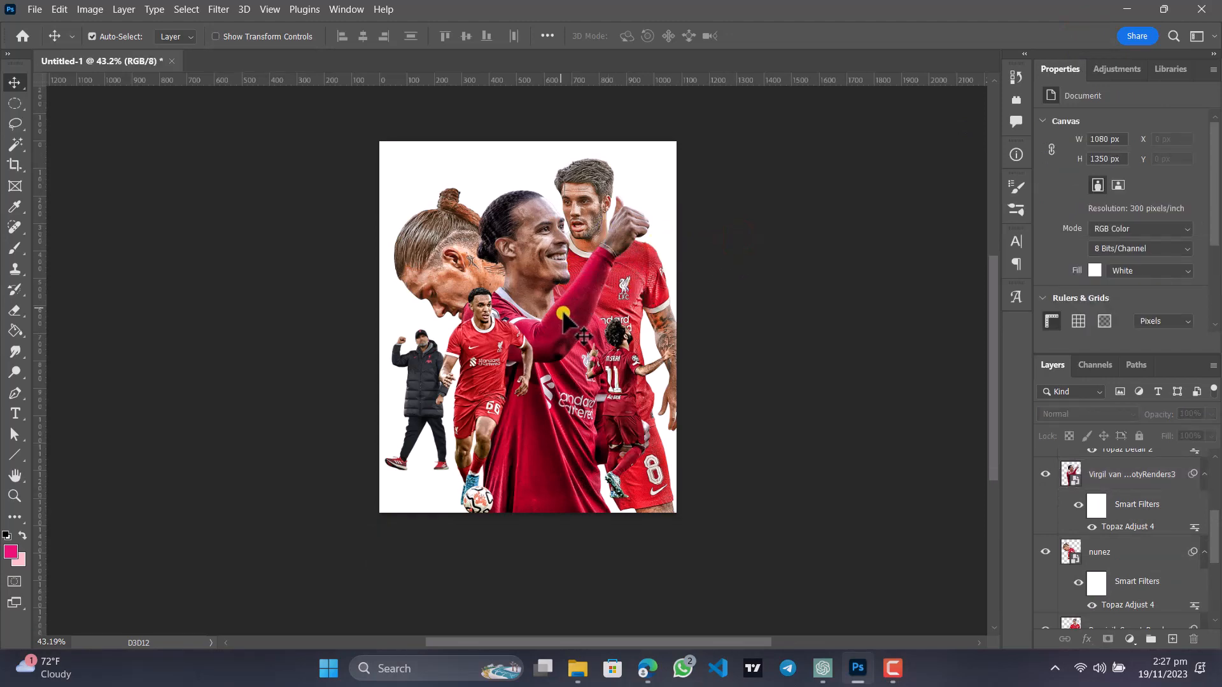
scroll(567, 316, up, 2)
scroll(566, 316, up, 1)
scroll(568, 309, down, 2)
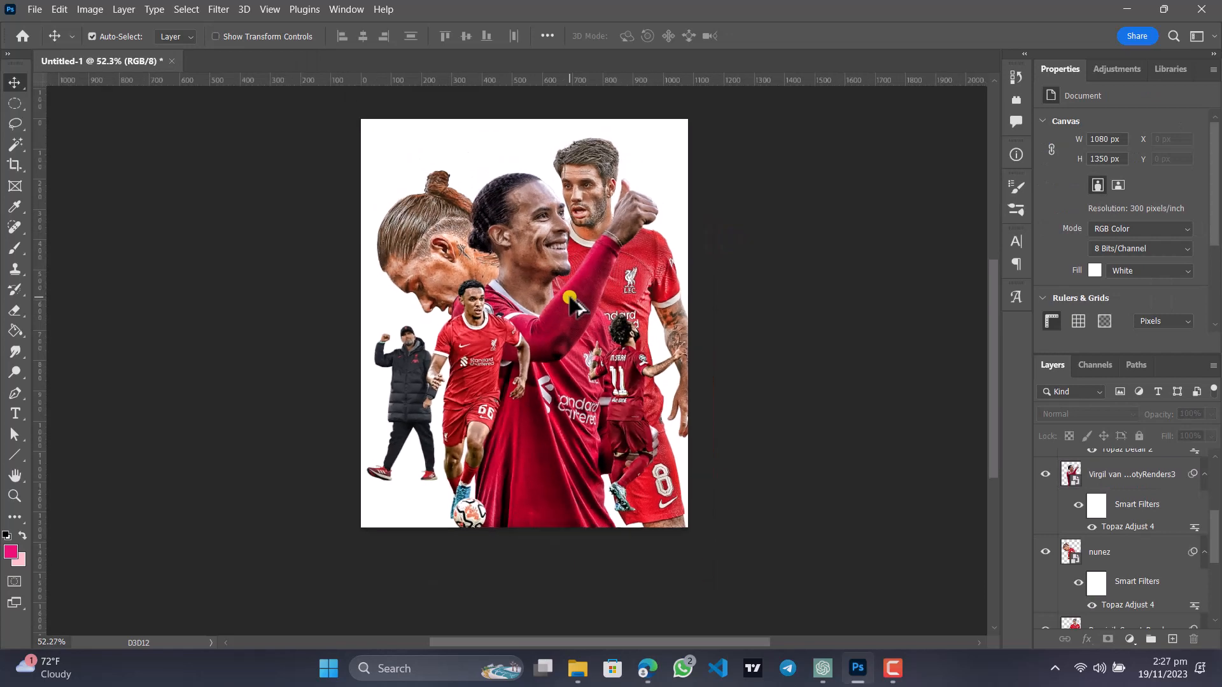
scroll(570, 299, down, 1)
drag(570, 272, 554, 293)
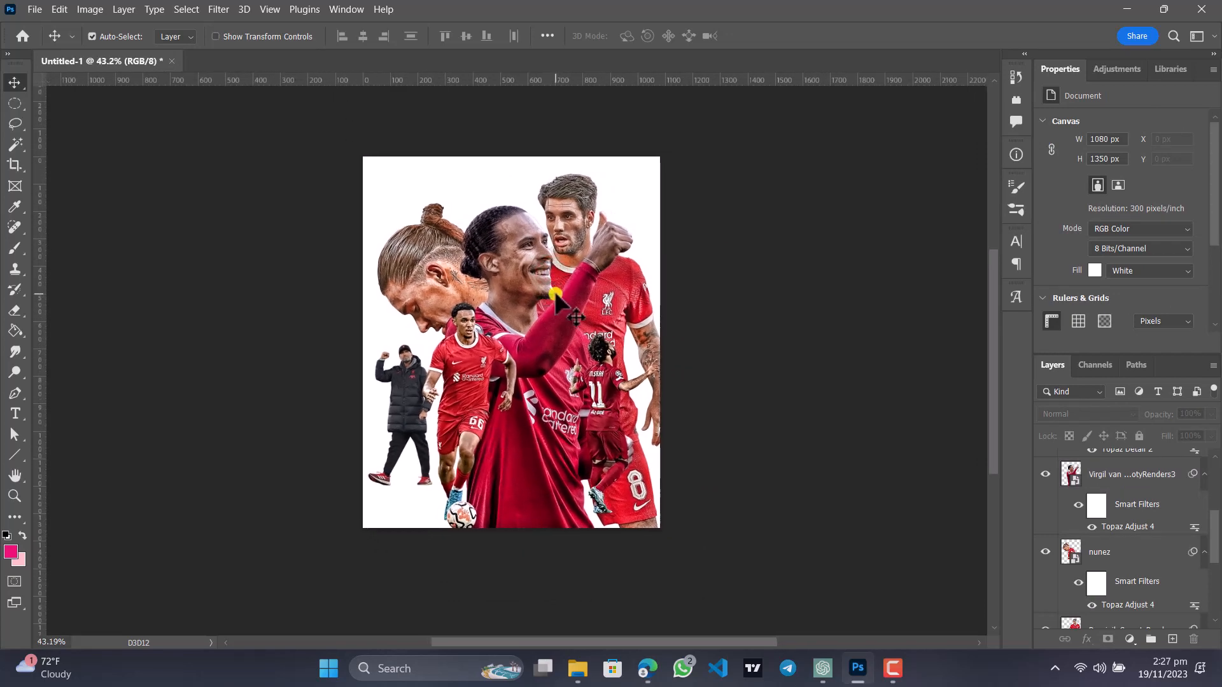
scroll(532, 350, up, 2)
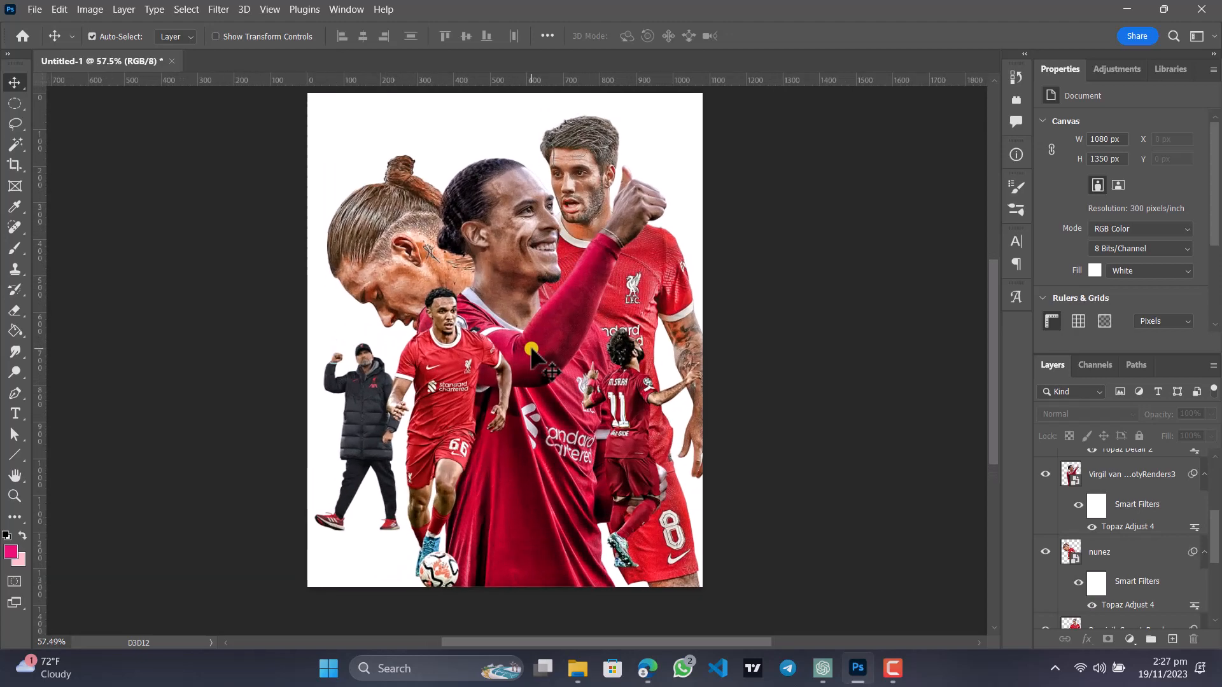
scroll(545, 340, down, 1)
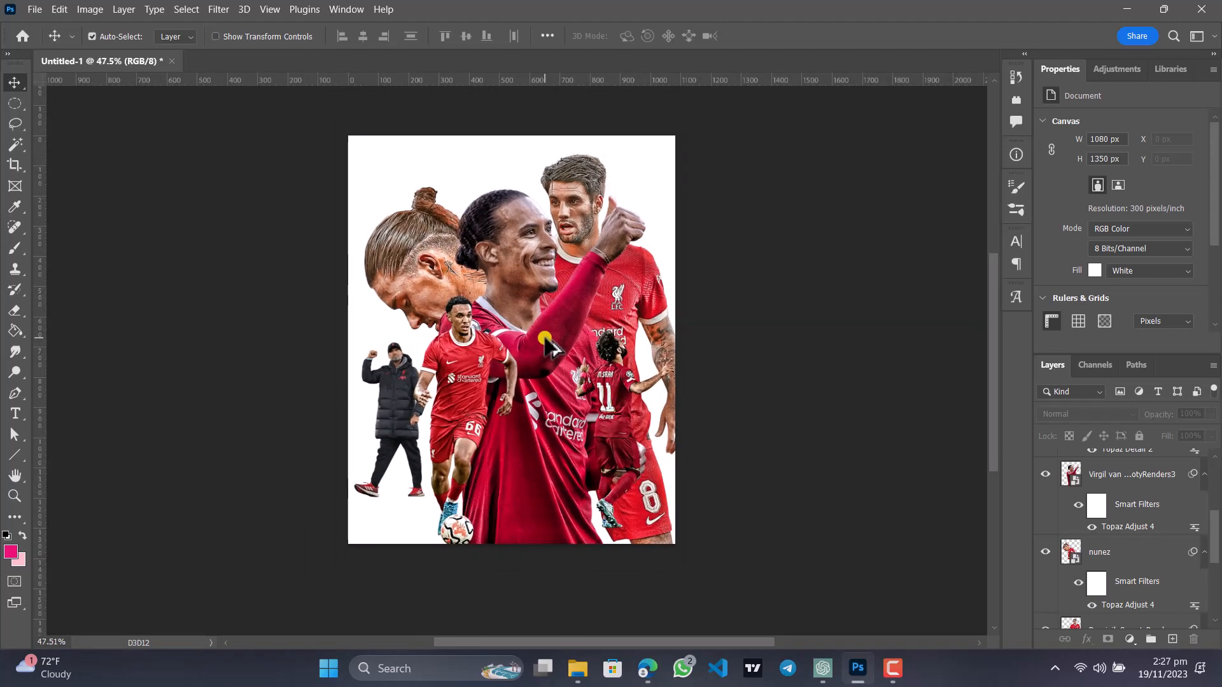
scroll(546, 341, down, 1)
scroll(546, 340, up, 1)
scroll(545, 340, up, 1)
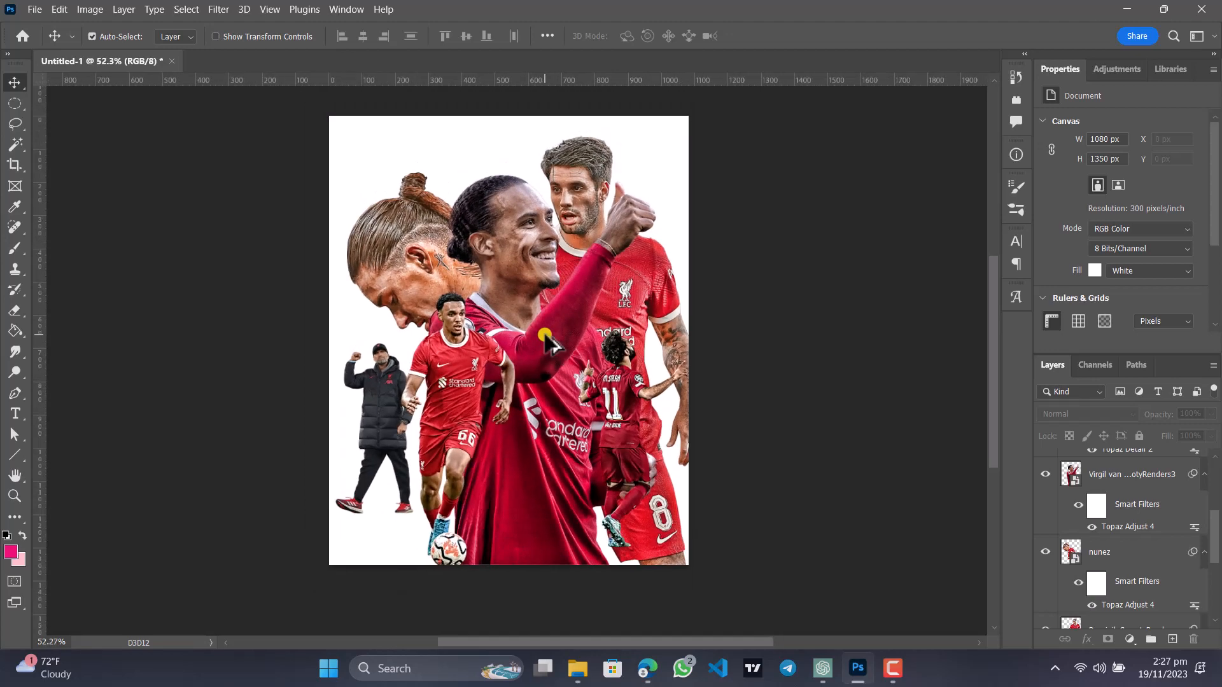
scroll(546, 336, down, 1)
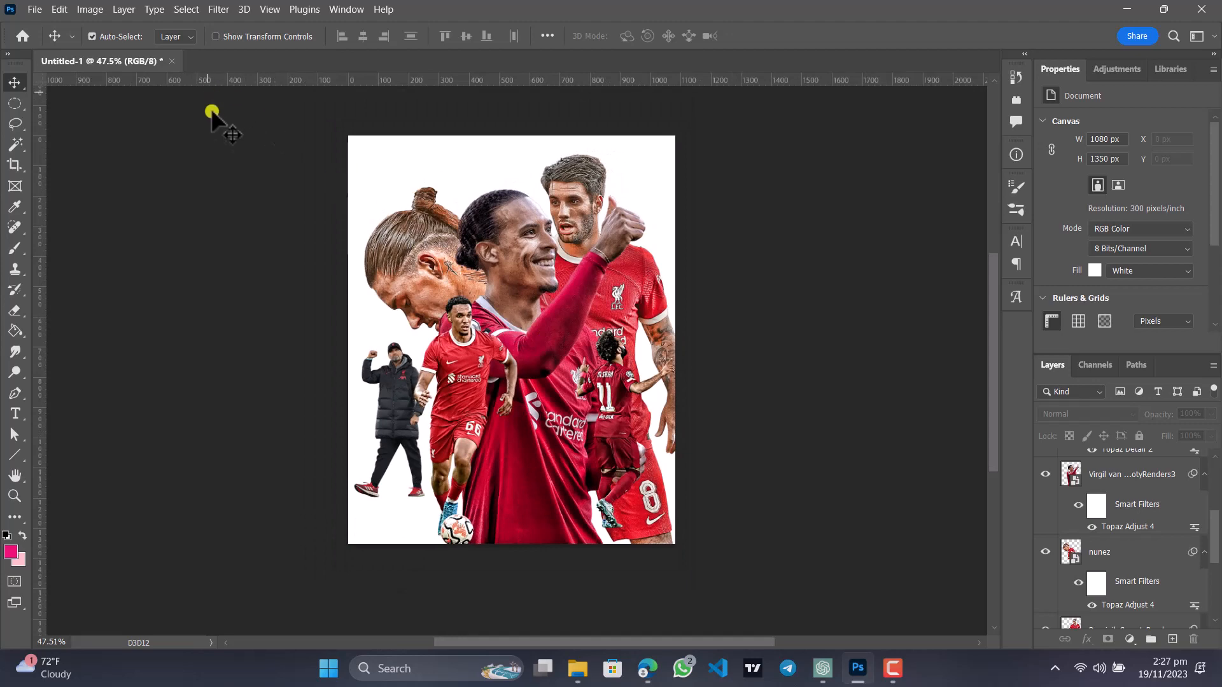
Place the image "liverpool" from the my logos folder as an embedded object directly above the Background layer.
click(34, 8)
click(742, 344)
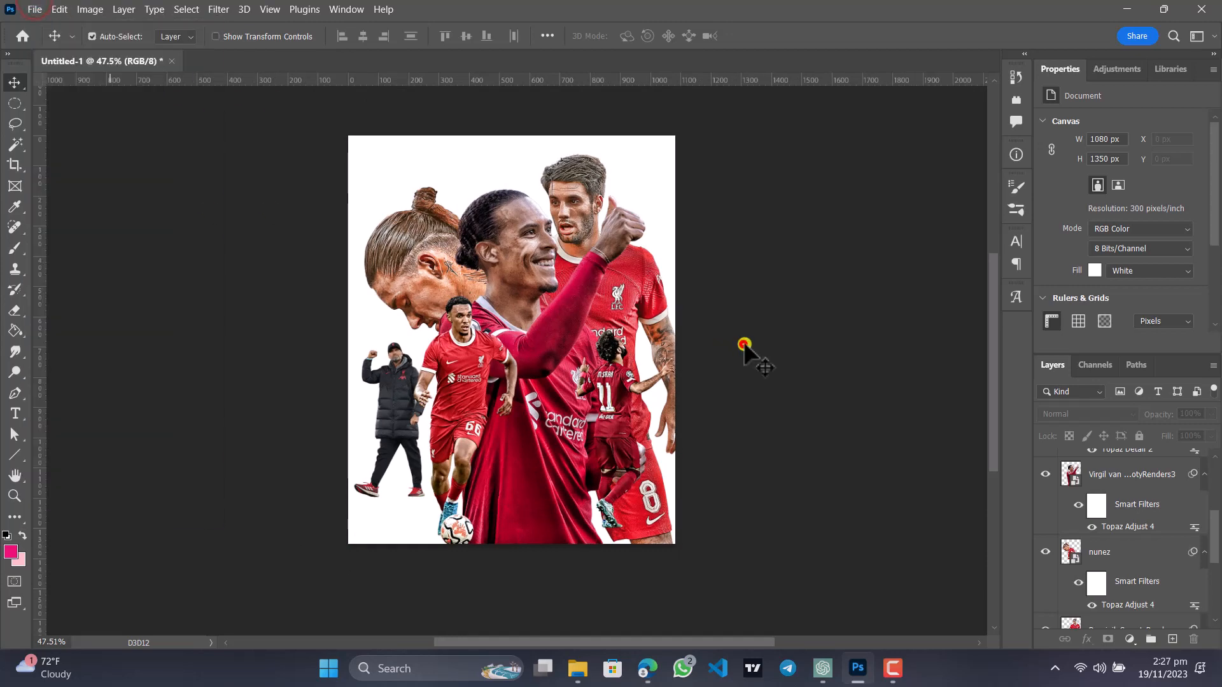
scroll(1094, 537, down, 3)
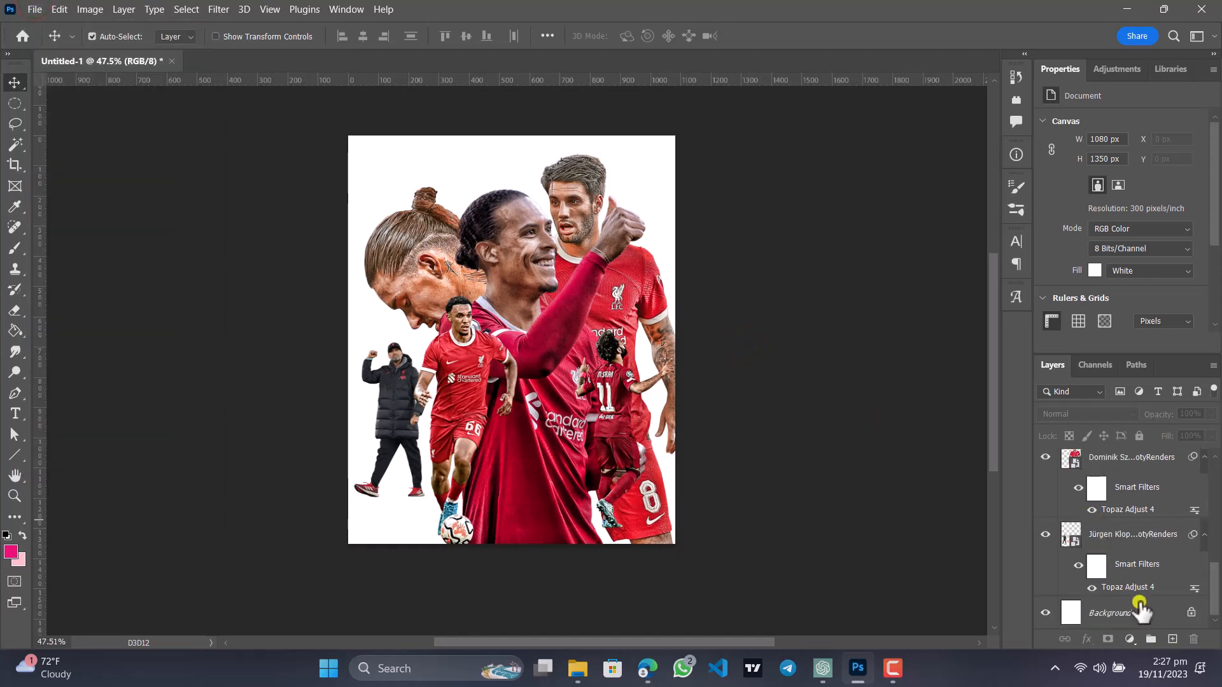
click(1139, 611)
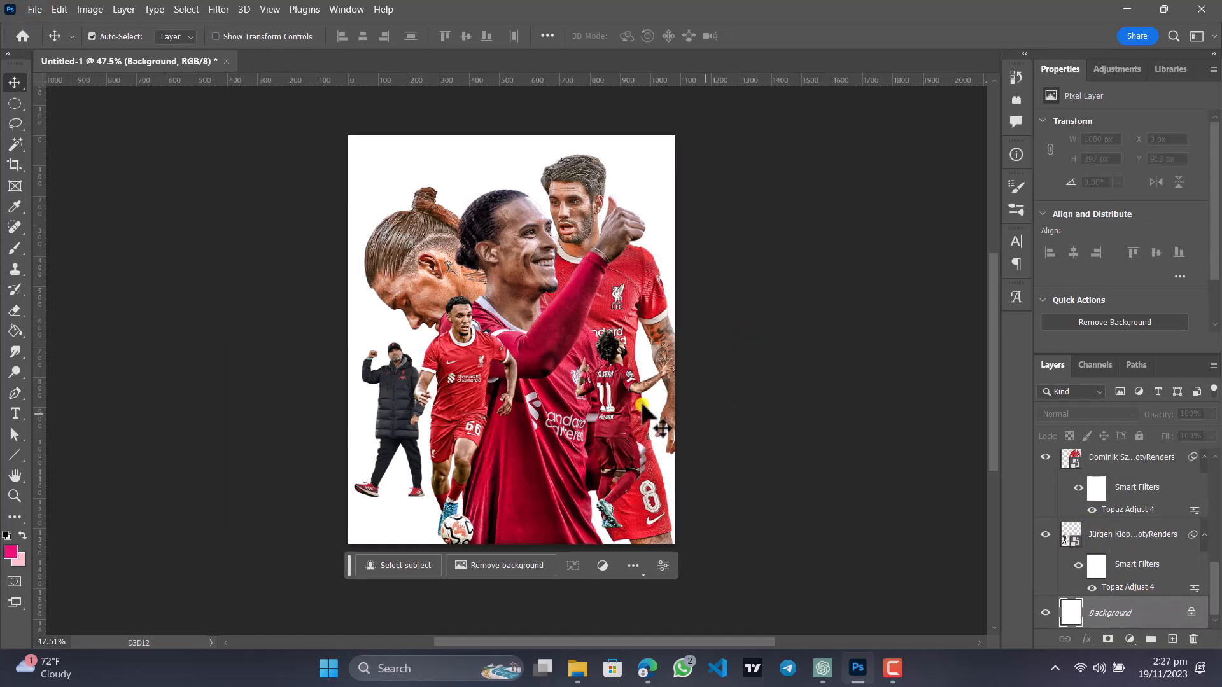
click(34, 9)
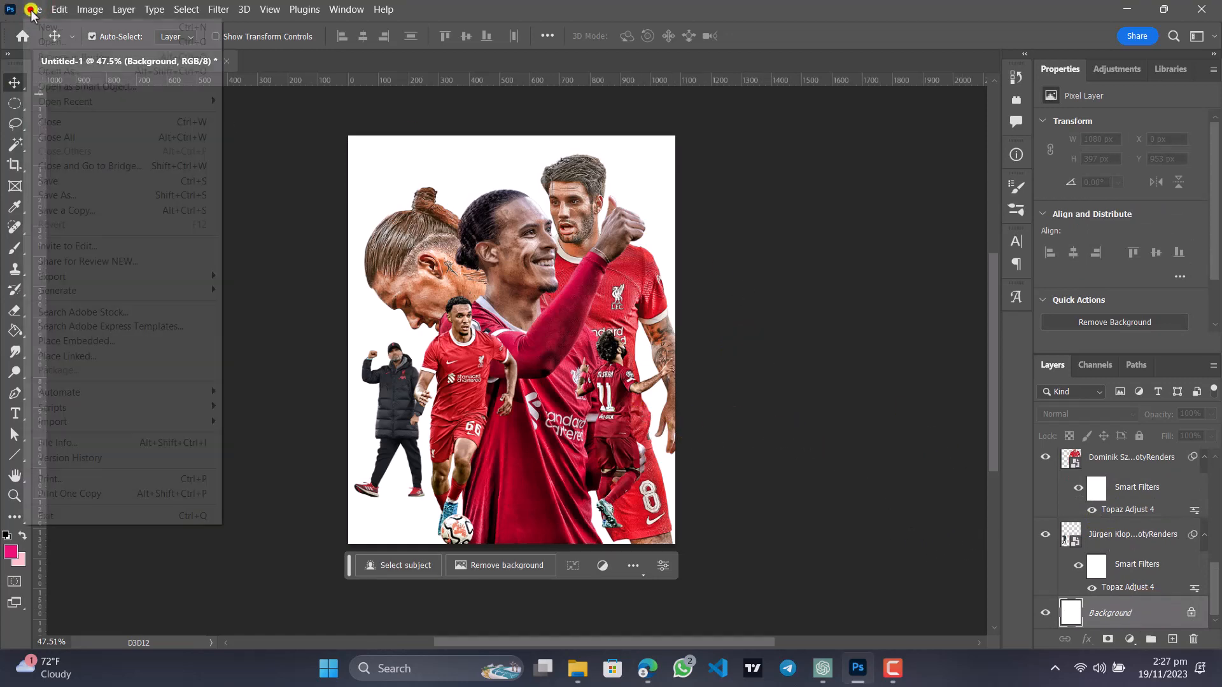
click(128, 342)
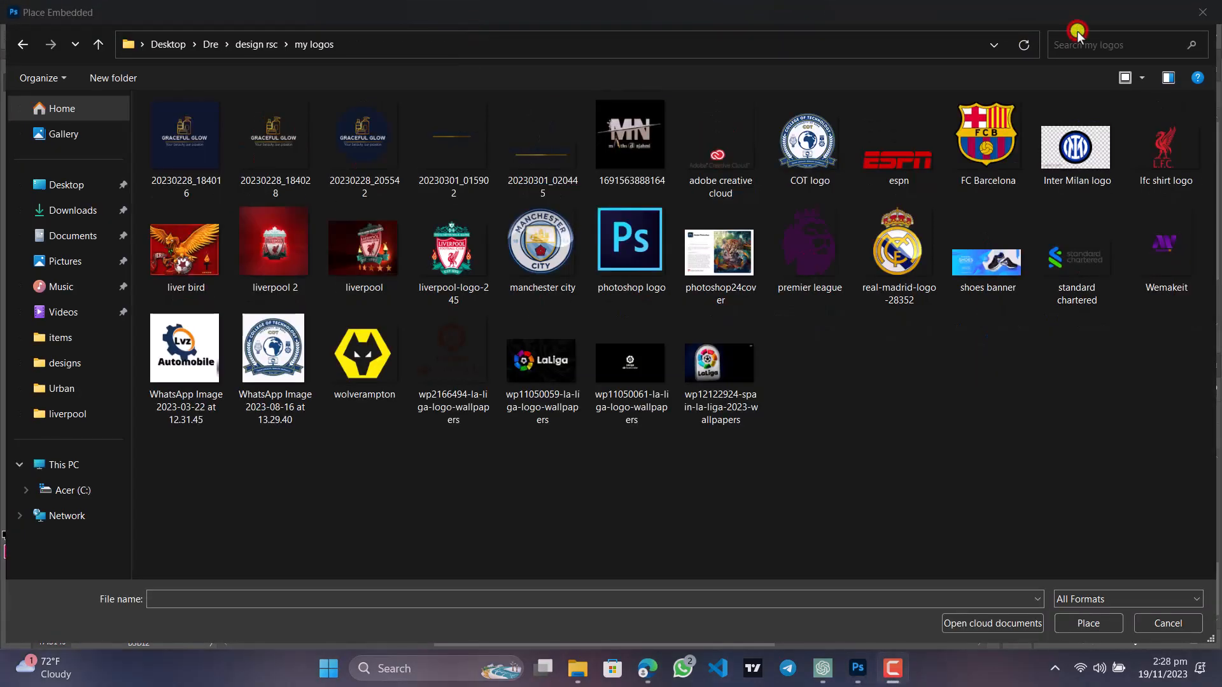
click(347, 248)
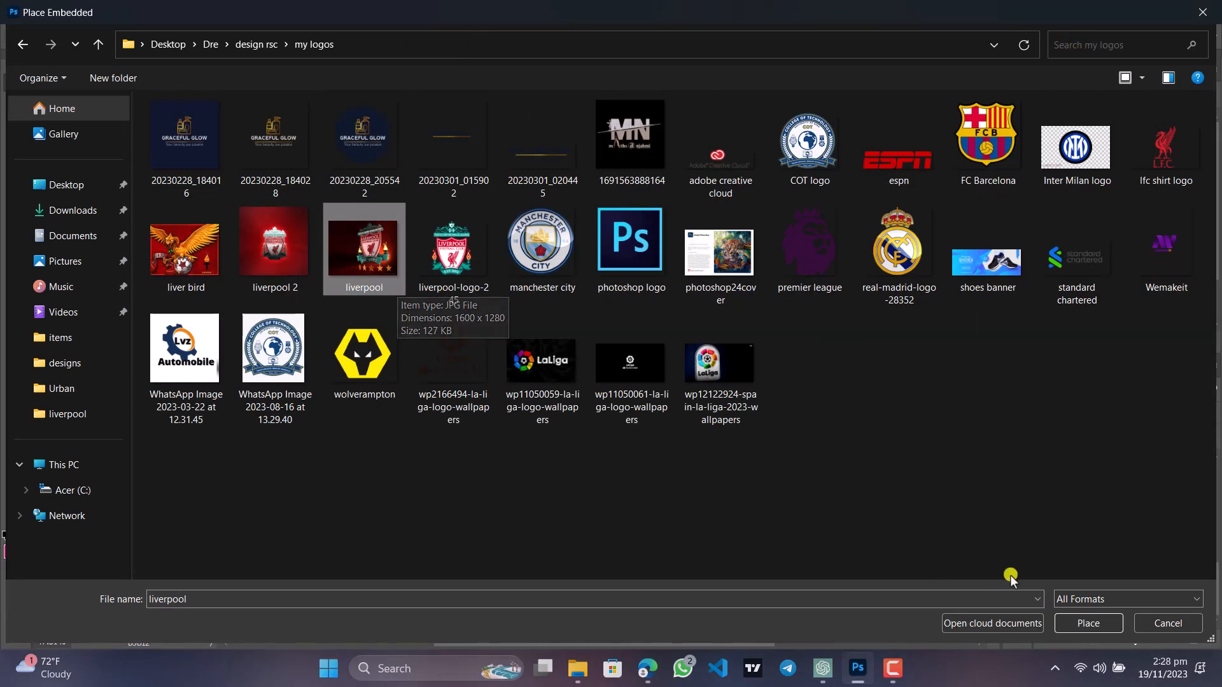
click(1102, 624)
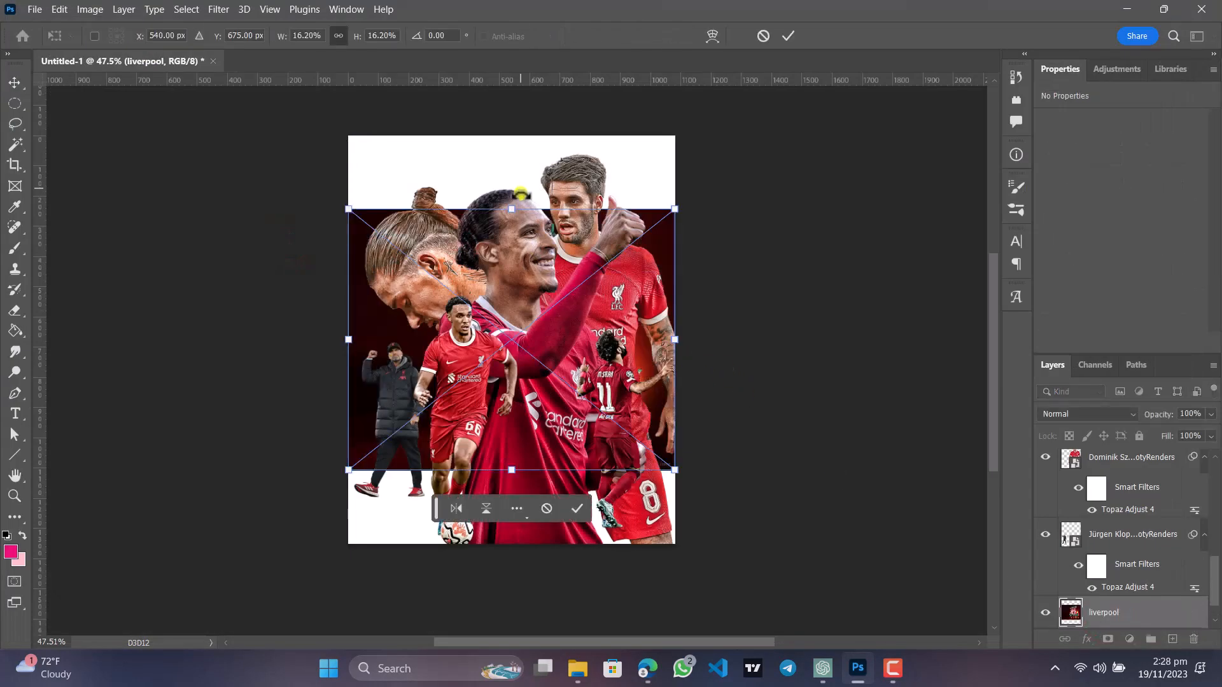
Enlarge the liverpool image proportionally to about 1688 × 1350 px, centred on the canvas and filling its full height.
drag(520, 194, 498, 137)
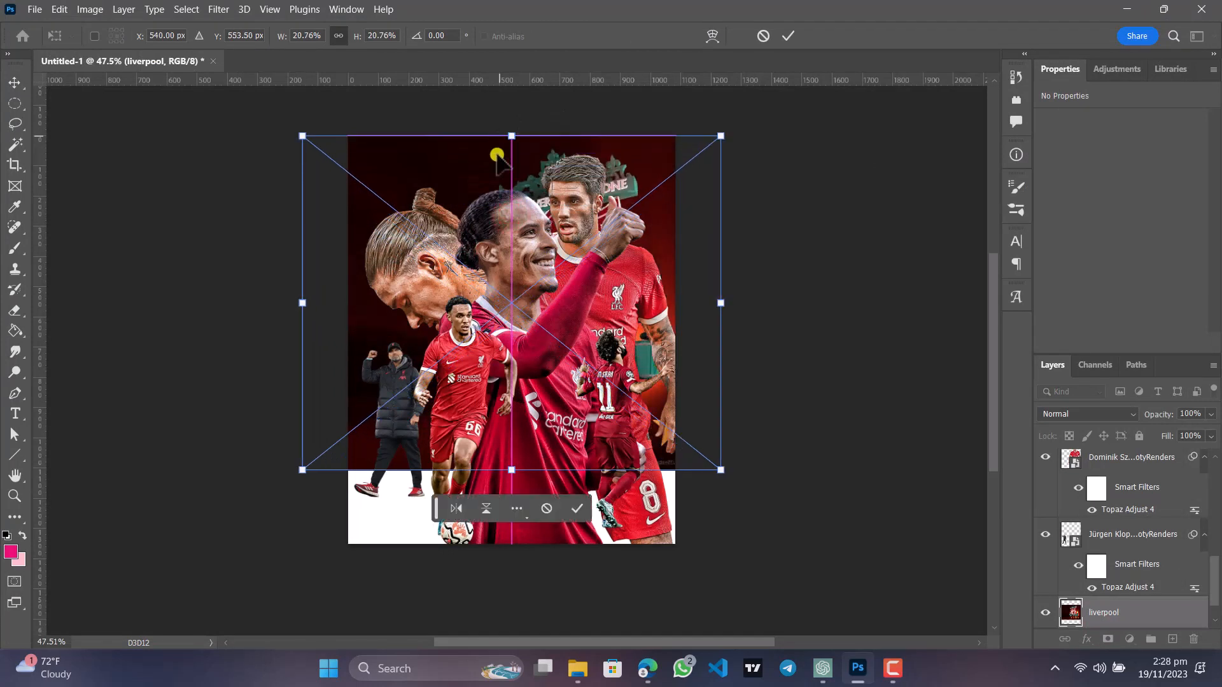
drag(512, 470, 520, 544)
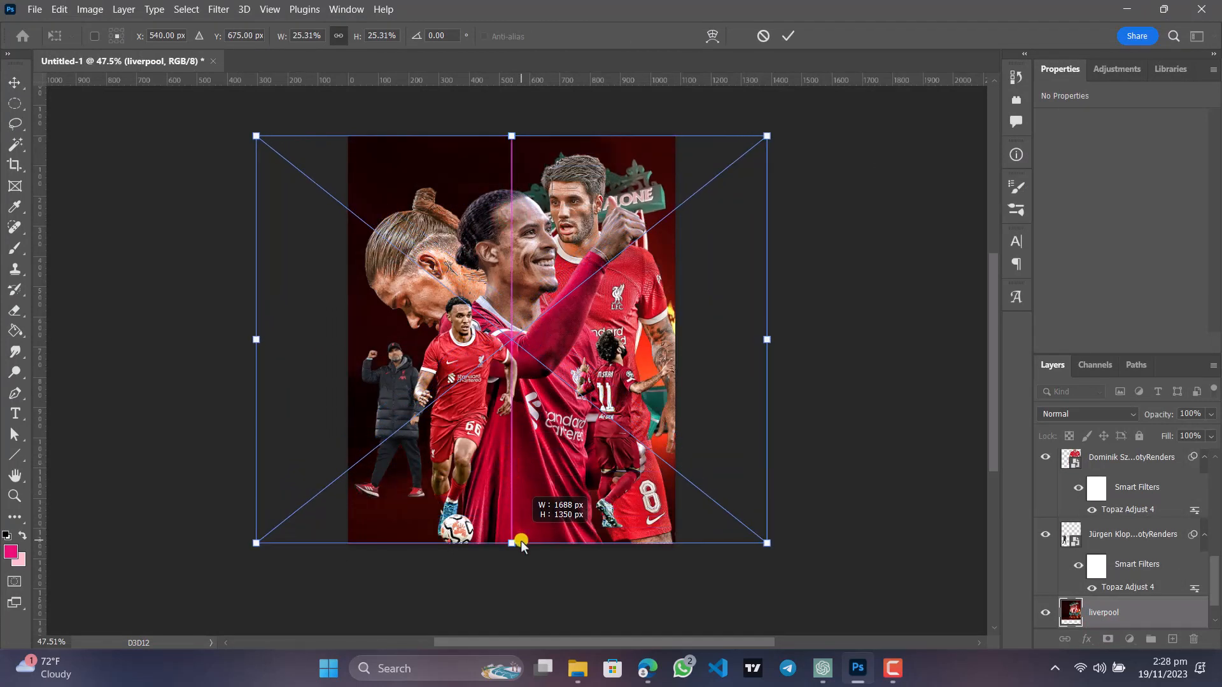
drag(521, 544, 520, 544)
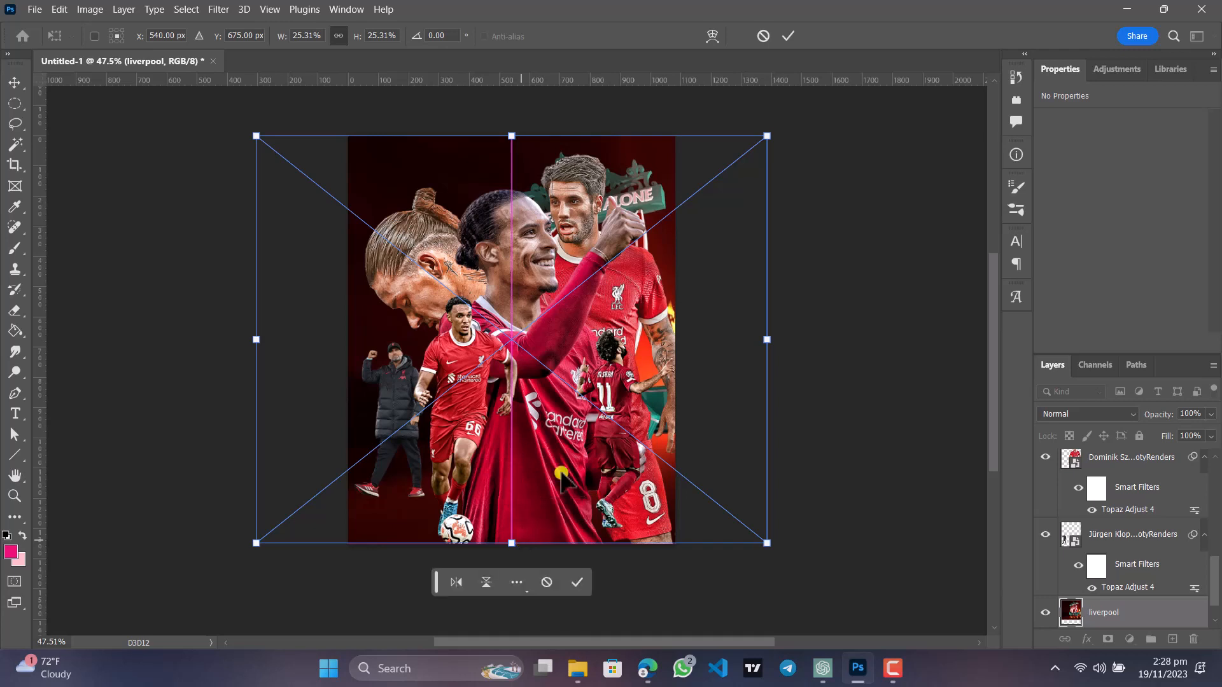
Shift the liverpool image left so its crest sits behind Klopp and enlarge it to about 2061 × 1648 px, at X -891, Y -60 px.
drag(598, 381, 468, 379)
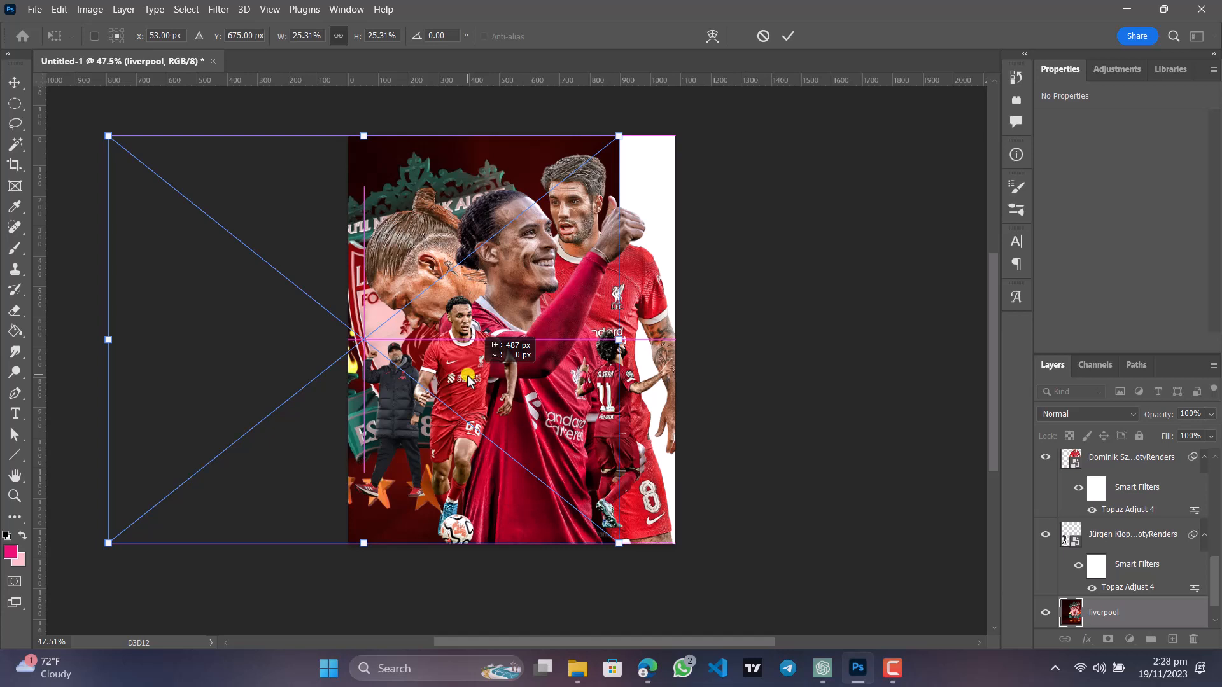
mouse_move(467, 380)
mouse_down()
mouse_move(468, 362)
mouse_move(468, 388)
mouse_up()
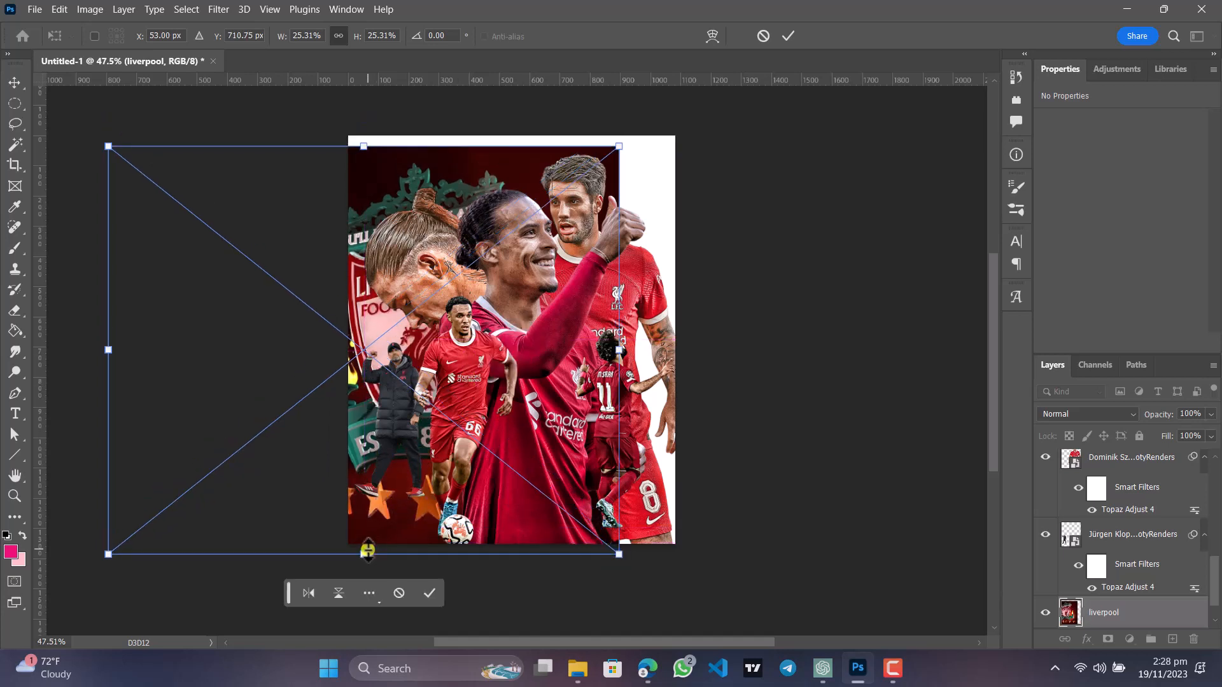
drag(365, 551, 358, 636)
drag(485, 501, 504, 468)
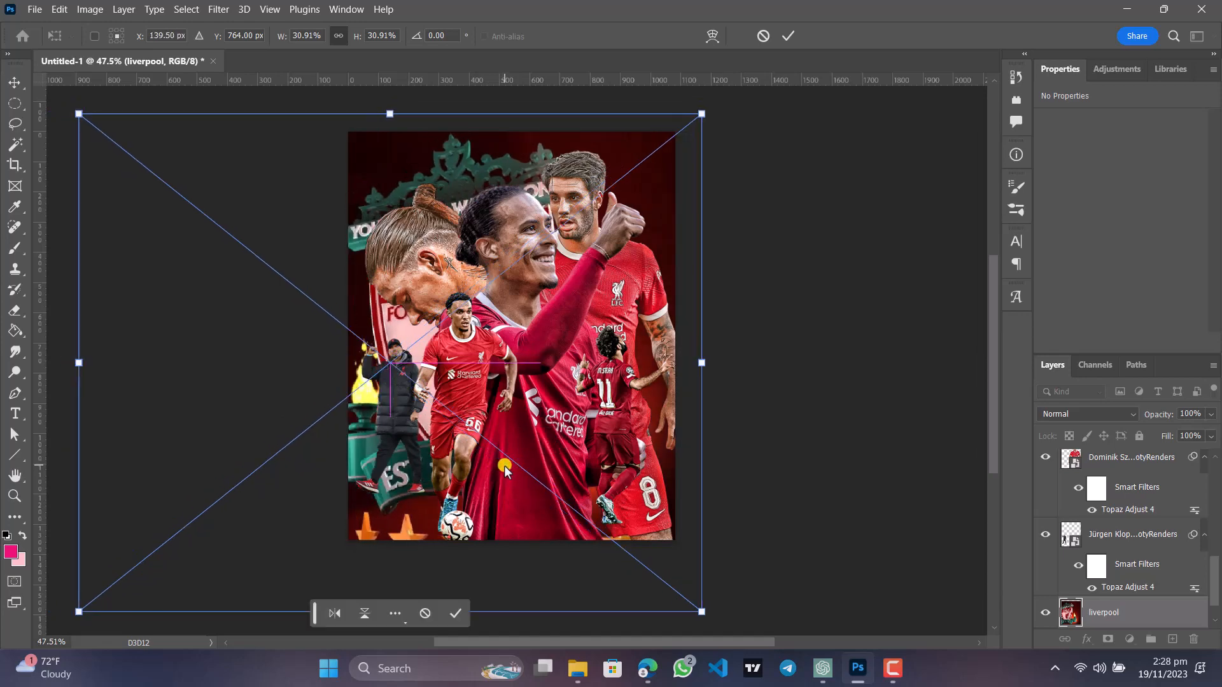
click(464, 611)
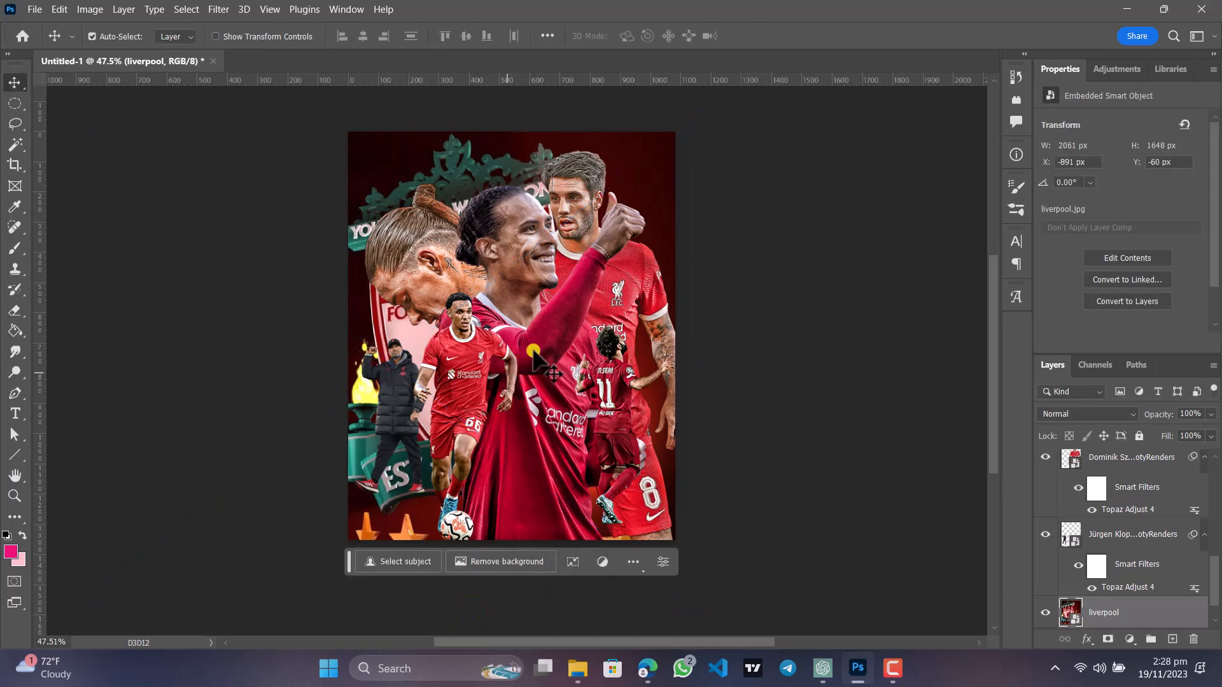
Apply a Gaussian Blur with a 3.0 pixel radius to the liverpool background image and deselect the layer.
scroll(563, 318, down, 1)
scroll(563, 318, down, 2)
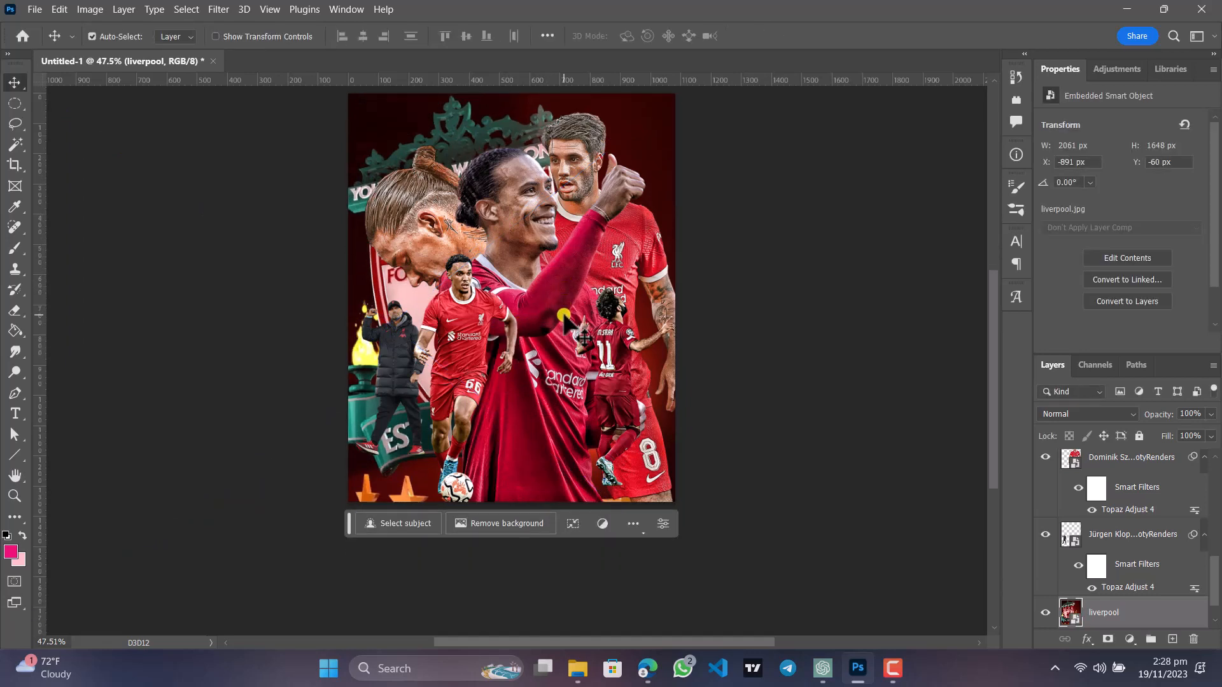
scroll(563, 318, up, 3)
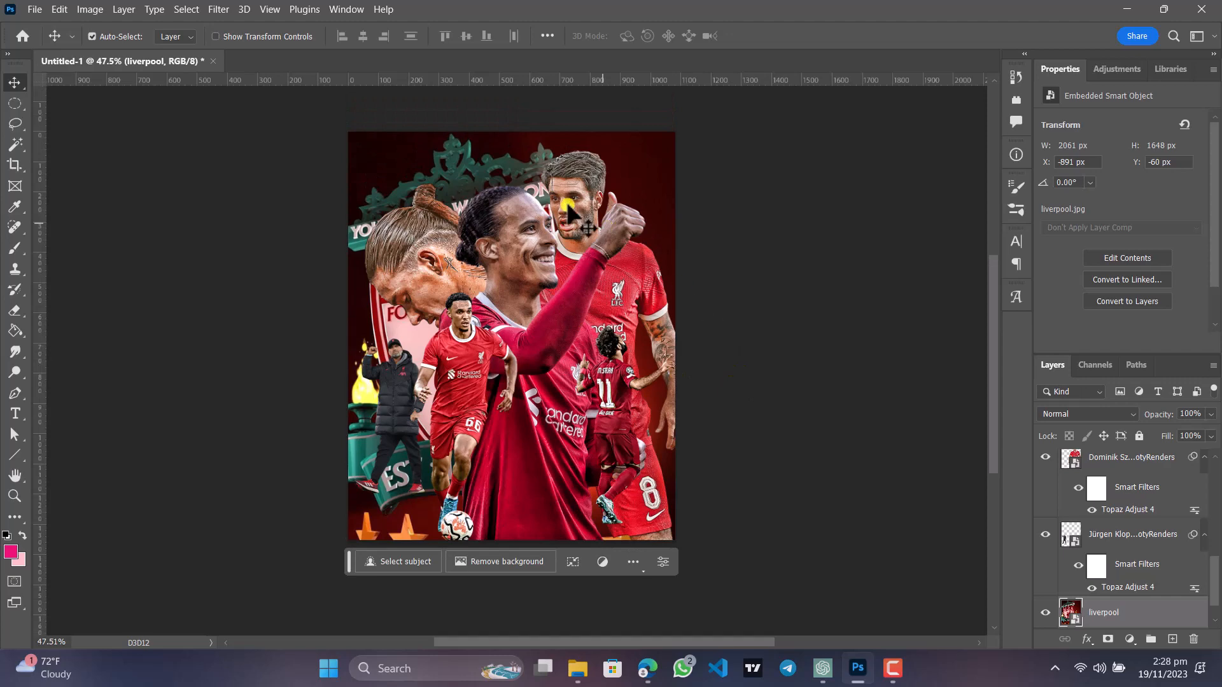
click(219, 9)
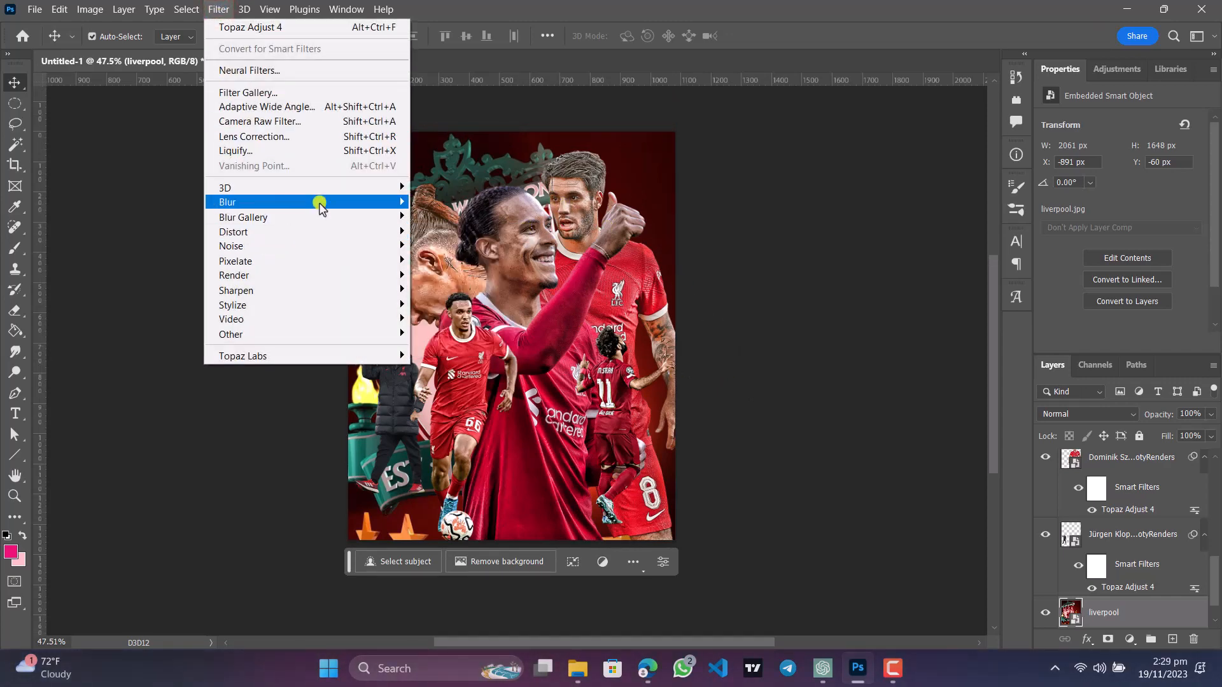
mouse_move(319, 201)
click(470, 261)
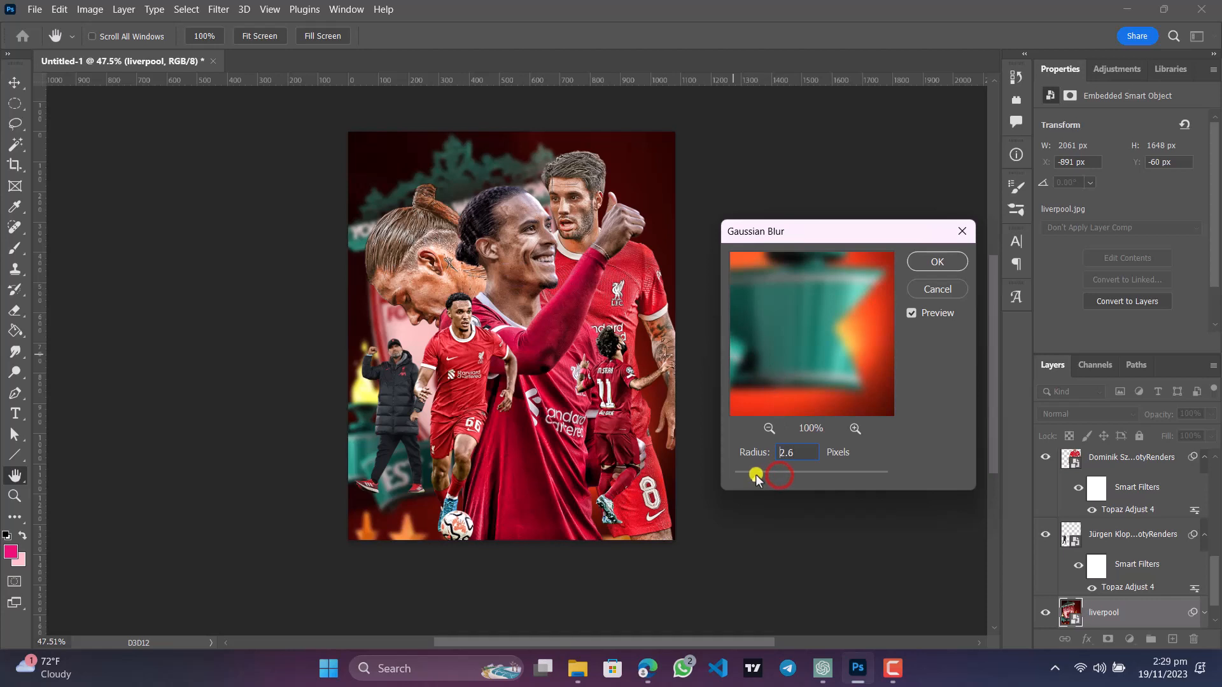
drag(755, 477, 755, 480)
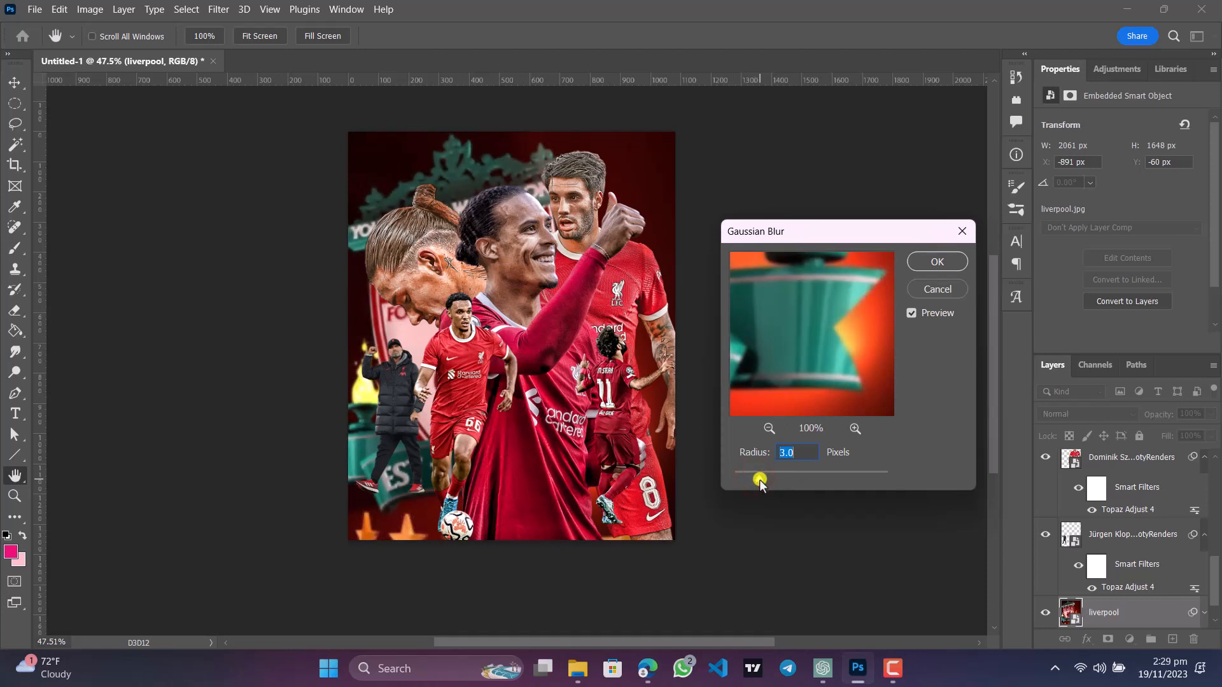
click(940, 263)
click(764, 324)
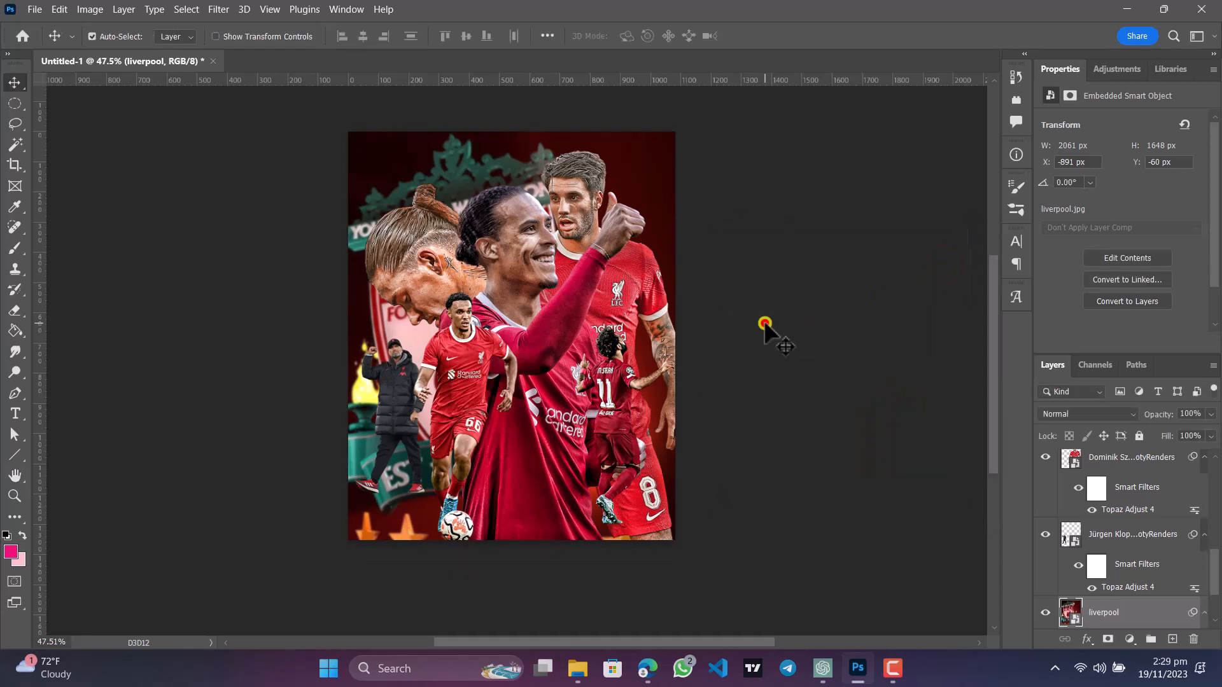
scroll(681, 312, down, 1)
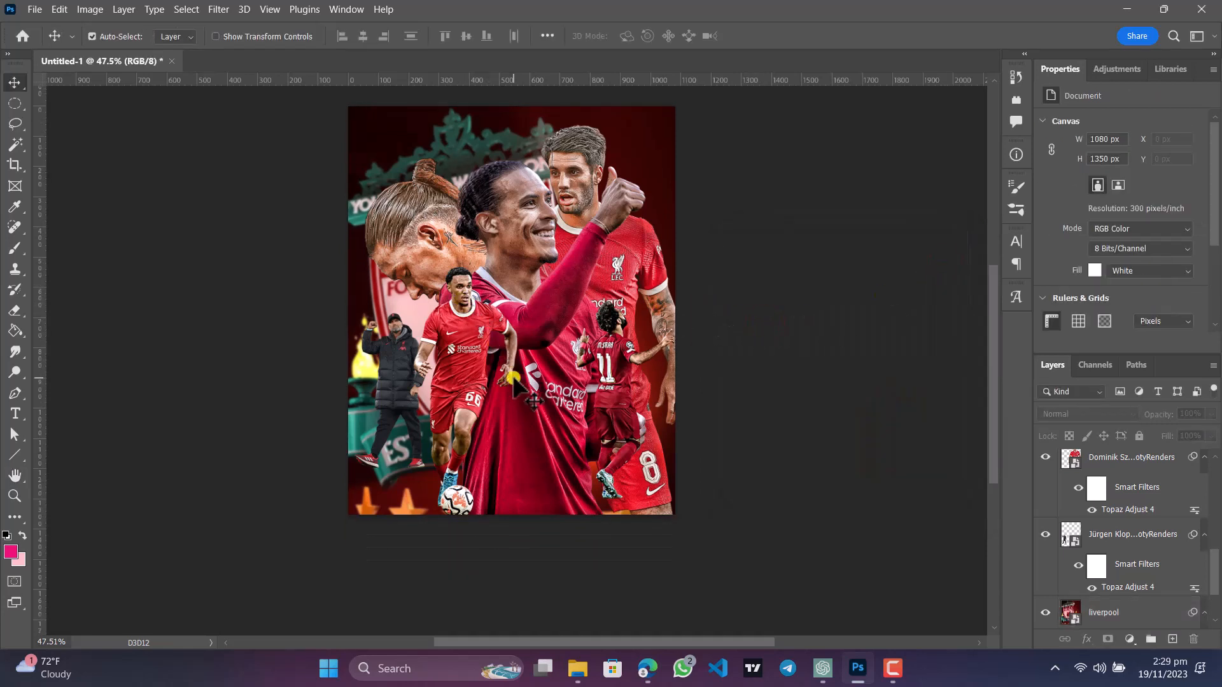
scroll(419, 384, up, 1)
scroll(420, 385, down, 2)
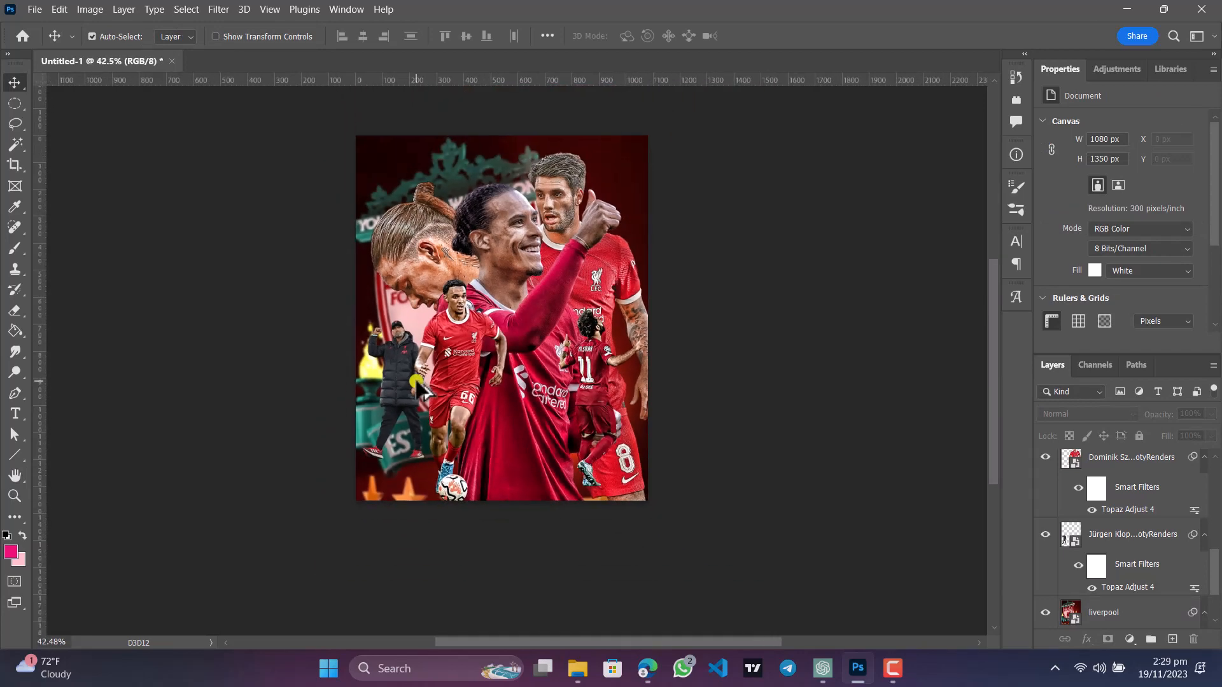
Add a new empty layer directly above the liverpool image layer.
scroll(439, 401, up, 1)
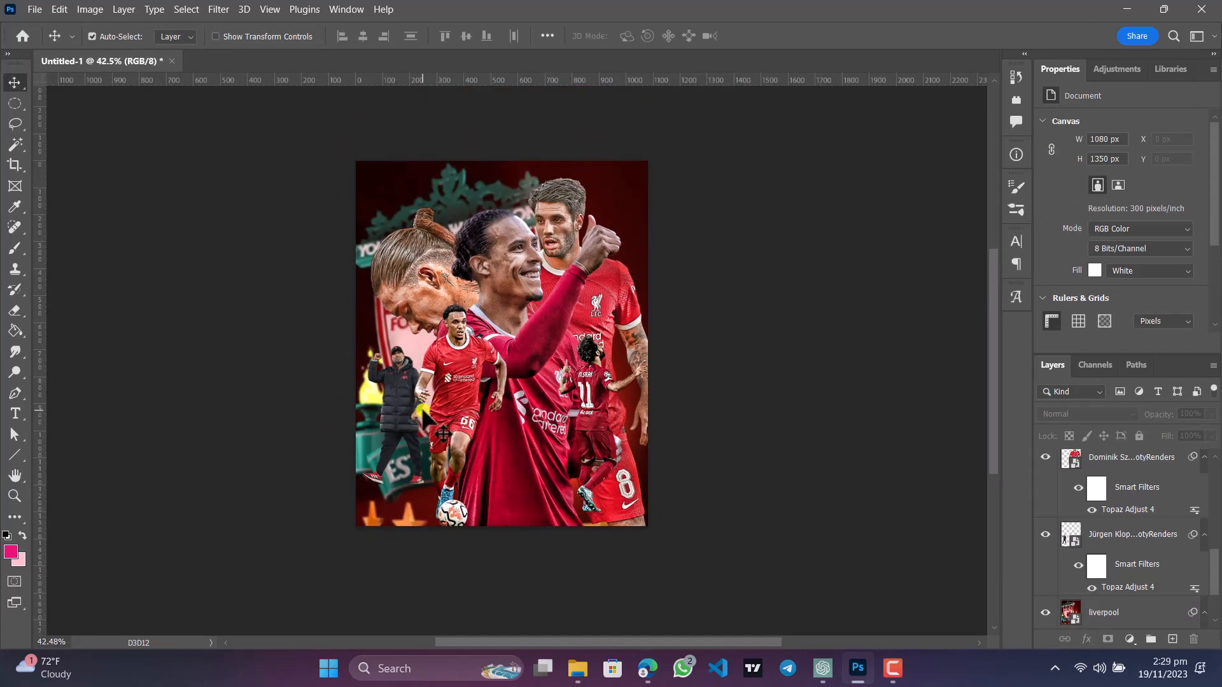
scroll(407, 410, up, 5)
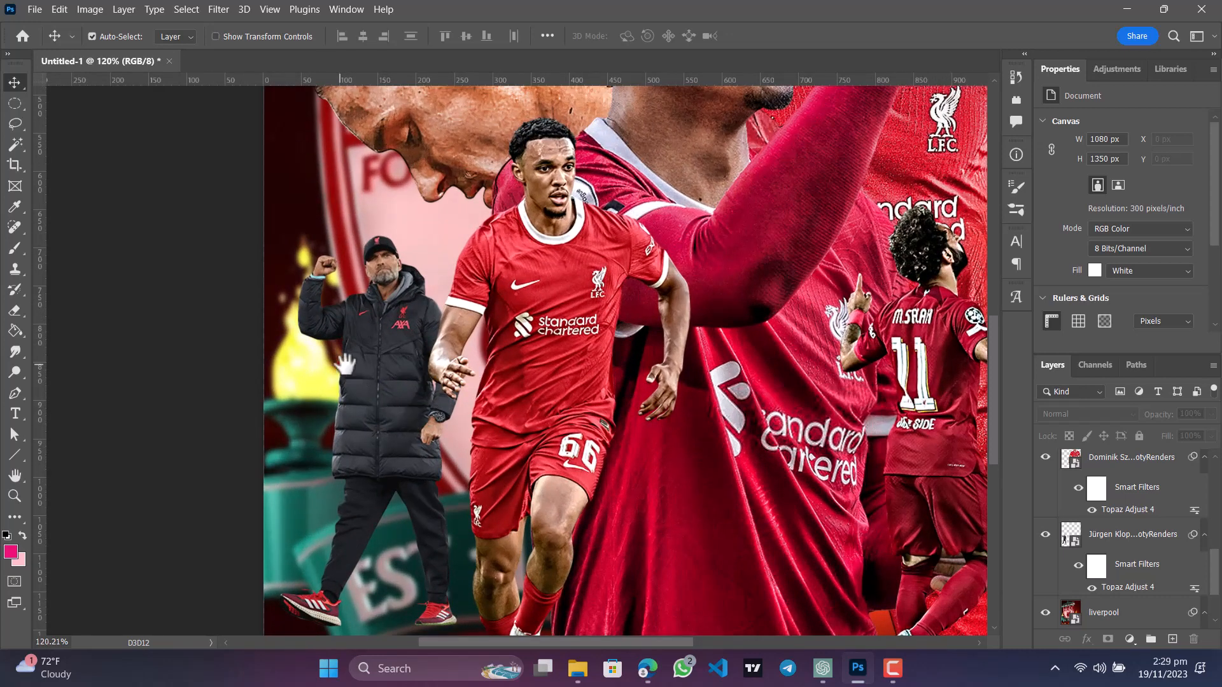
drag(345, 364, 362, 368)
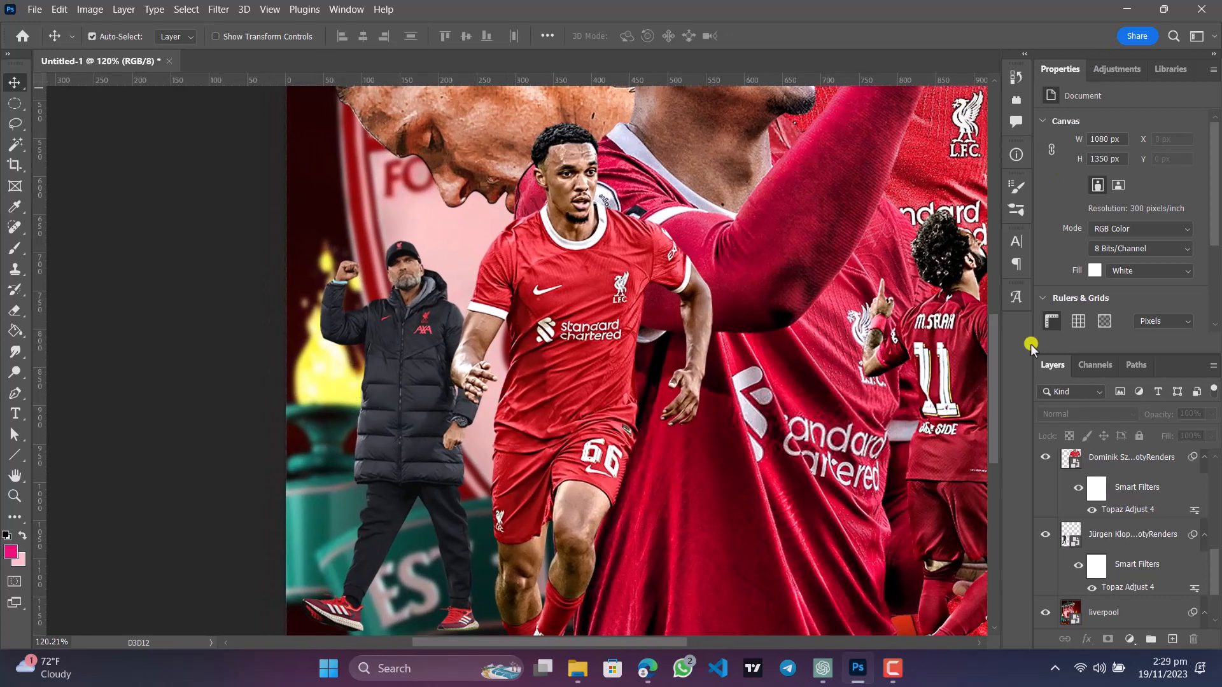
scroll(1110, 543, down, 1)
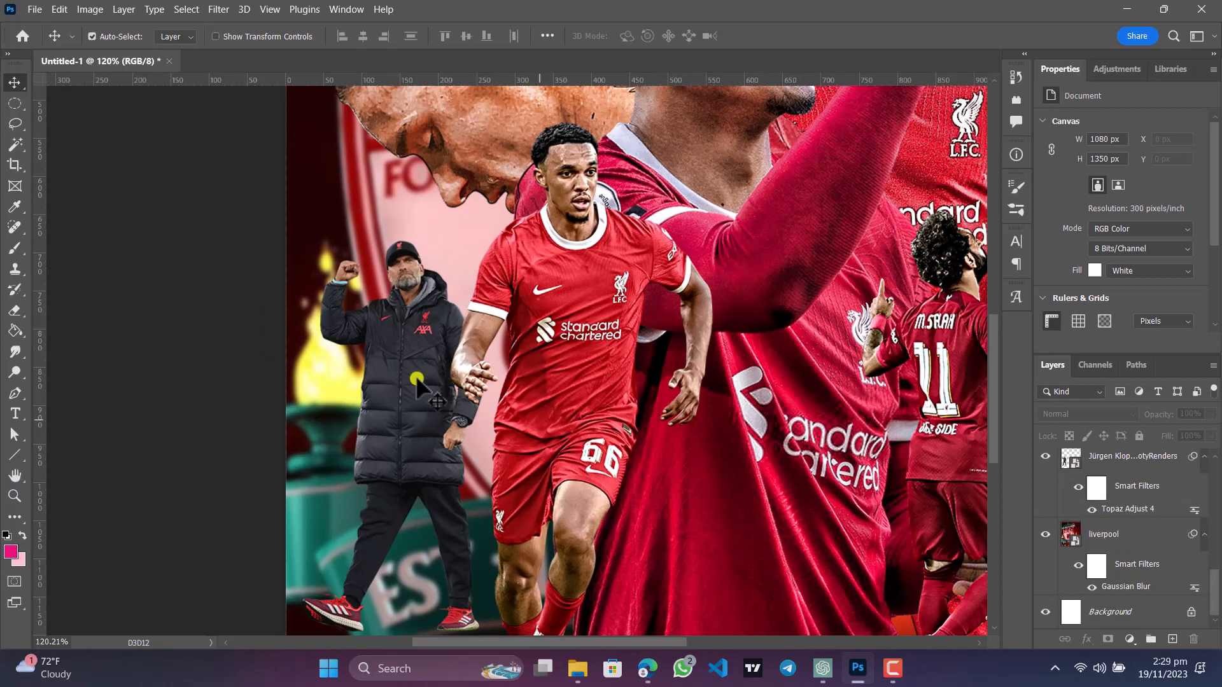
click(382, 350)
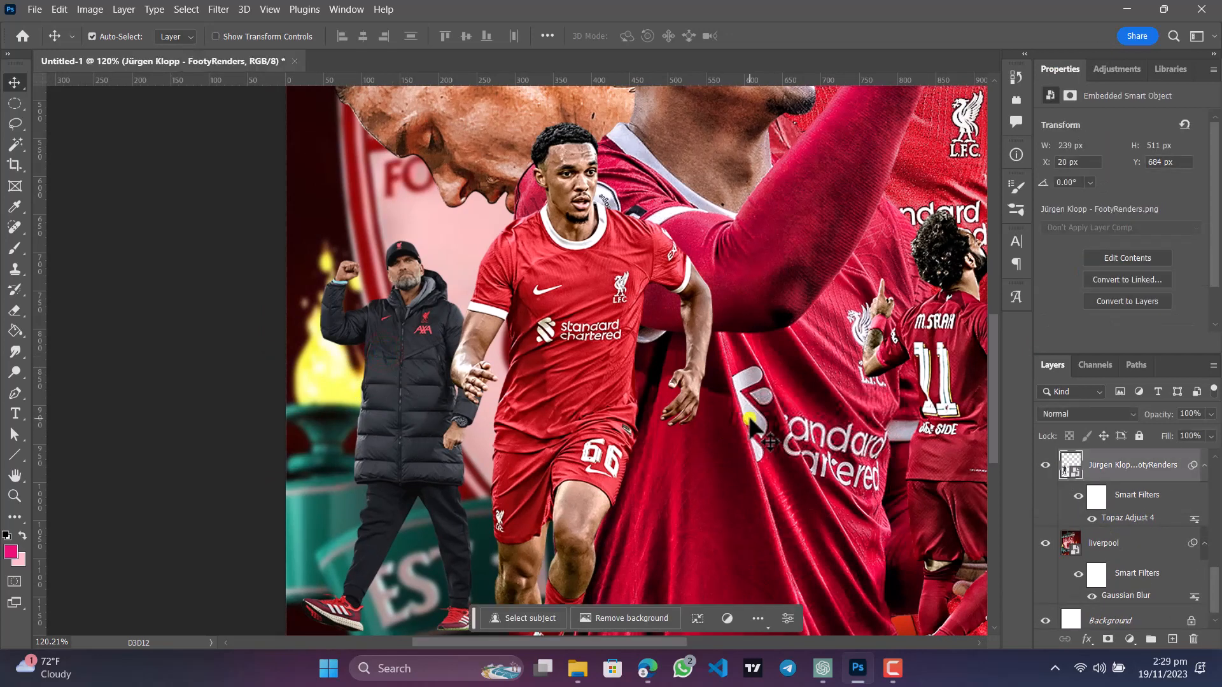
click(1102, 536)
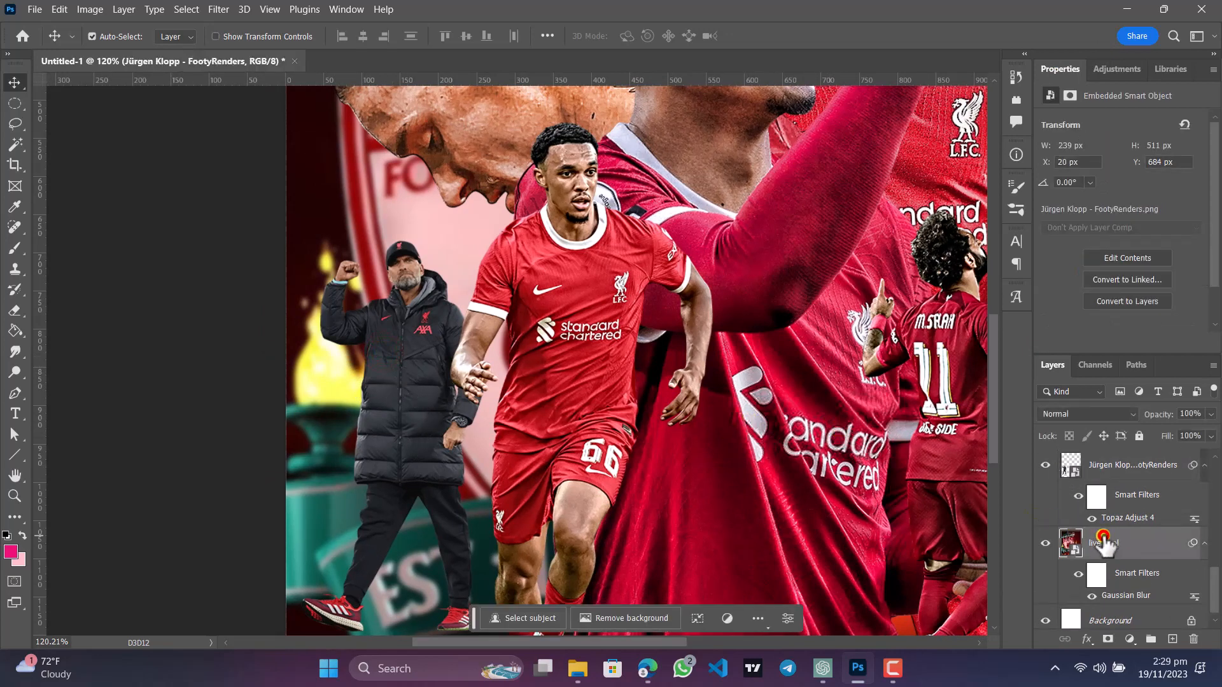
click(1173, 640)
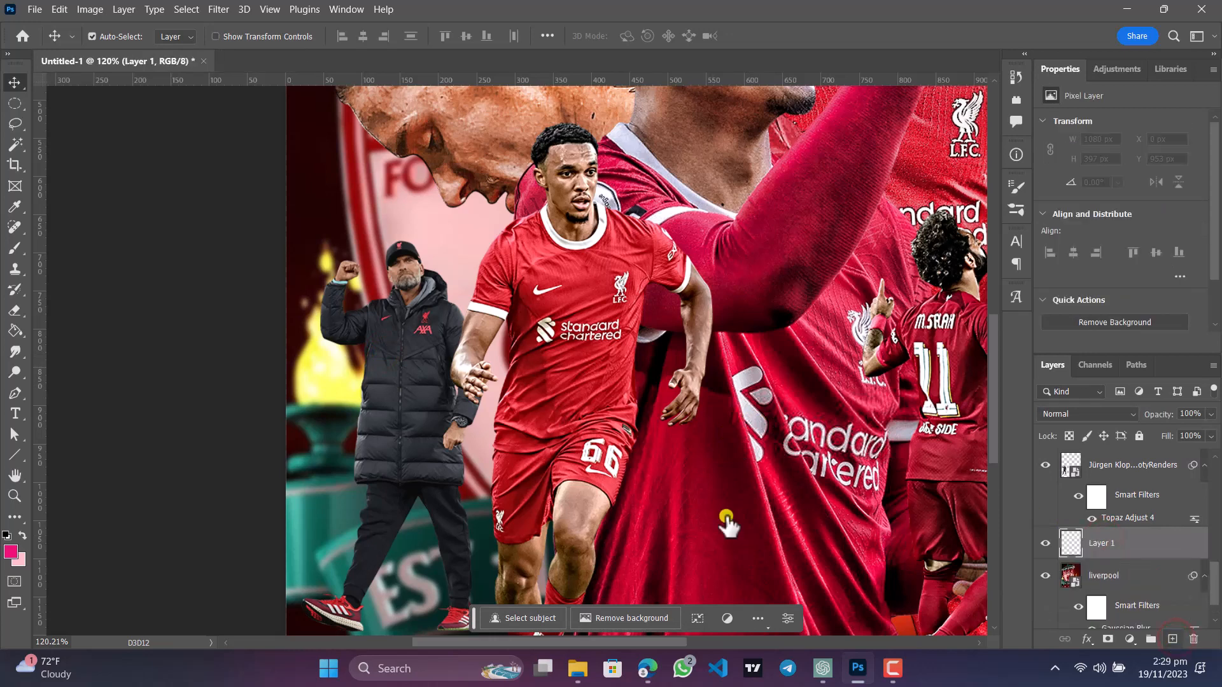
Set up the Brush tool with a Hard Round tip at 75 px.
click(12, 252)
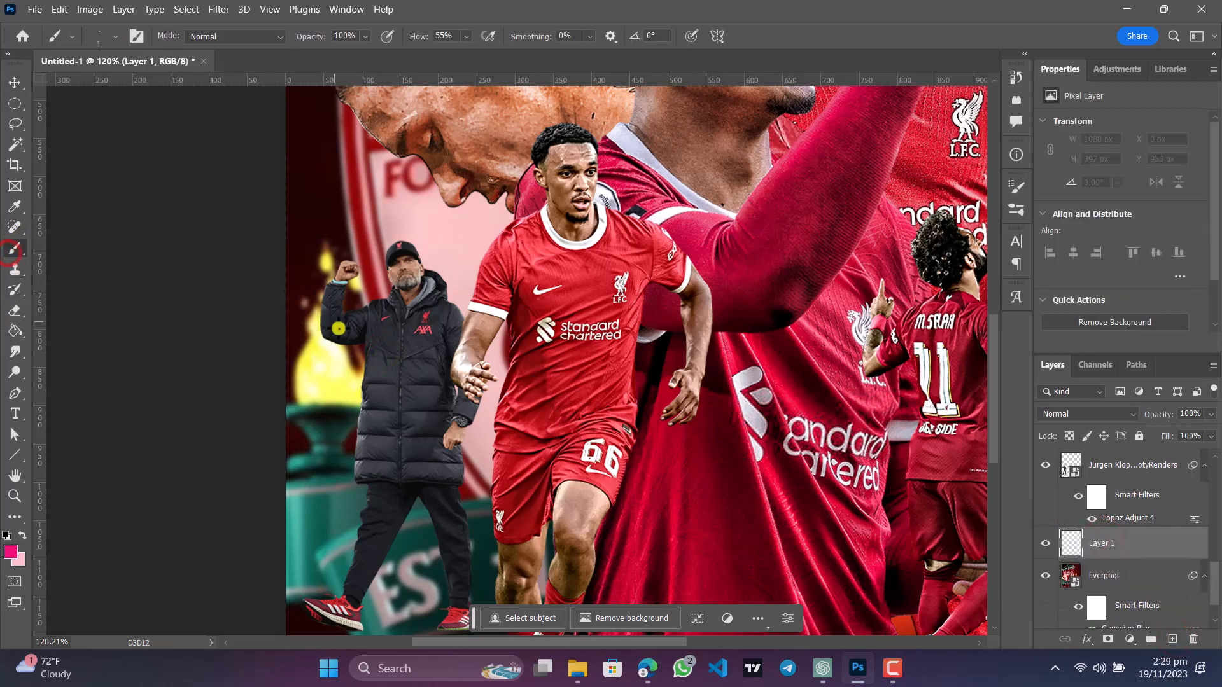
click(113, 39)
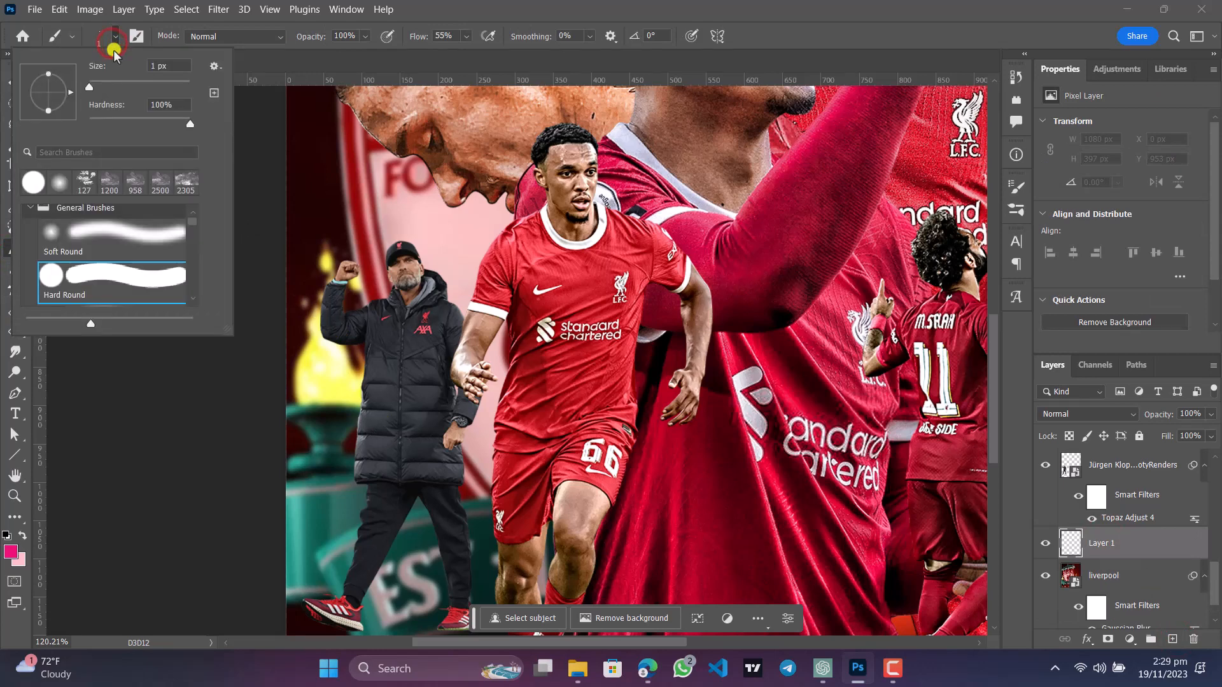
drag(123, 84, 101, 85)
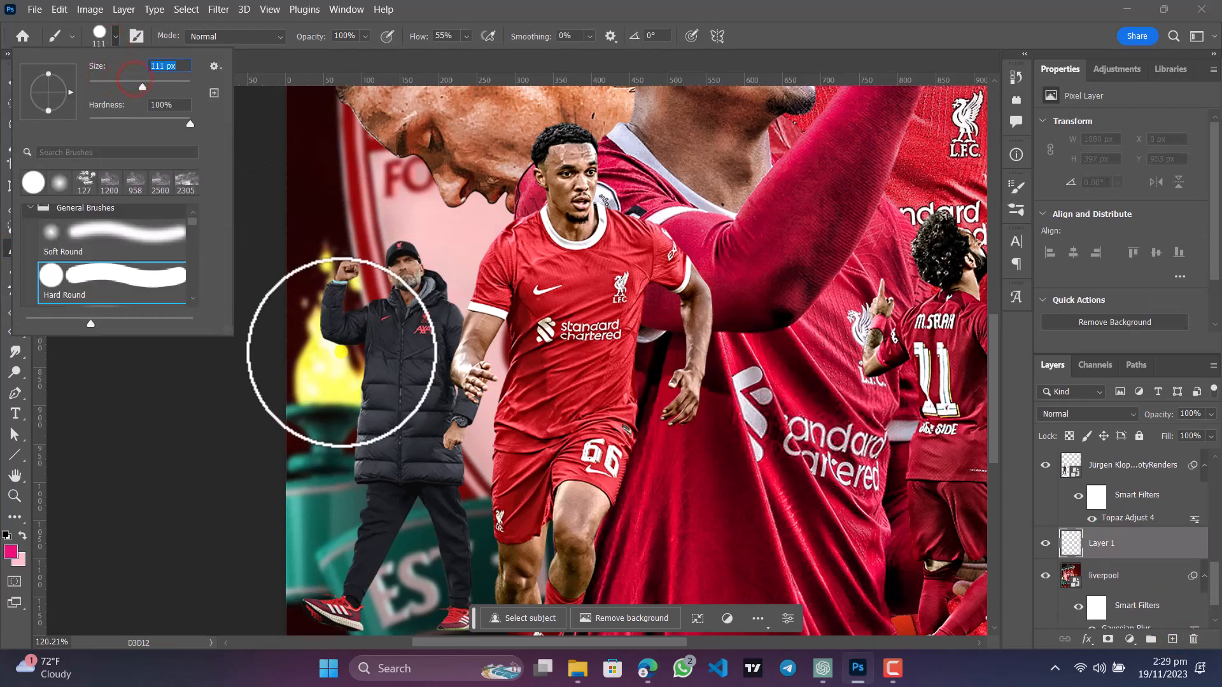
click(126, 82)
click(225, 391)
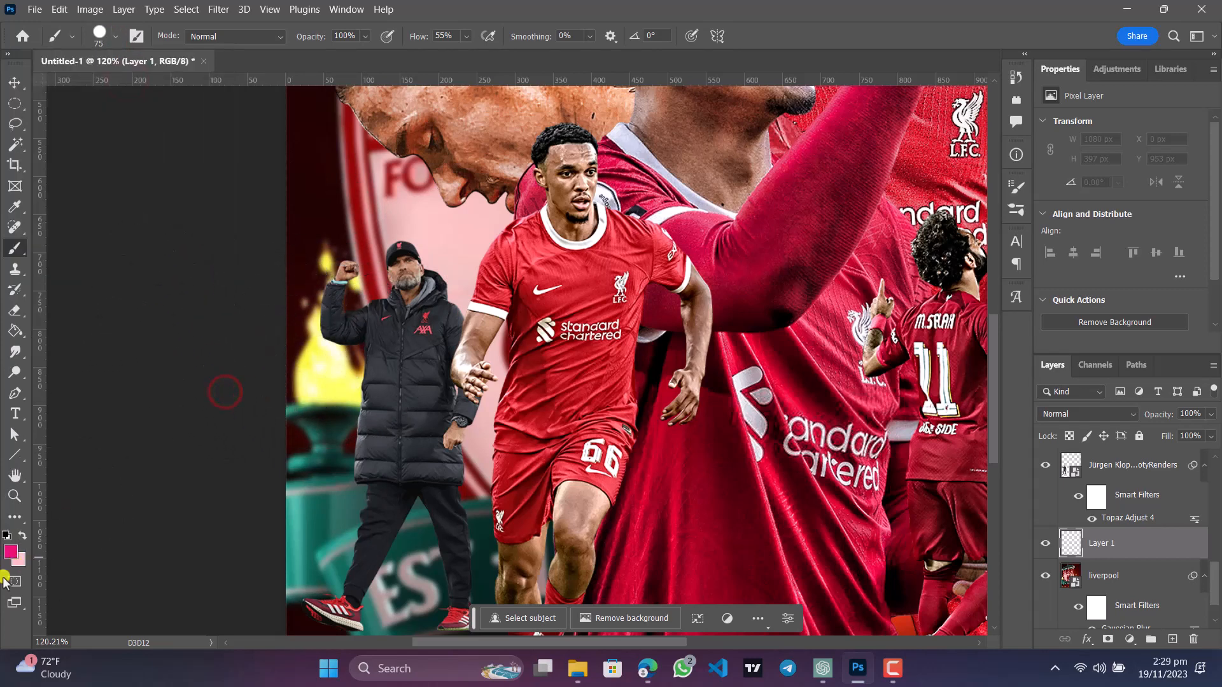
Set the foreground colour to a saturated bright yellow based on a sample from the blurred flame.
click(10, 555)
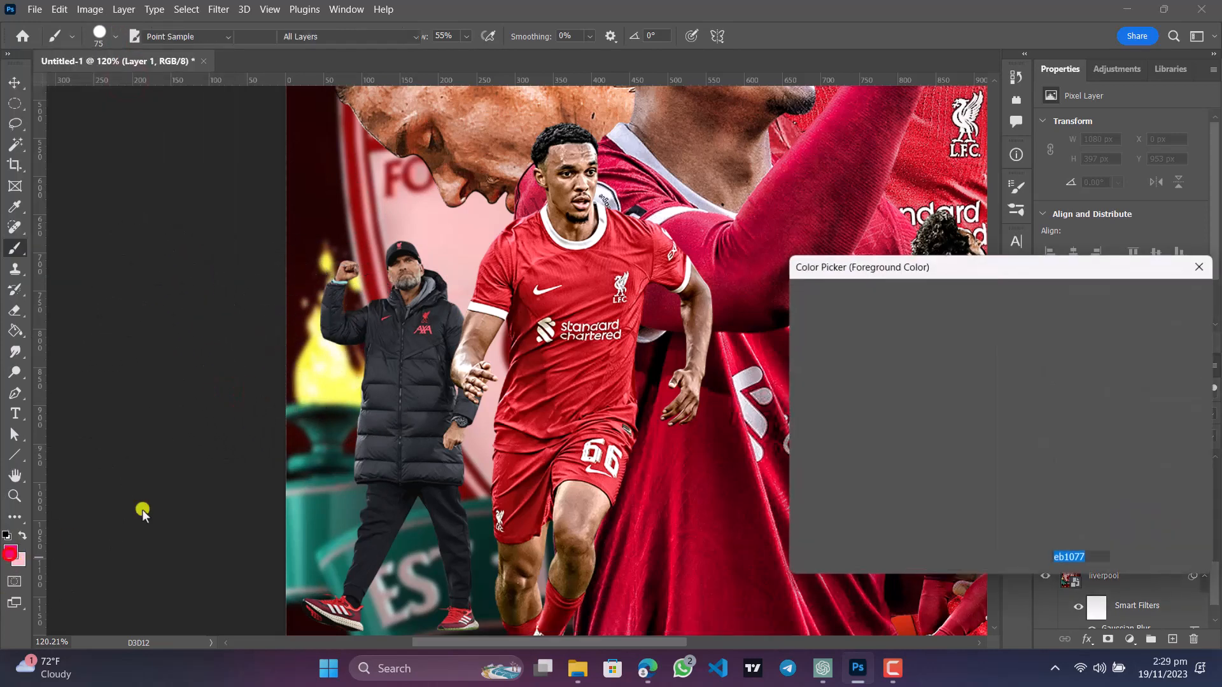
click(336, 392)
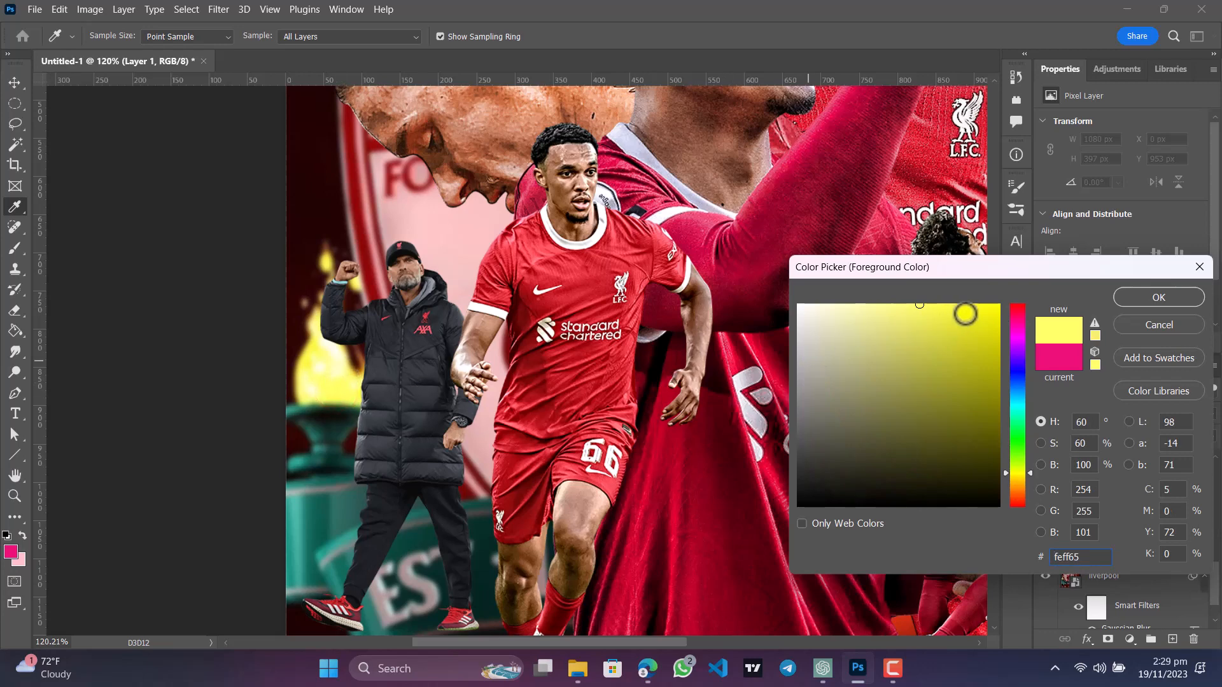
click(971, 310)
click(1129, 306)
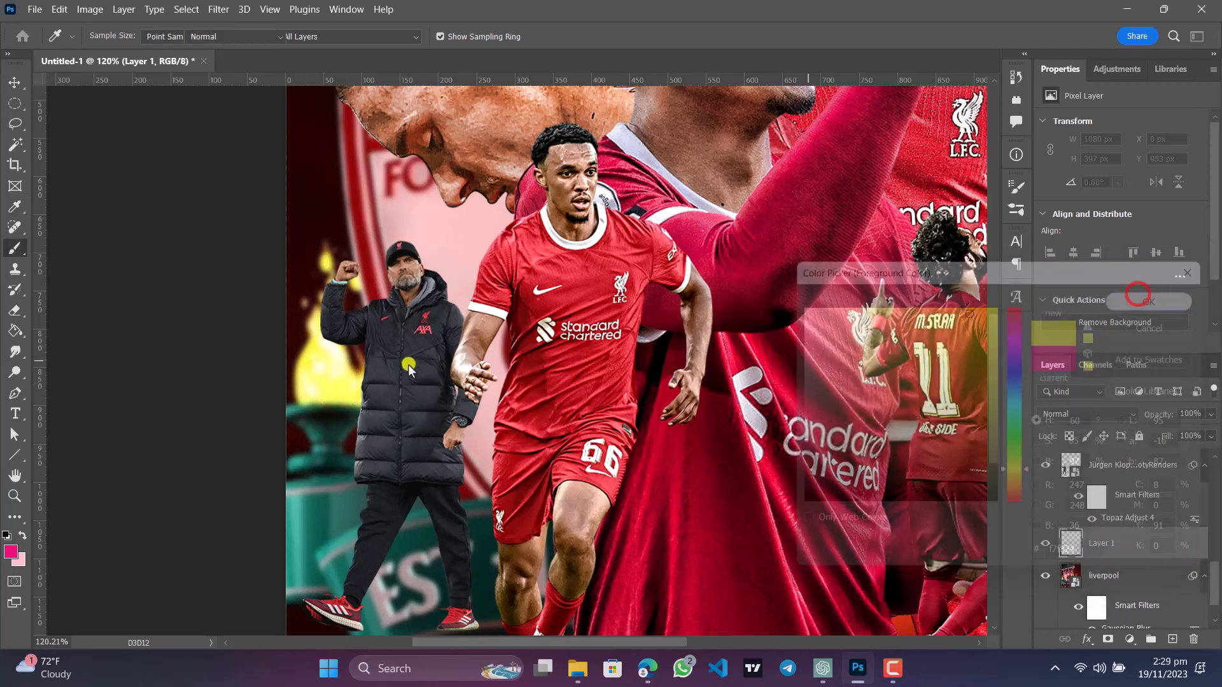
Undo the hard trial stroke and paint yellow over the flame behind Klopp with a 75 px Soft Round brush at 0% hardness.
drag(332, 357, 327, 312)
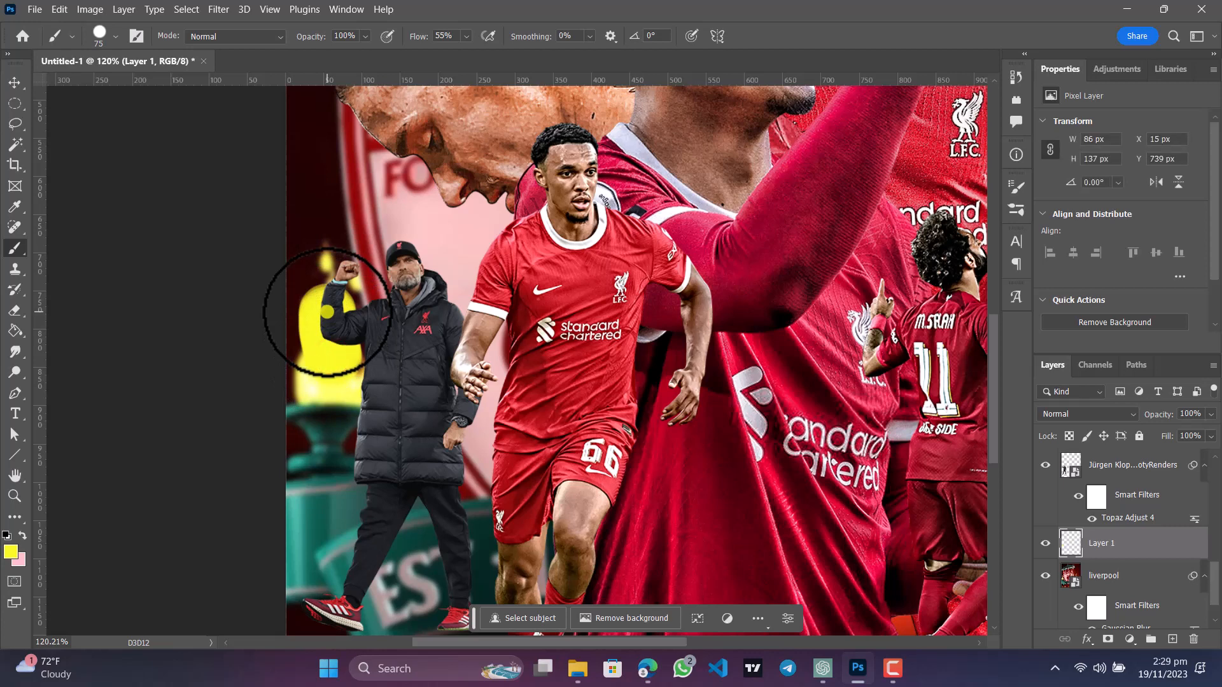
click(115, 33)
click(104, 229)
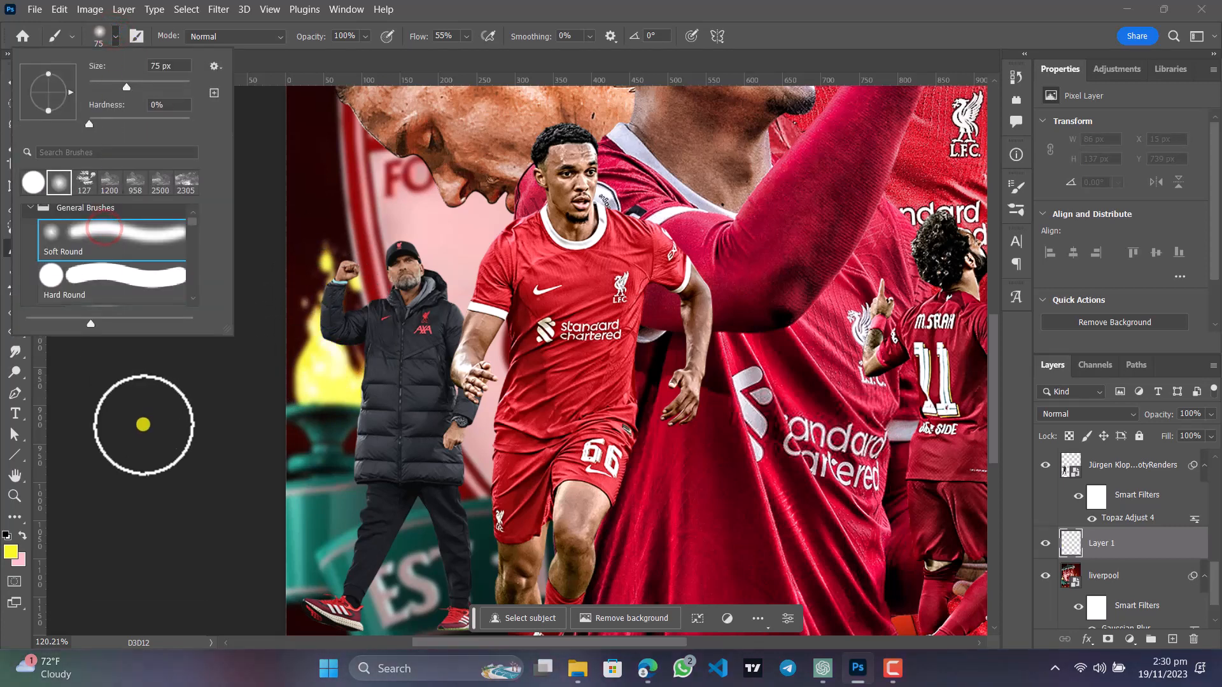
click(142, 424)
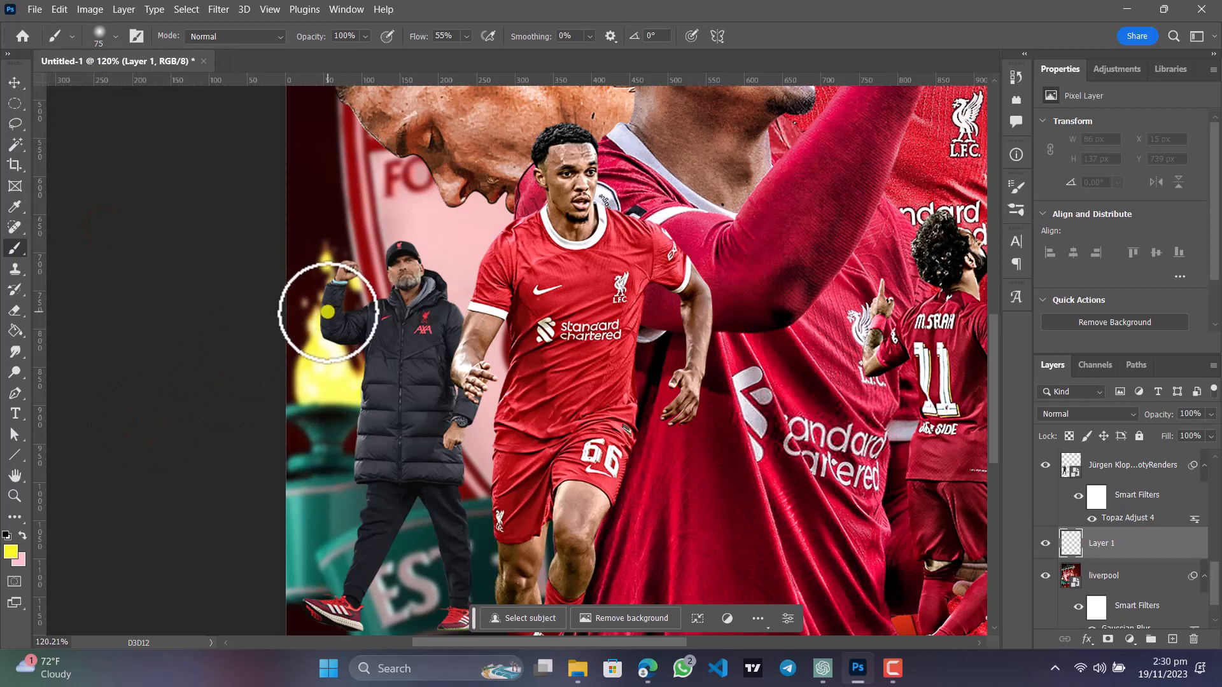
mouse_move(332, 289)
mouse_down()
mouse_move(313, 341)
mouse_move(311, 379)
mouse_move(324, 388)
mouse_move(350, 379)
mouse_move(339, 273)
mouse_move(322, 265)
mouse_up()
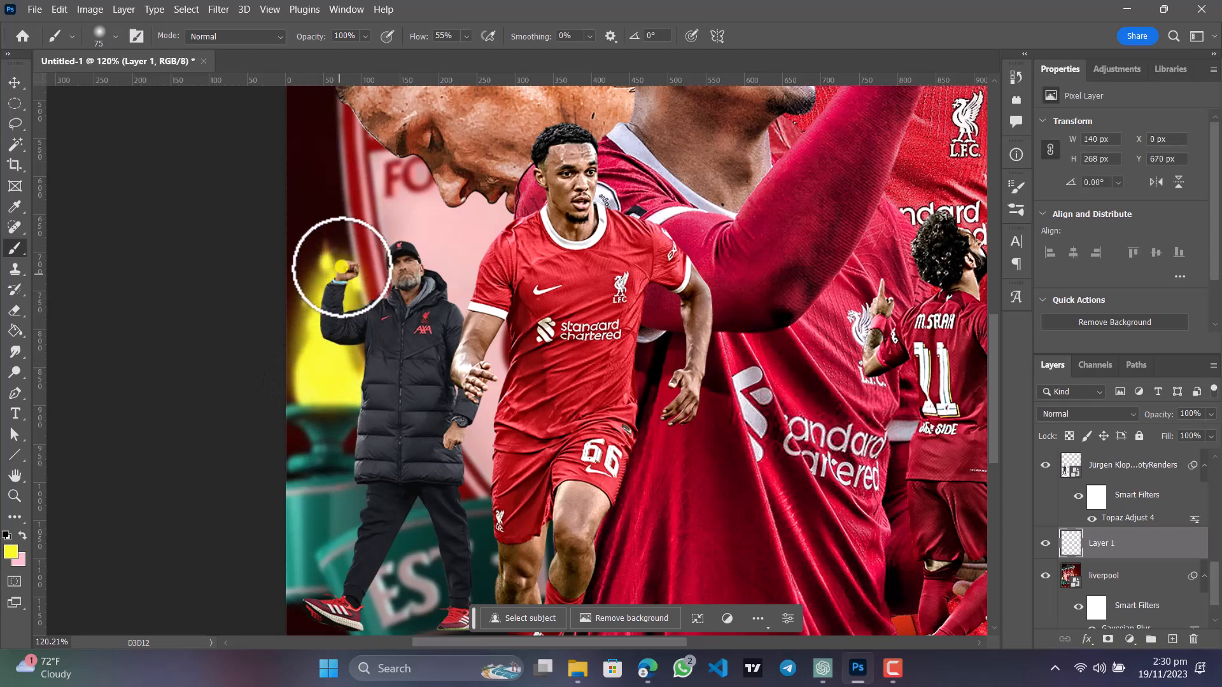
Set the yellow glow layer's blend mode to Screen and its opacity to 68%.
click(1106, 414)
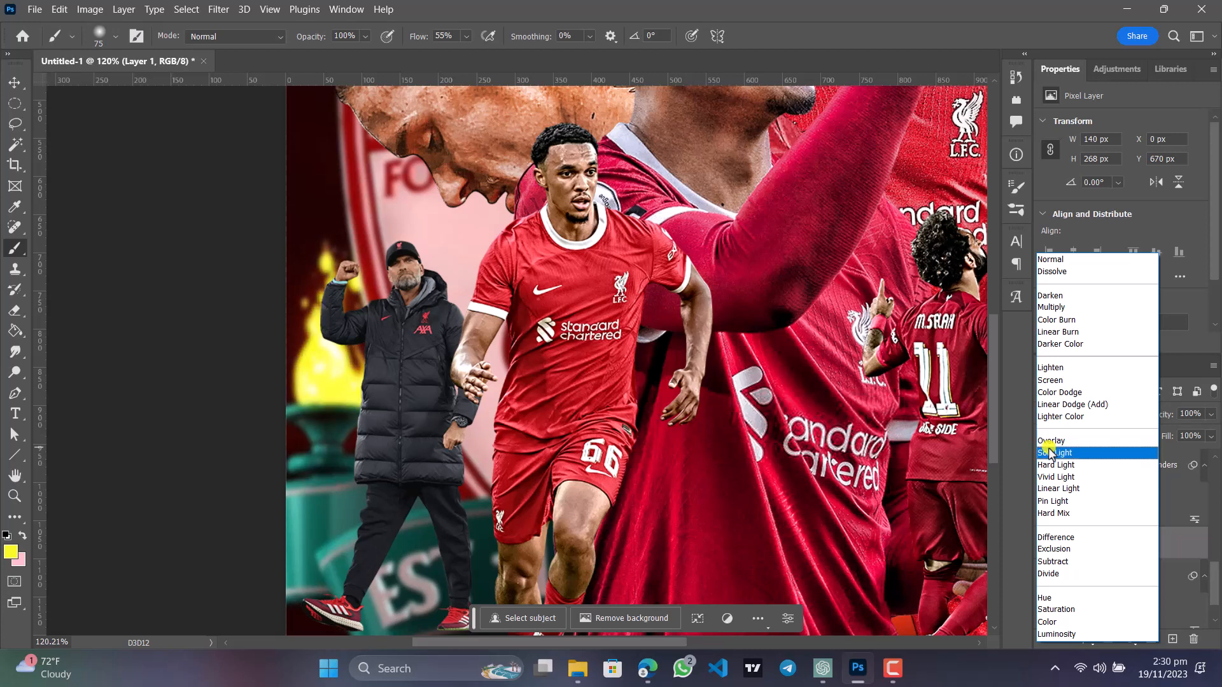
click(1054, 381)
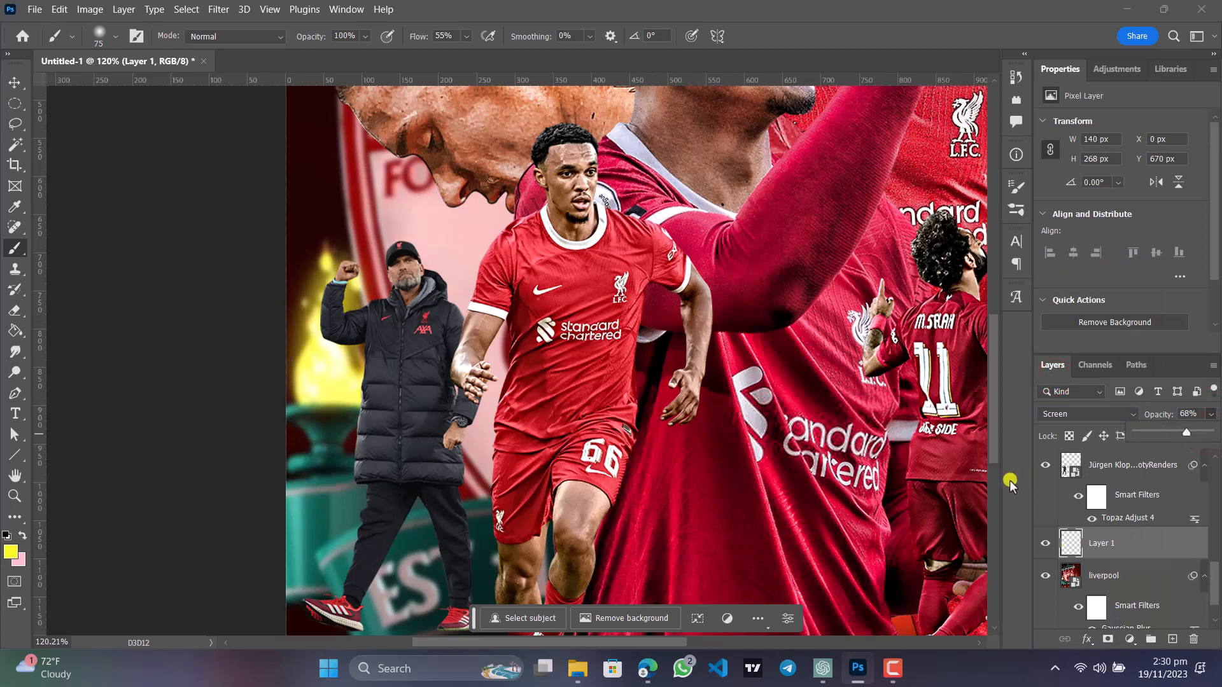
alt+scroll(605, 356, down, 3)
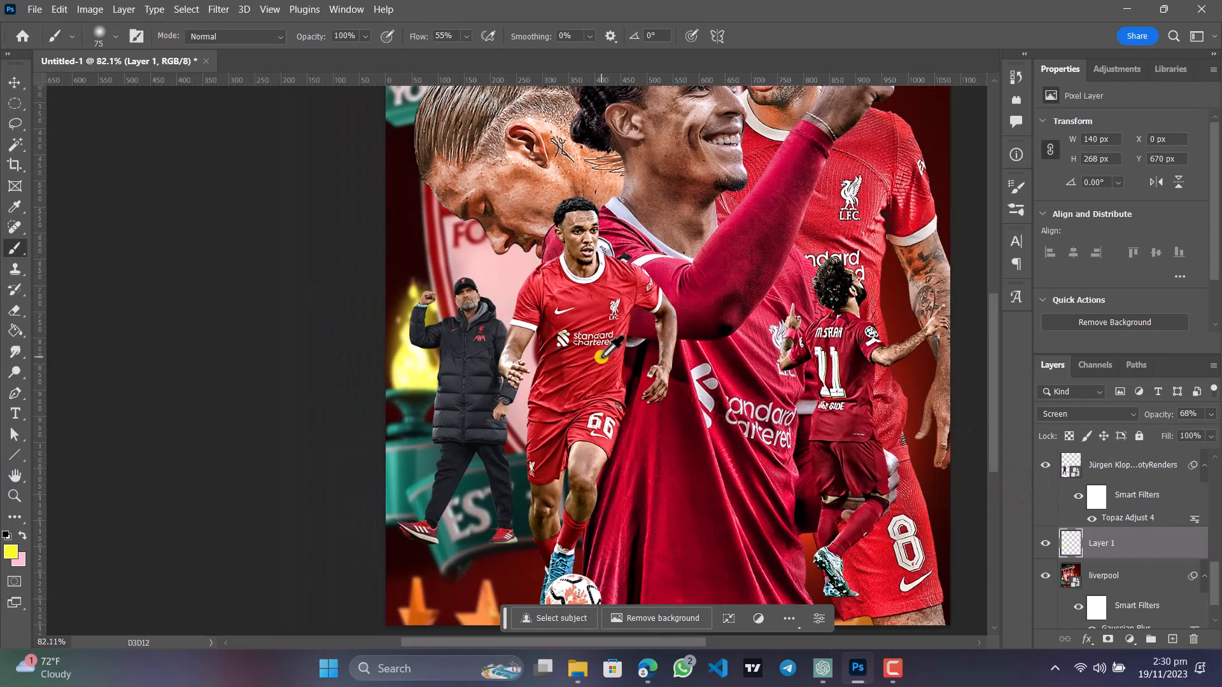
alt+scroll(603, 351, down, 4)
alt+scroll(601, 356, up, 6)
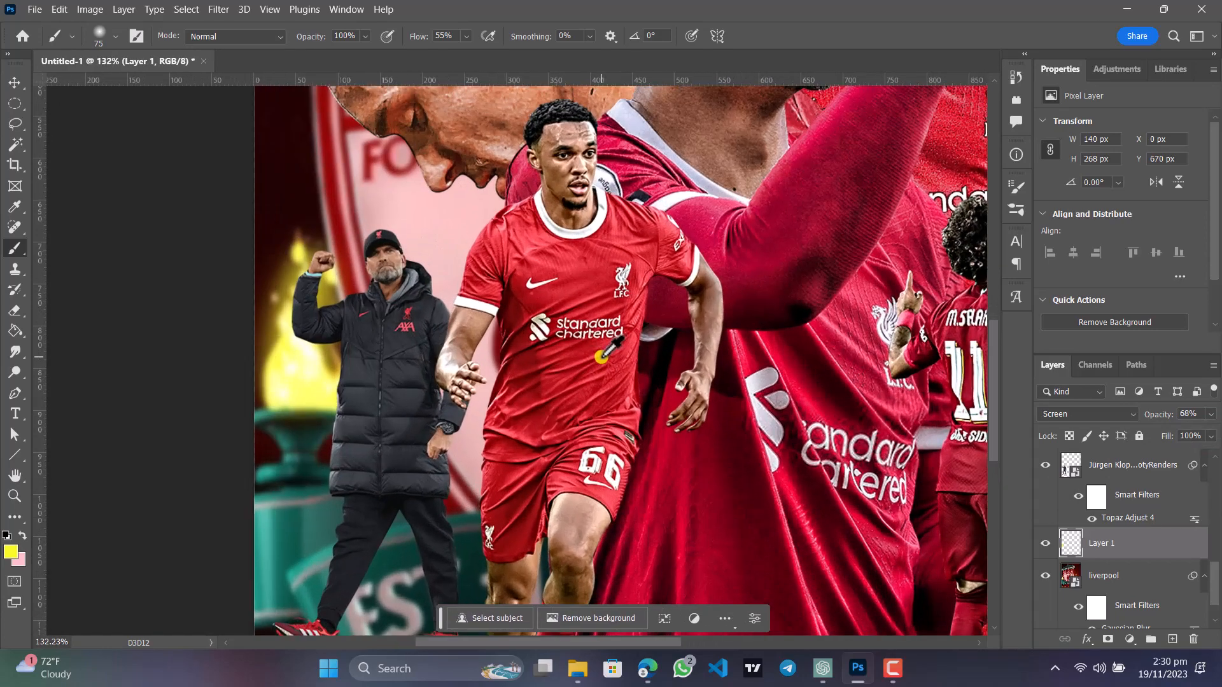
alt+scroll(602, 356, up, 1)
drag(333, 329, 355, 332)
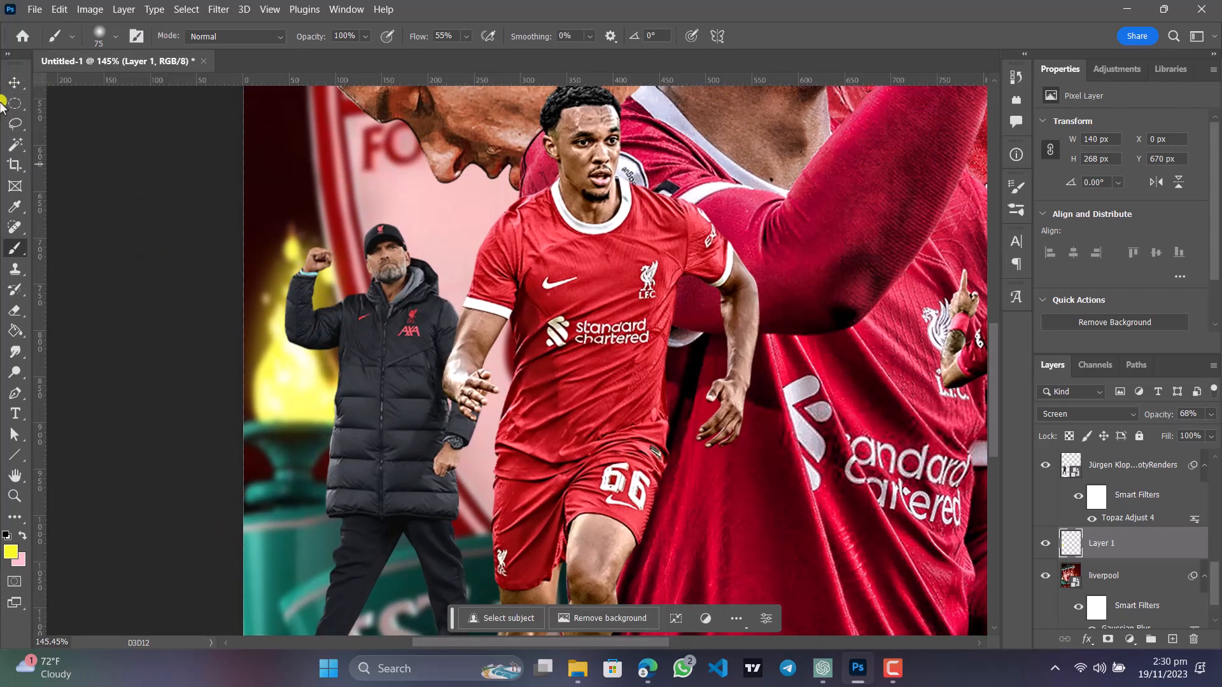
Add a new empty layer above the Jürgen Klopp cut-out and clip it to that cut-out with a clipping mask.
click(15, 83)
click(405, 398)
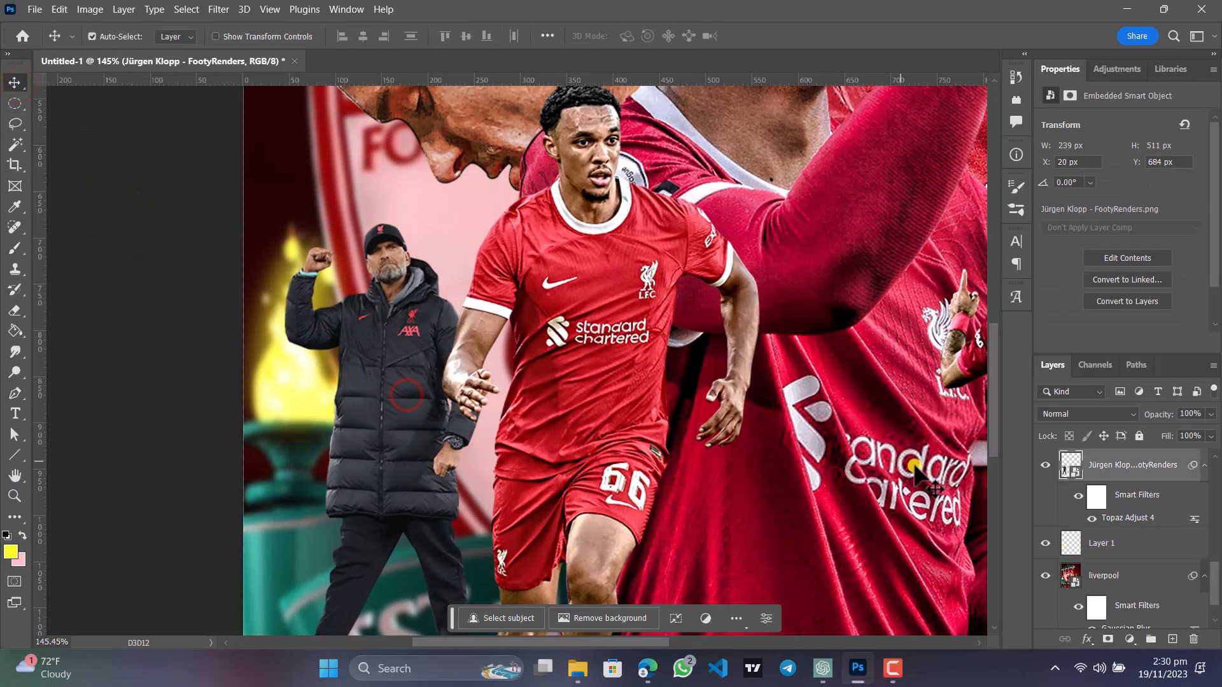
click(1173, 638)
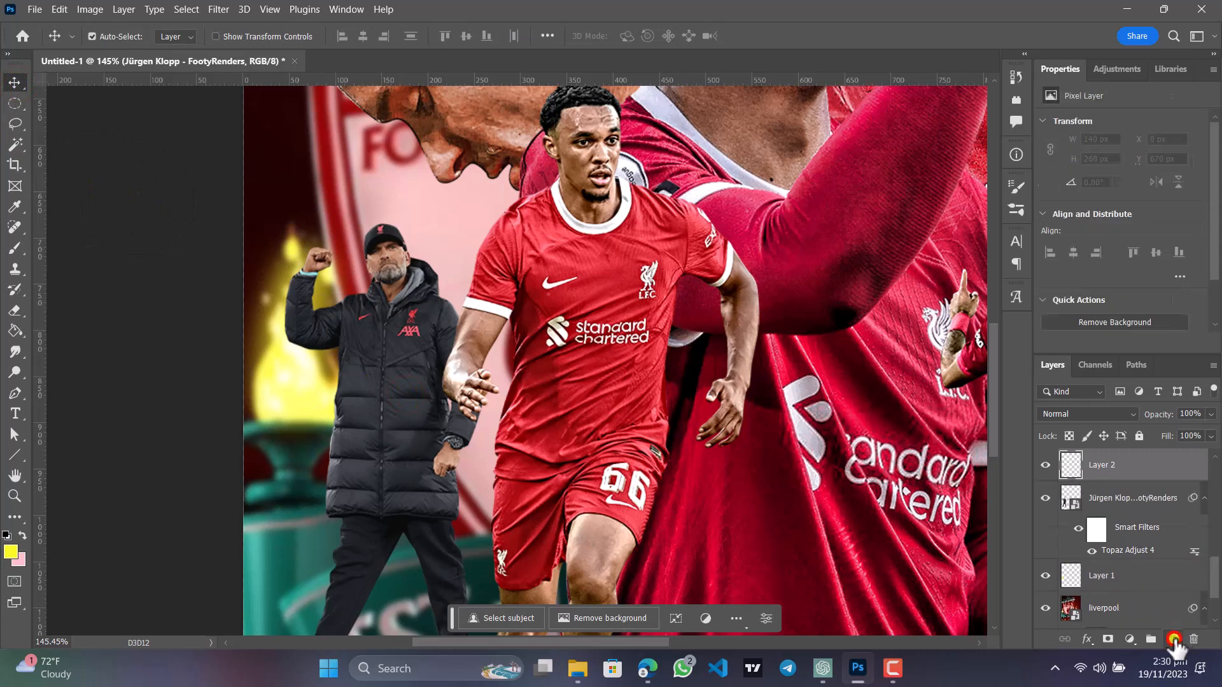
right_click(1130, 465)
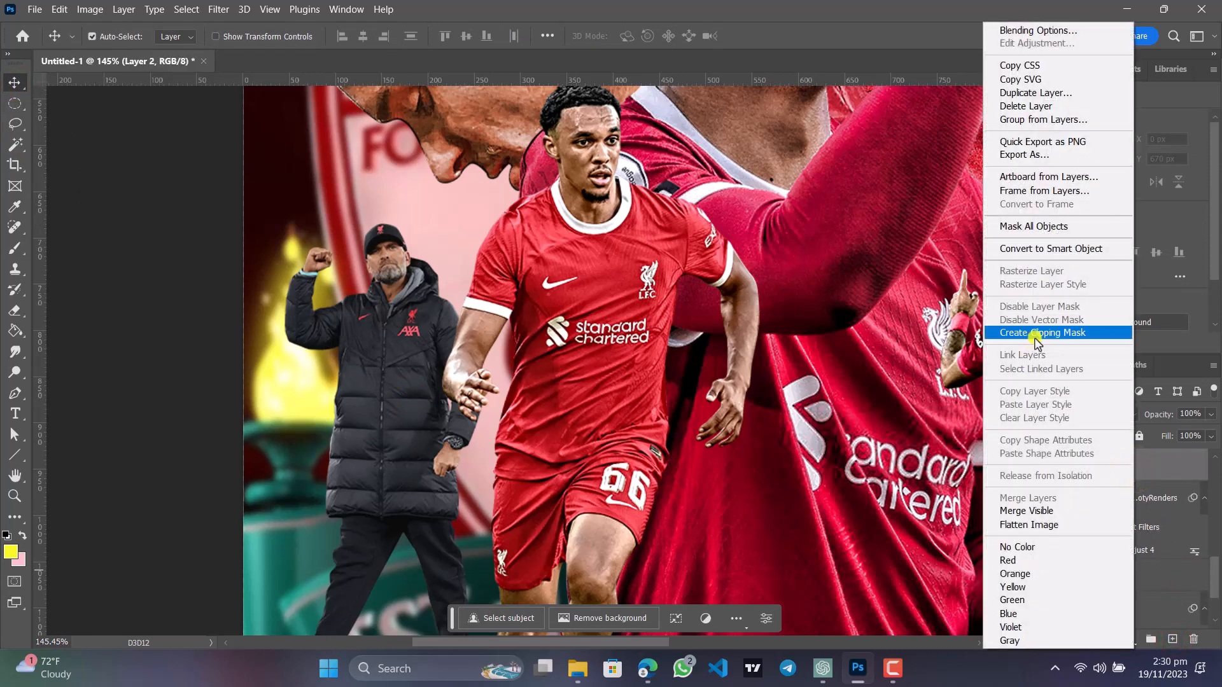
click(1034, 336)
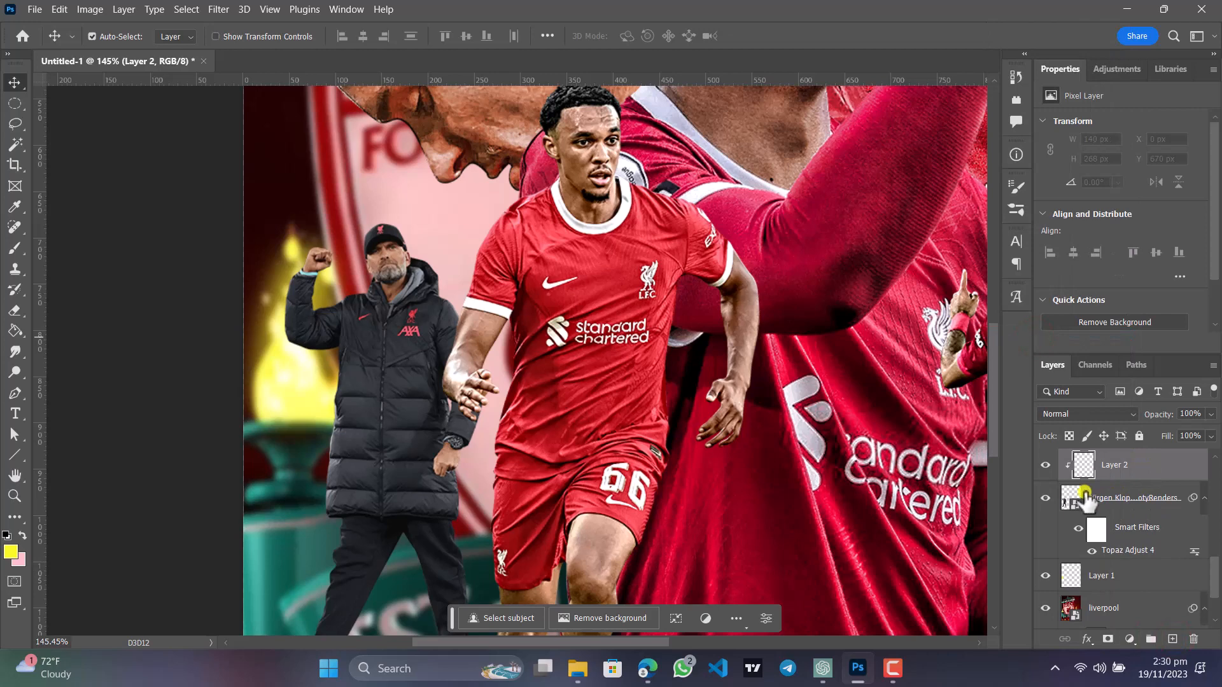
Set the Soft Round brush to 10 px for close-up painting around Klopp's head on the clipped layer.
scroll(382, 337, up, 5)
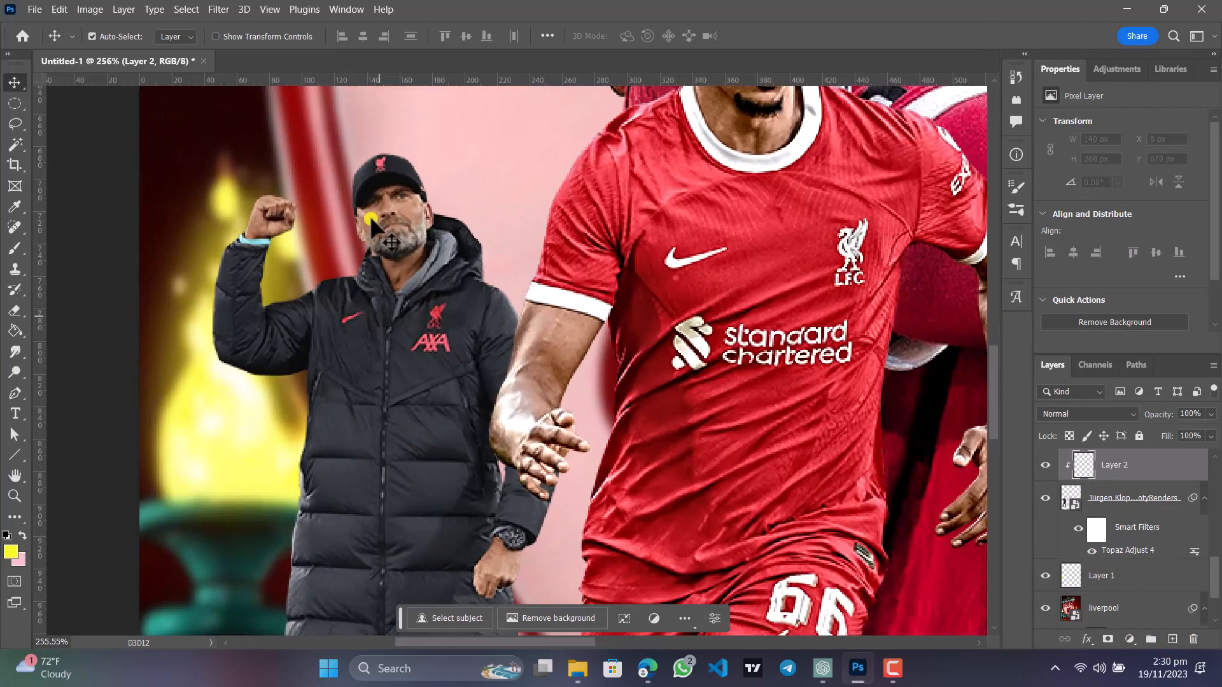
click(16, 248)
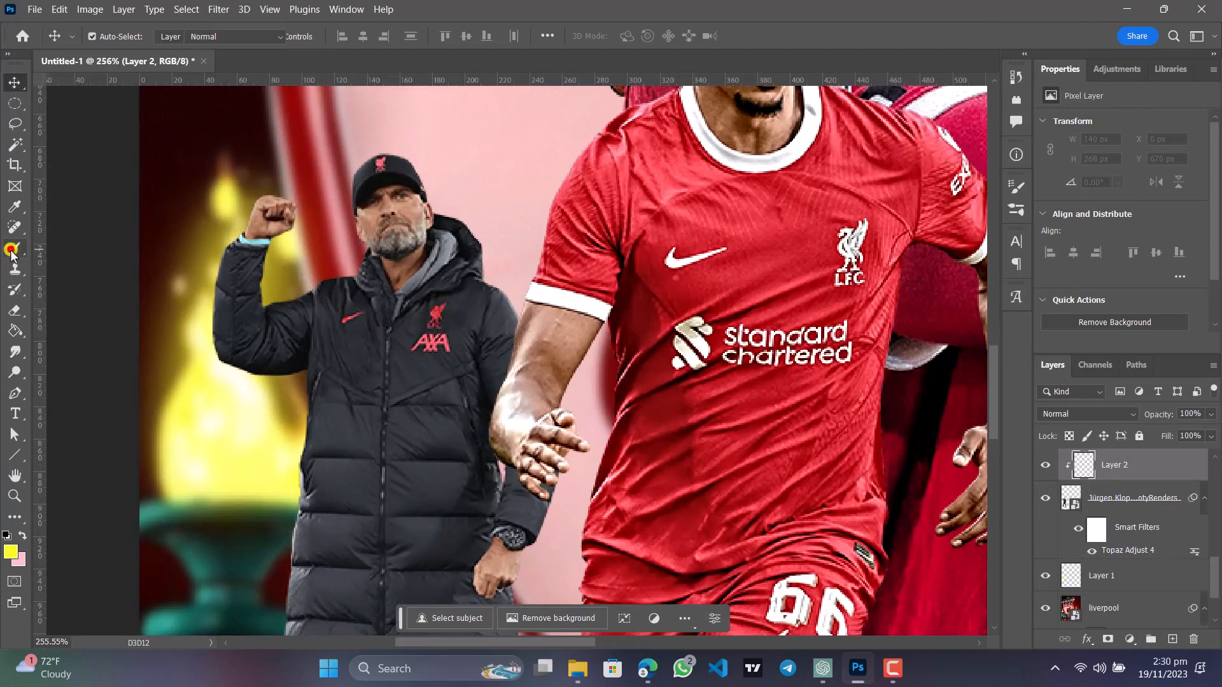
click(101, 40)
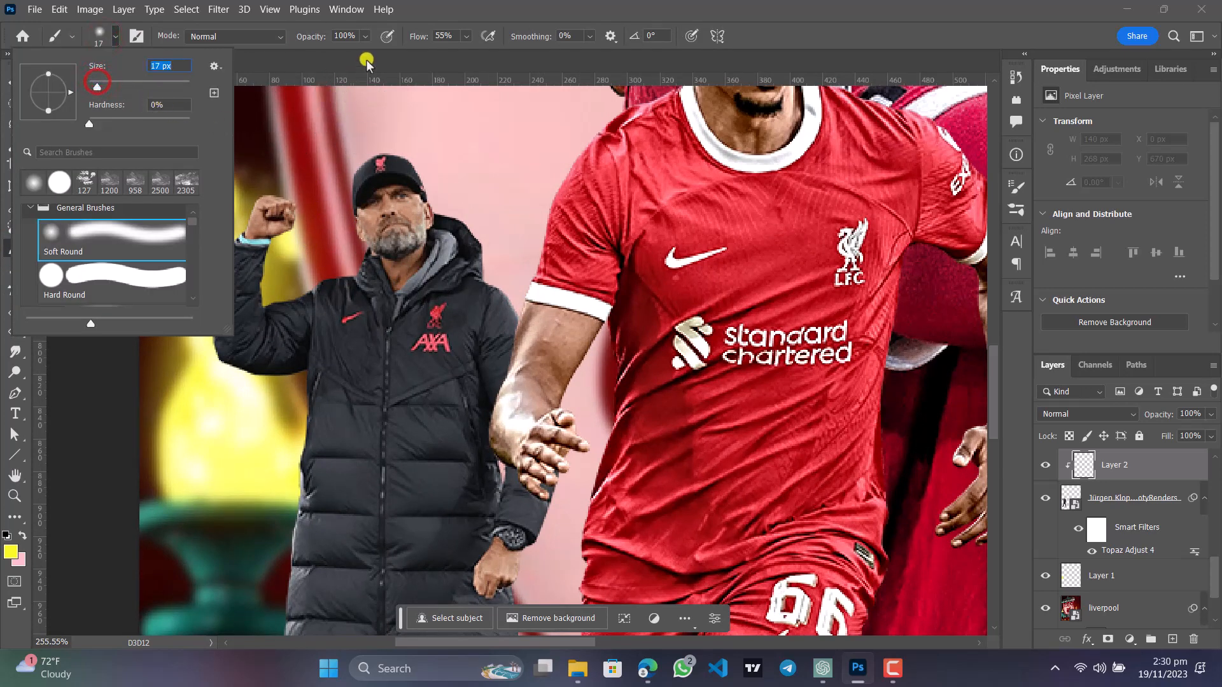
click(350, 172)
scroll(361, 181, up, 1)
scroll(361, 181, up, 2)
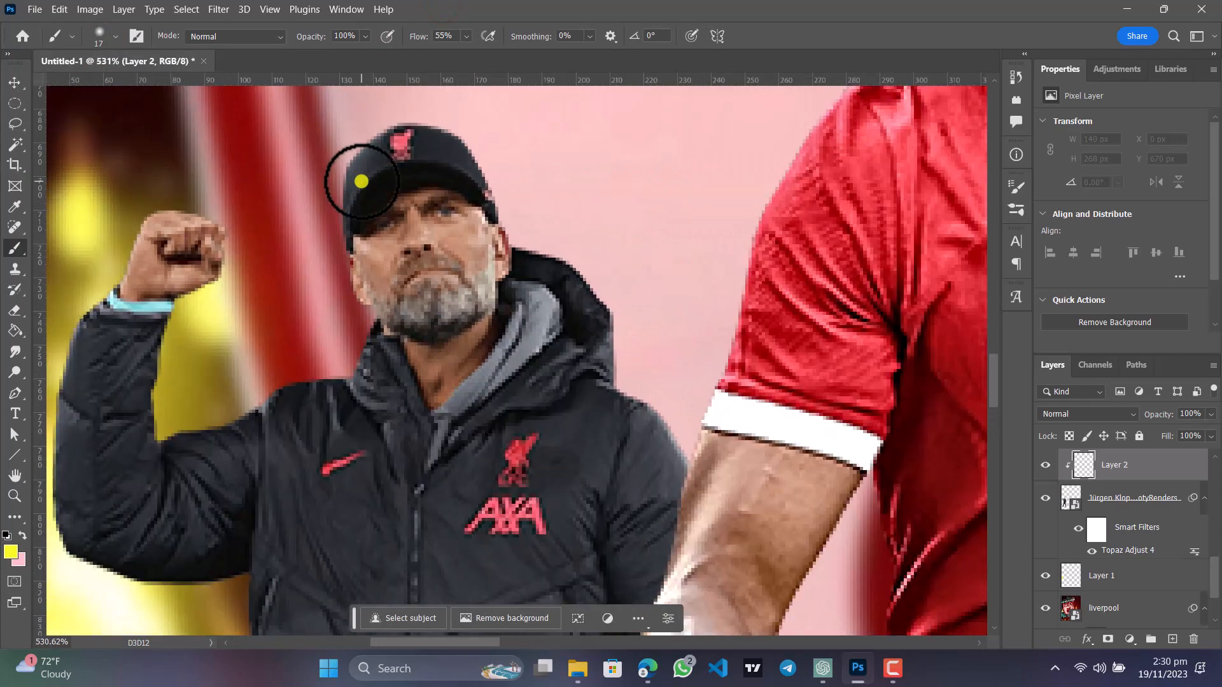
scroll(369, 184, up, 2)
scroll(383, 247, up, 2)
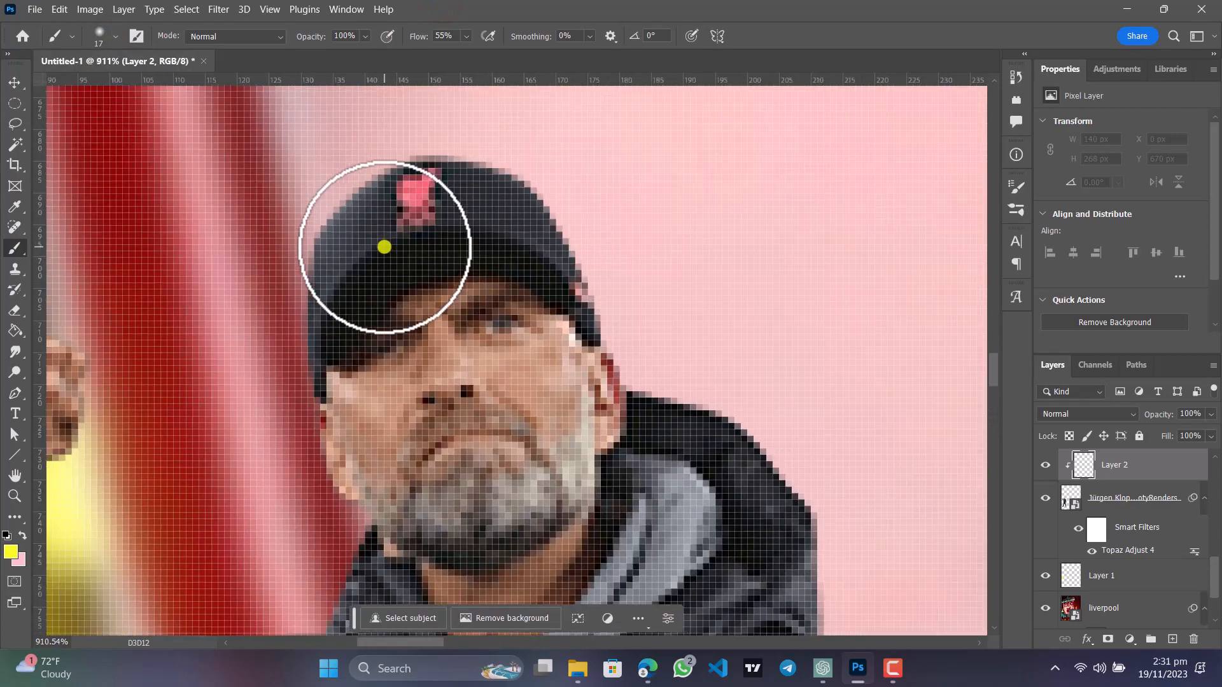
click(115, 38)
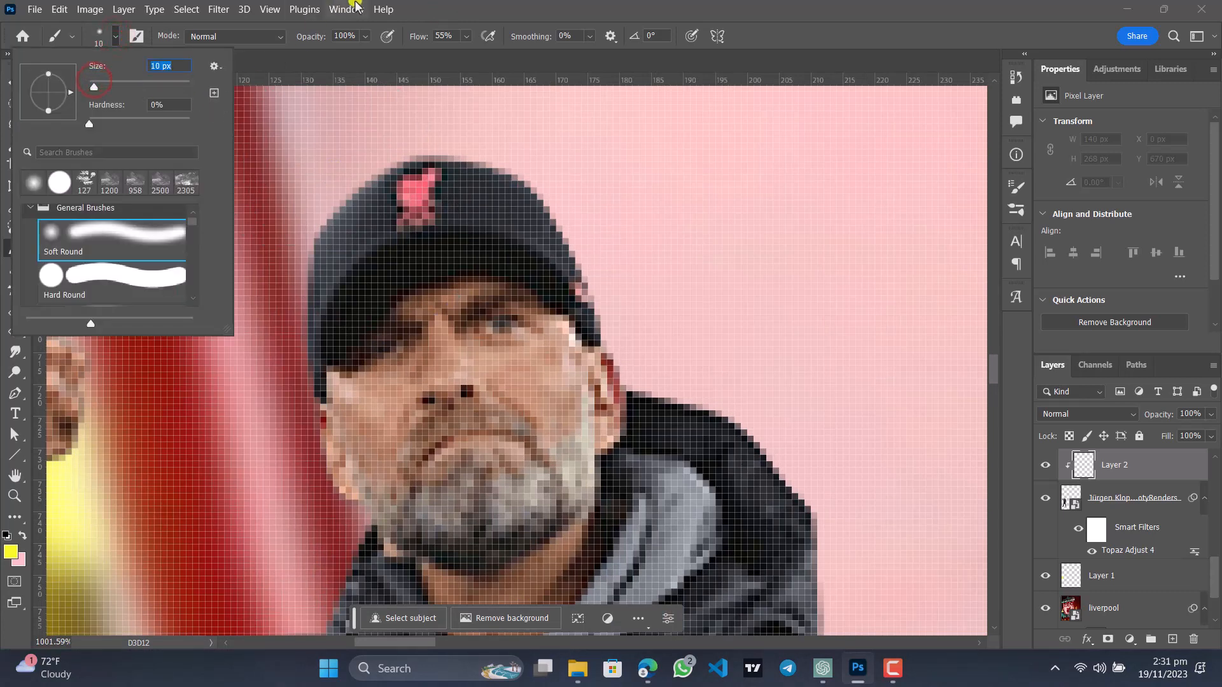
click(439, 7)
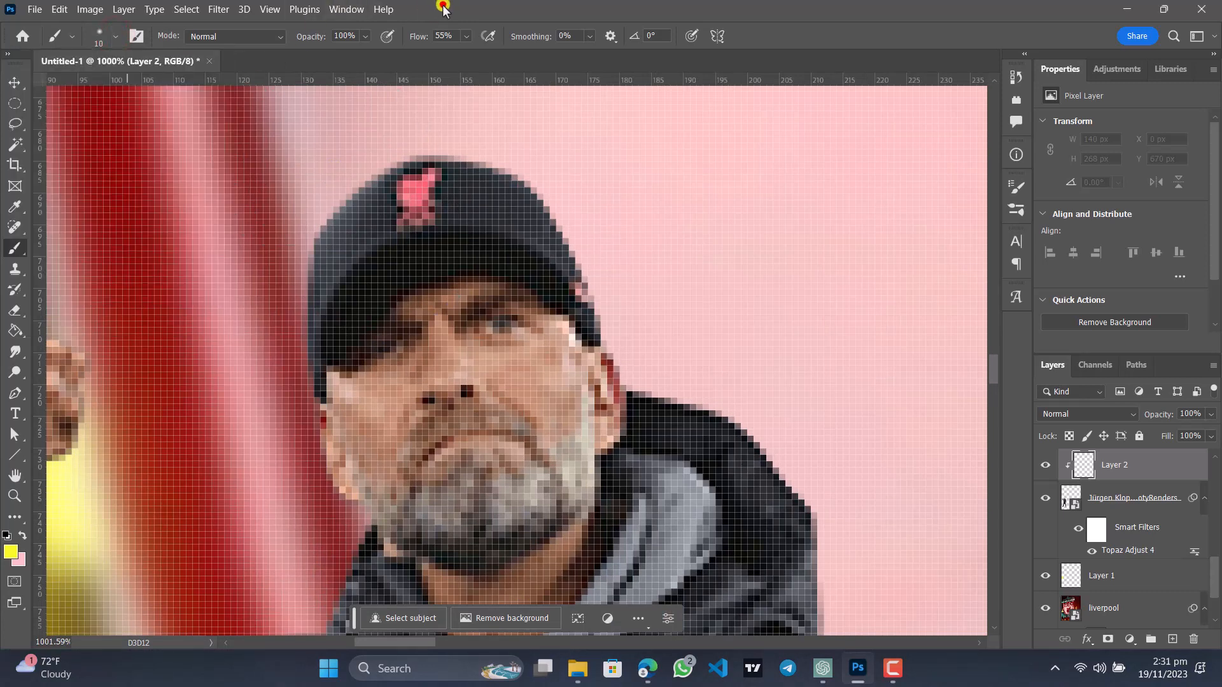
Change the pink background colour to pale yellow #fafba1 and make it the active painting colour.
click(22, 566)
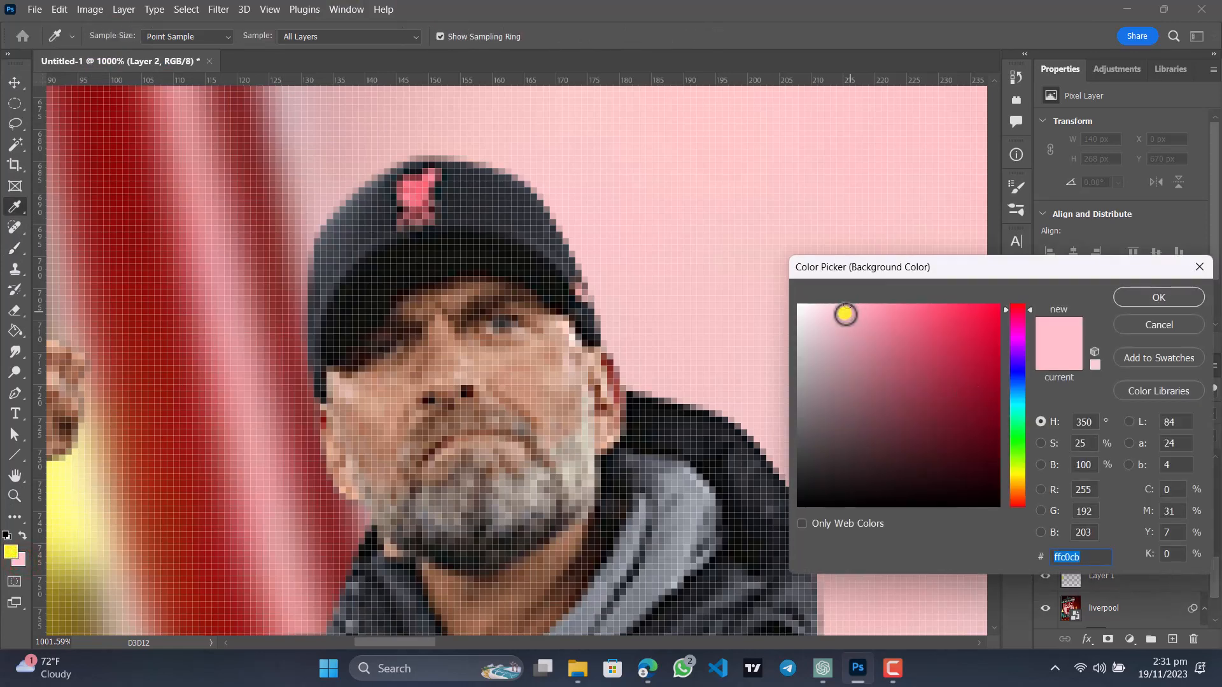
click(15, 553)
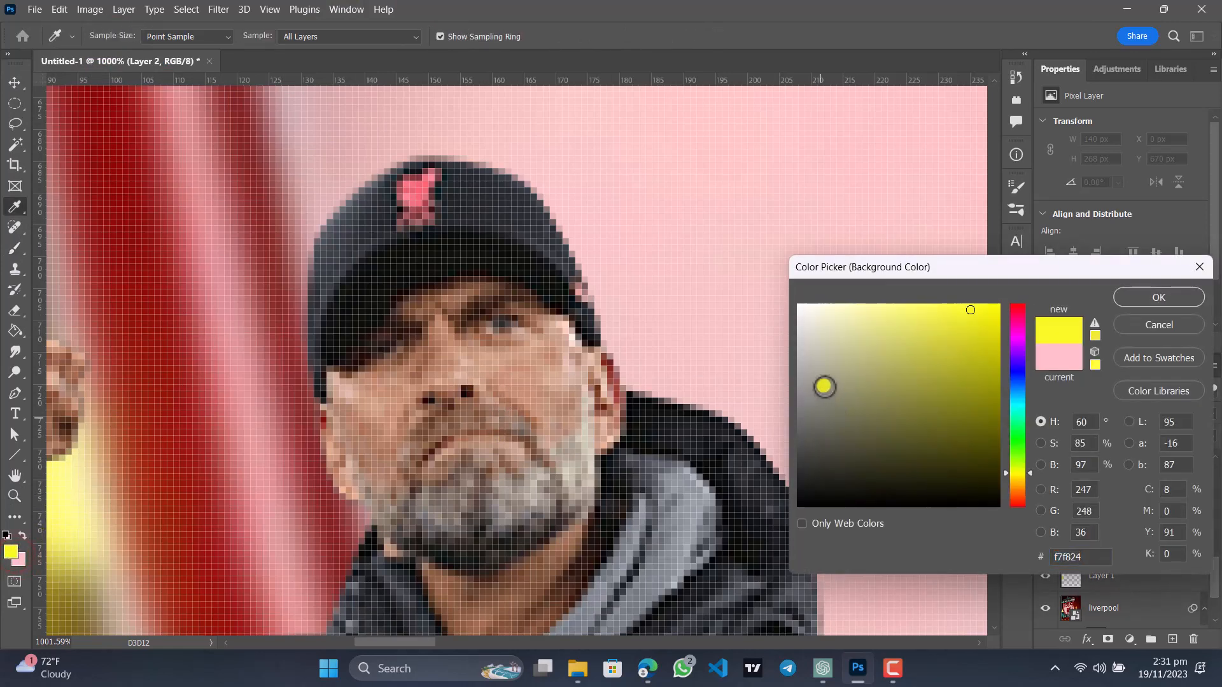
click(869, 308)
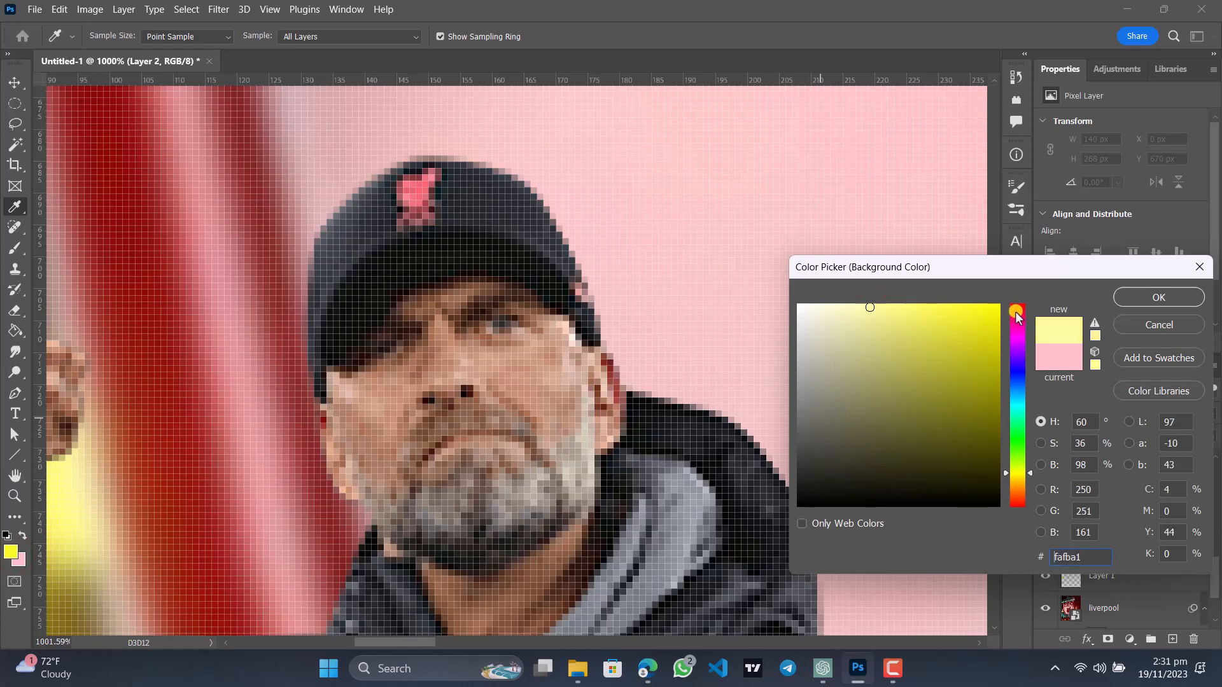
click(1184, 299)
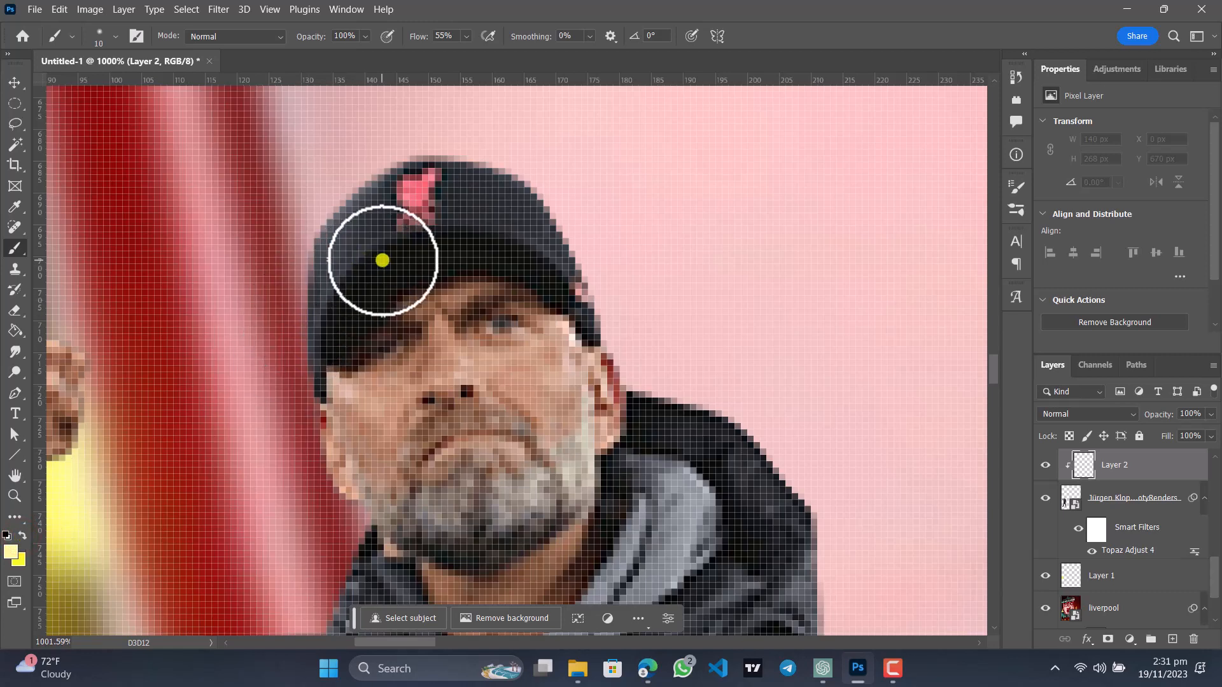
Paint a soft pale yellow rim light along the outer edge of Klopp's raised sleeve on the clipped layer.
scroll(381, 260, down, 5)
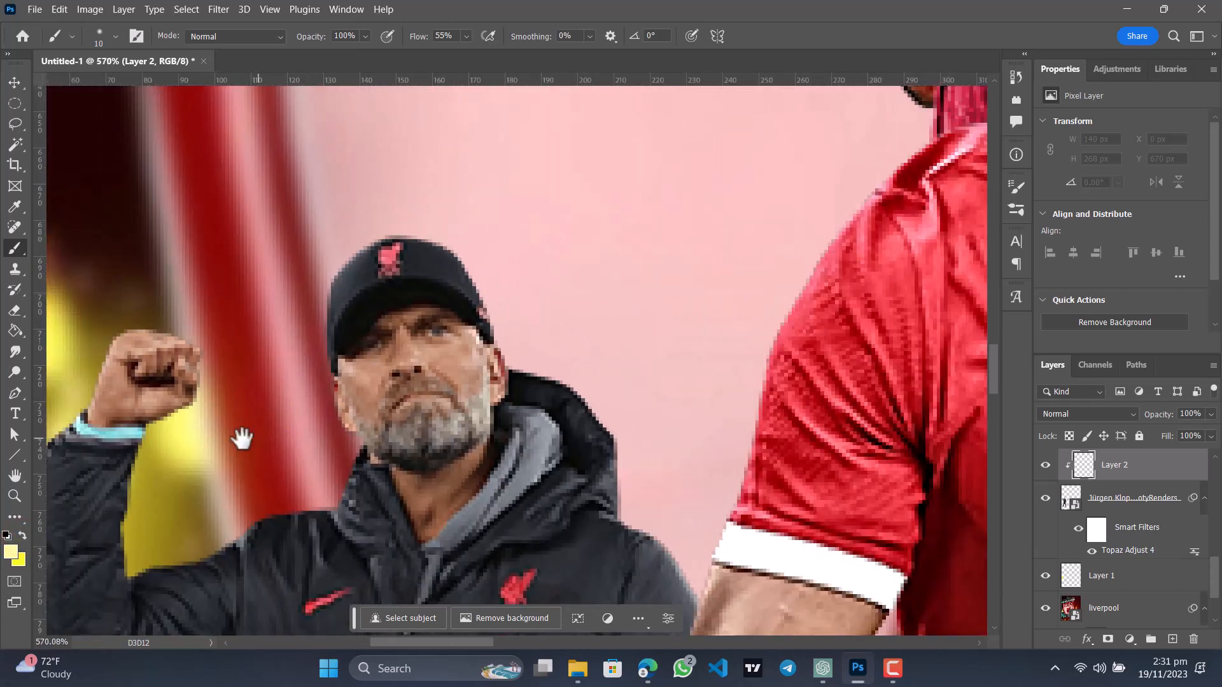
drag(204, 422, 456, 274)
scroll(357, 348, up, 2)
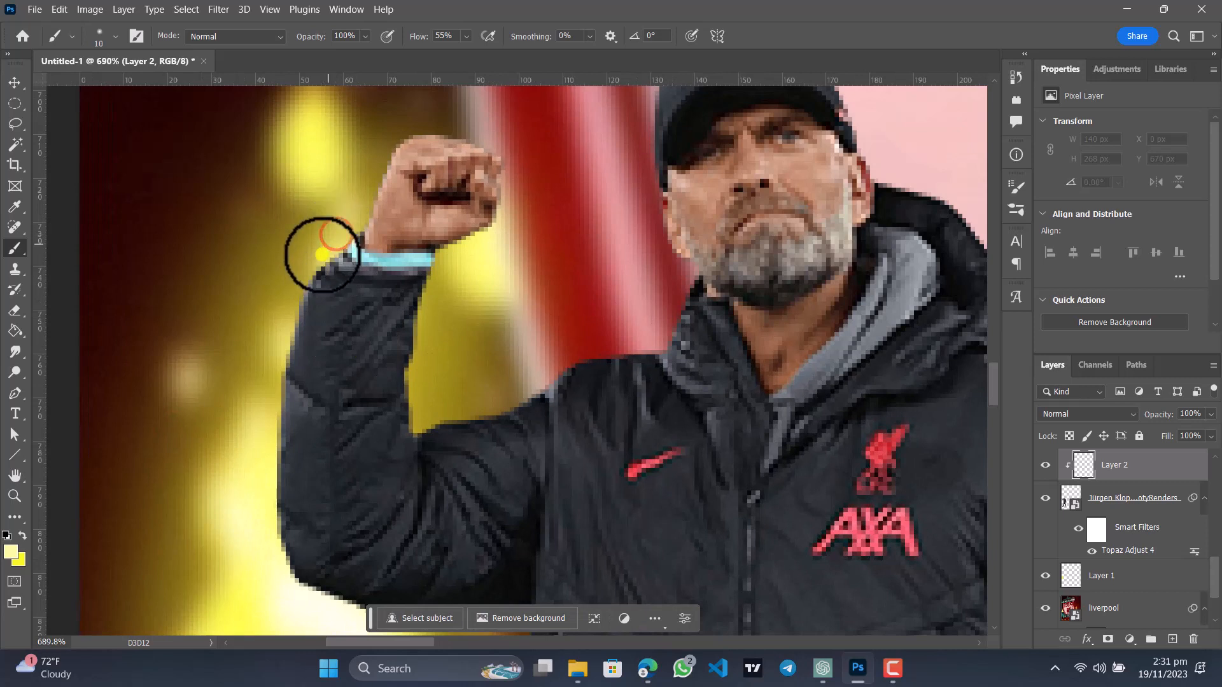
mouse_move(308, 273)
mouse_down()
mouse_move(285, 324)
mouse_move(270, 430)
mouse_move(271, 299)
mouse_move(257, 303)
mouse_move(259, 409)
mouse_move(267, 441)
mouse_move(308, 479)
mouse_move(292, 477)
mouse_move(374, 502)
mouse_move(507, 488)
mouse_move(327, 369)
mouse_move(349, 368)
mouse_move(360, 511)
mouse_up()
drag(362, 513, 362, 484)
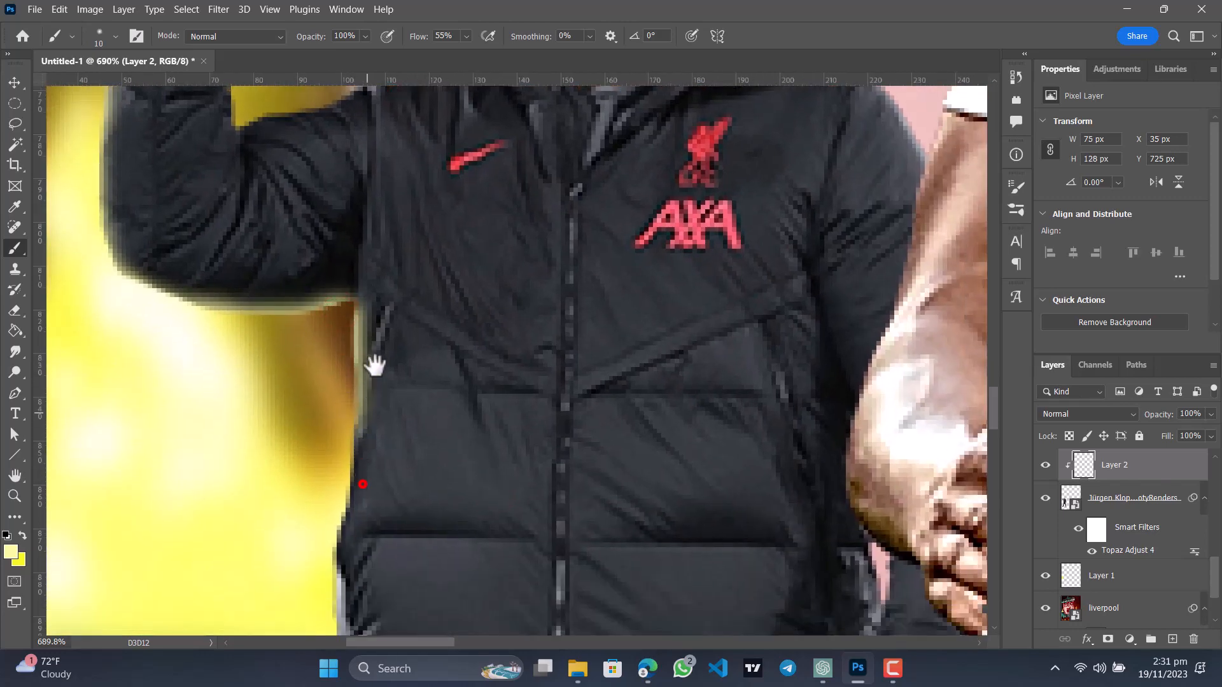
Continue the pale yellow rim light down the flame-side edge of Klopp's long coat.
drag(375, 364, 376, 335)
mouse_move(359, 295)
mouse_down()
mouse_move(359, 361)
mouse_move(332, 448)
mouse_move(342, 504)
mouse_move(336, 394)
mouse_up()
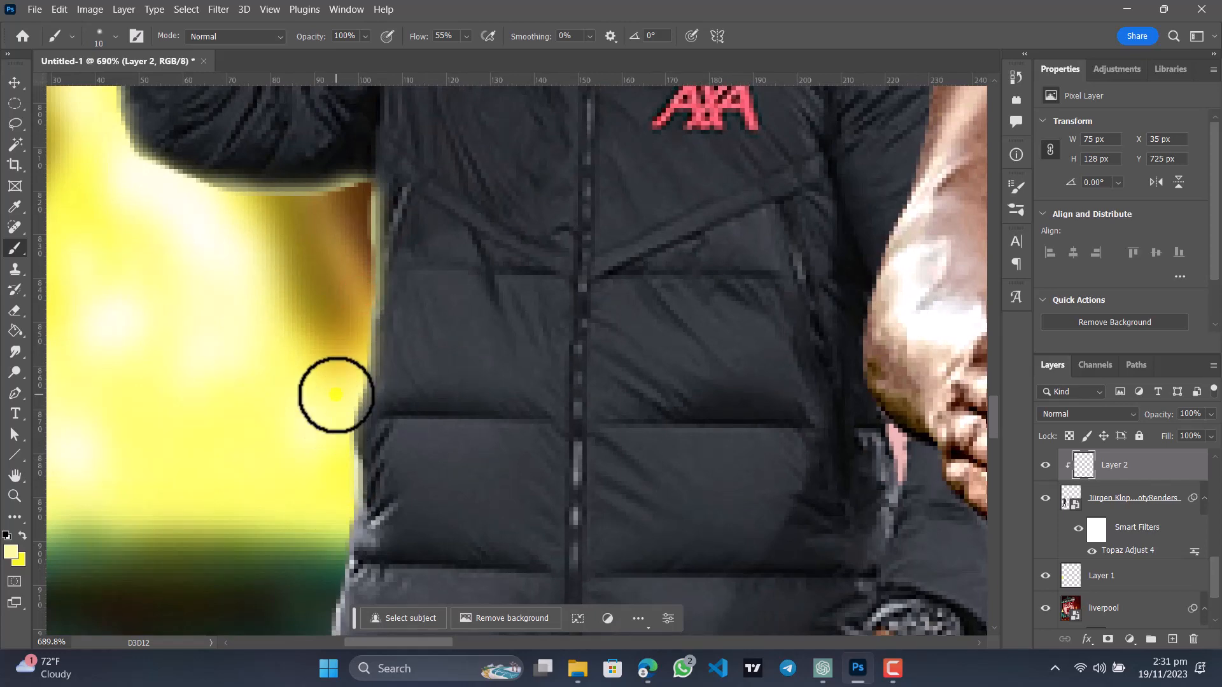
drag(370, 503, 366, 301)
drag(340, 260, 311, 559)
alt+scroll(338, 375, down, 3)
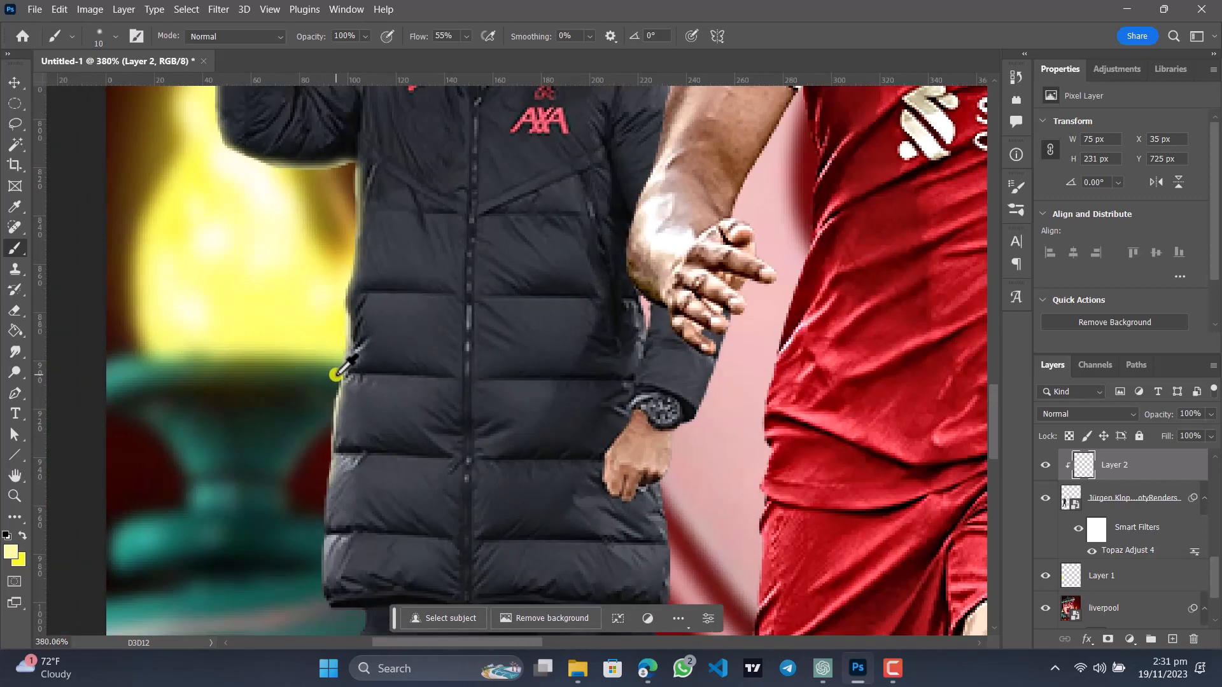
alt+scroll(337, 375, down, 5)
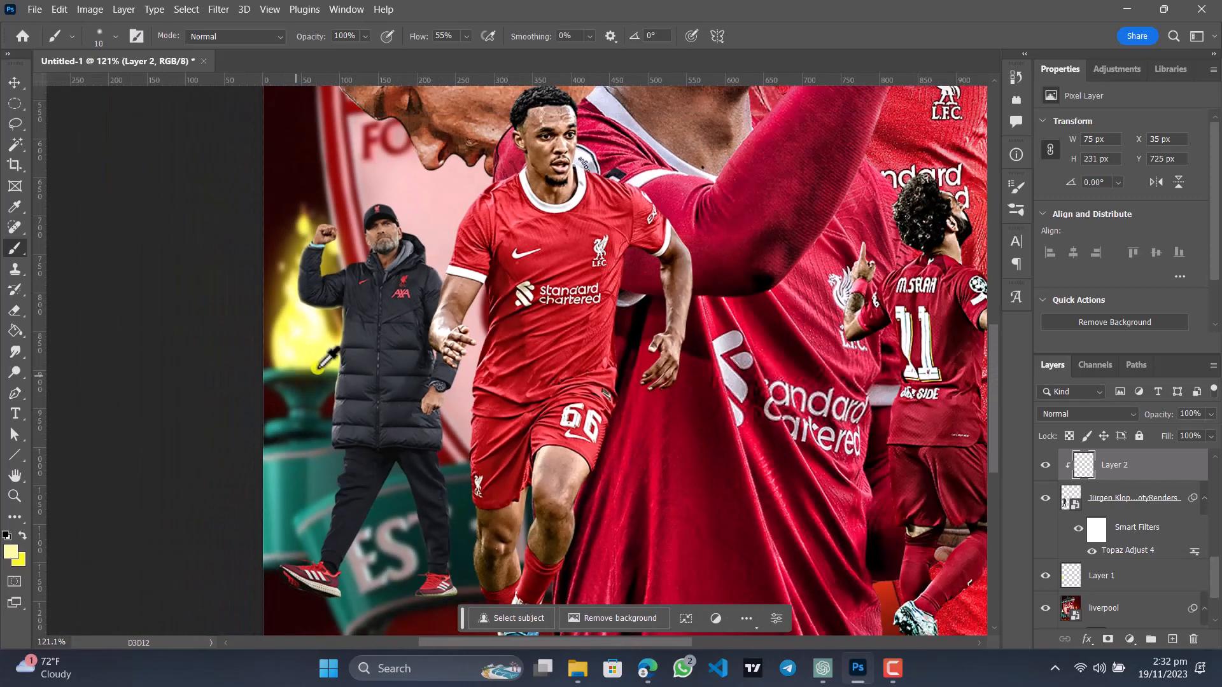
Brush pale yellow rim light along the upper edge of Klopp's raised fist.
alt+scroll(343, 348, up, 4)
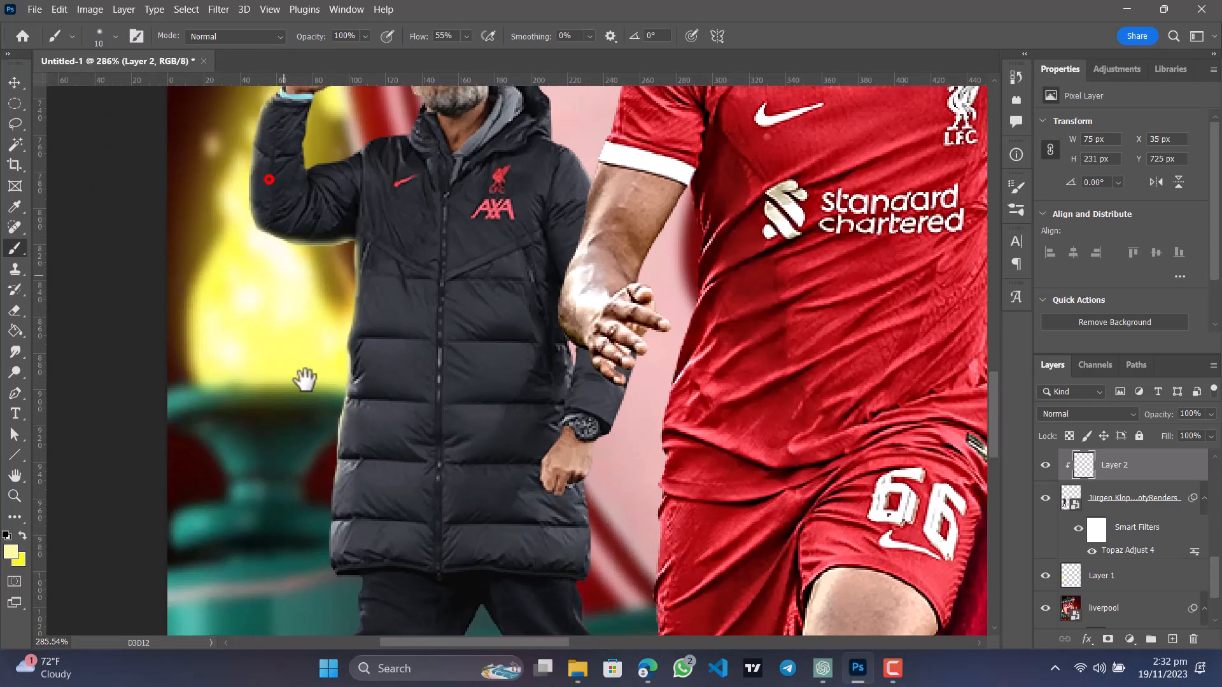
drag(269, 179, 304, 380)
alt+scroll(341, 304, up, 3)
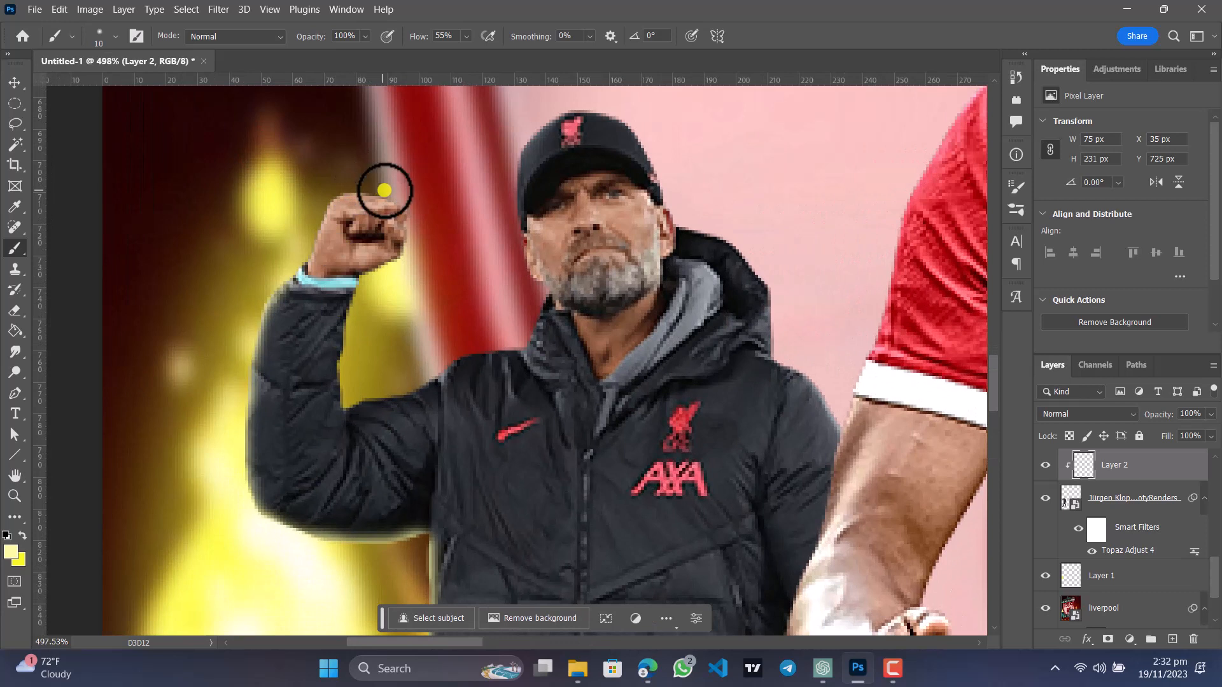
drag(384, 190, 367, 184)
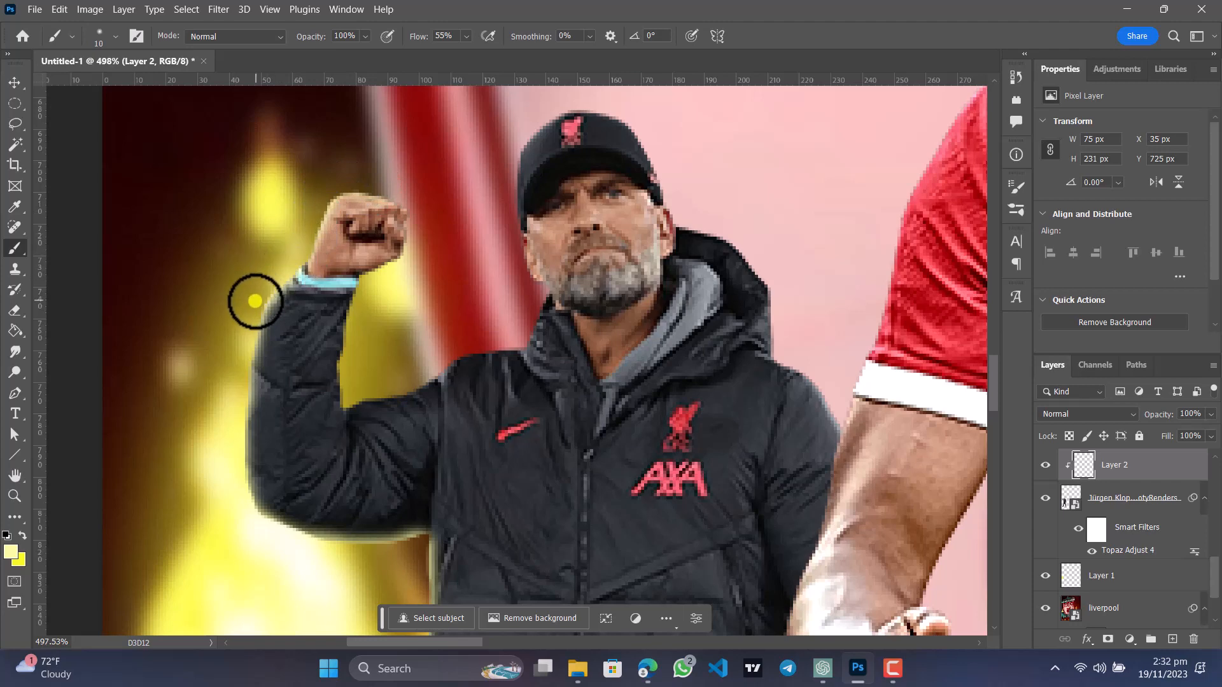
Set the clipped rim light layer's blend mode to Linear Dodge (Add).
scroll(287, 229, down, 4)
scroll(286, 219, down, 2)
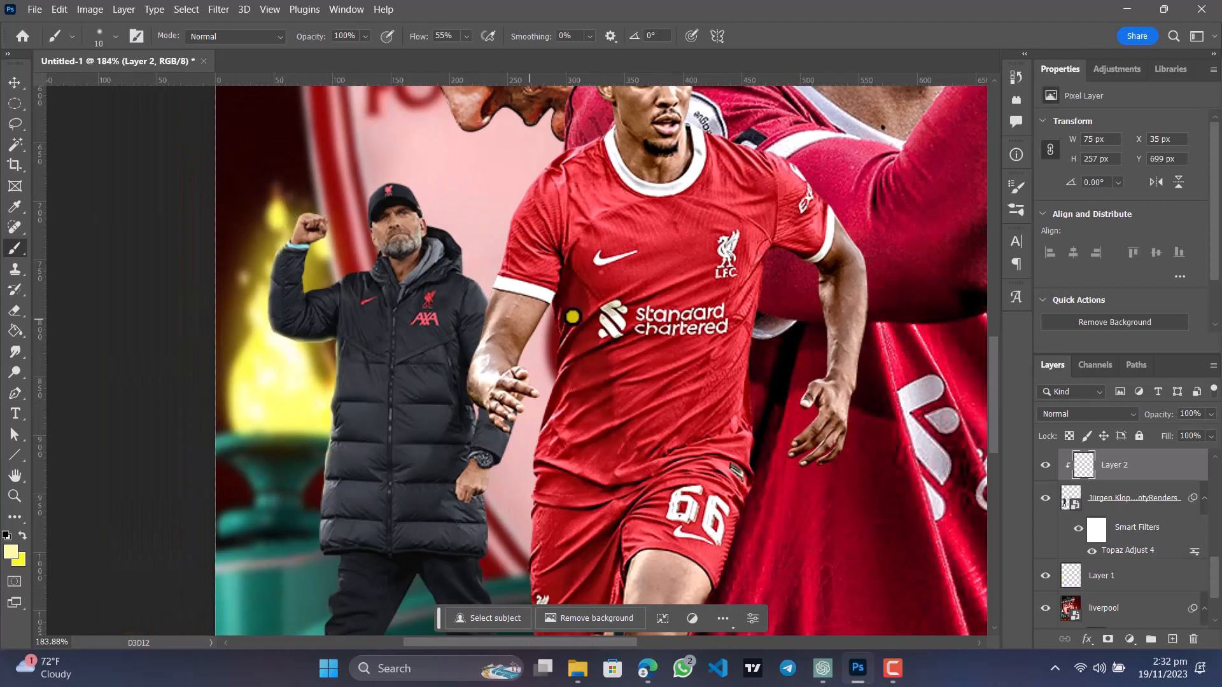
click(1129, 416)
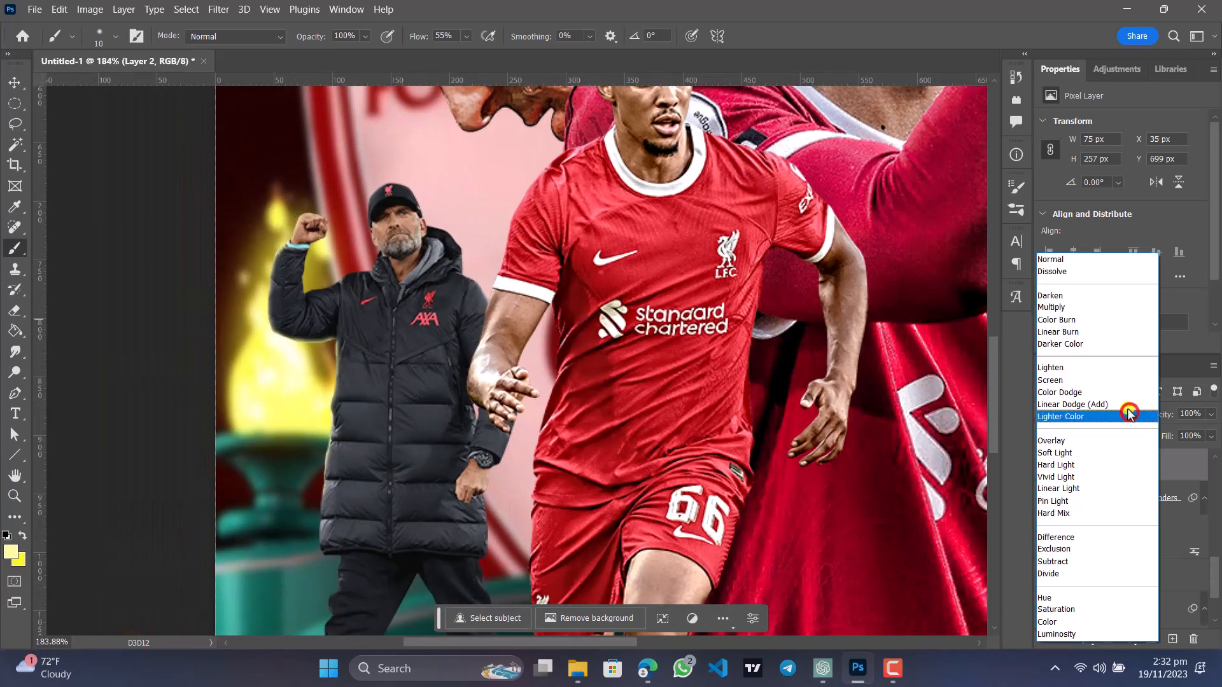
click(1070, 409)
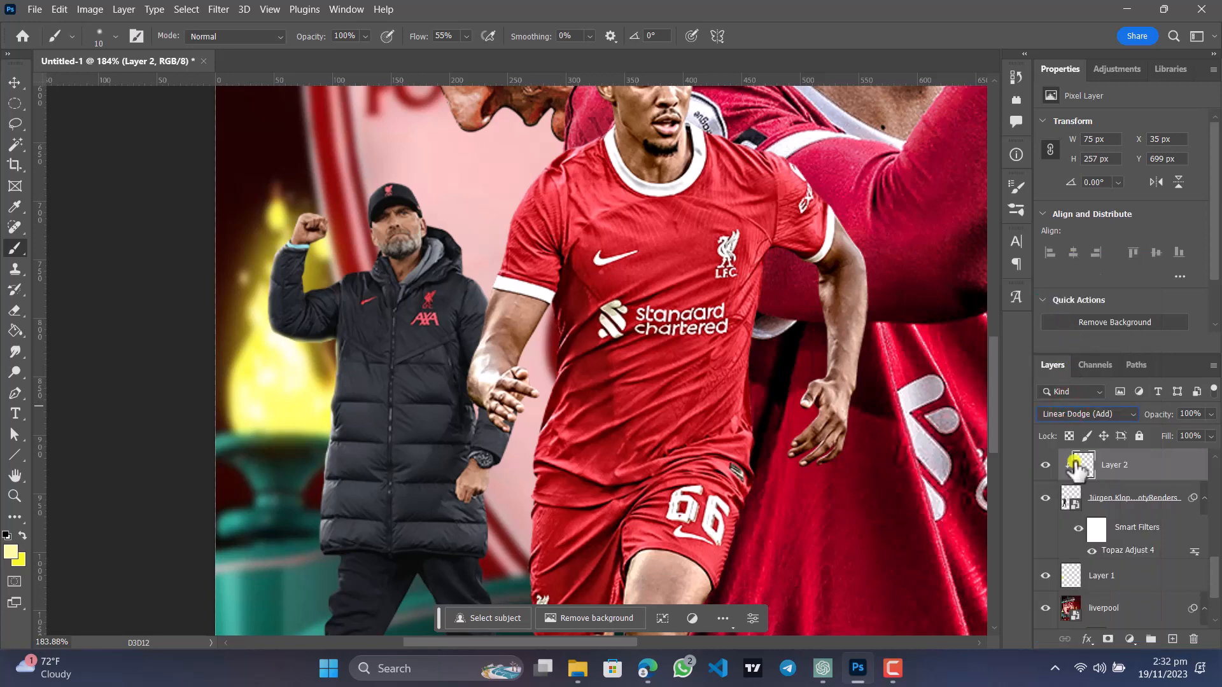
Add another empty layer above the rim light, clip it to the Klopp cut-out, and switch the painting colour to bright yellow.
click(1171, 639)
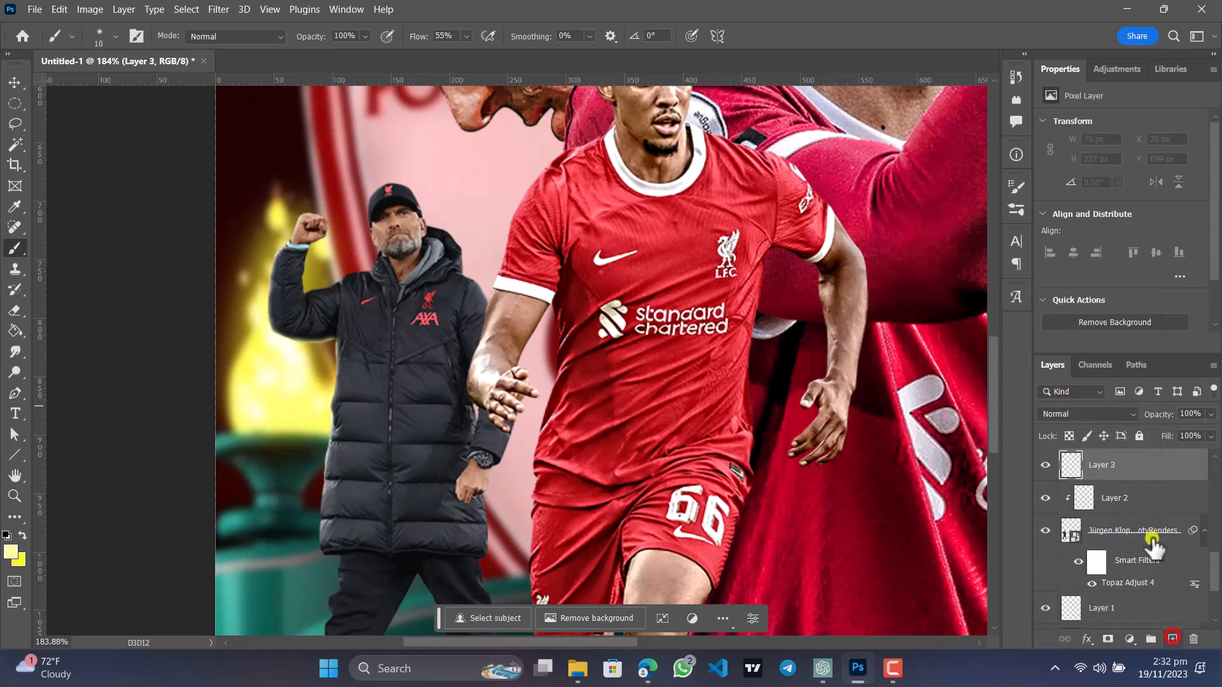
alt+click(1113, 481)
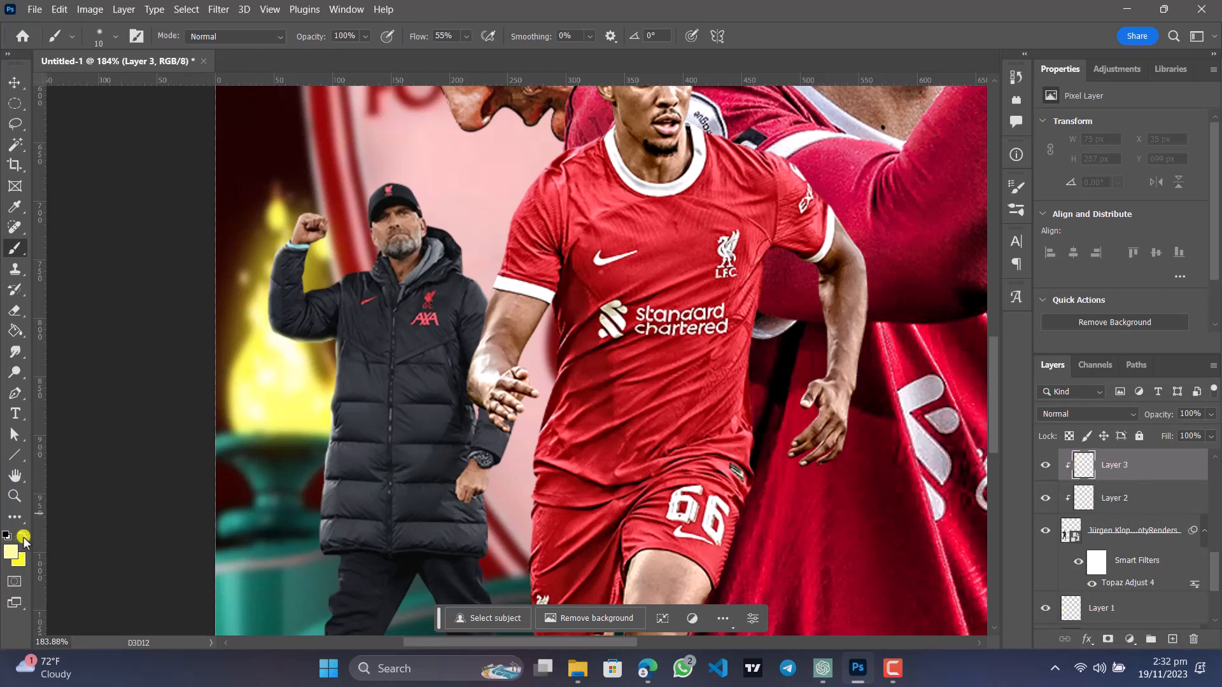
scroll(295, 254, up, 5)
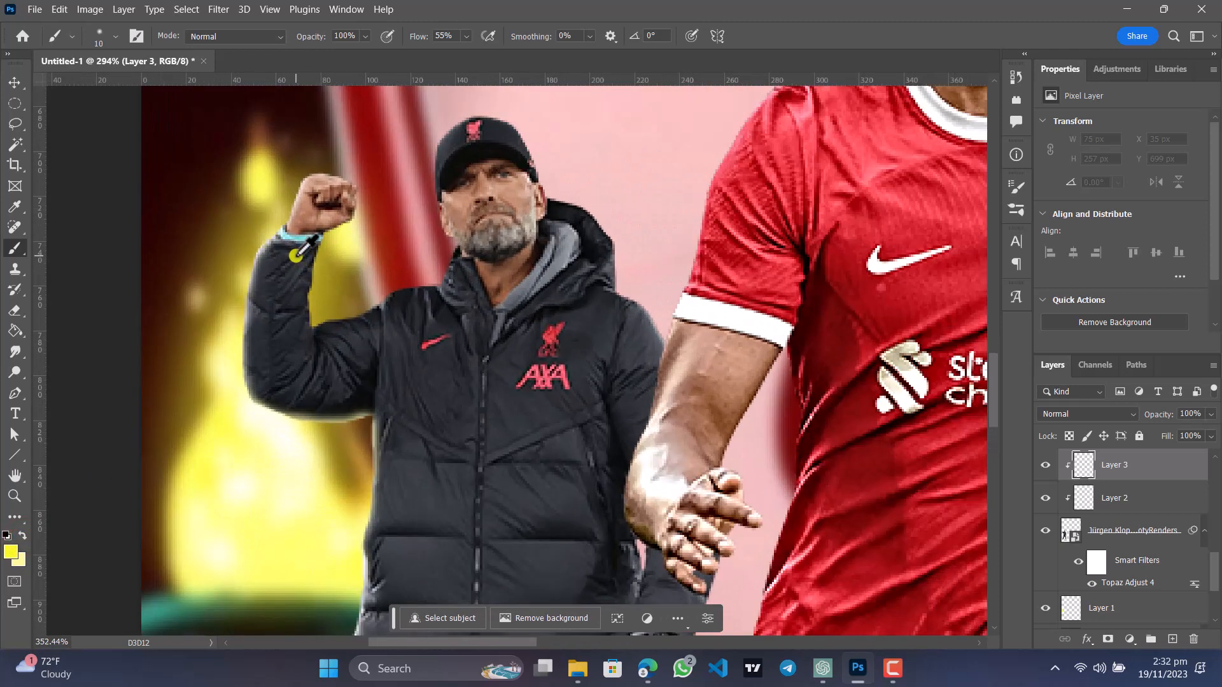
drag(278, 202, 306, 272)
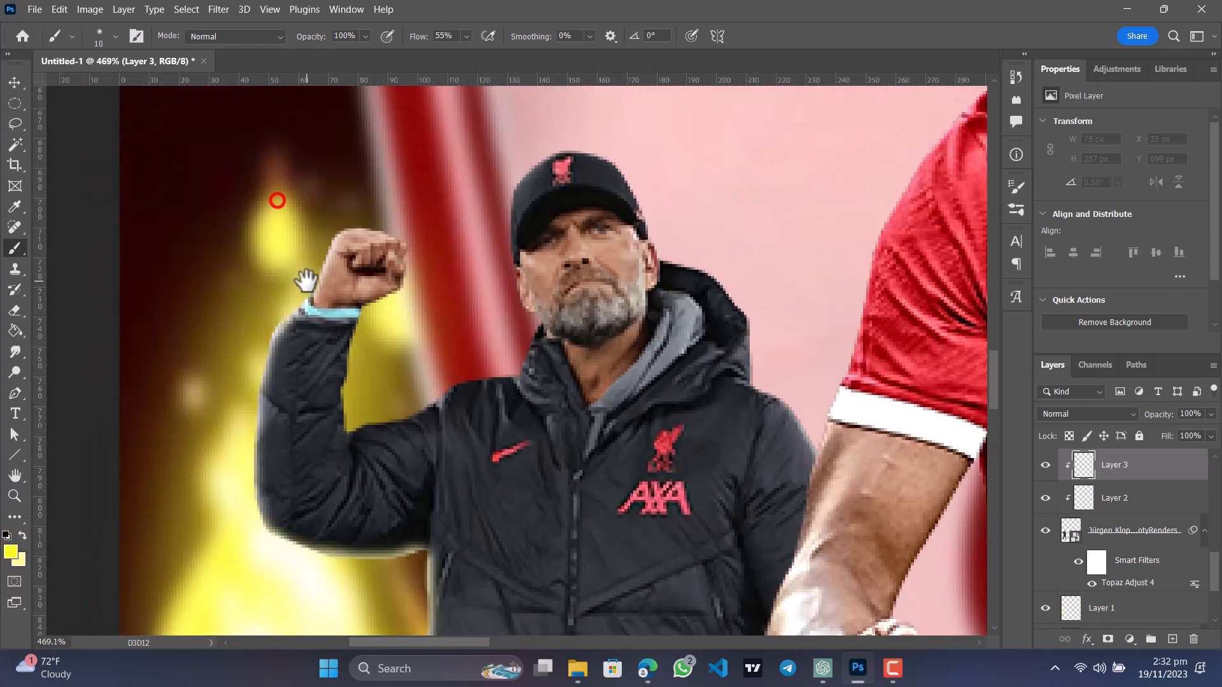
Paint bright yellow light over Klopp's fist, raised arm and flame-side coat edge with a 56 px Soft Round brush.
click(116, 36)
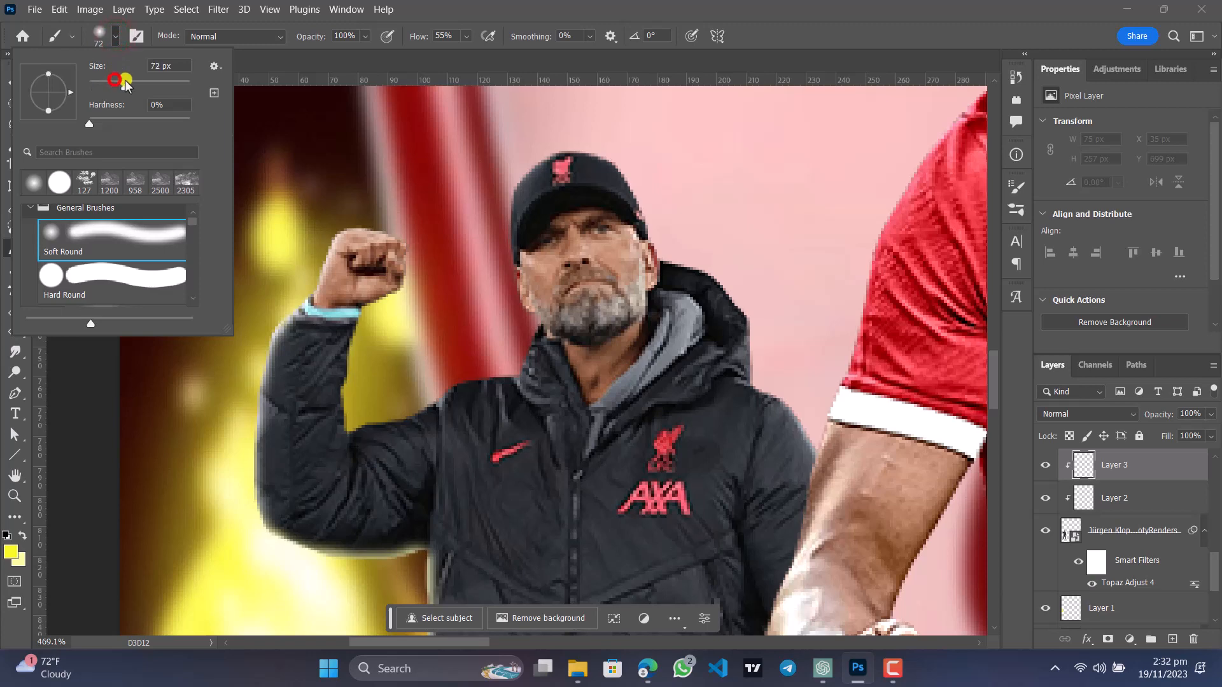
mouse_move(168, 84)
mouse_down()
mouse_move(296, 136)
mouse_move(109, 71)
mouse_up()
click(372, 52)
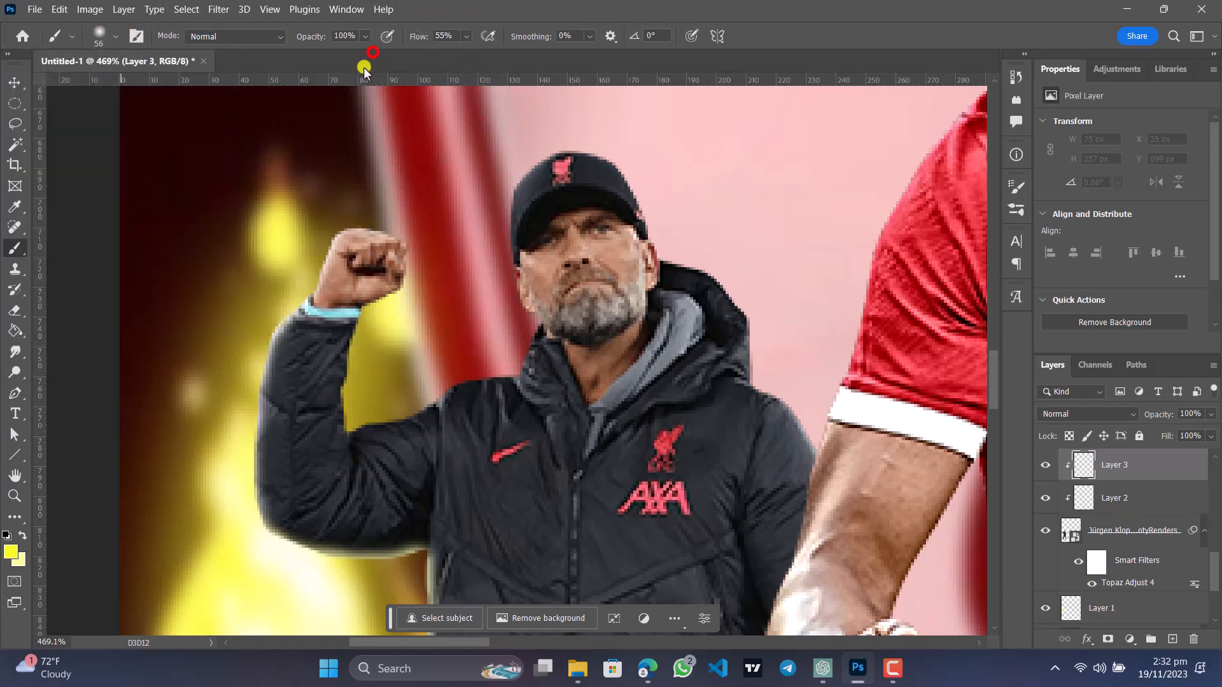
scroll(380, 205, down, 2)
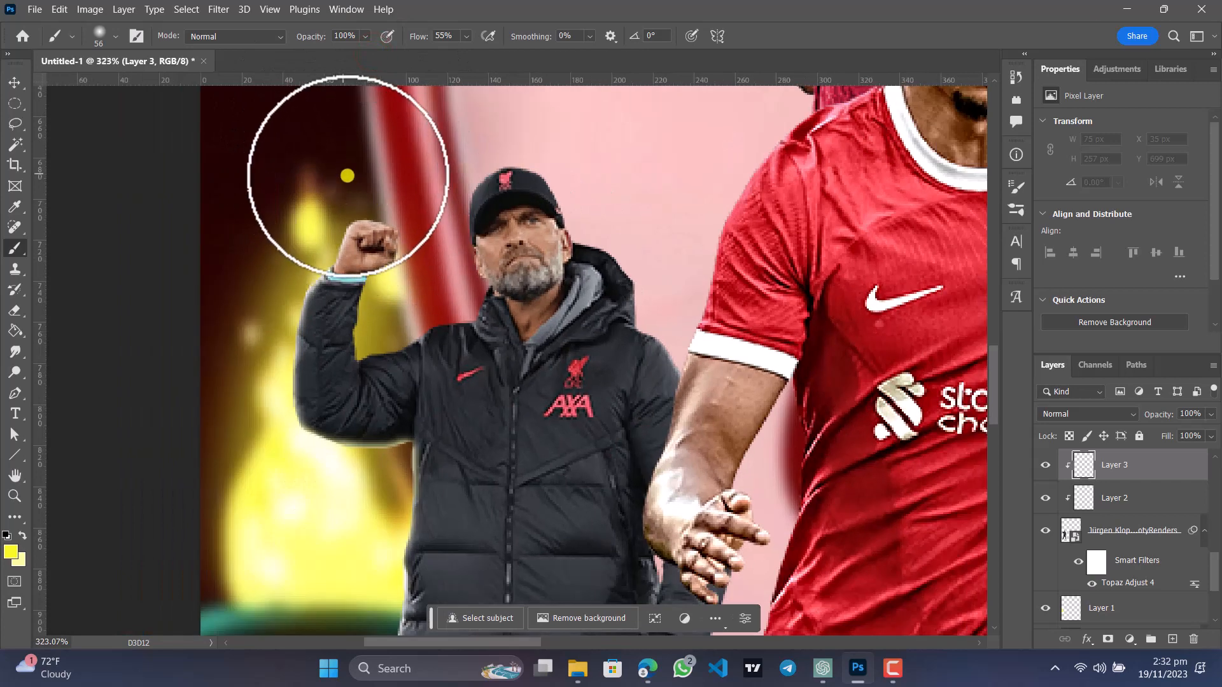
click(382, 175)
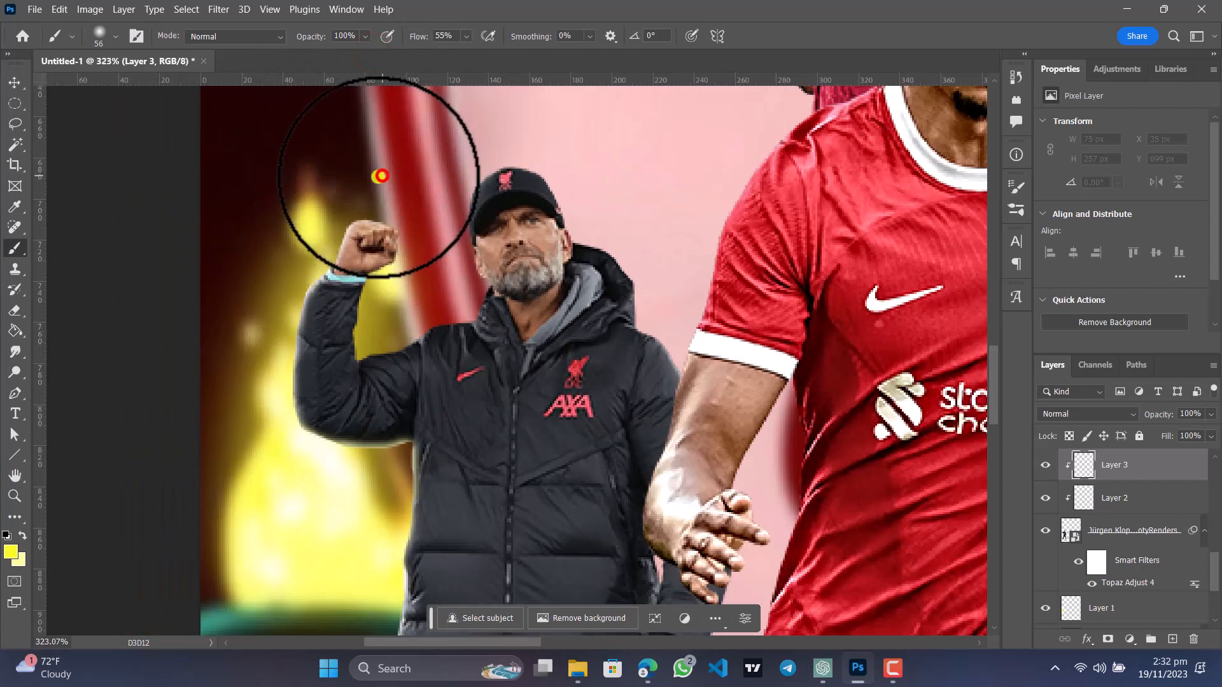
mouse_move(380, 175)
mouse_down()
mouse_move(330, 178)
mouse_move(307, 217)
mouse_up()
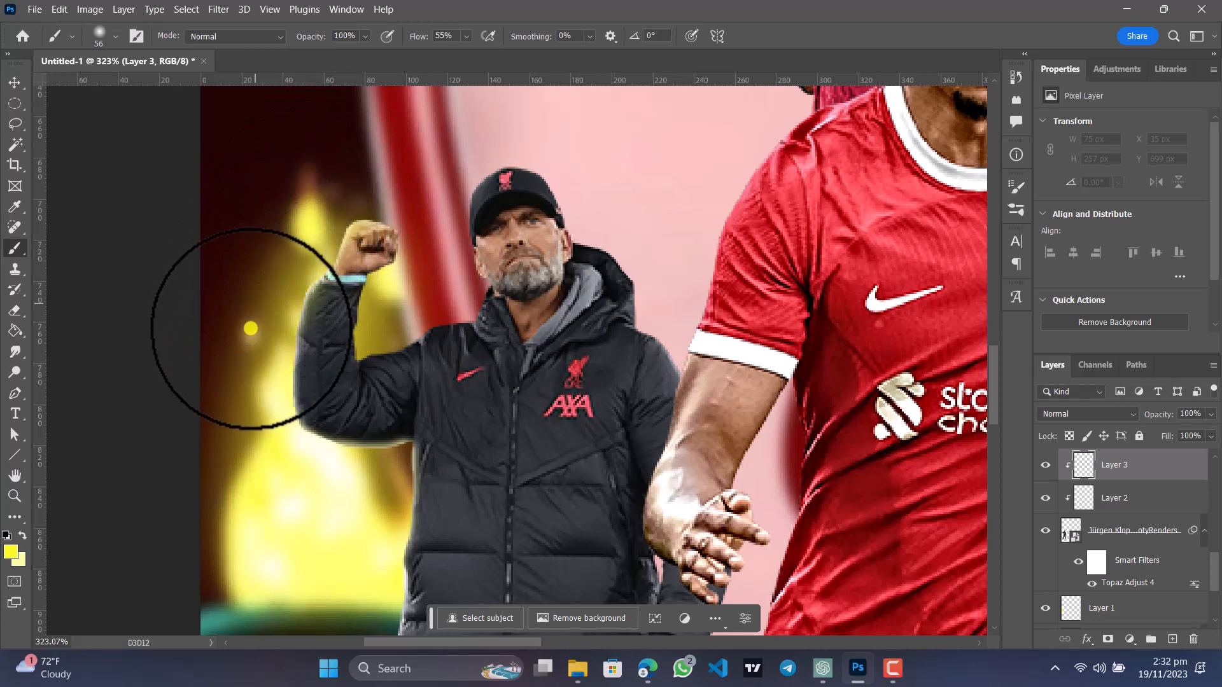
mouse_move(250, 328)
mouse_down()
mouse_move(252, 410)
mouse_move(281, 472)
mouse_move(257, 477)
mouse_move(379, 495)
mouse_move(371, 558)
mouse_move(399, 290)
mouse_up()
key(space)
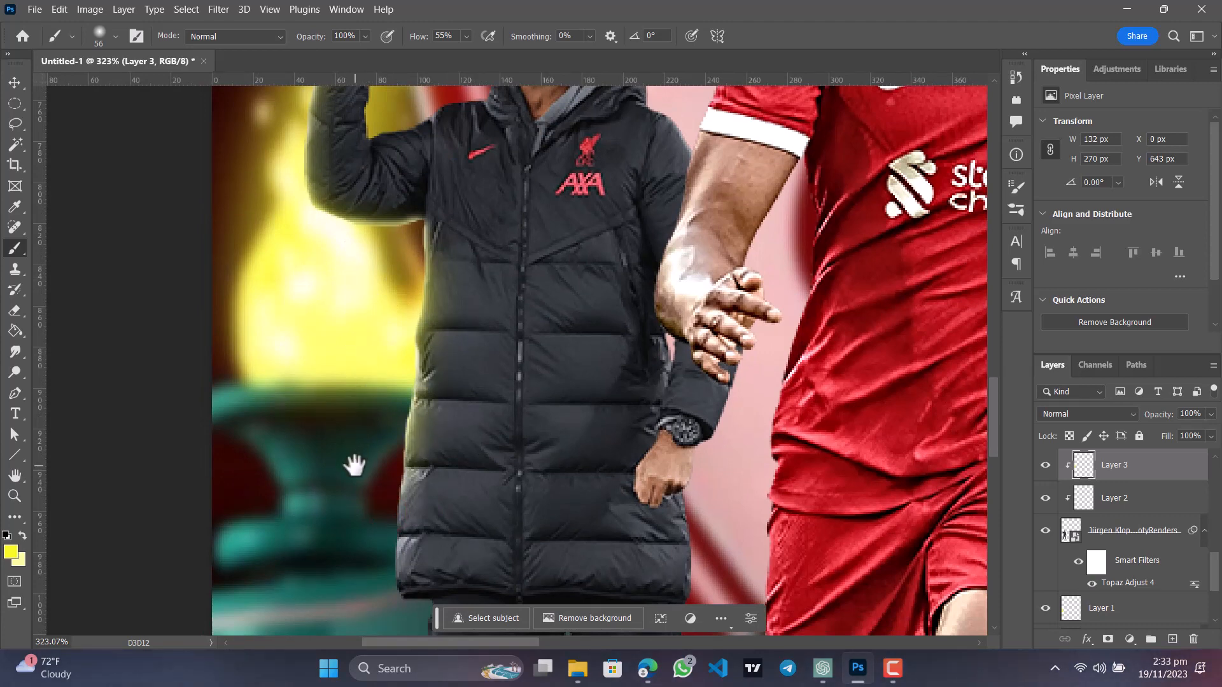
Try the Color Dodge blend mode on the bright yellow layer, compare it hidden and shown, and return it to Normal.
scroll(445, 361, down, 5)
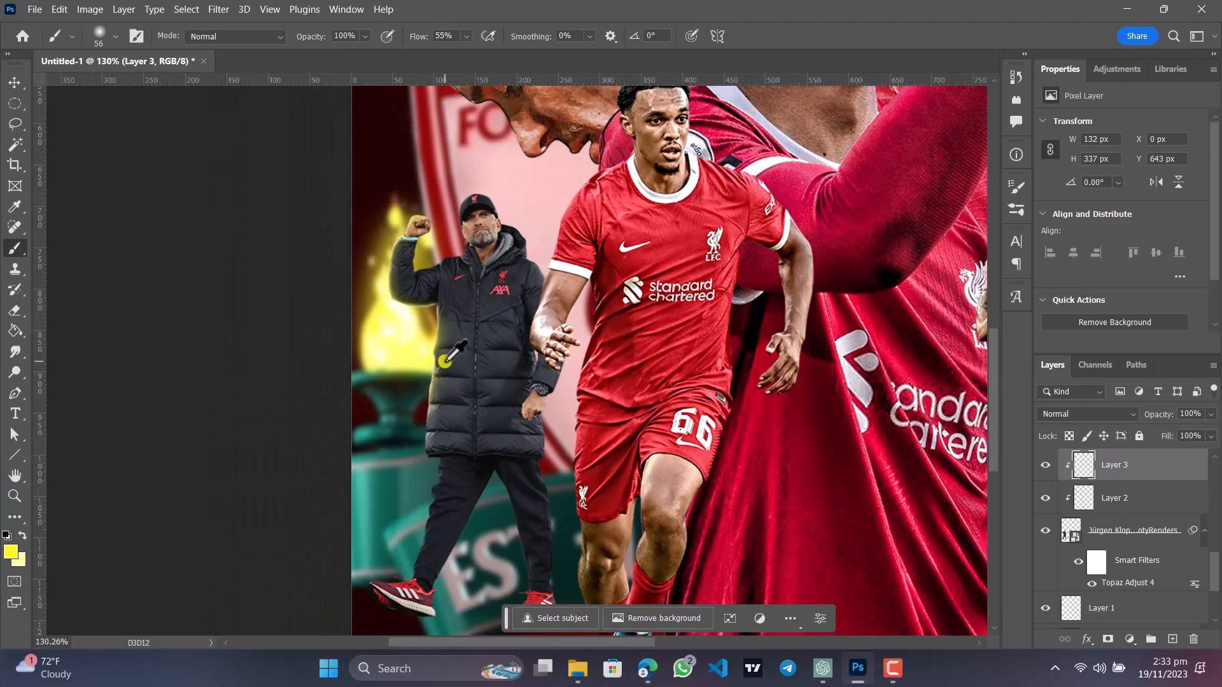
scroll(445, 361, down, 2)
drag(487, 297, 423, 324)
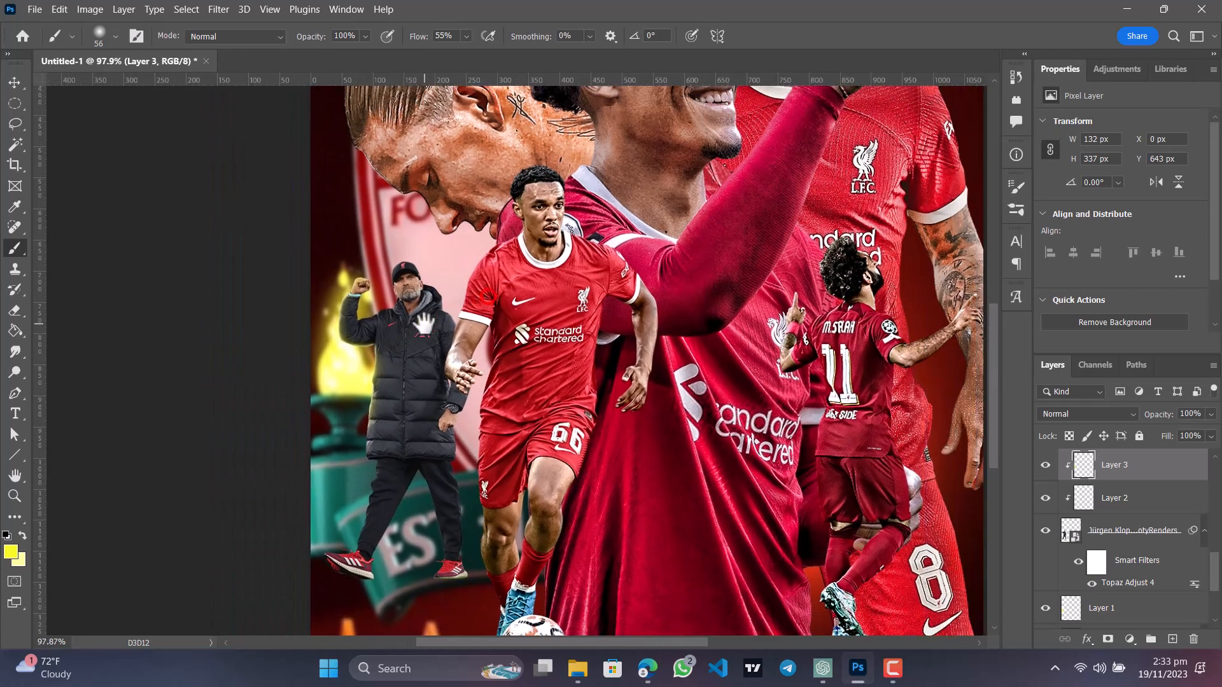
click(1126, 416)
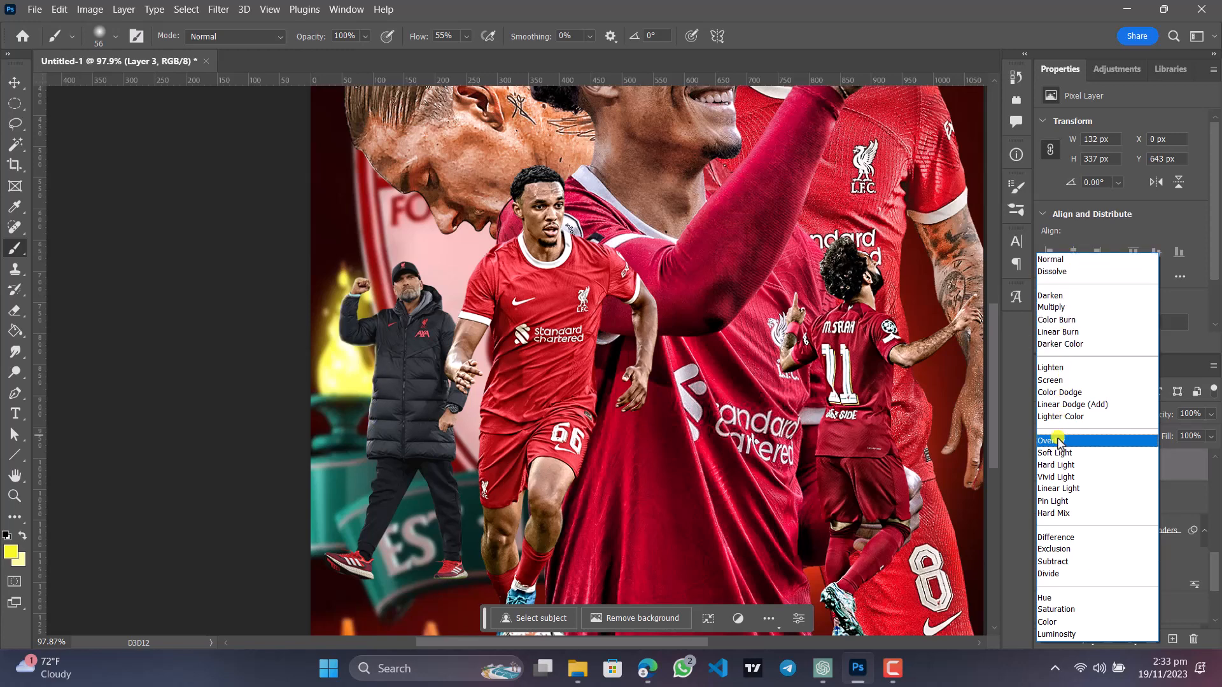
click(1062, 392)
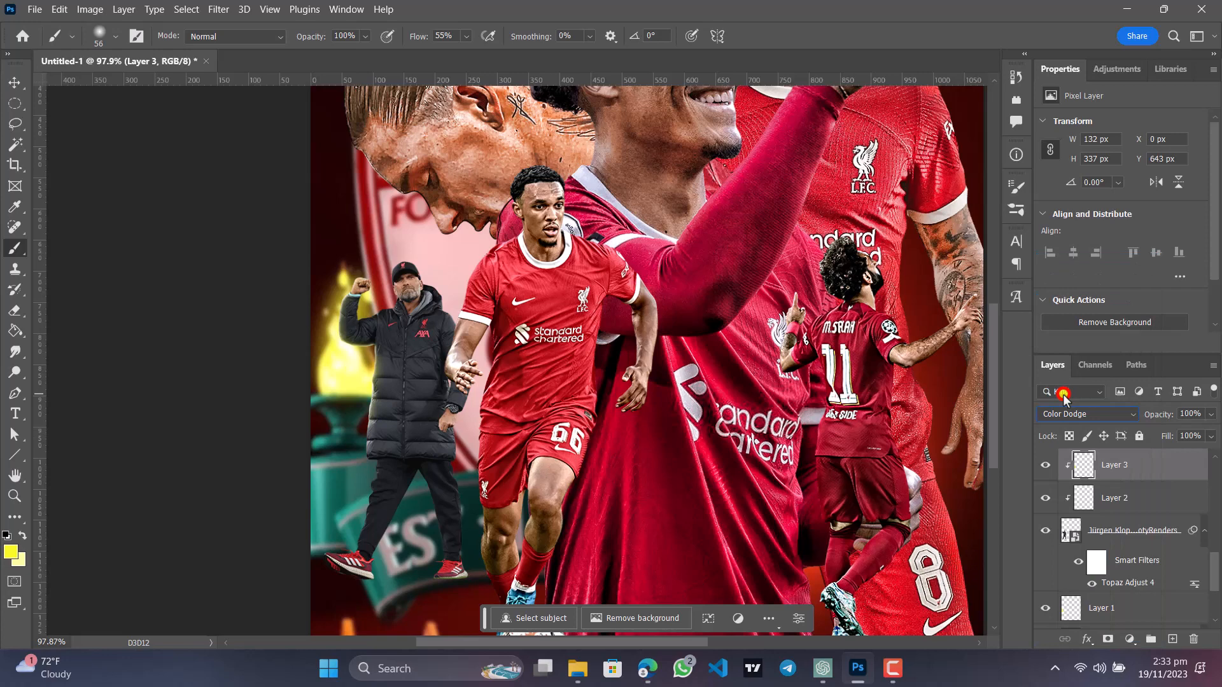
click(1046, 466)
click(1045, 466)
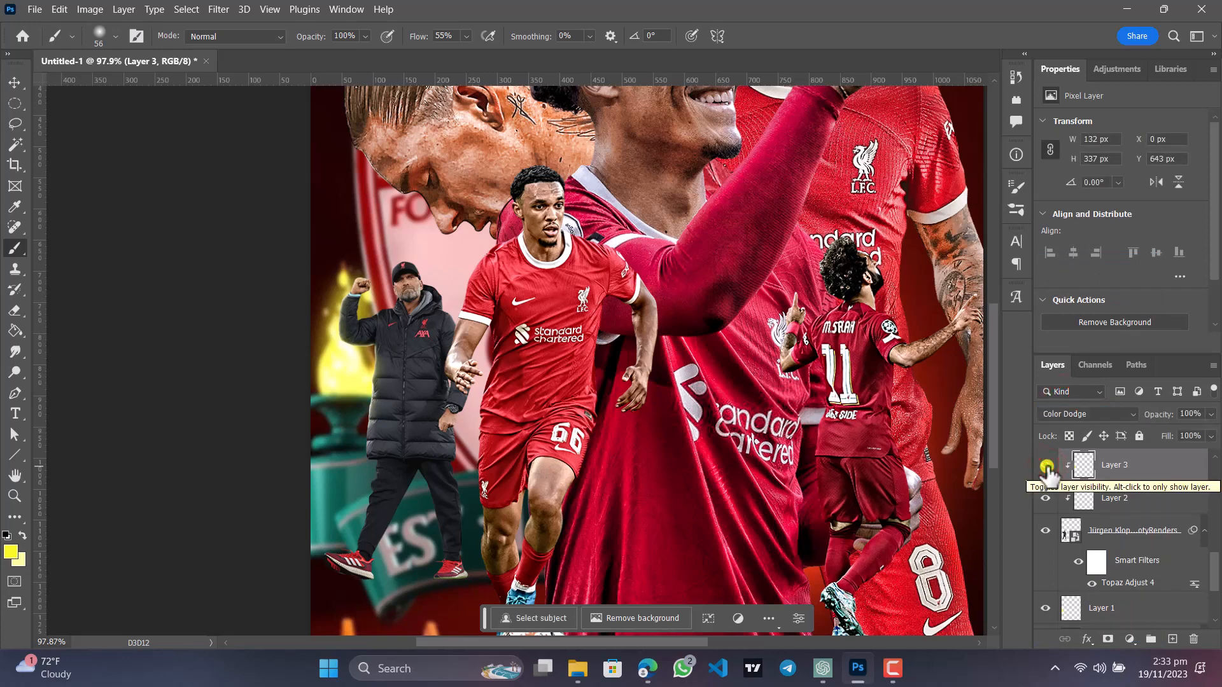
click(1123, 414)
click(1065, 259)
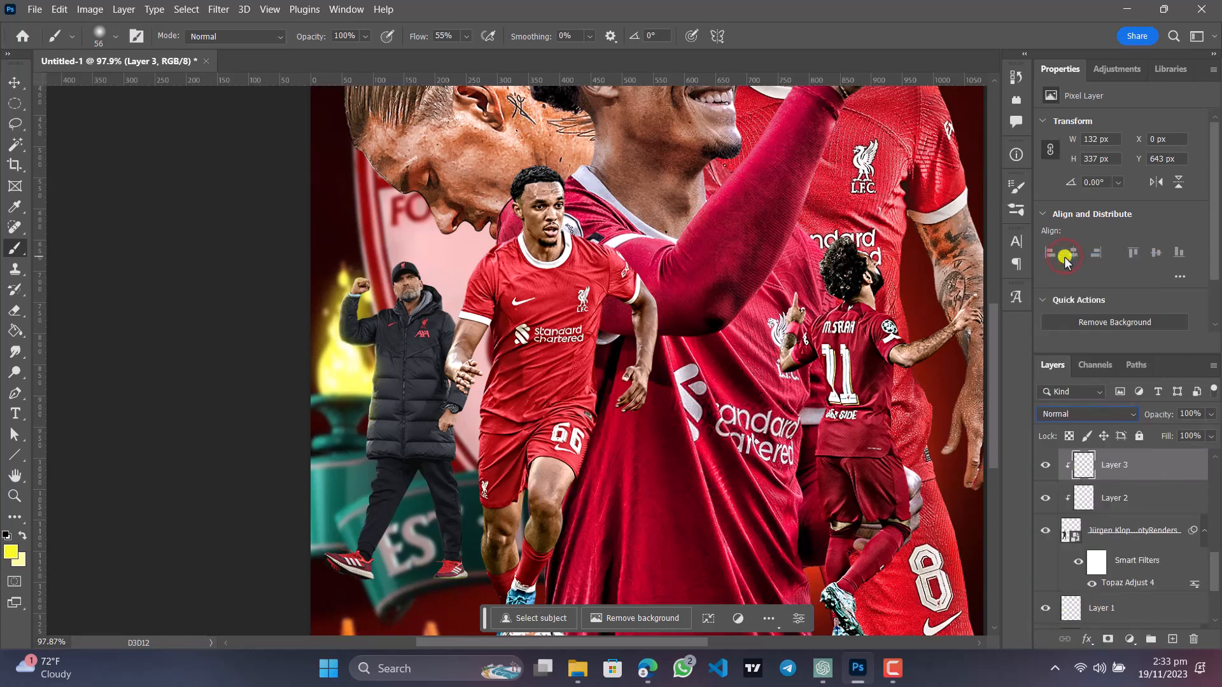
Examine the yellow light on Klopp up close and within the whole poster.
click(21, 81)
scroll(204, 264, down, 2)
scroll(353, 431, up, 5)
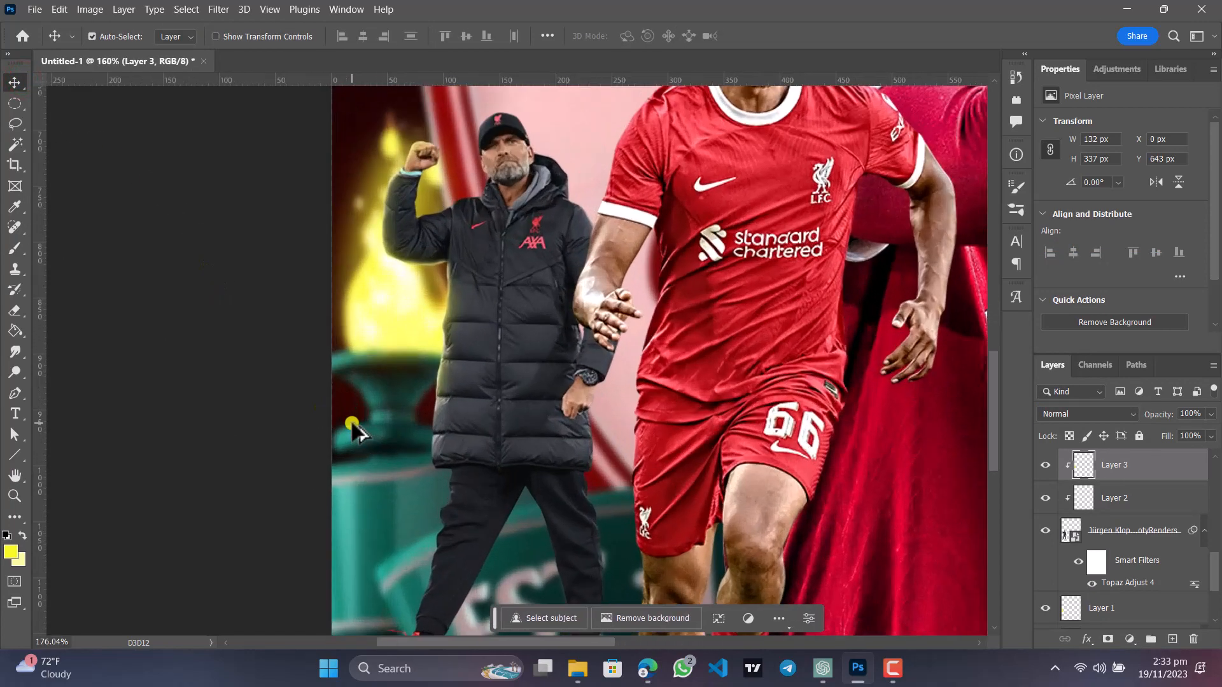
scroll(354, 428, up, 2)
scroll(369, 417, down, 4)
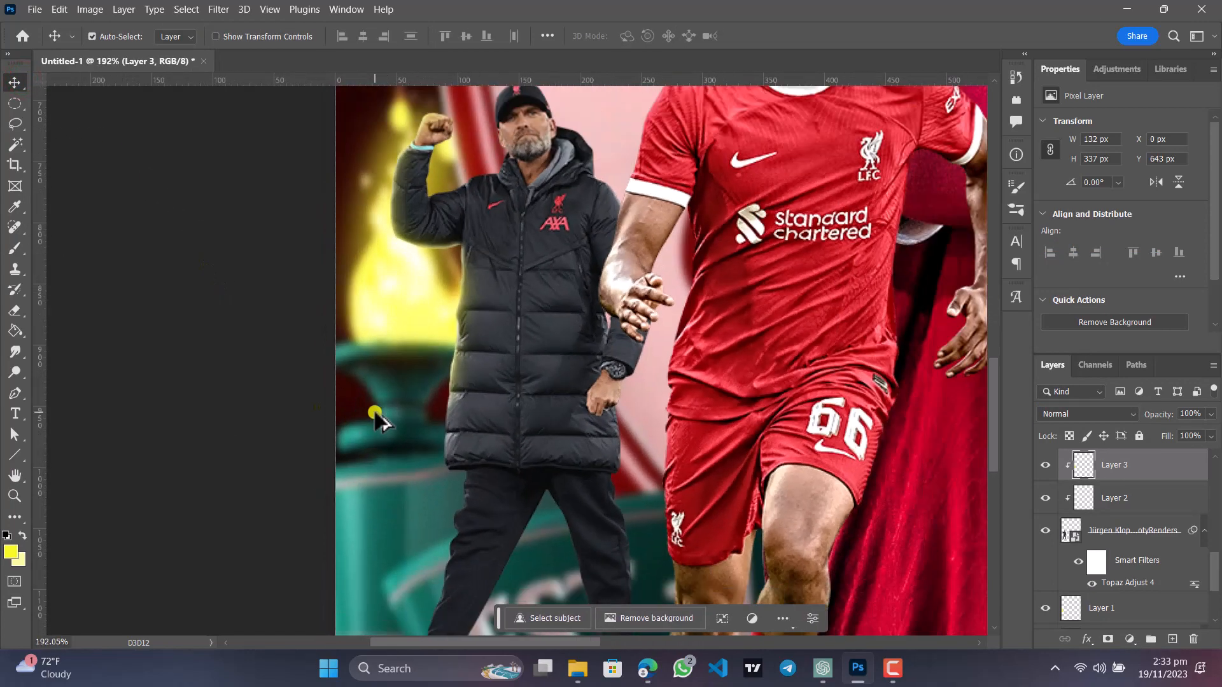
scroll(377, 423, down, 1)
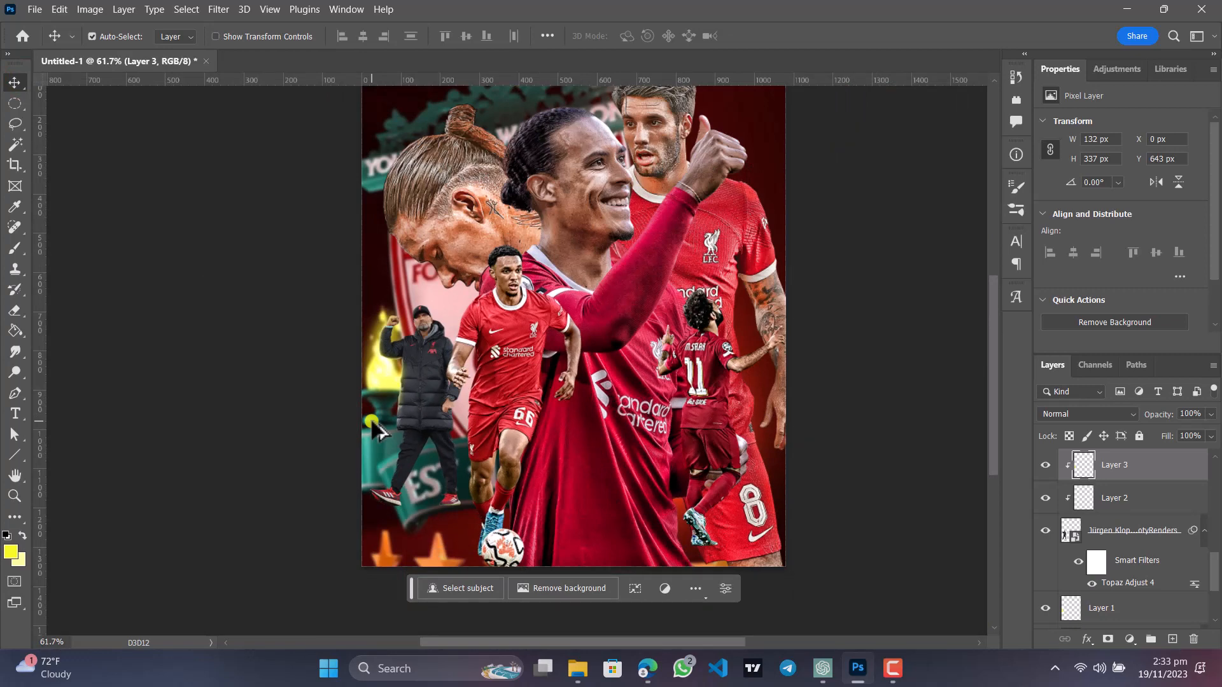
scroll(375, 429, down, 1)
drag(463, 338, 420, 412)
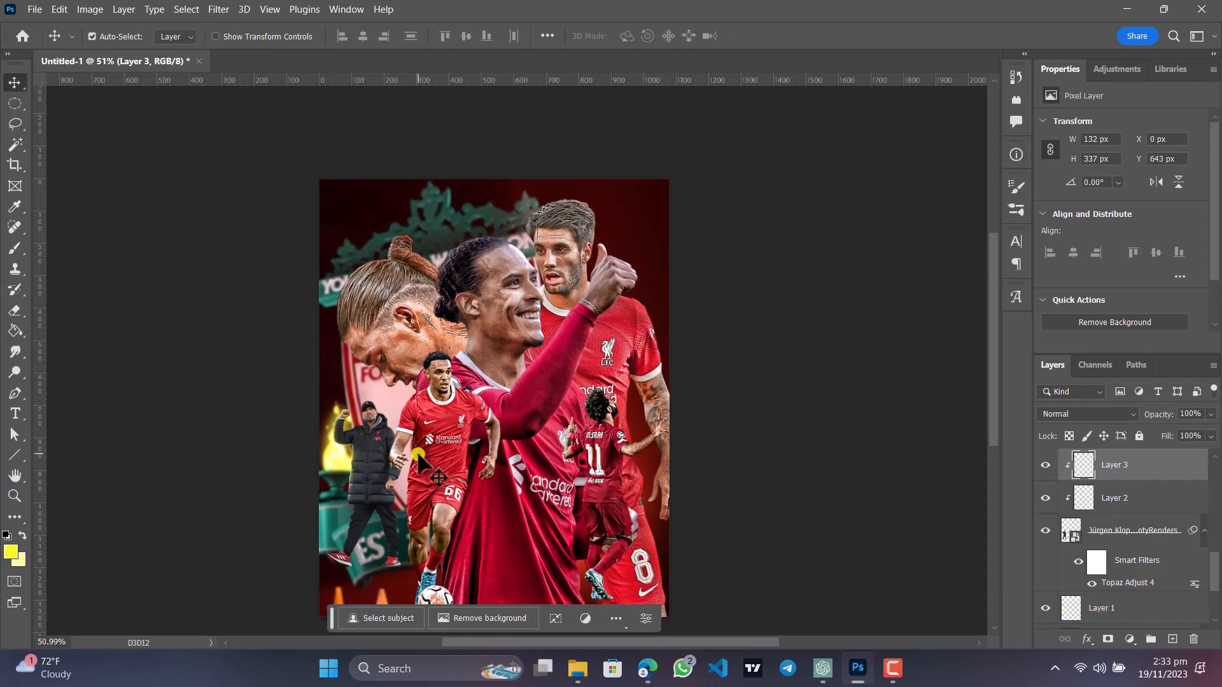
scroll(419, 458, up, 1)
scroll(418, 458, down, 1)
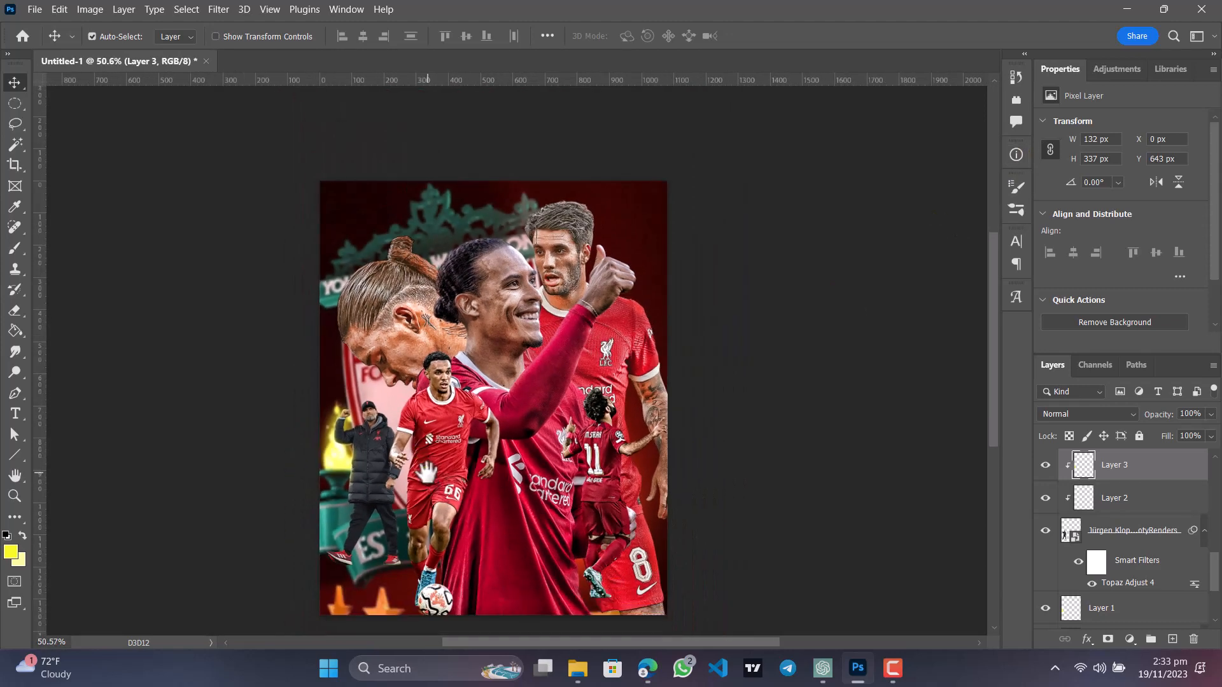
scroll(420, 397, up, 1)
scroll(419, 396, up, 2)
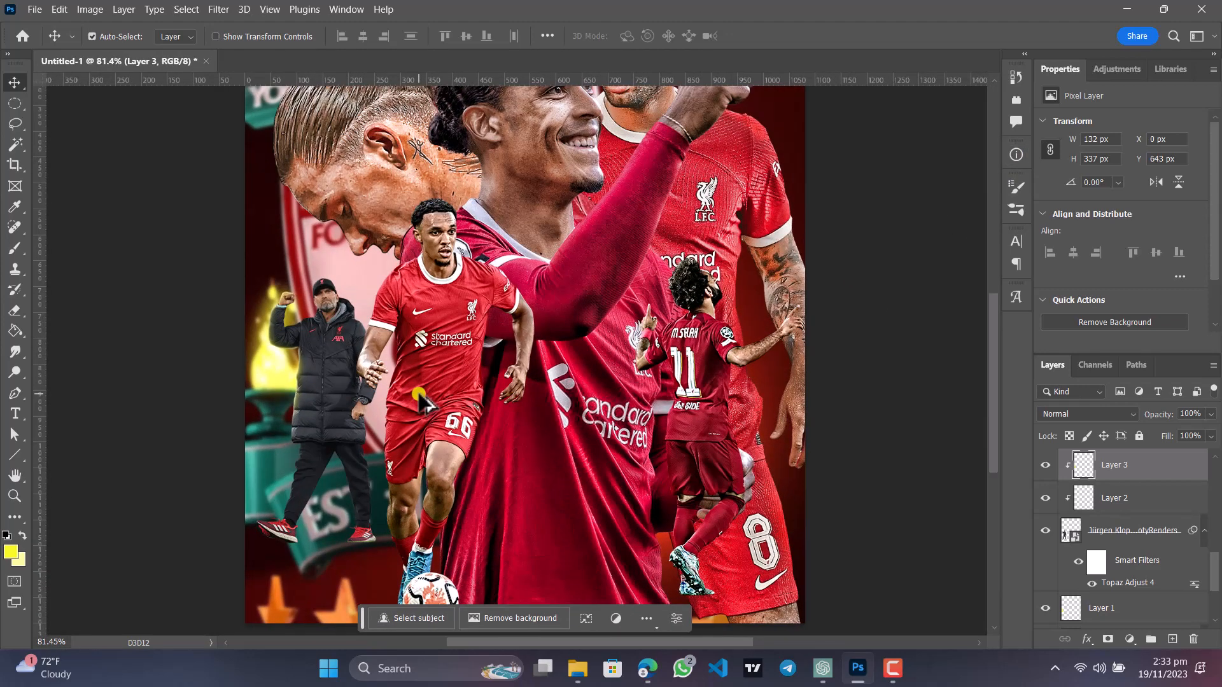
Check the blend modes of the two light layers clipped to the Klopp cut-out and review the options available for the upper one.
click(1141, 499)
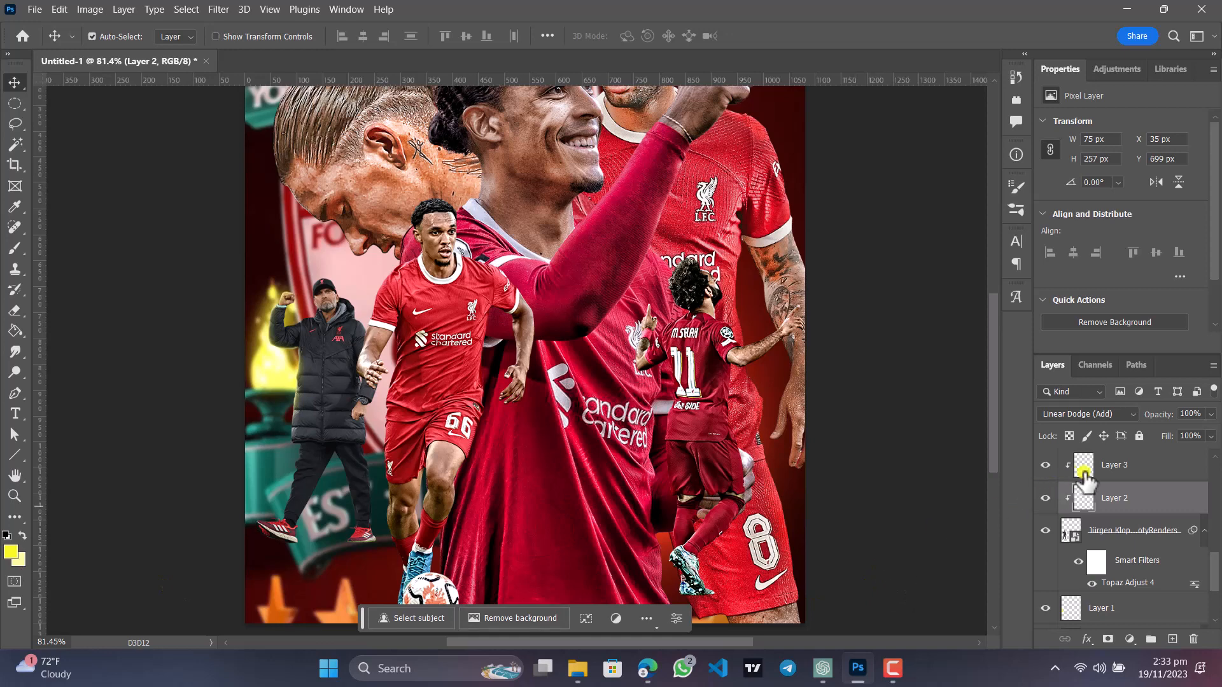
click(1102, 467)
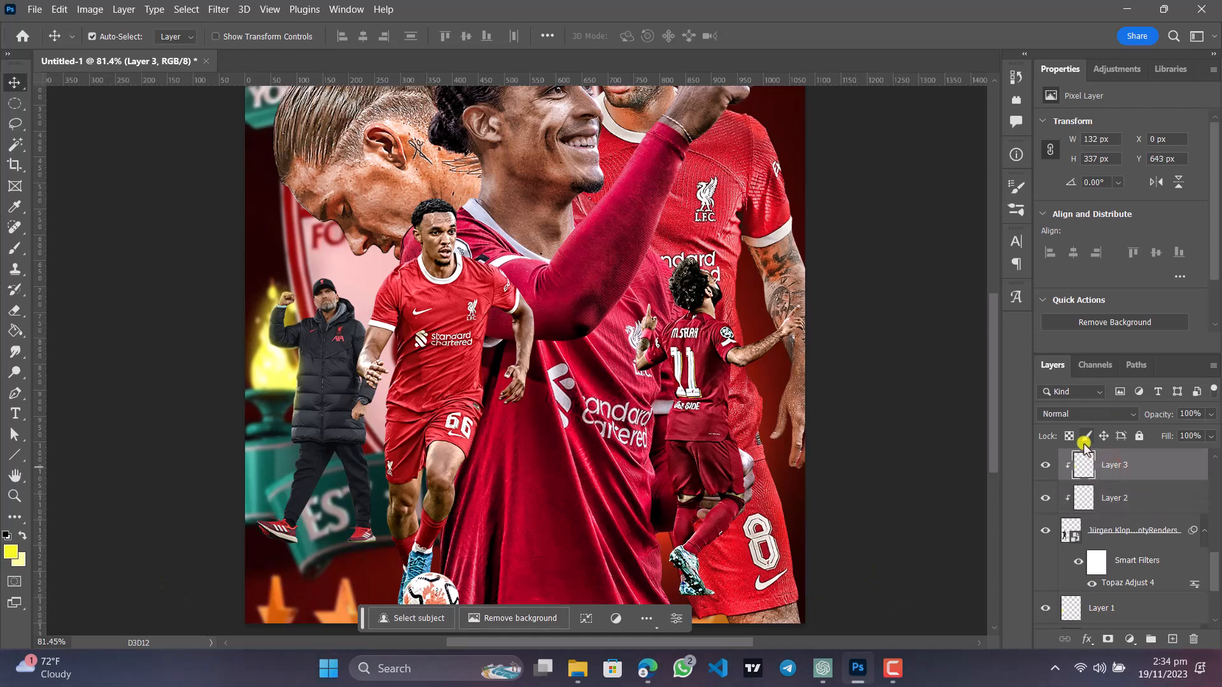
scroll(665, 439, up, 1)
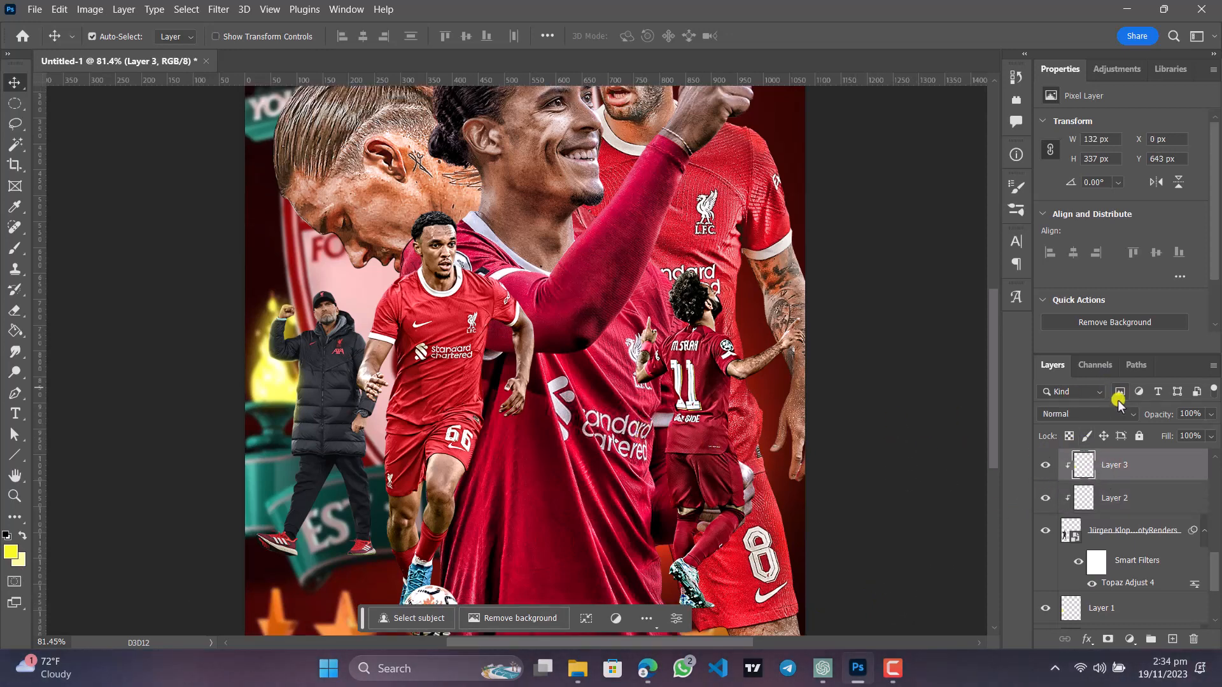
click(1119, 413)
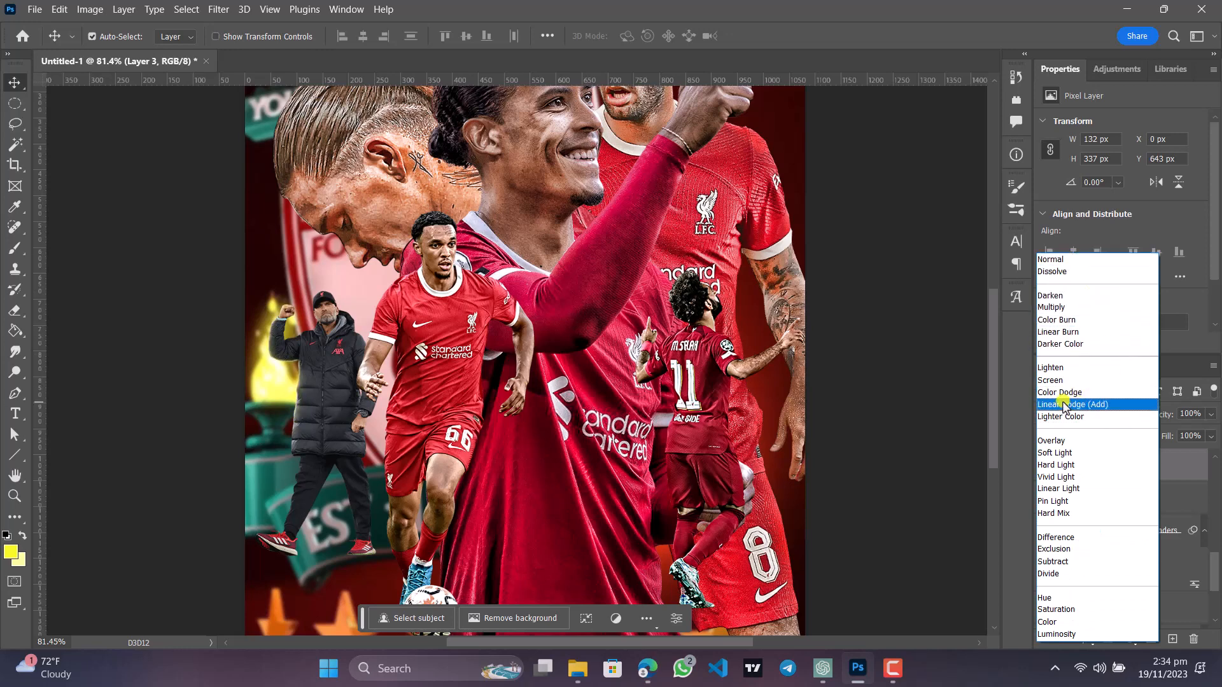
click(883, 448)
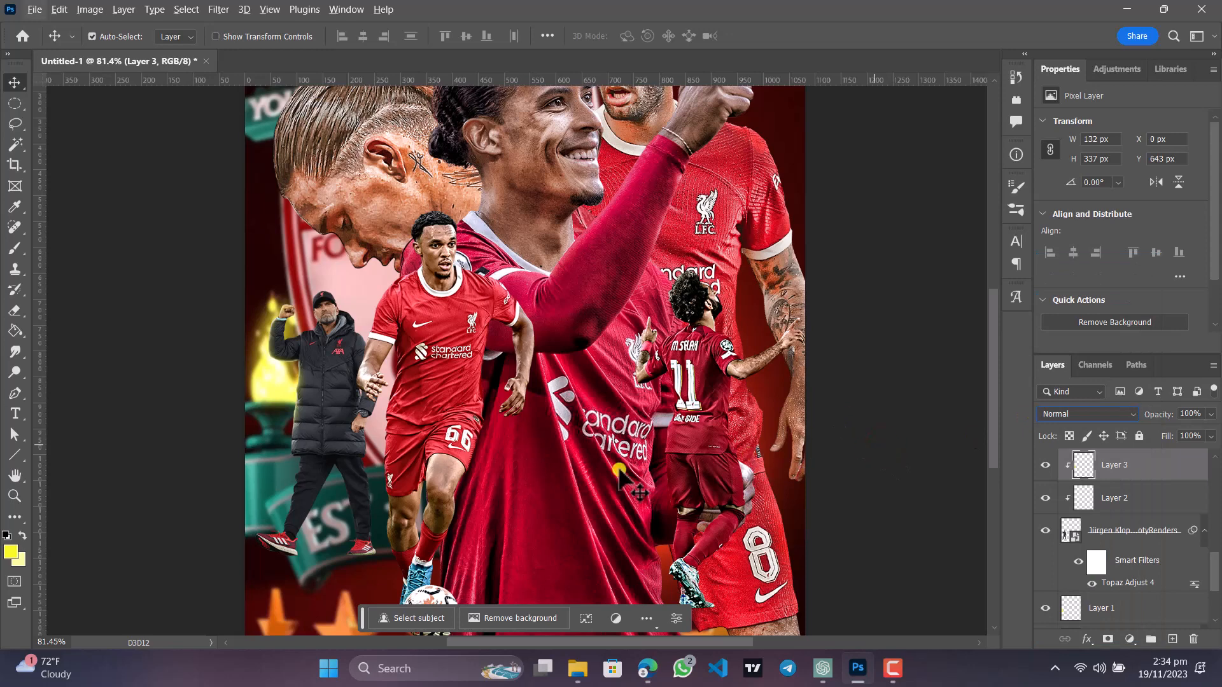
click(1107, 155)
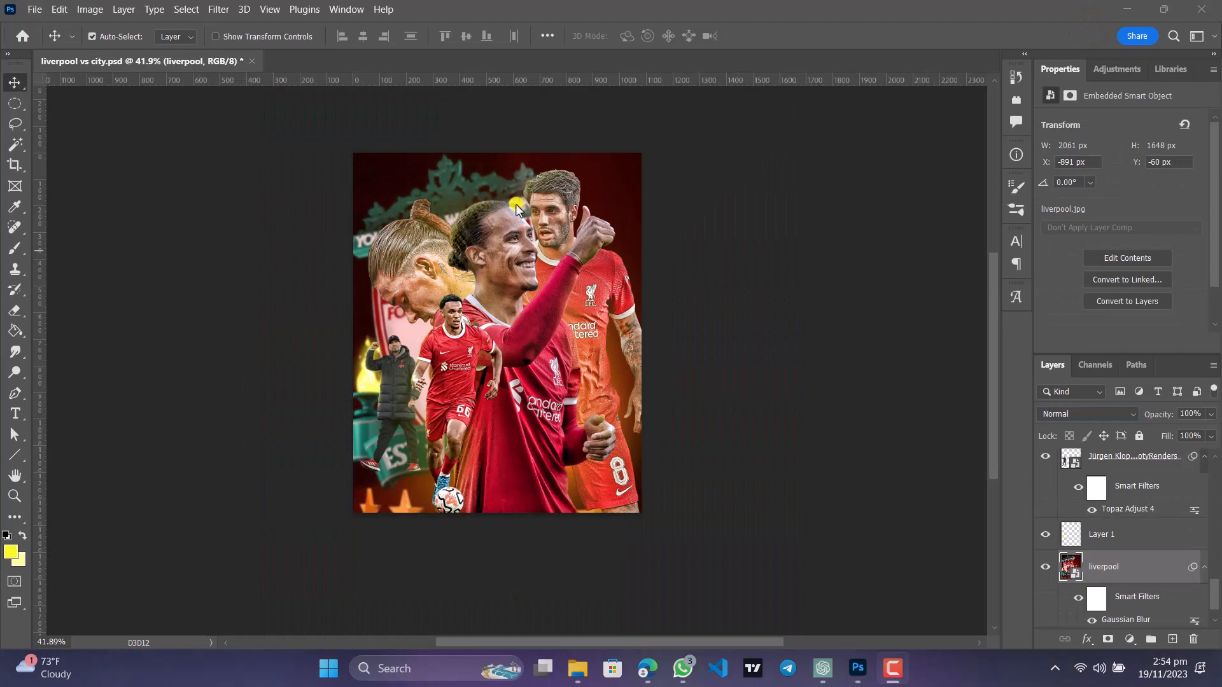
scroll(477, 286, down, 2)
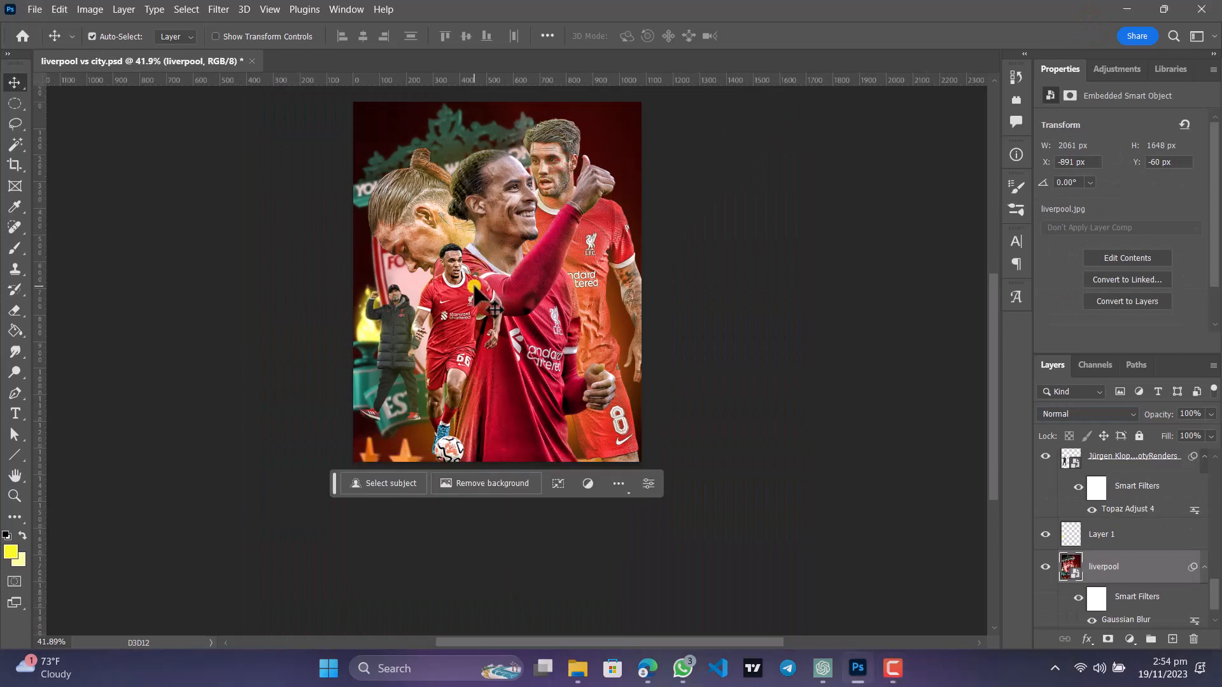
scroll(477, 290, up, 1)
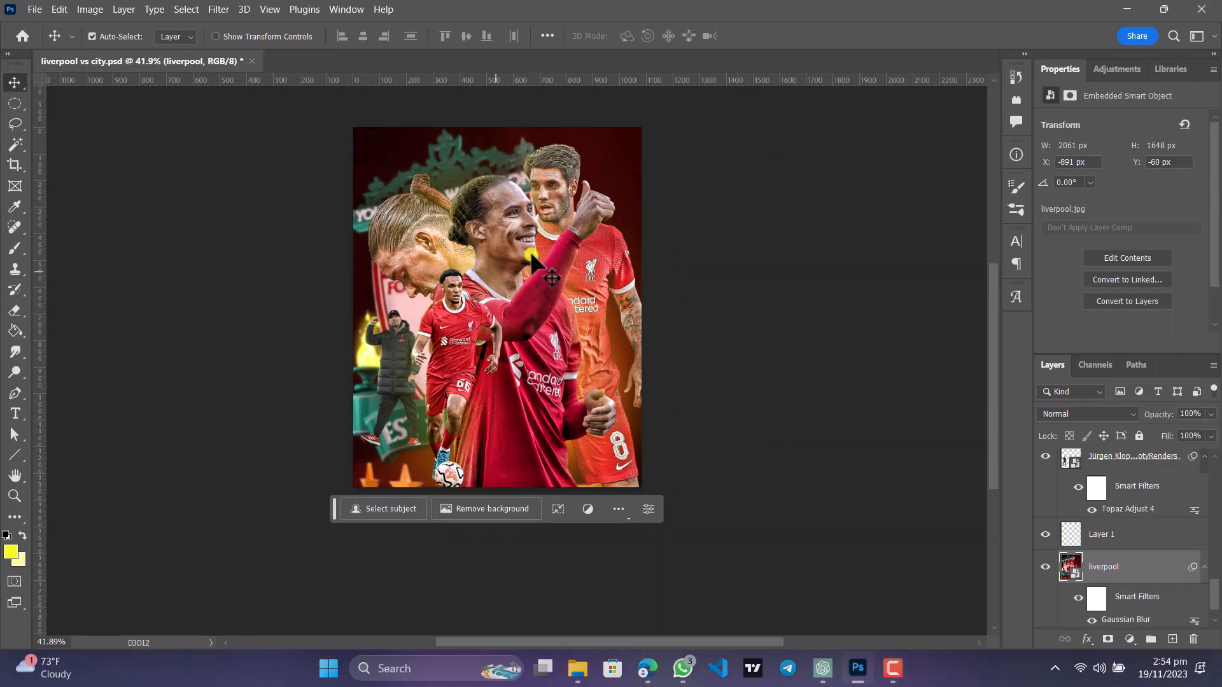
click(579, 294)
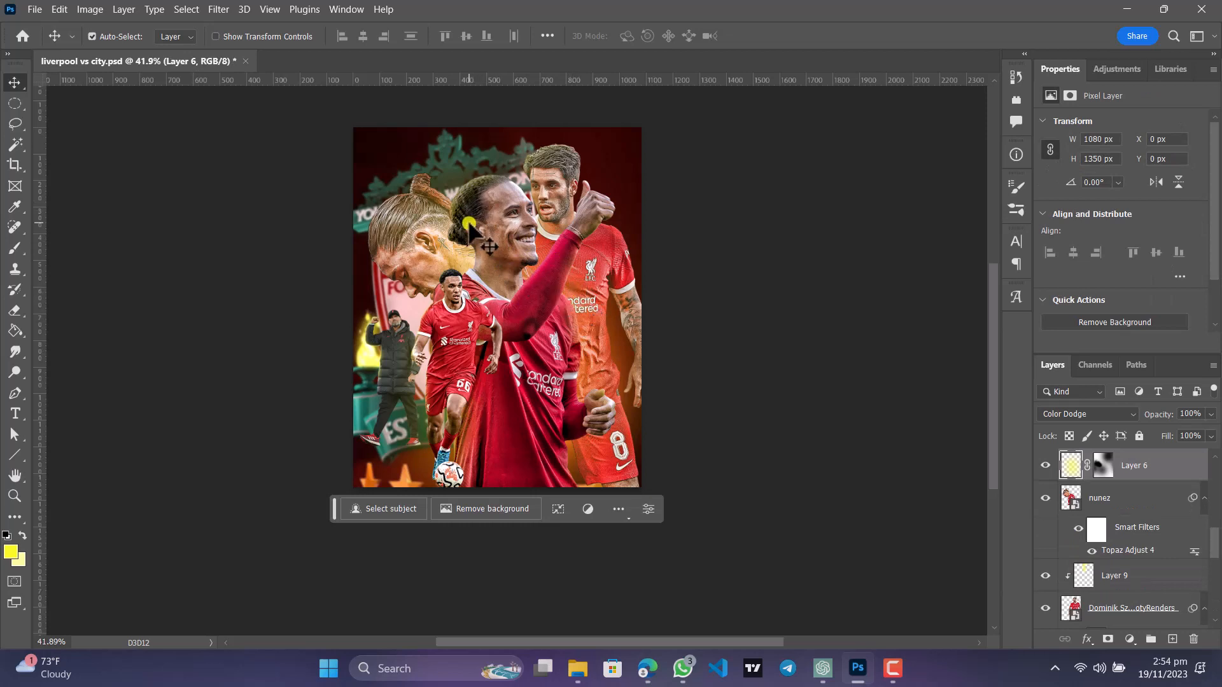
click(16, 248)
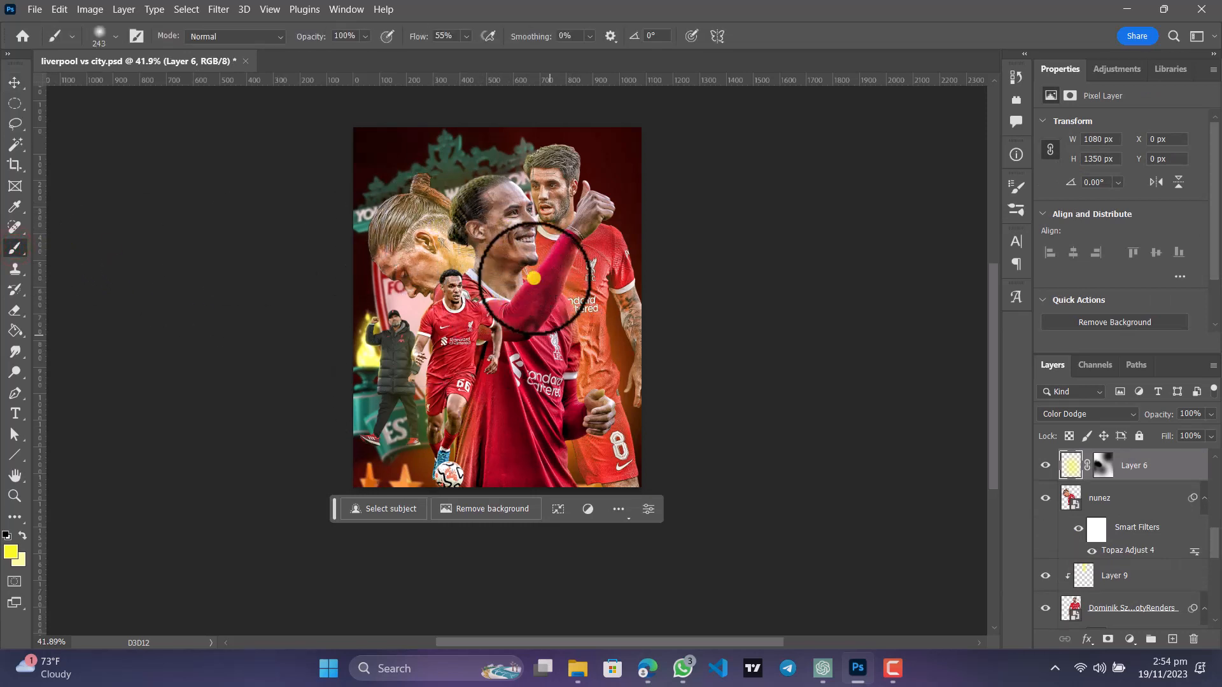
click(15, 83)
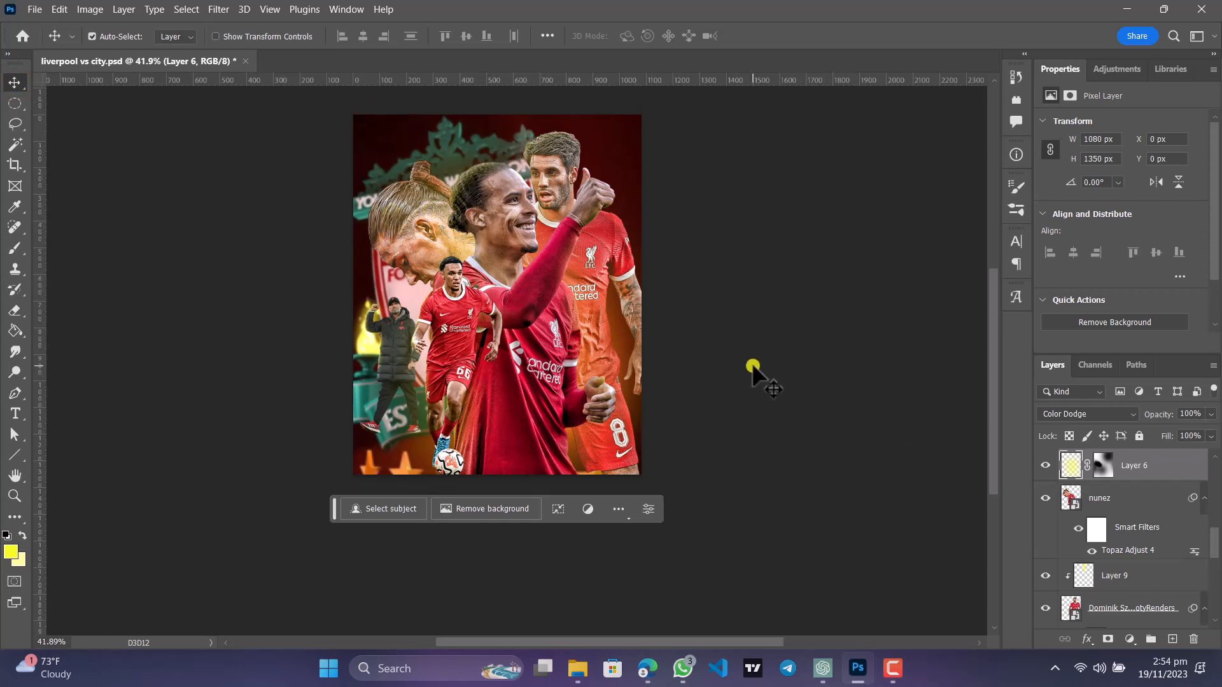
Add a Gradient Map adjustment layer directly above the liverpool background image and open its gradient for editing.
scroll(1103, 496, down, 2)
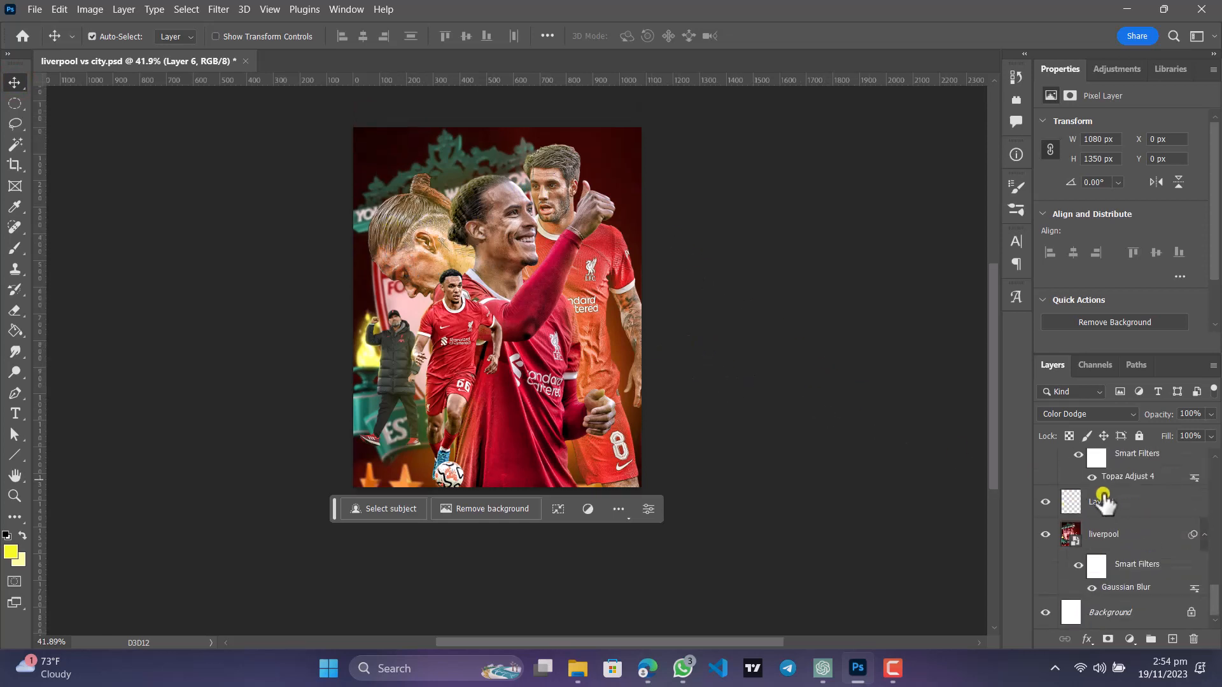
click(1124, 535)
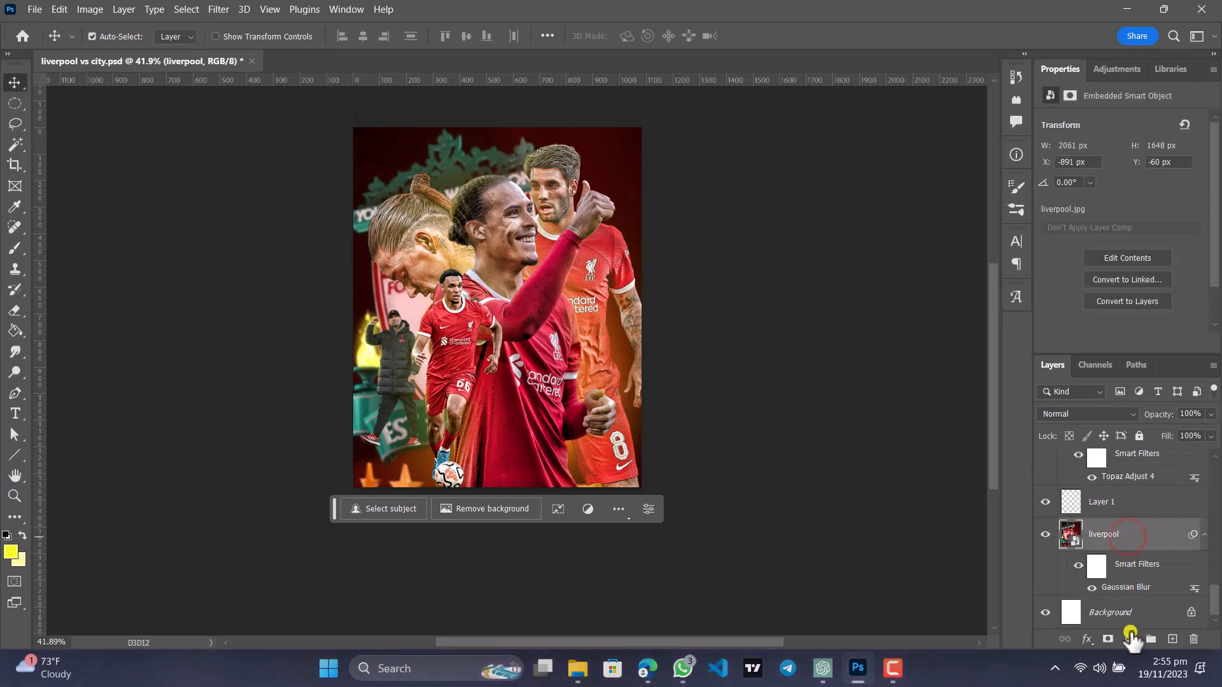
click(1130, 638)
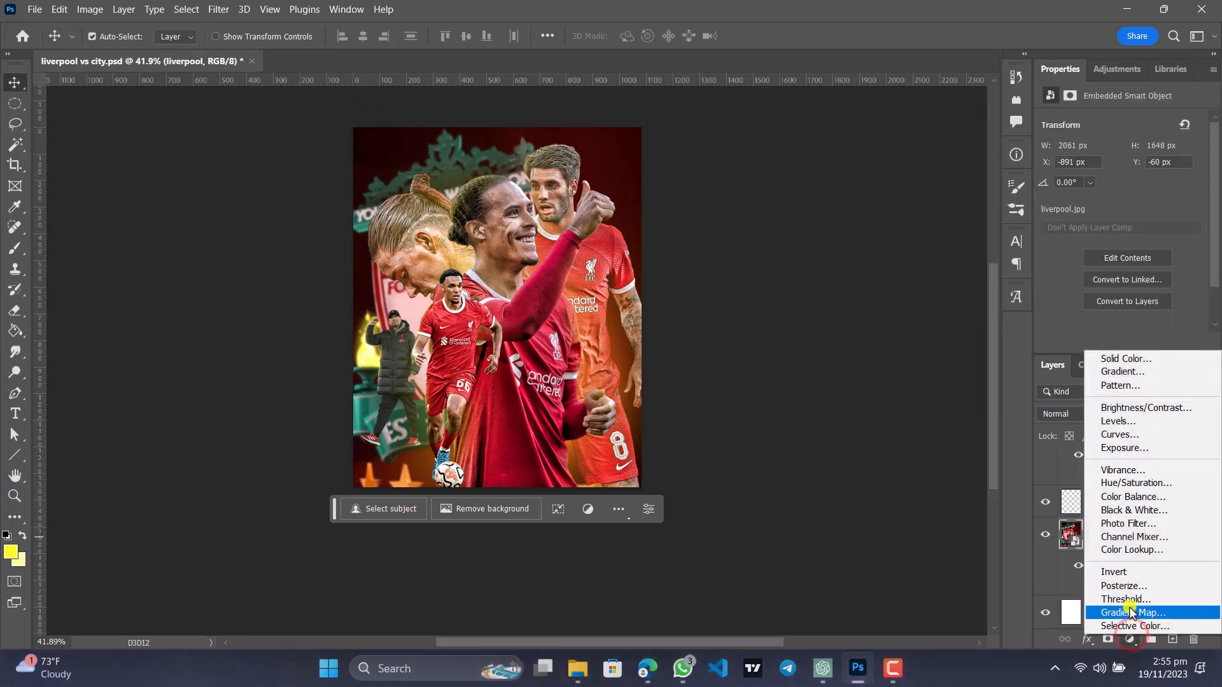
click(1136, 612)
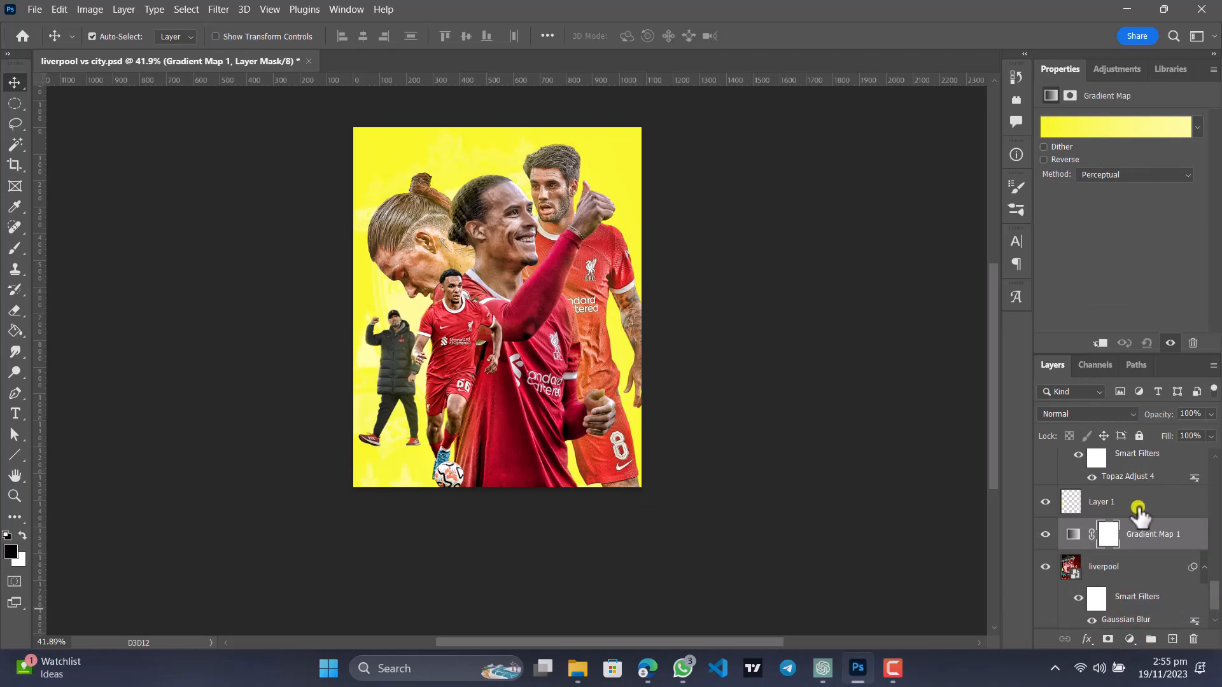
drag(584, 310, 537, 347)
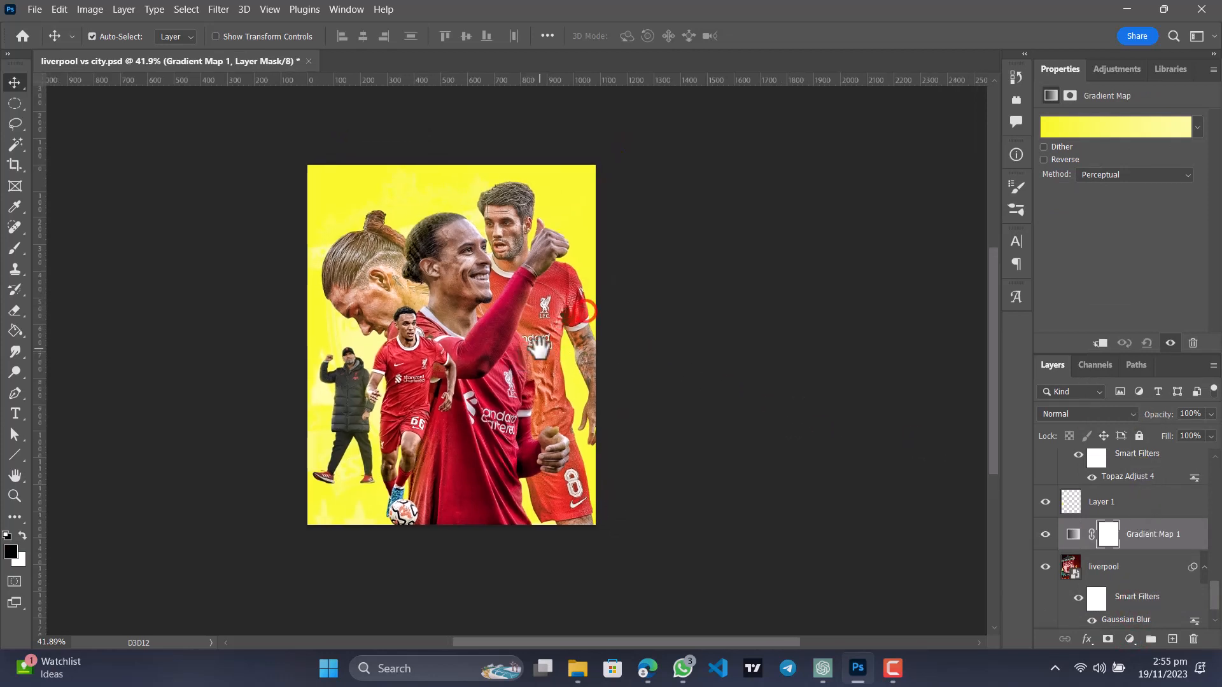
click(1070, 130)
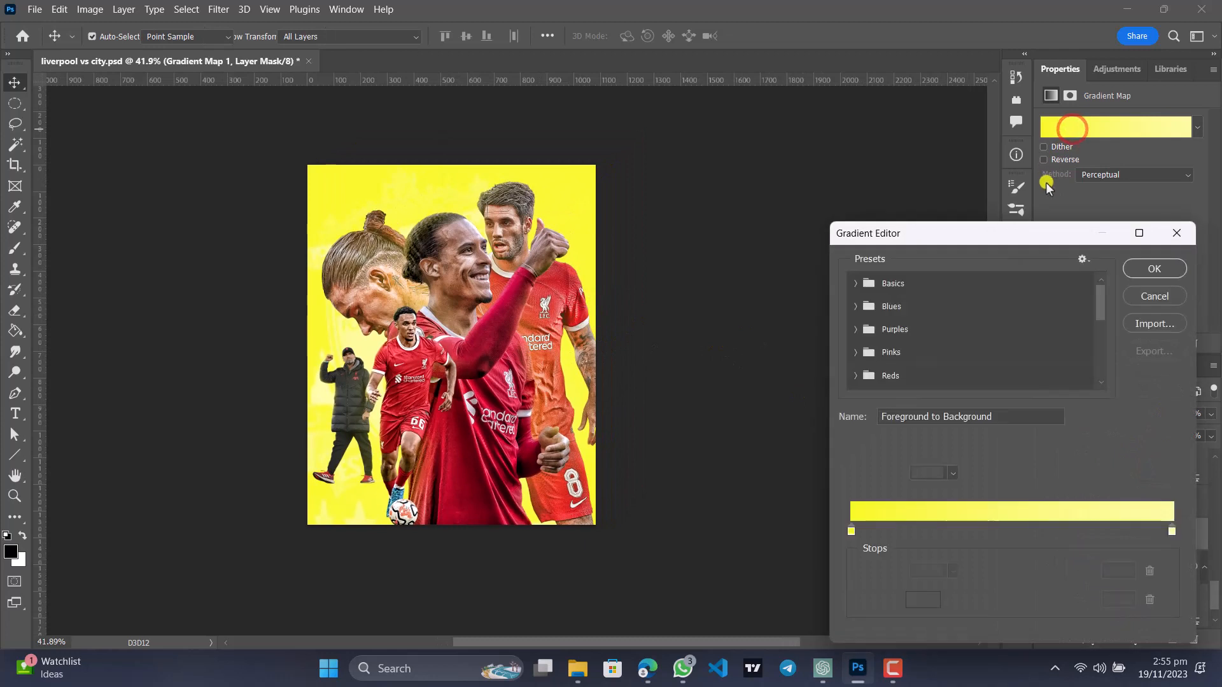
Try the Orange_06 preset and the dark brown to orange custom preset on the gradient map.
drag(1102, 310, 1089, 393)
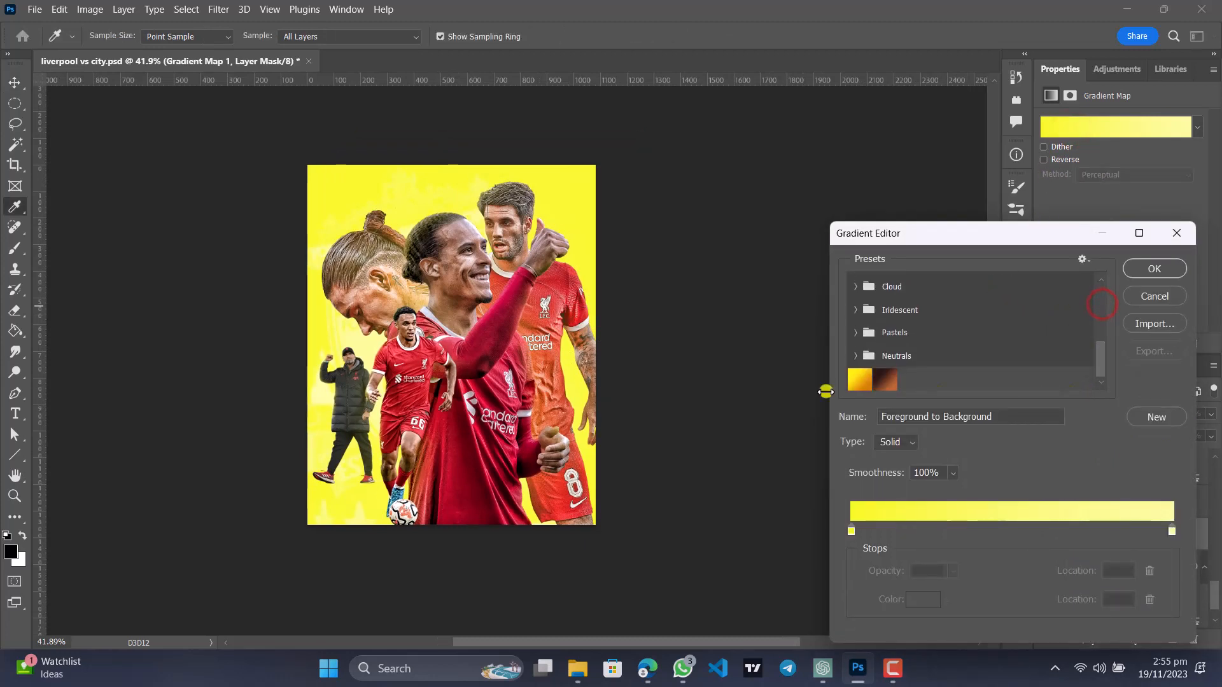
click(856, 380)
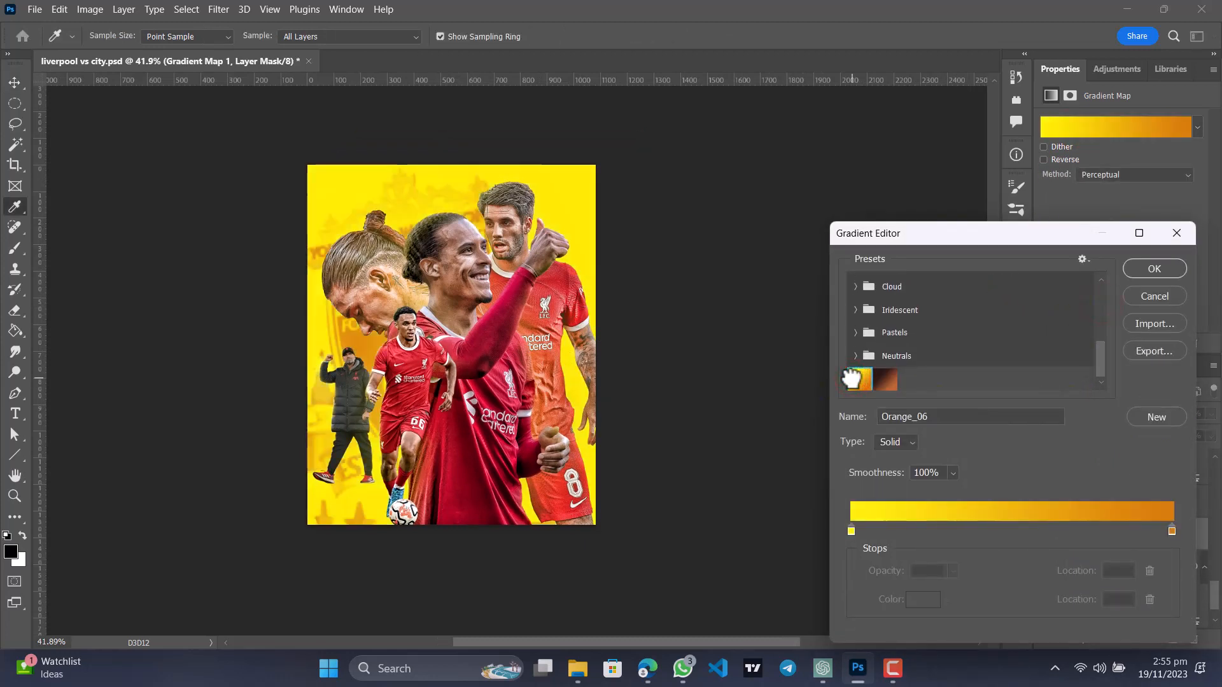
click(885, 378)
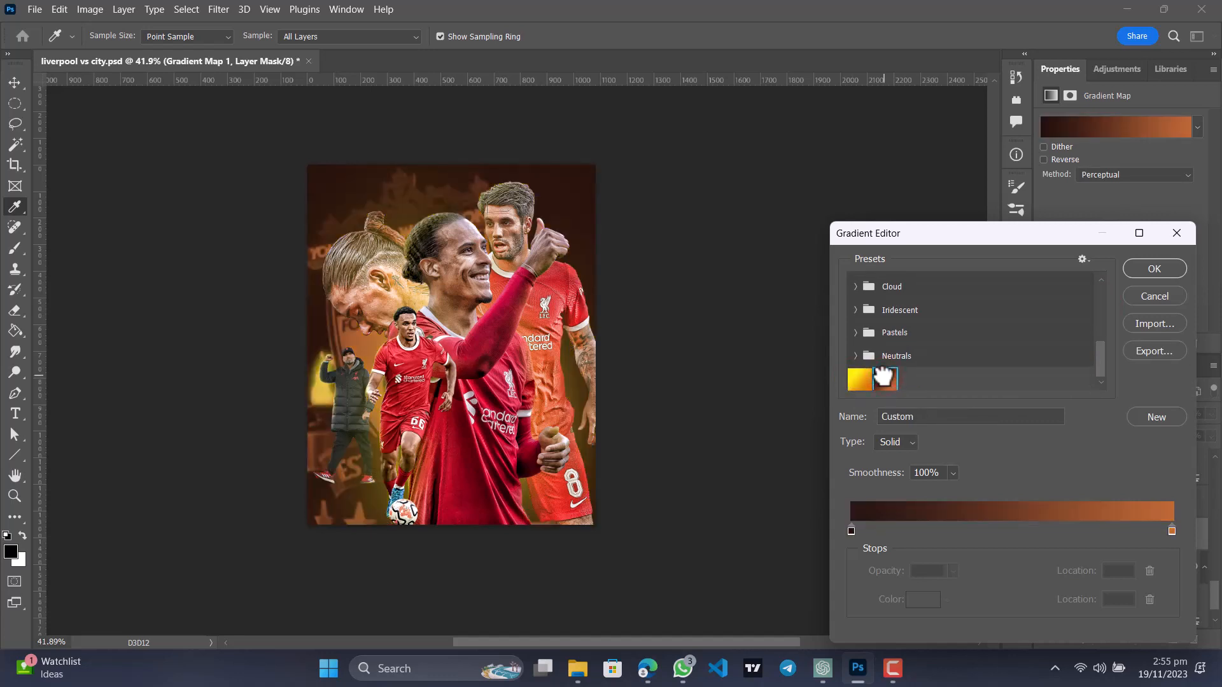
Try the black-to-white Foreground to Background preset from the Basics group on the gradient map.
scroll(881, 343, up, 5)
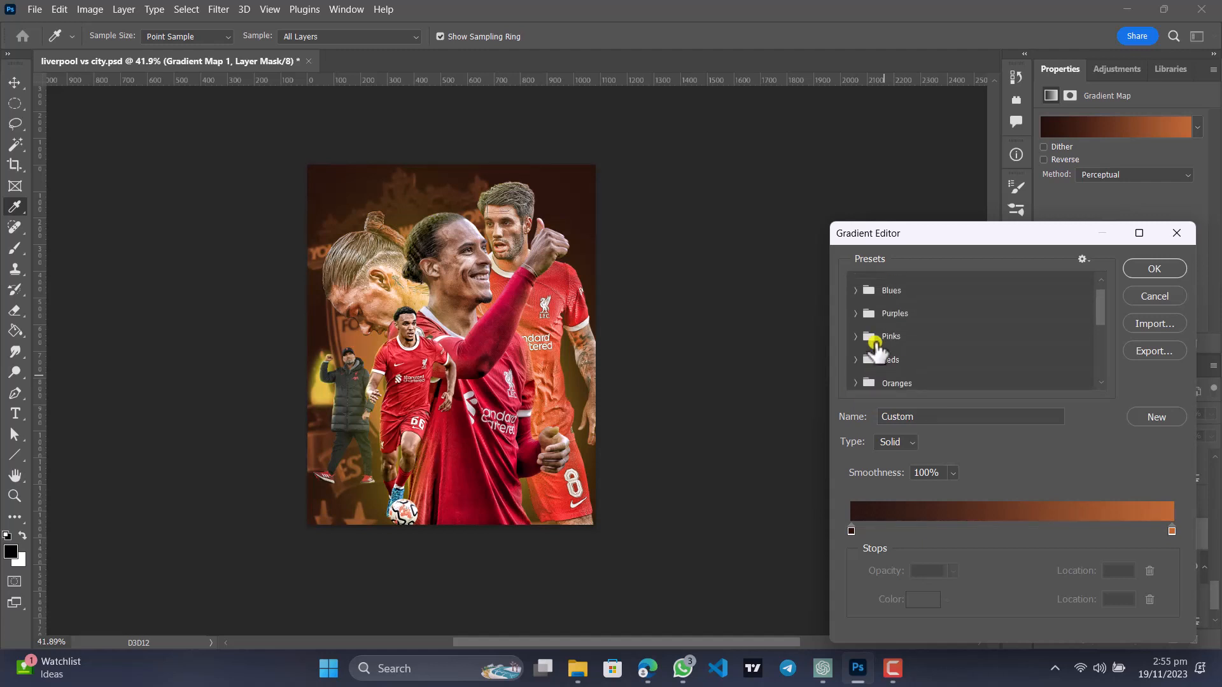
scroll(873, 314, up, 1)
click(856, 284)
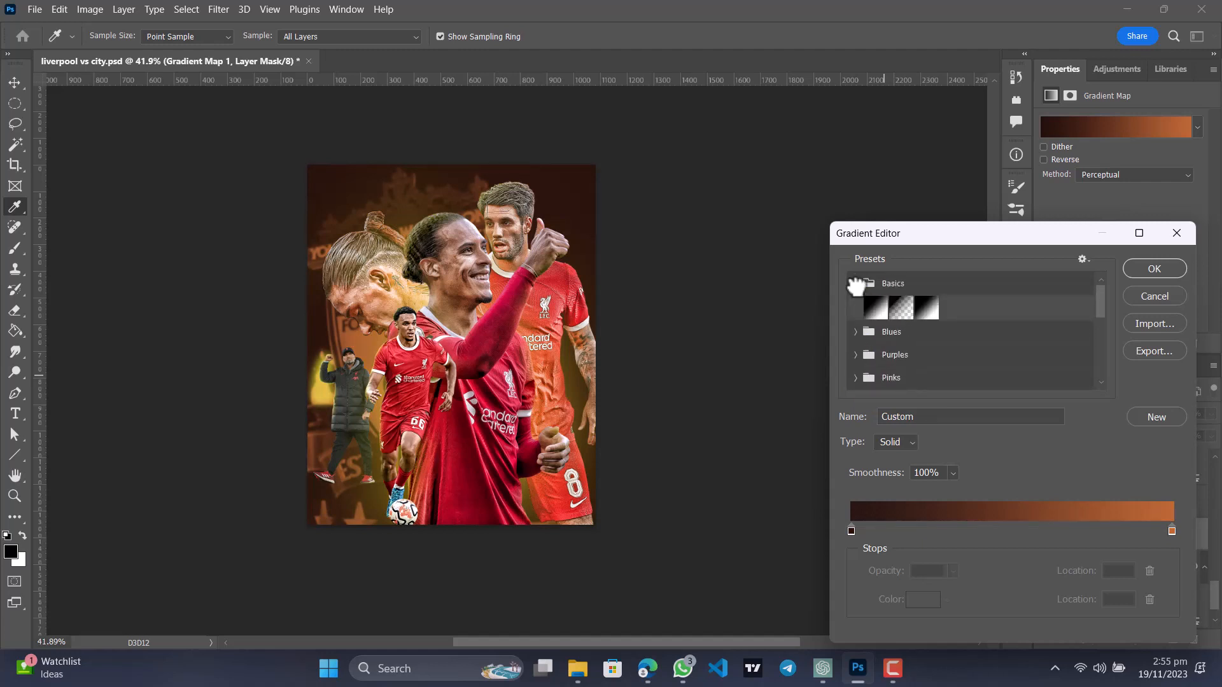
click(877, 299)
click(877, 304)
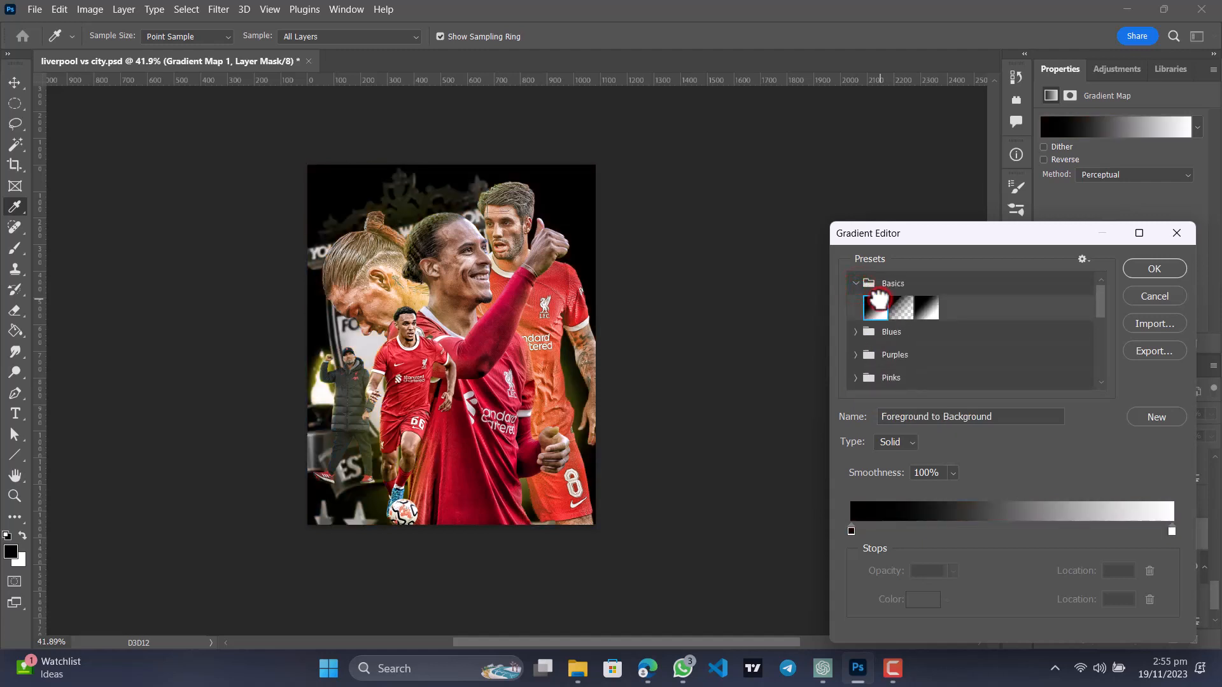
Look through the Blues and Purples preset groups and try the Purple_21 gradient.
click(853, 332)
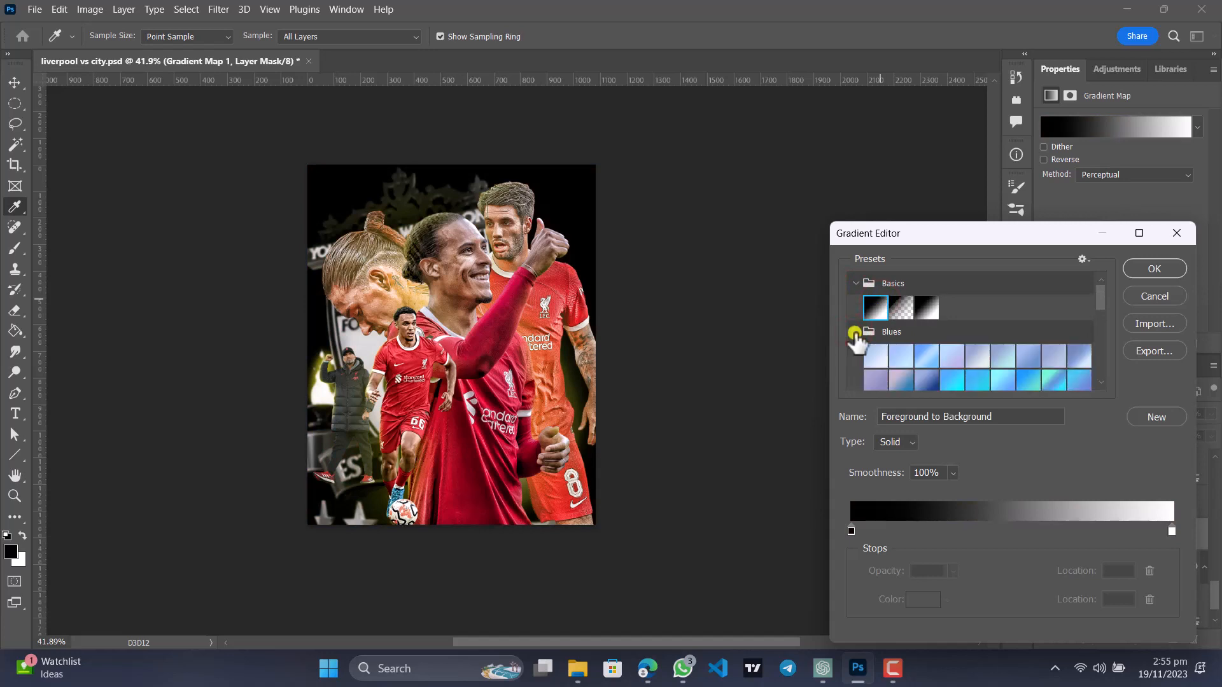
scroll(854, 339, down, 3)
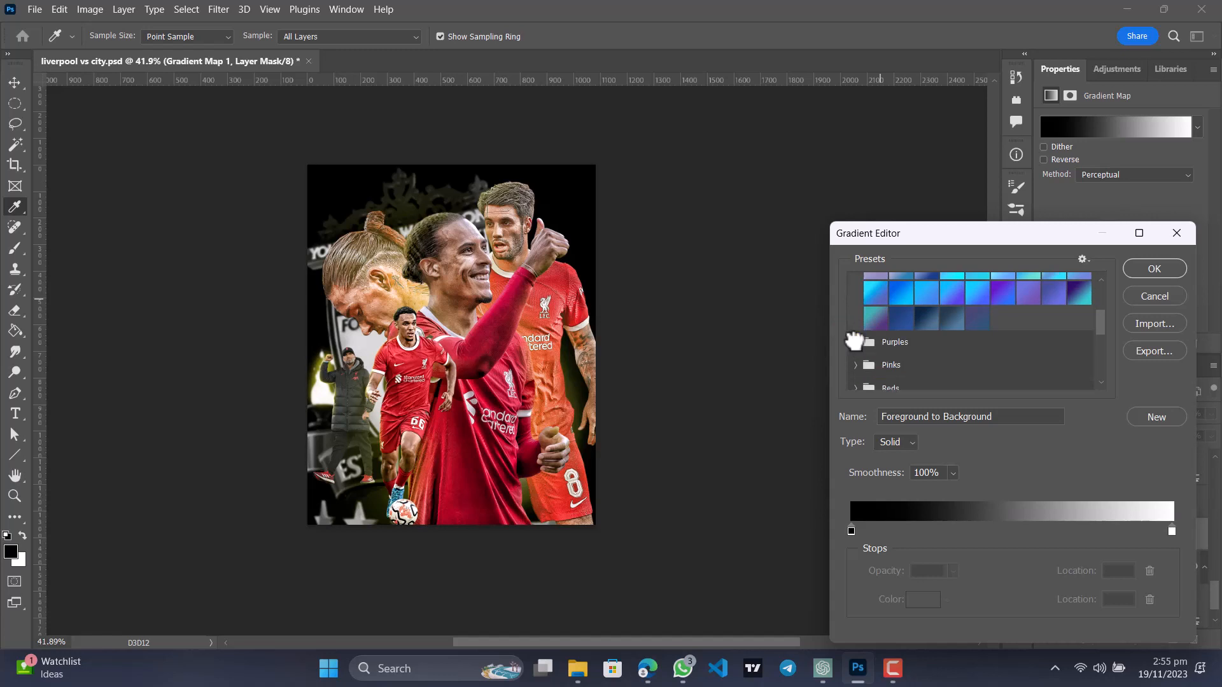
click(854, 341)
scroll(854, 343, down, 2)
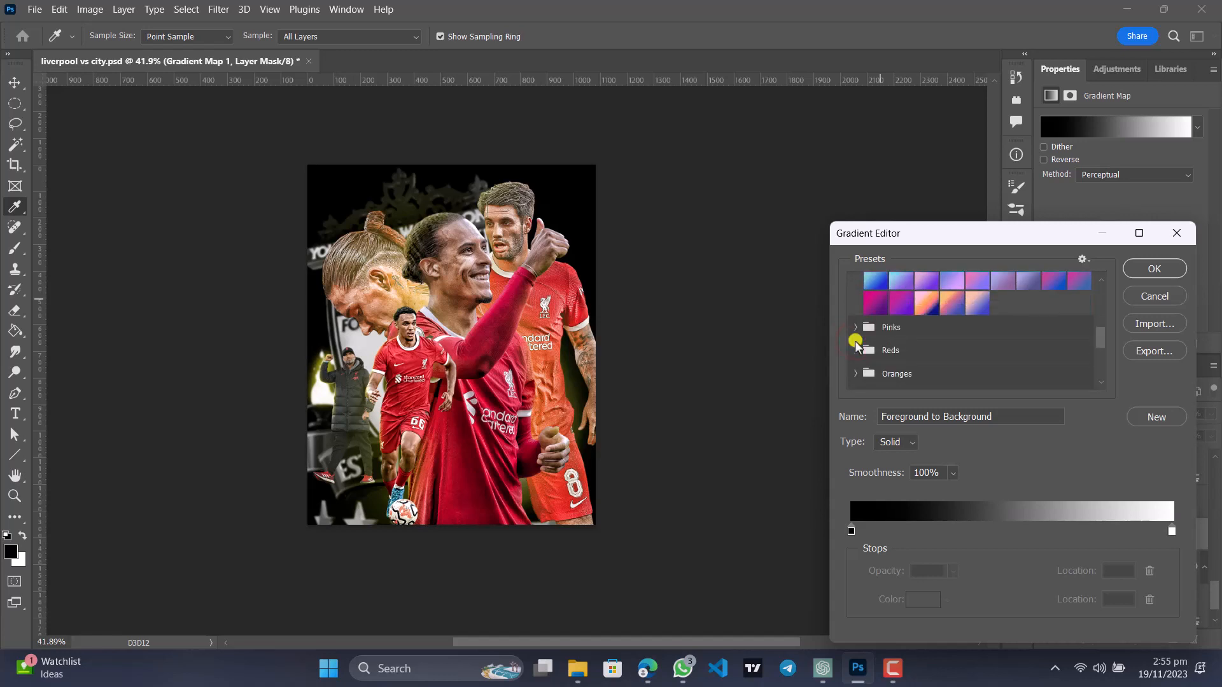
click(920, 300)
click(889, 311)
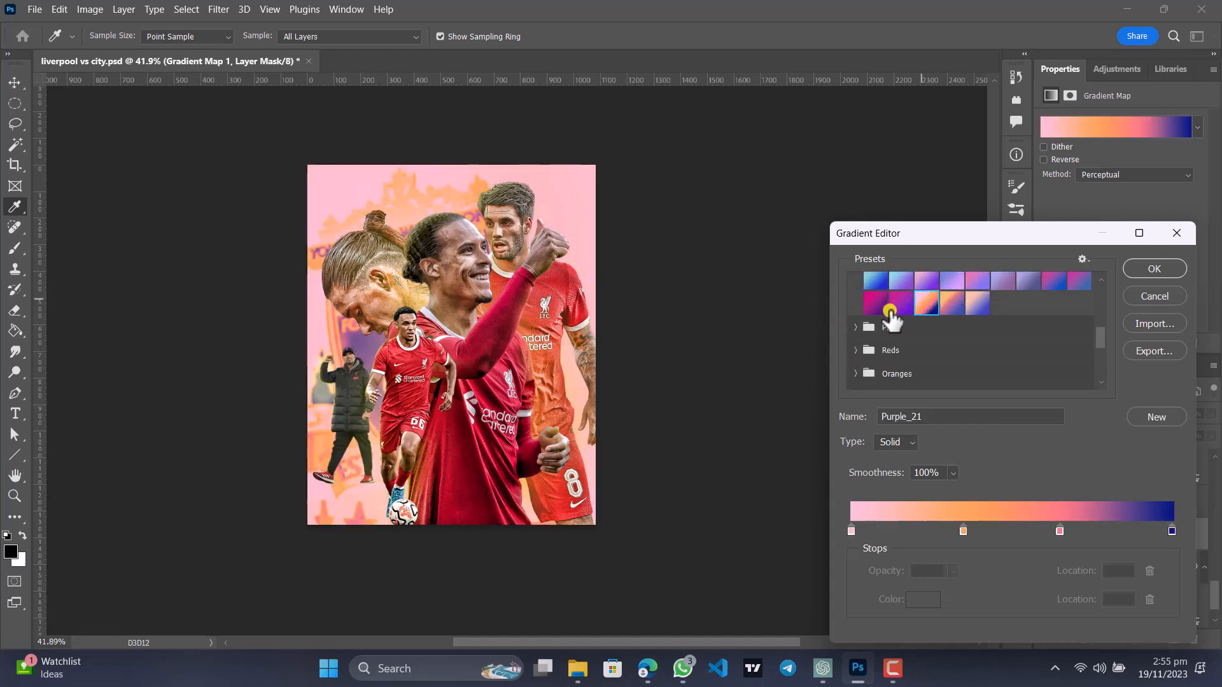
Compare presets in the Oranges group, including Orange_10, and set the gradient map to Orange_05.
click(863, 352)
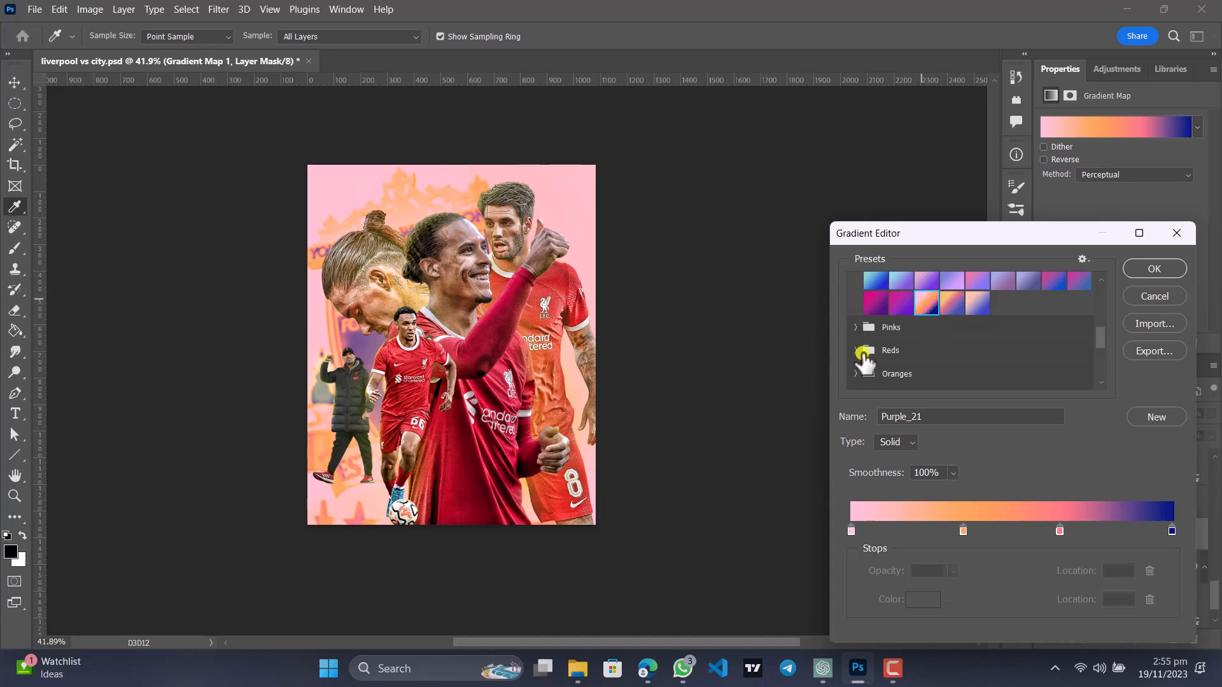
scroll(863, 358, down, 1)
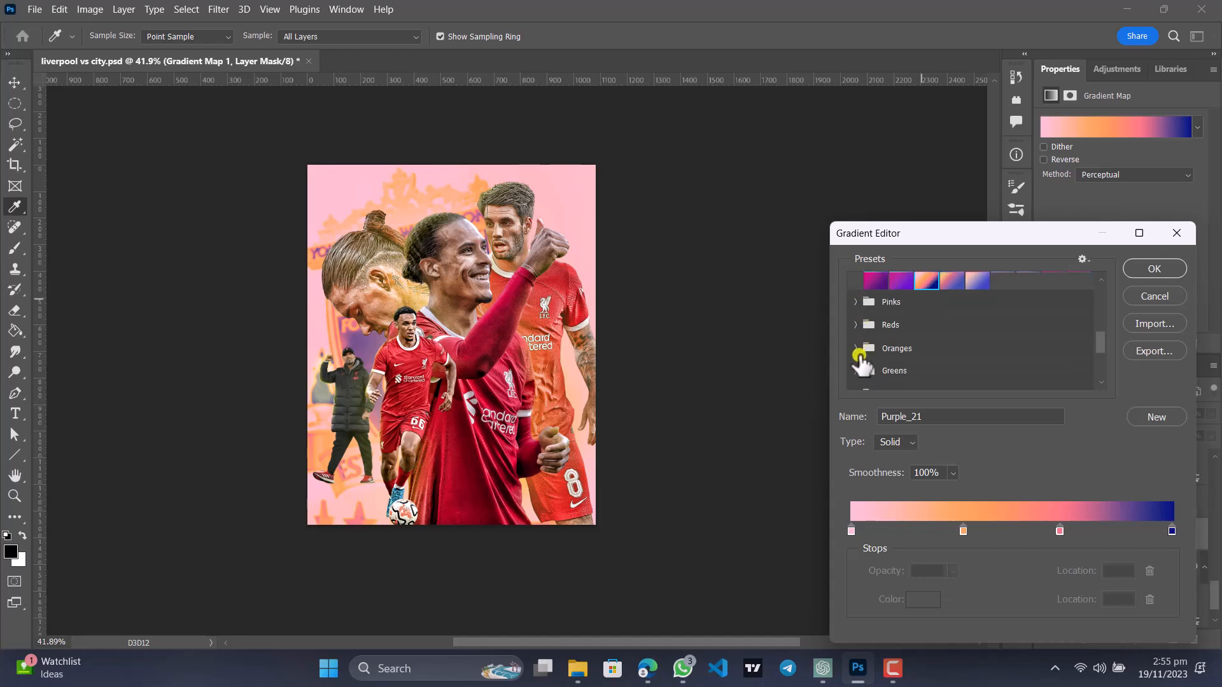
click(858, 347)
scroll(868, 347, down, 1)
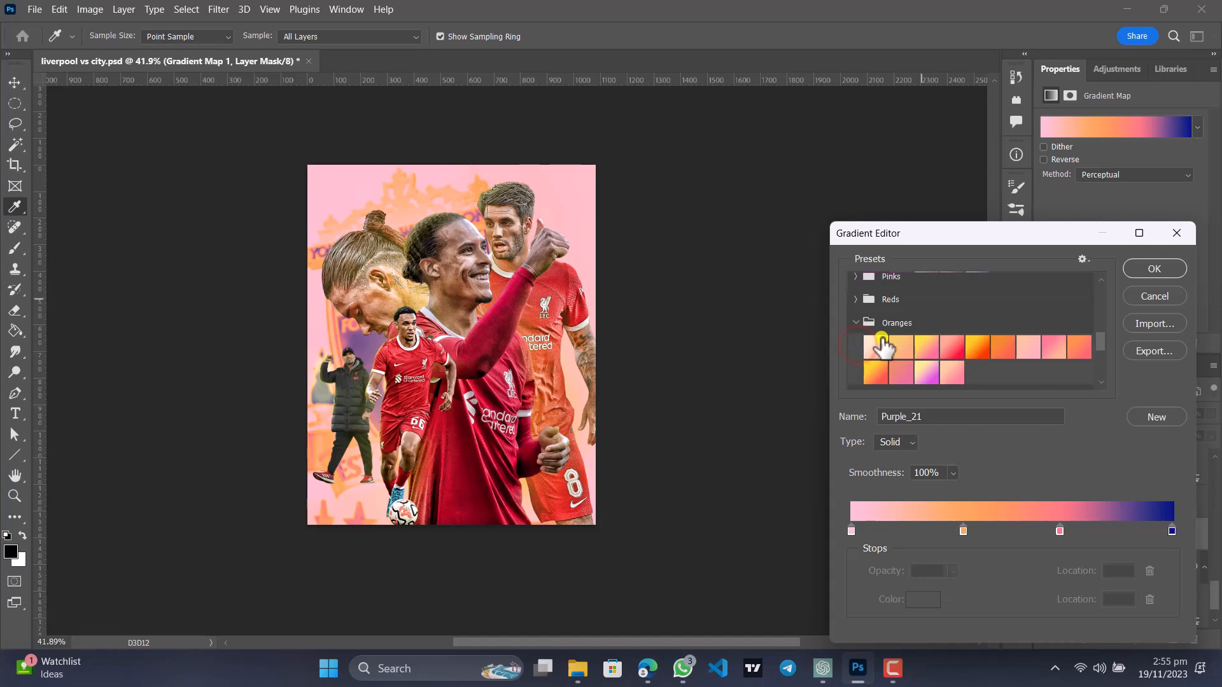
click(933, 345)
click(971, 348)
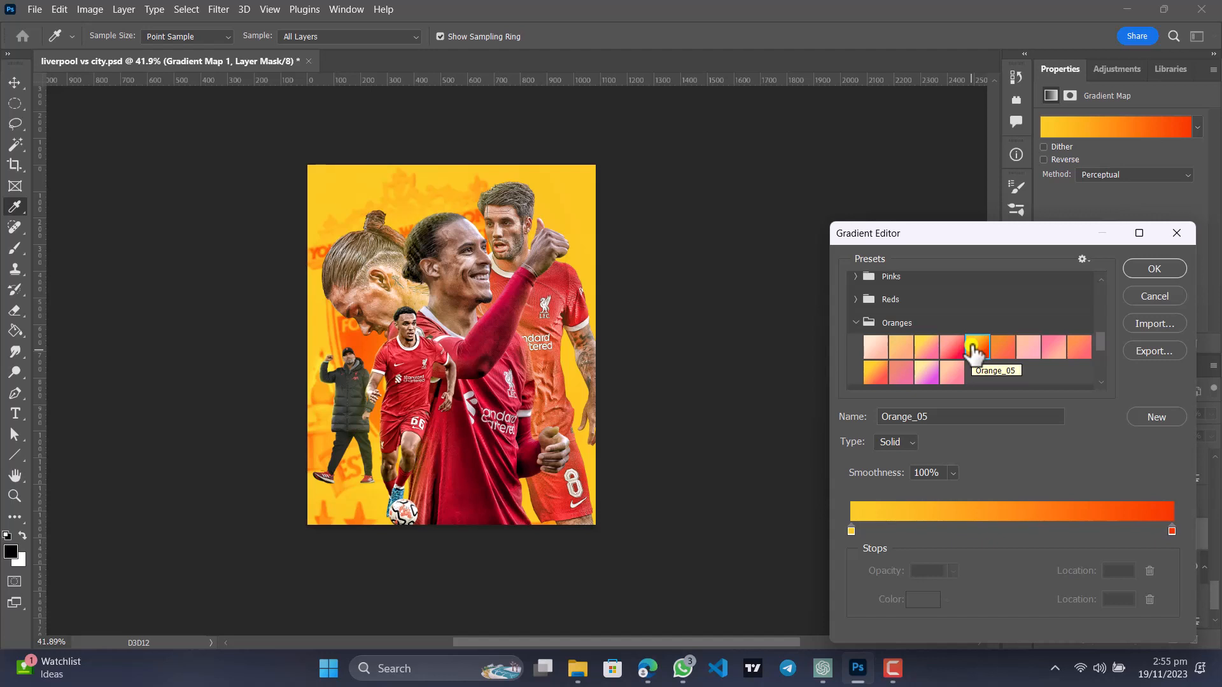
scroll(973, 351, down, 1)
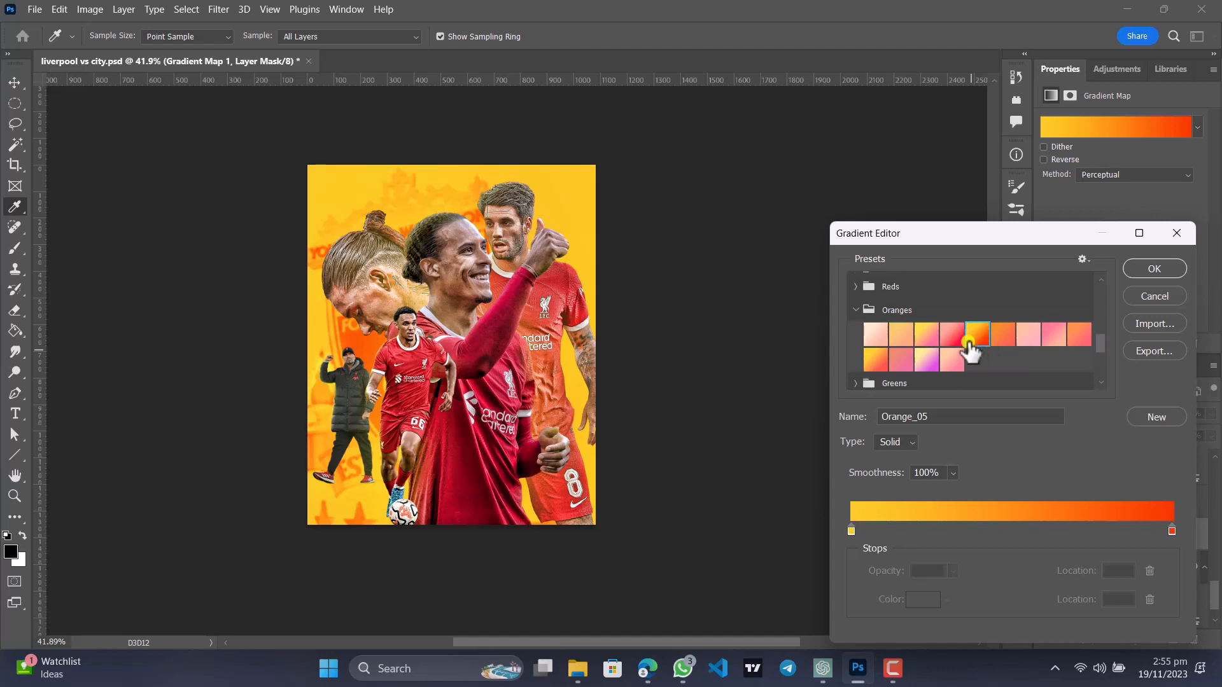
click(885, 364)
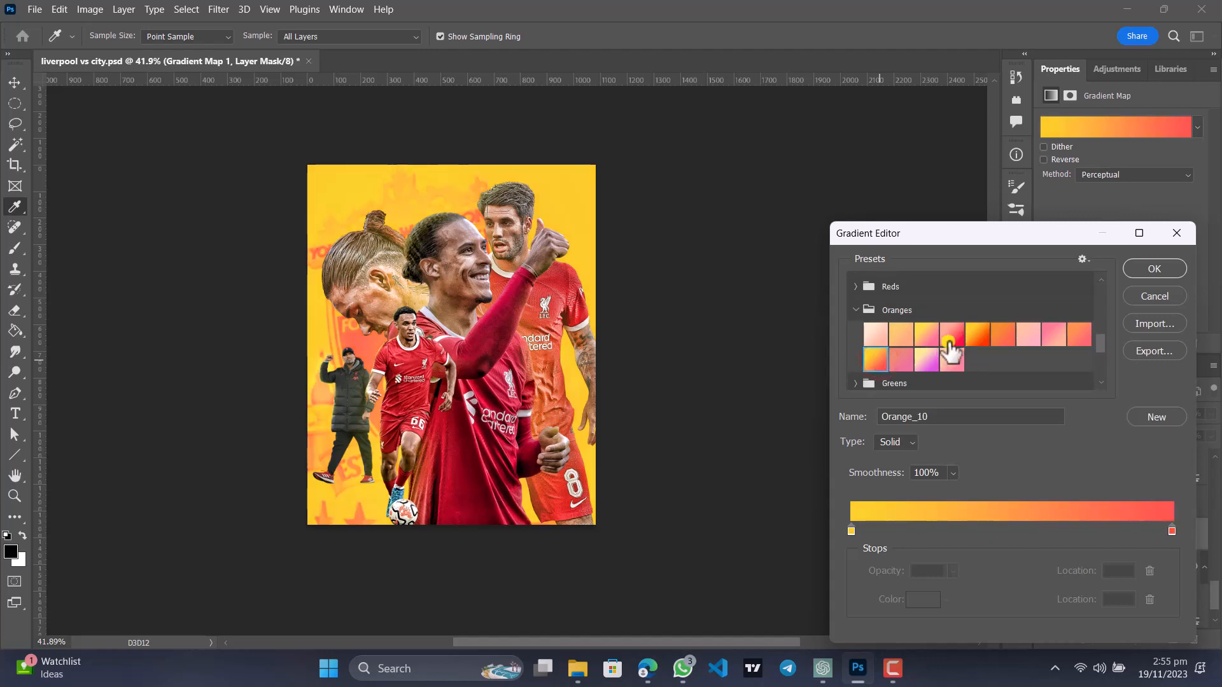
click(973, 344)
Try the Gray_11 preset from the Grays group on the gradient map.
scroll(968, 341, down, 2)
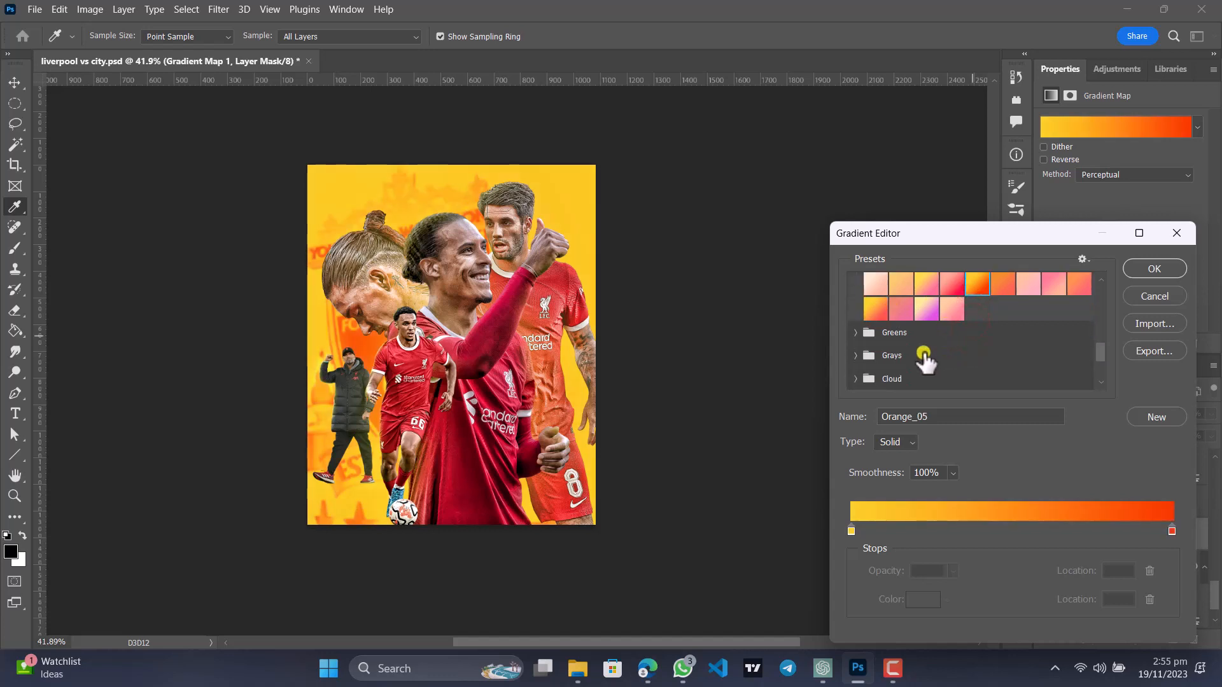
scroll(919, 355, down, 1)
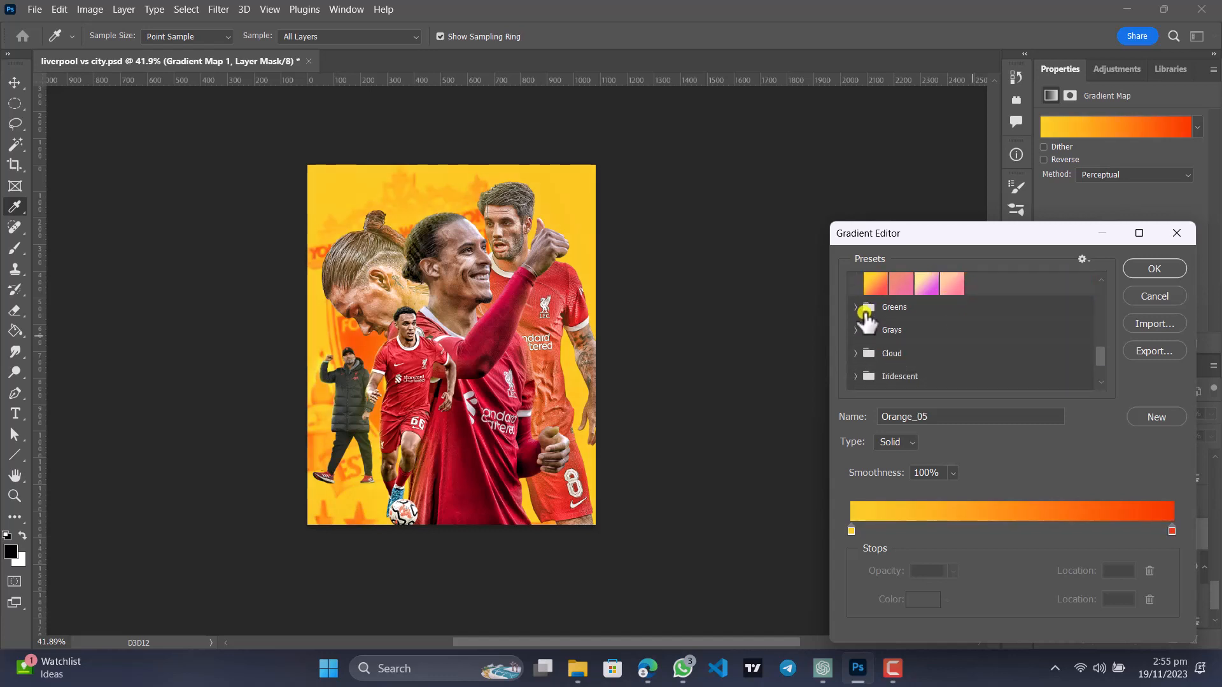
click(855, 329)
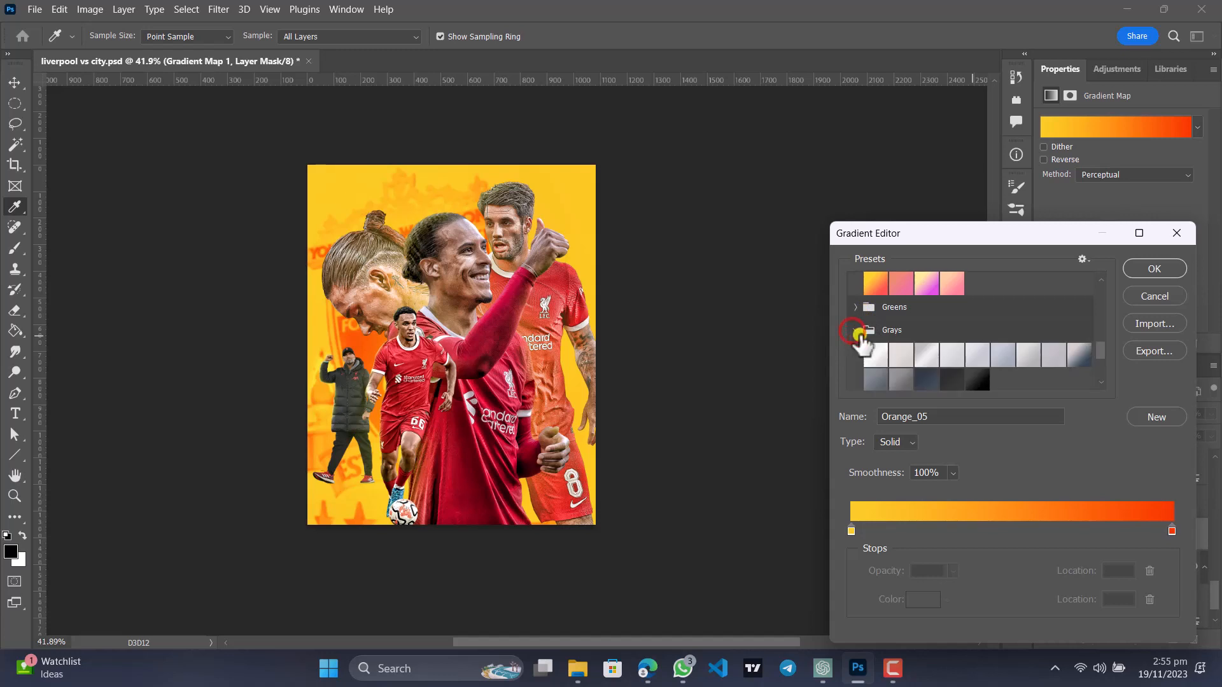
click(906, 374)
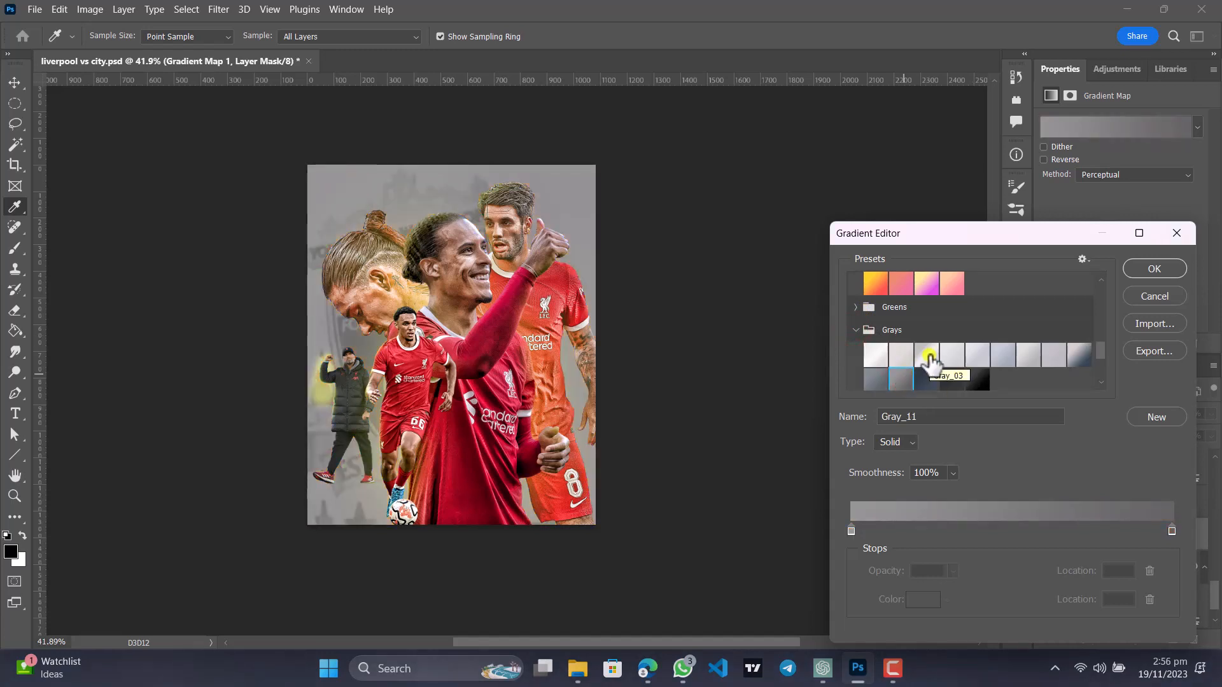
scroll(928, 355, down, 4)
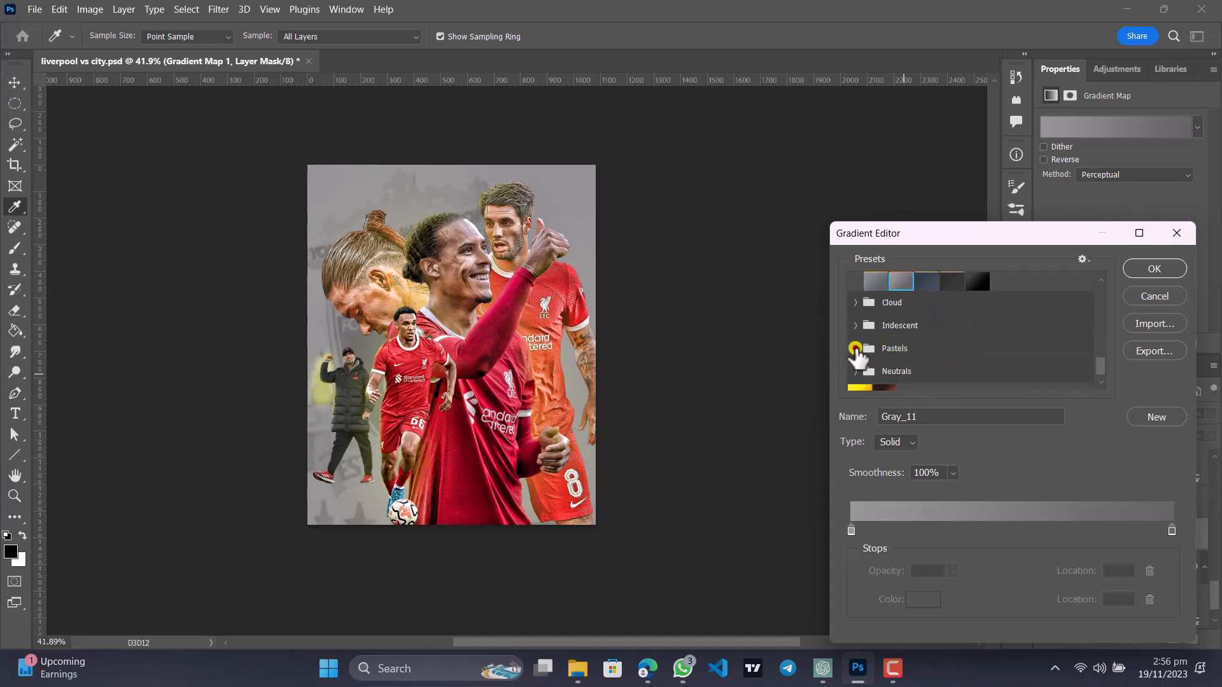
click(877, 350)
Switch the gradient map back to the Orange_05 preset and accept the gradient.
scroll(906, 353, up, 3)
scroll(907, 351, up, 4)
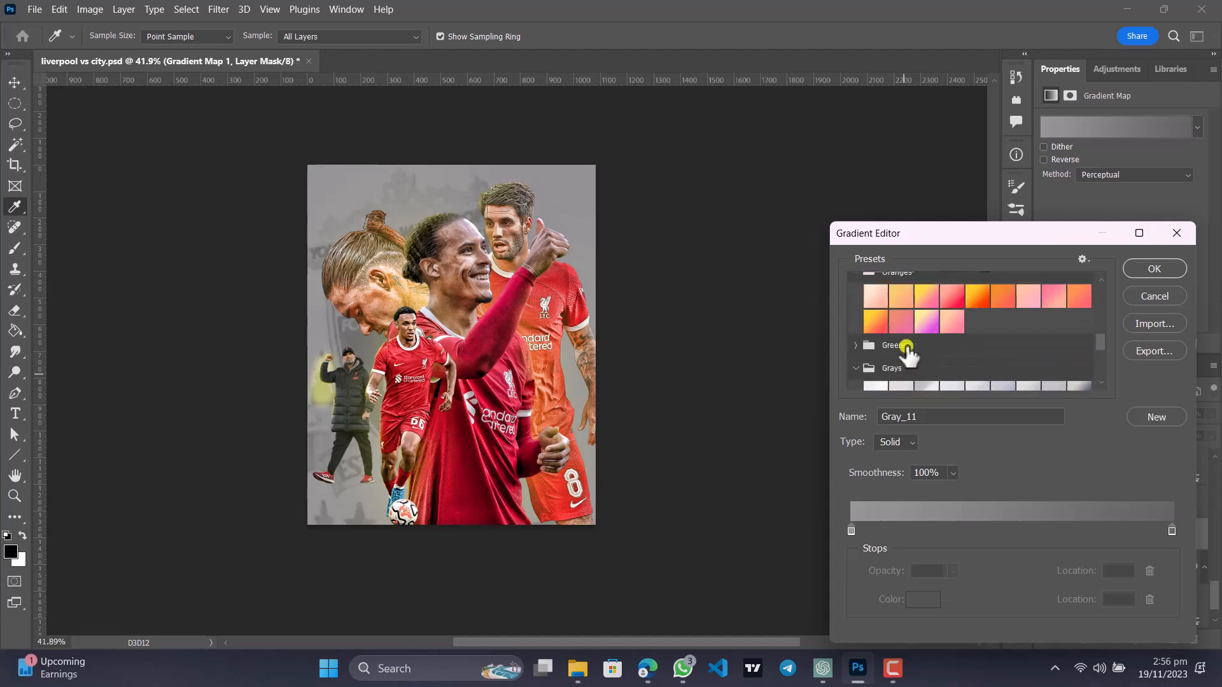
click(975, 311)
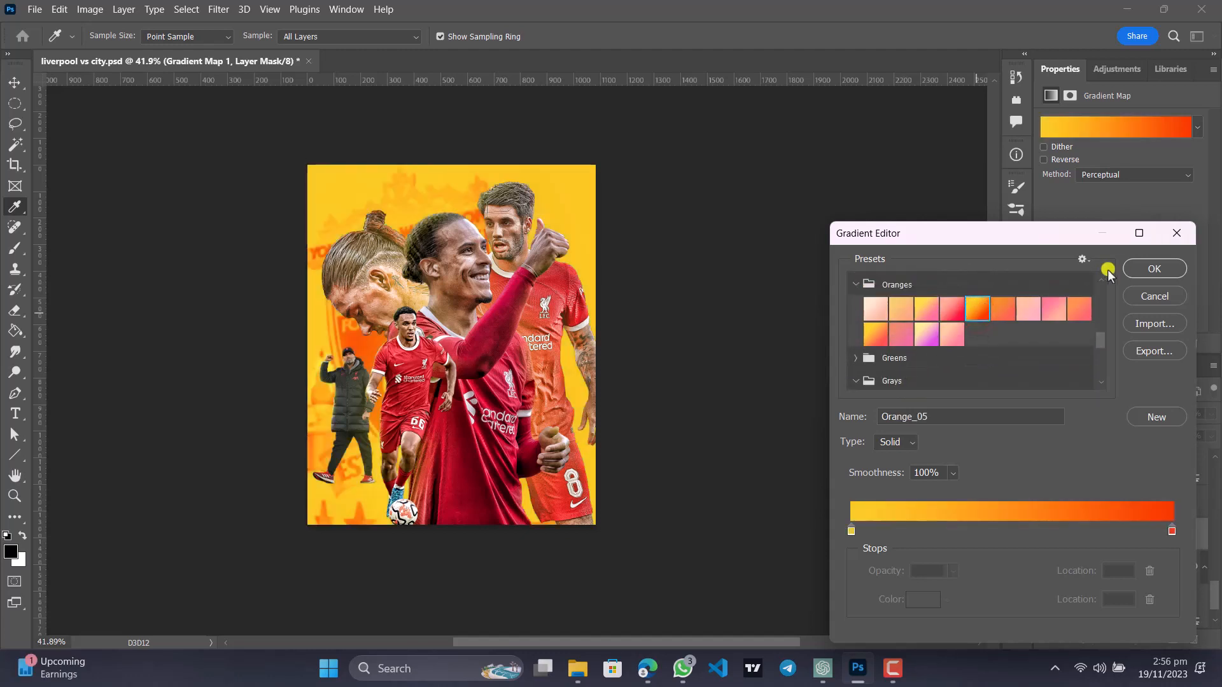
click(1142, 271)
key(v)
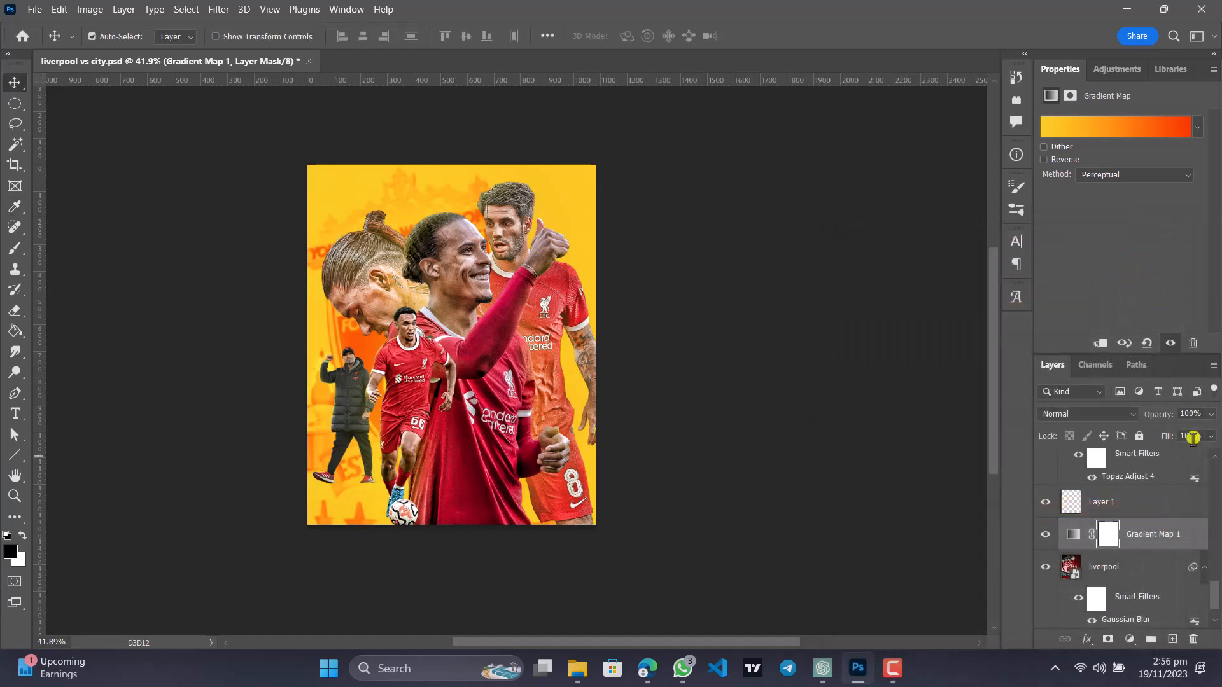
Try a slightly lower opacity of 98% on the Gradient Map layer, then return it to 100%.
click(1209, 414)
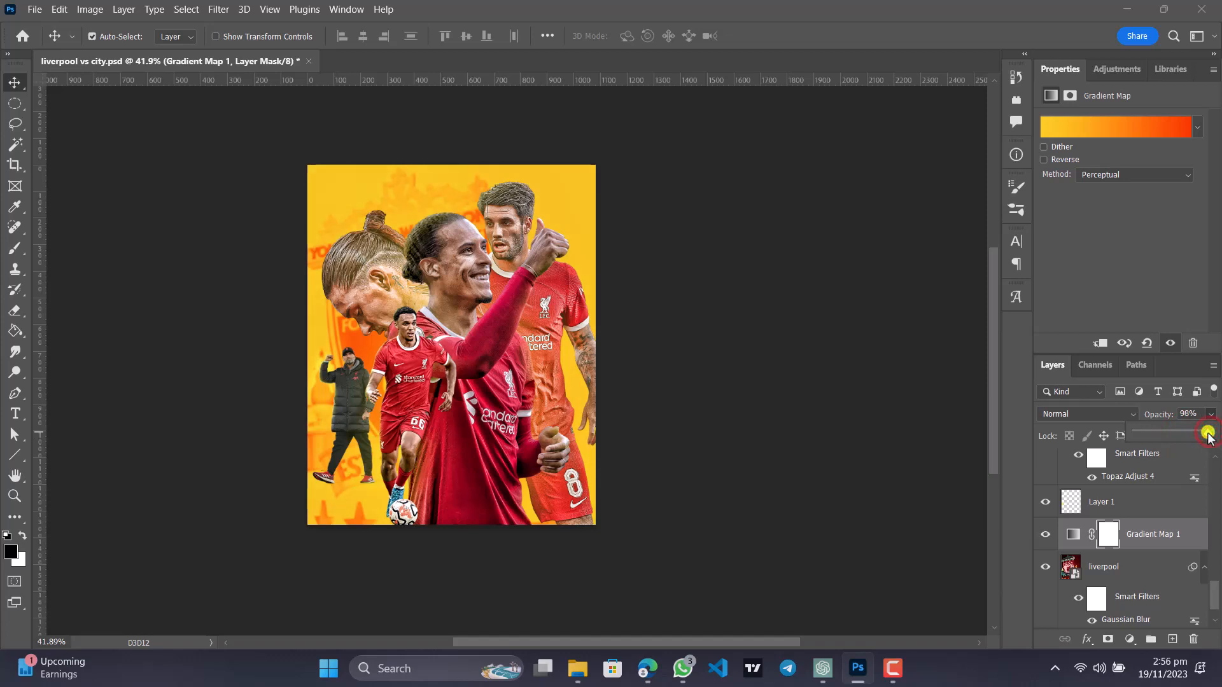
drag(1204, 438, 1202, 437)
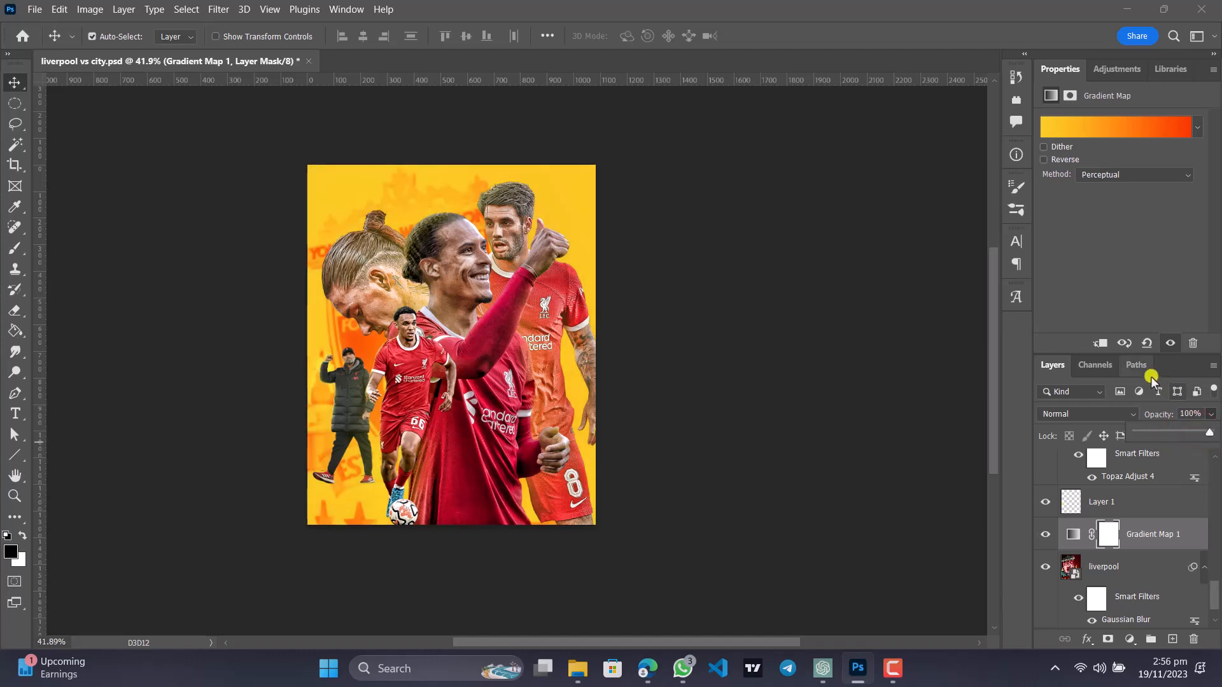
Place the foot shadow image from the design rsc folder as an embedded object directly above Layer 1.
click(805, 351)
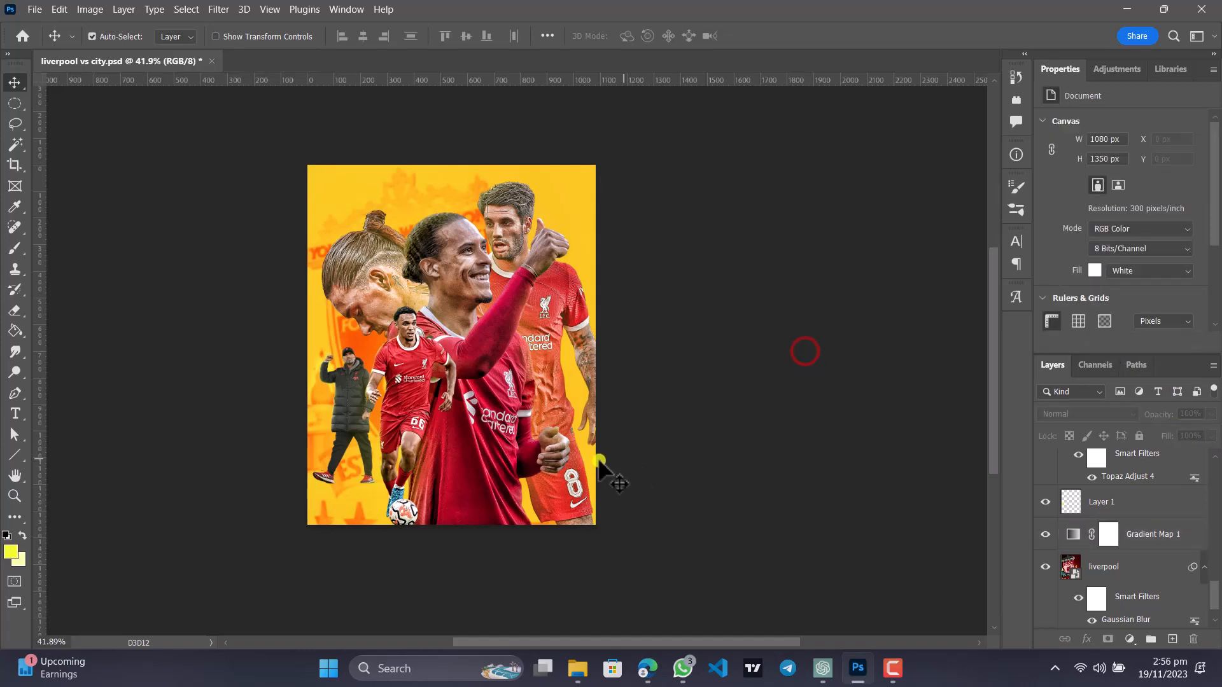
scroll(539, 401, down, 1)
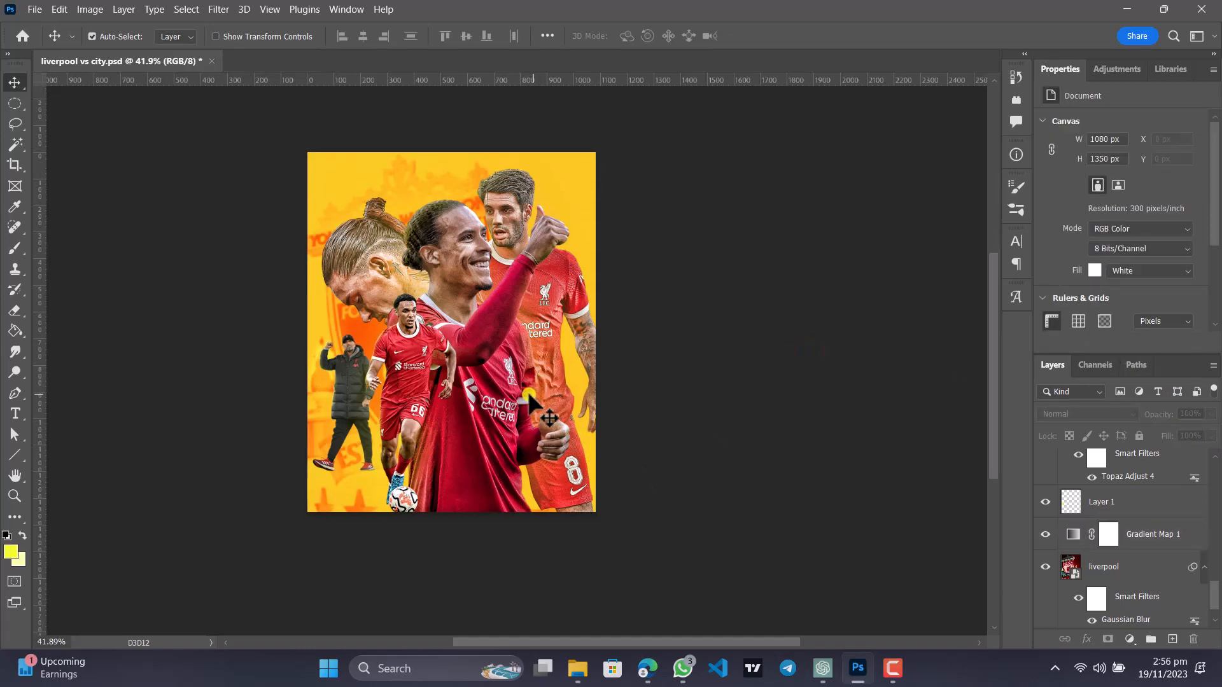
scroll(482, 461, up, 2)
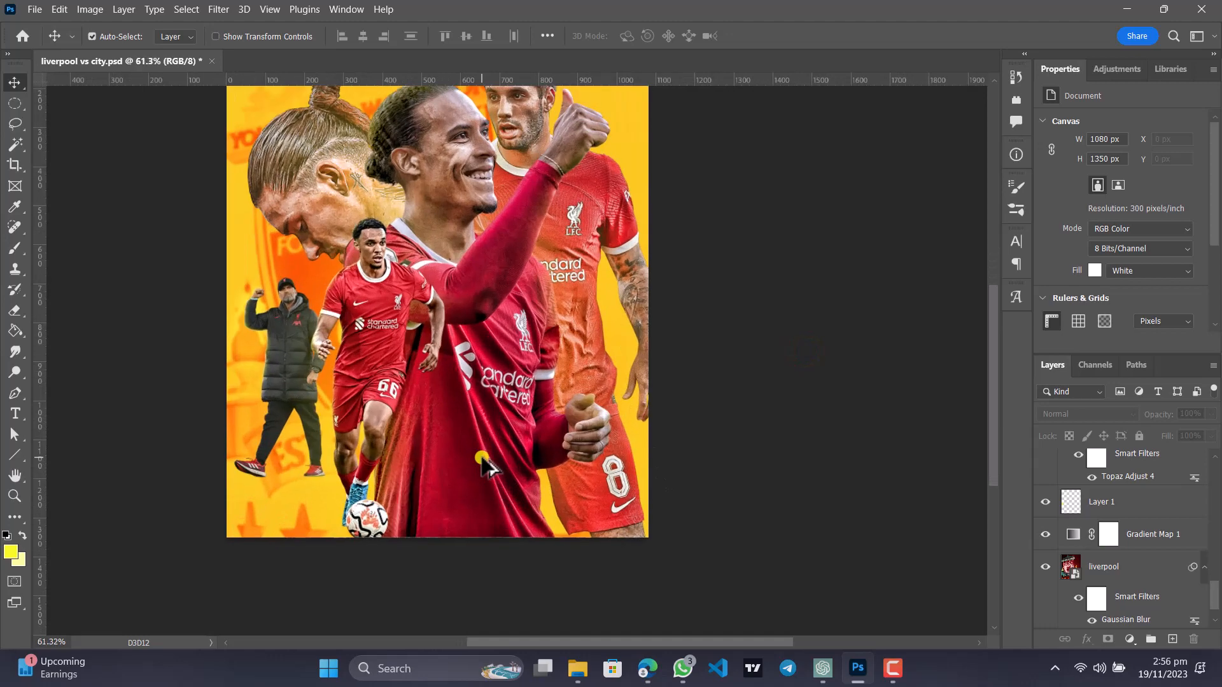
scroll(482, 461, up, 4)
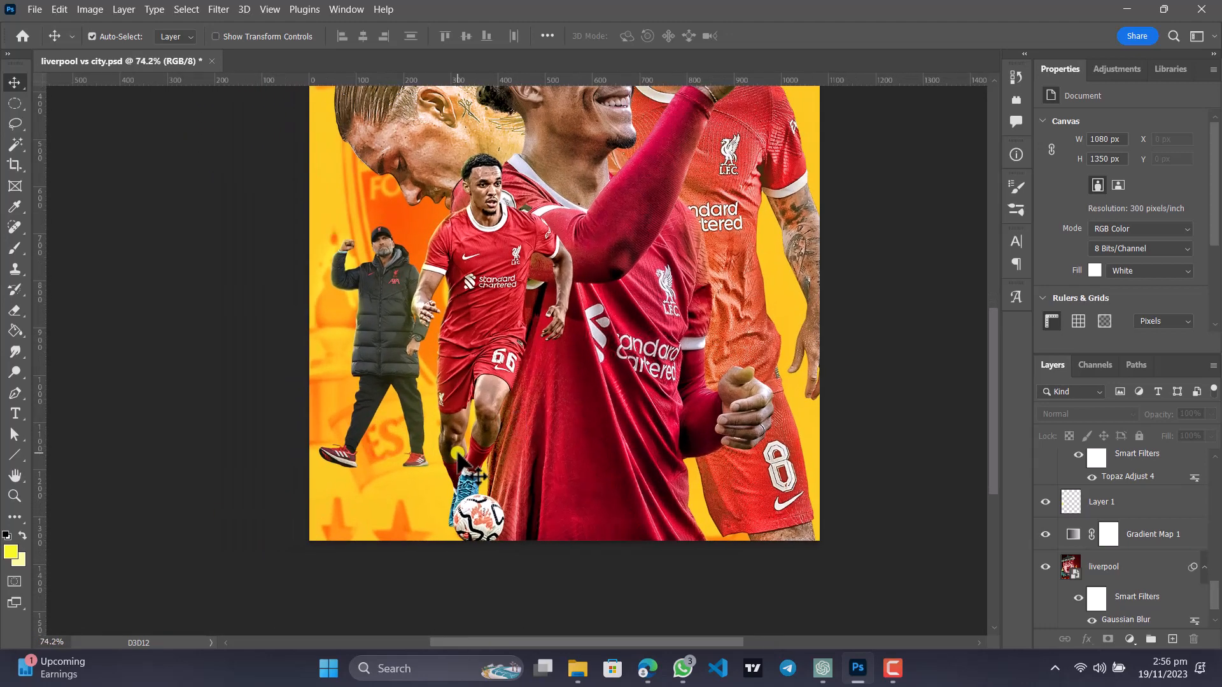
scroll(458, 455, up, 2)
click(408, 420)
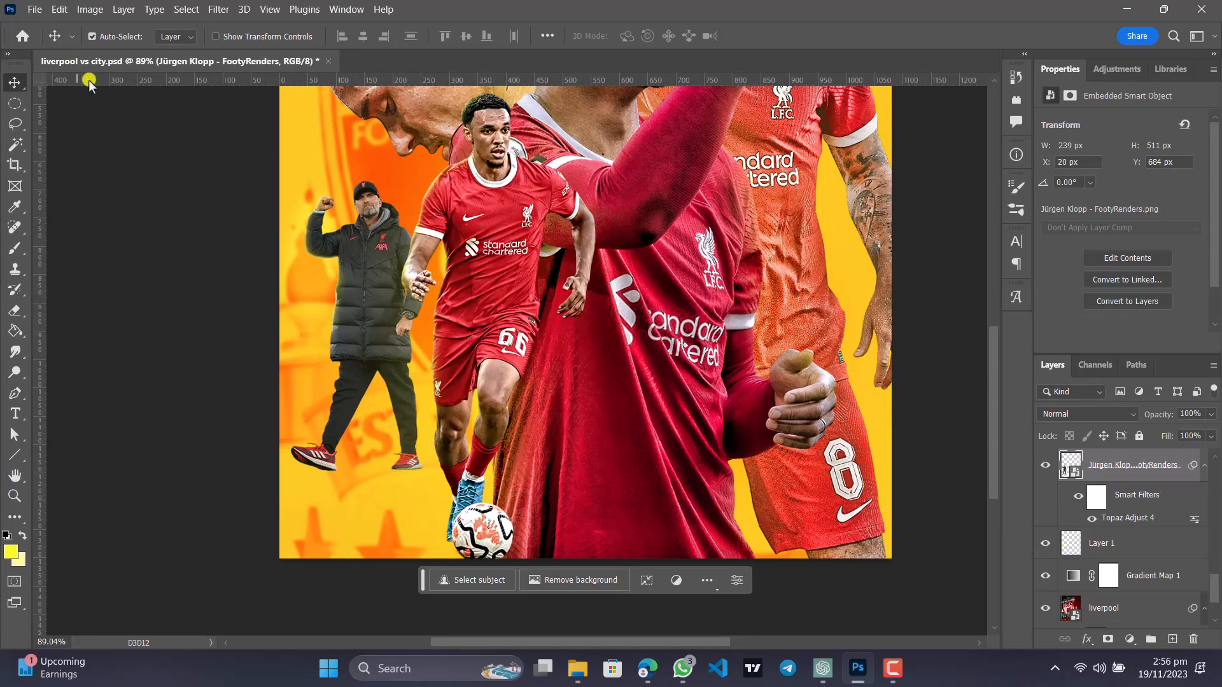
click(1115, 541)
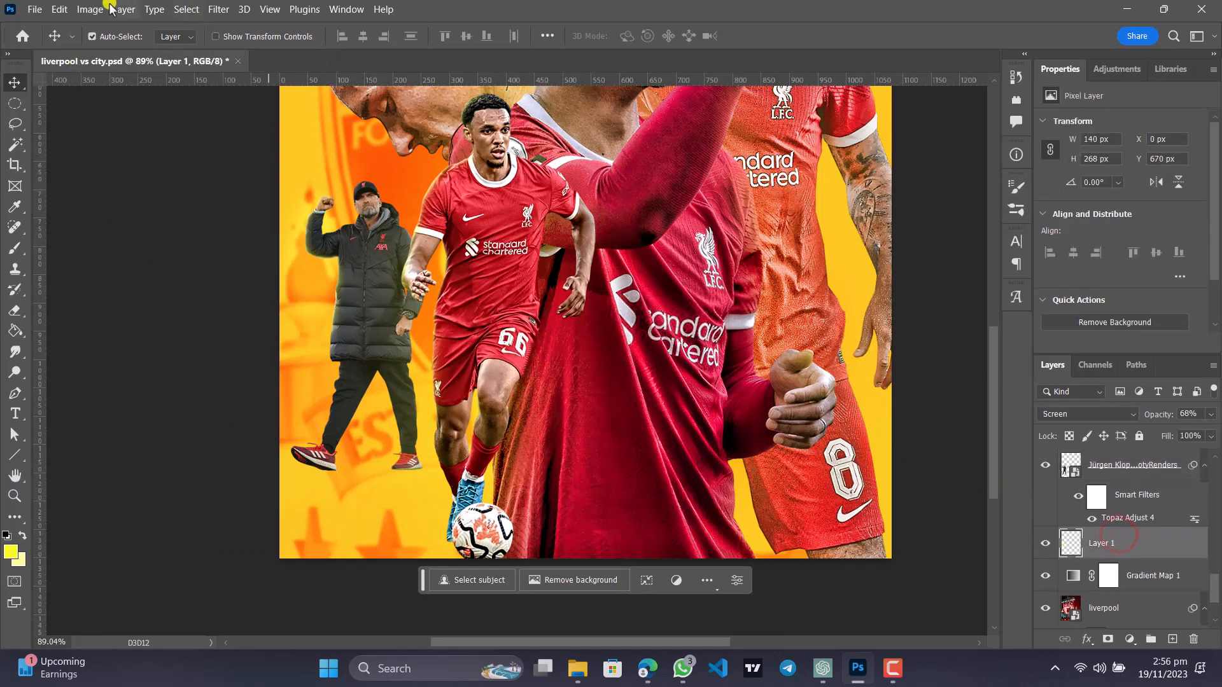
click(34, 10)
click(94, 338)
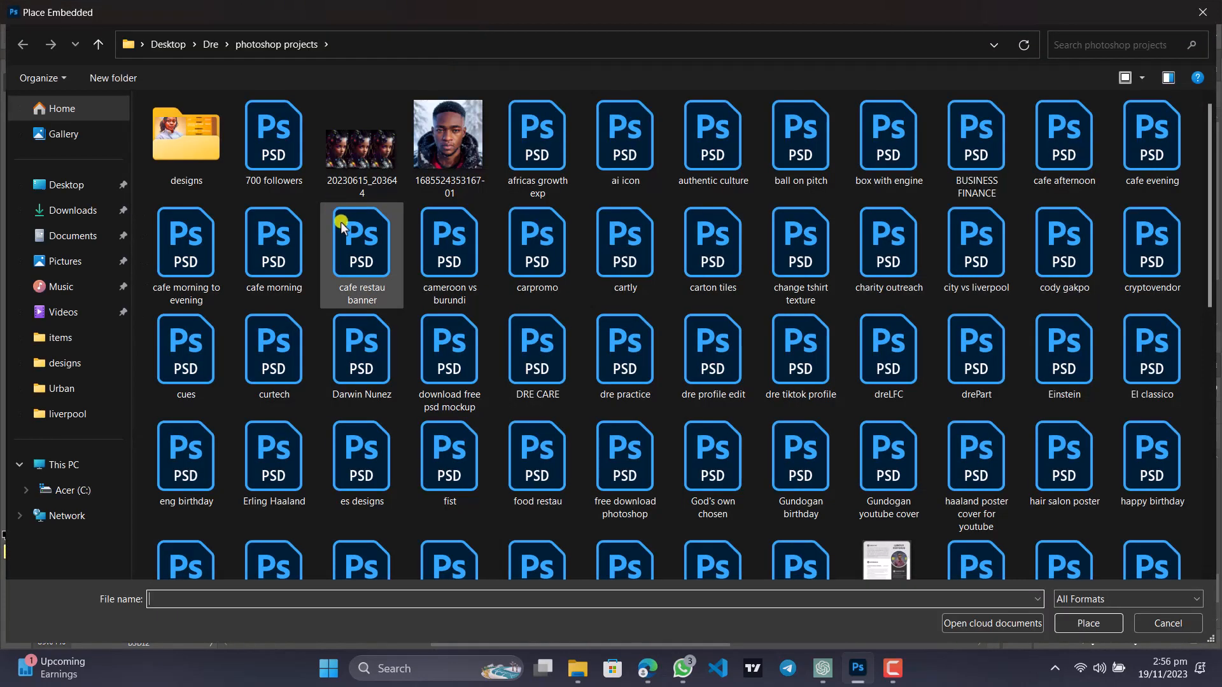
click(212, 44)
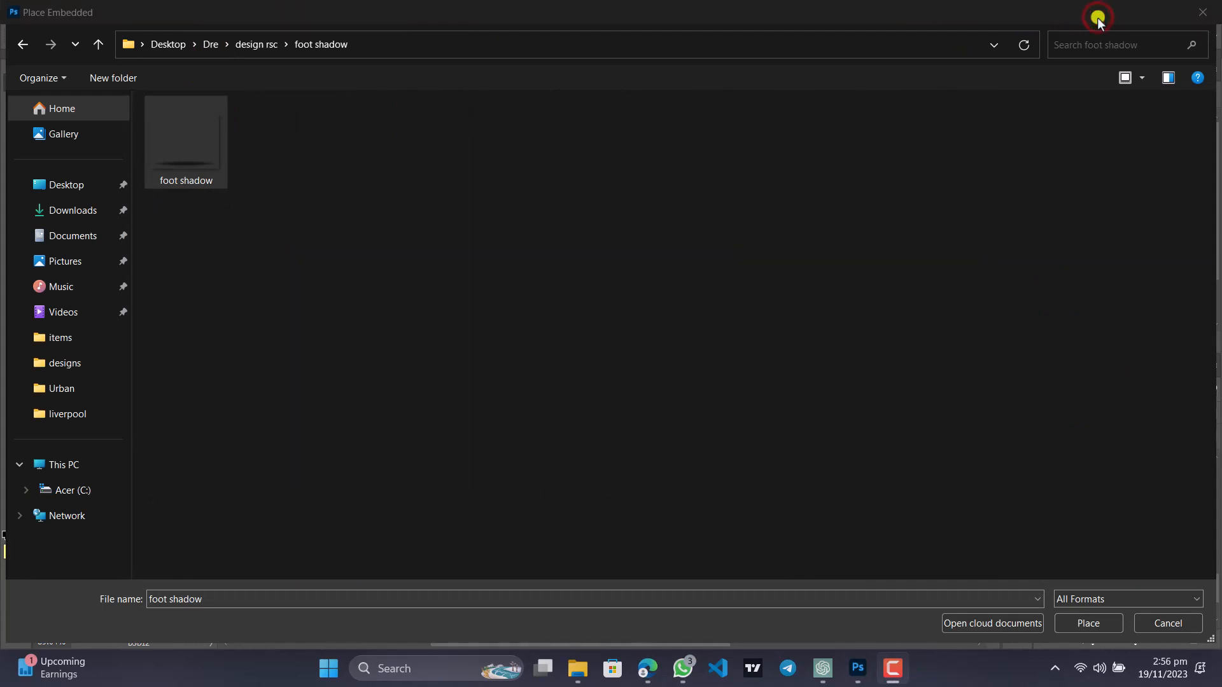
click(178, 128)
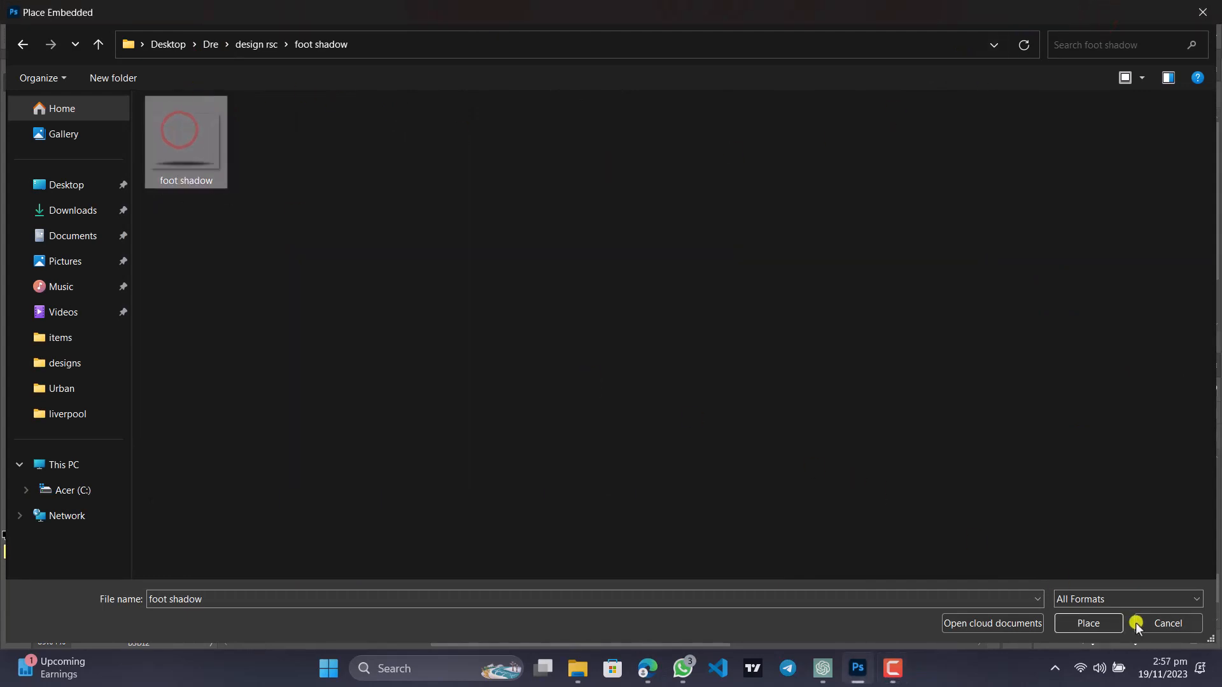
click(1109, 624)
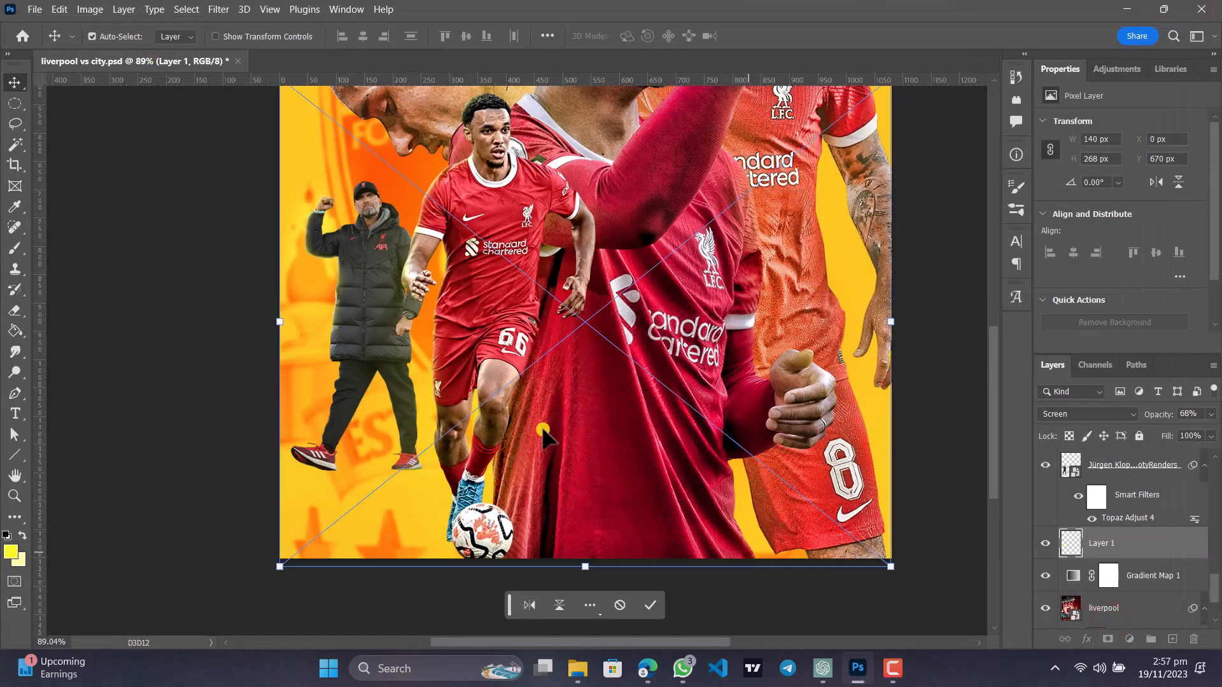
Scale the placed foot shadow to about 2.64% and position it directly beneath the coach's shoes.
scroll(819, 474, up, 1)
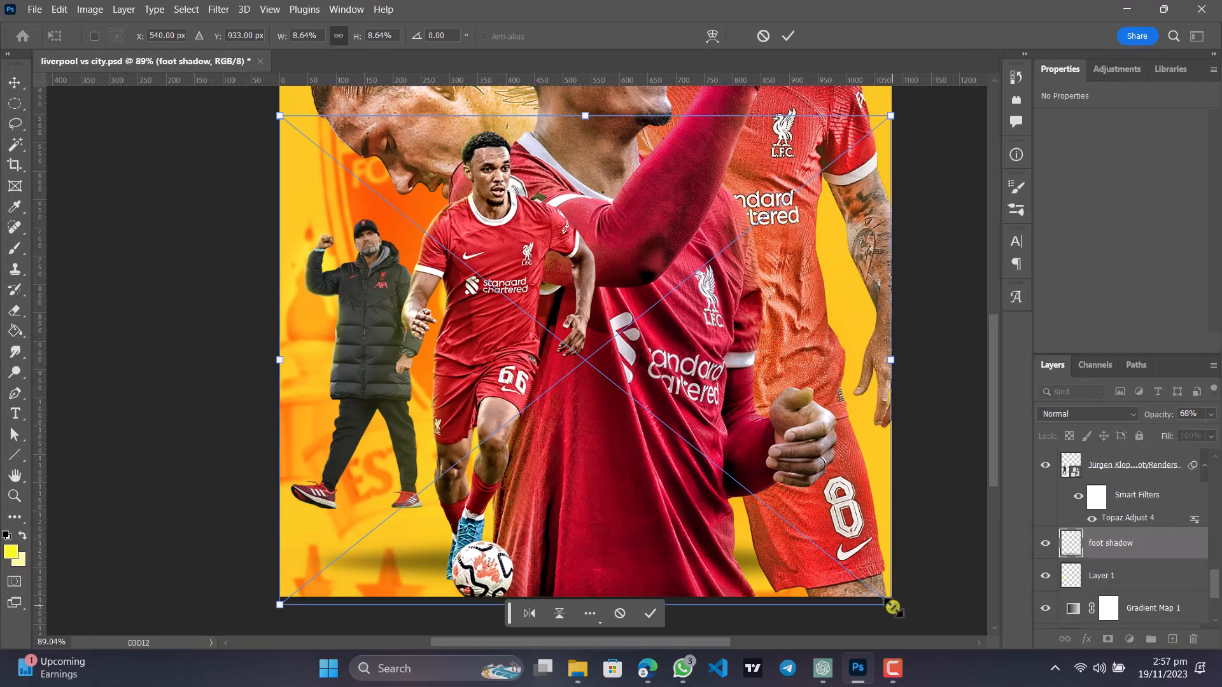
drag(893, 608, 576, 352)
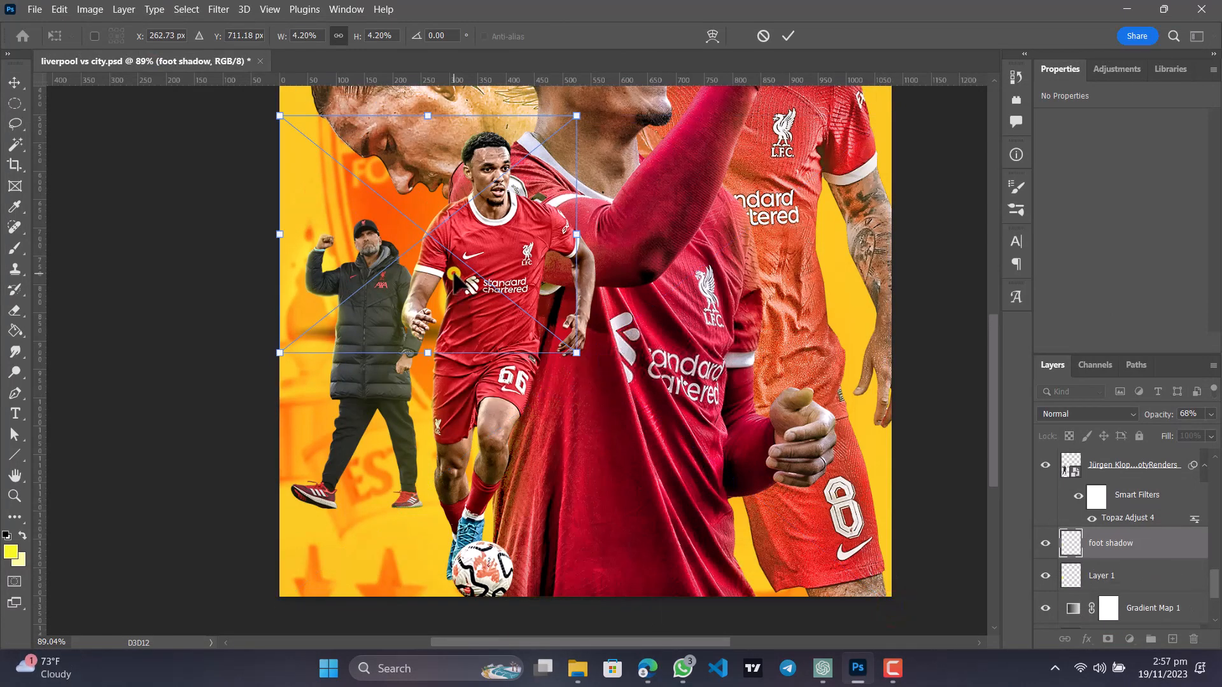
drag(454, 279, 428, 491)
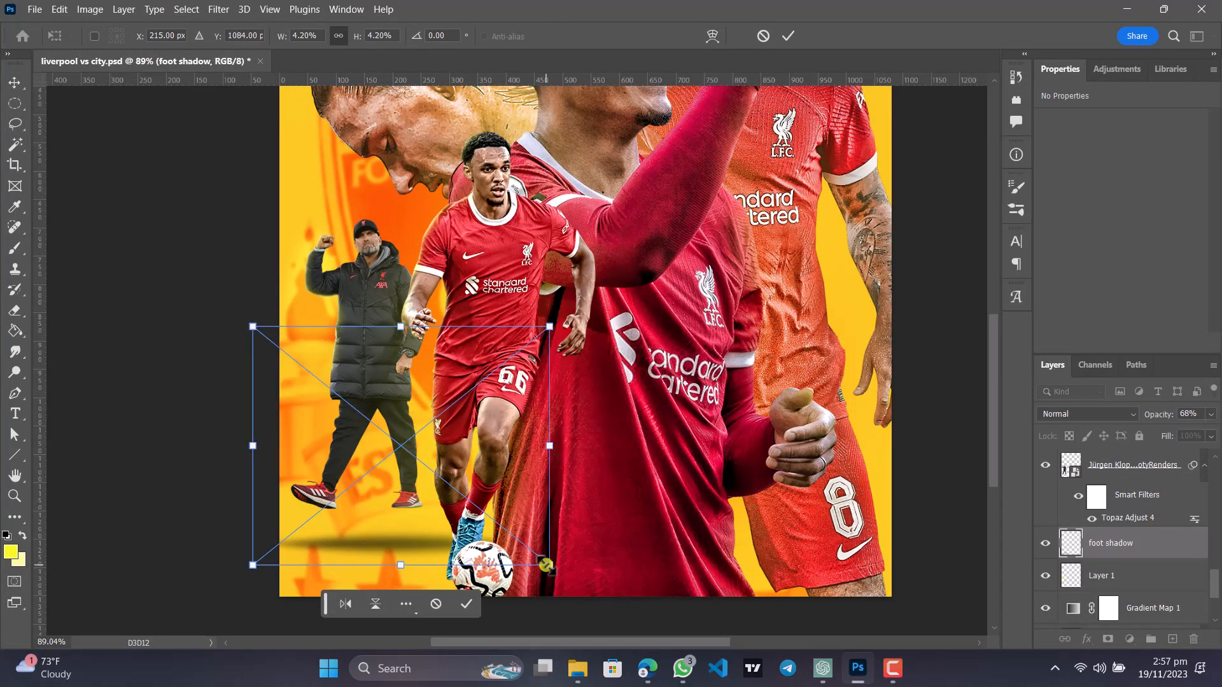
drag(546, 565, 404, 512)
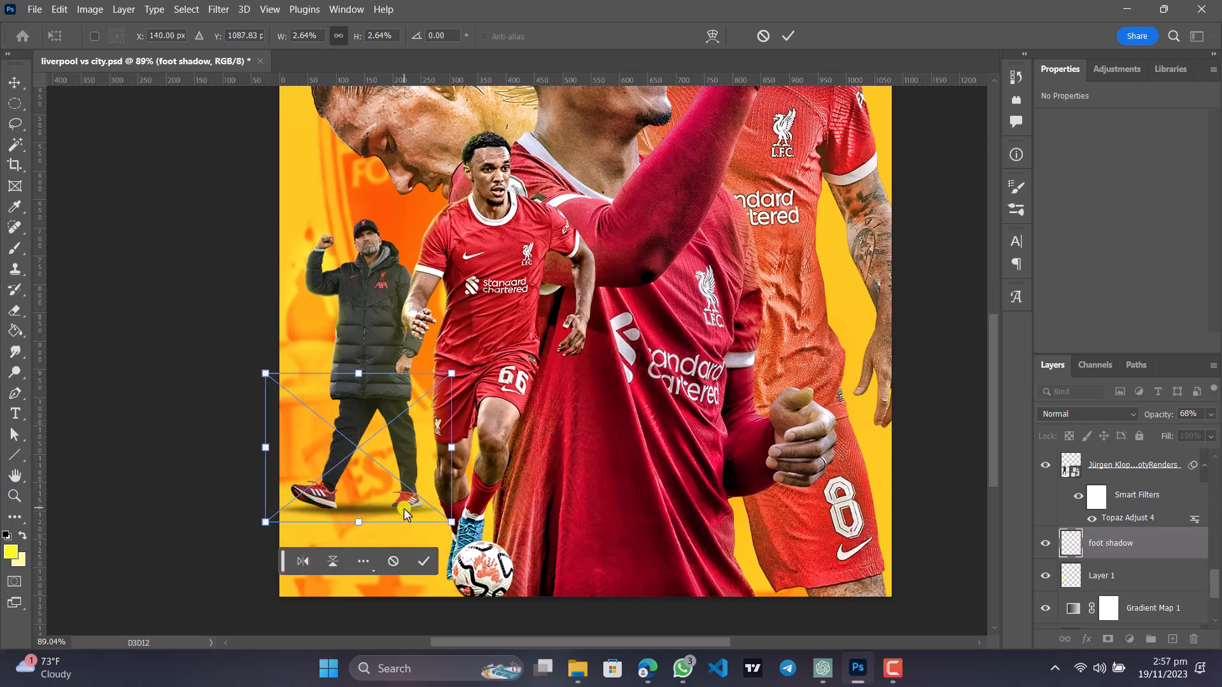
key(Right)
key(Right)
key(Right)
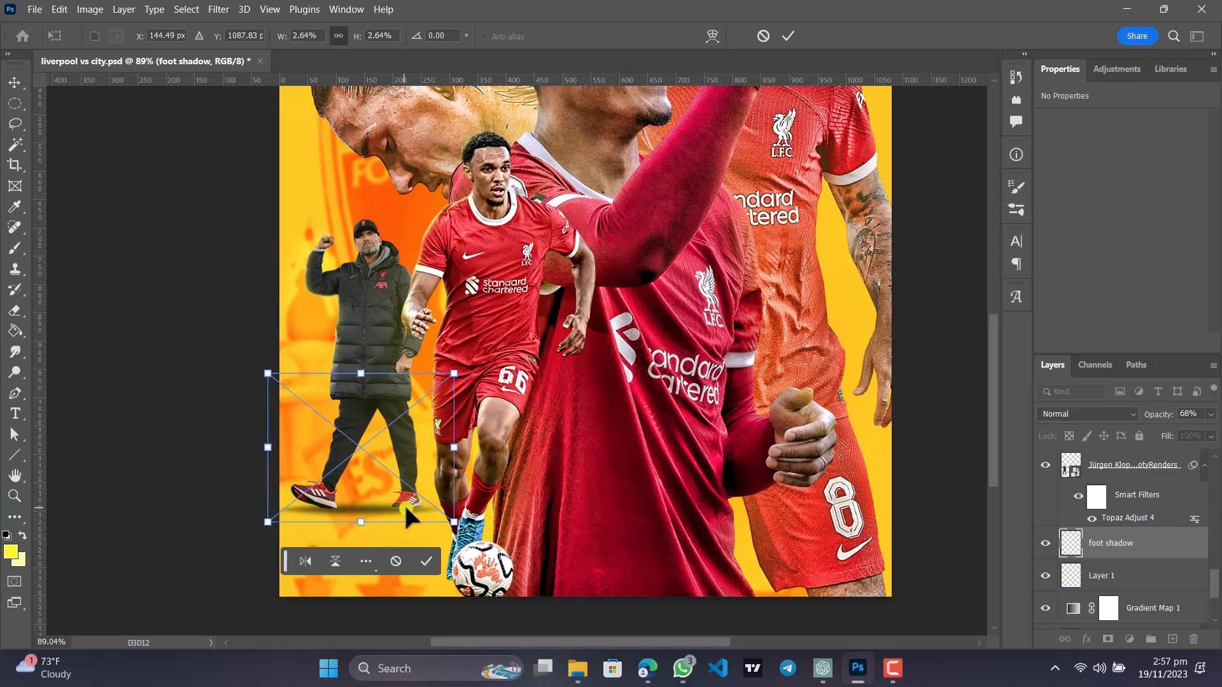
click(433, 559)
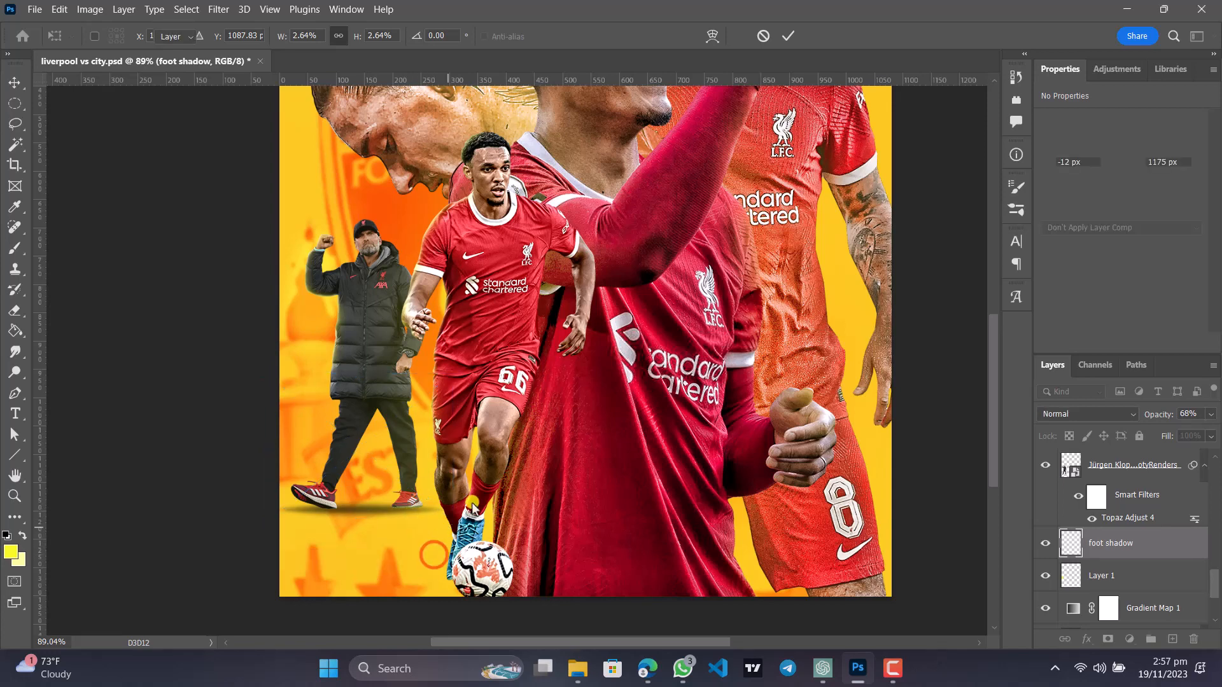
Preview blend modes such as Overlay and Multiply on the foot shadow layer, keep Normal, and check the whole poster.
click(1130, 415)
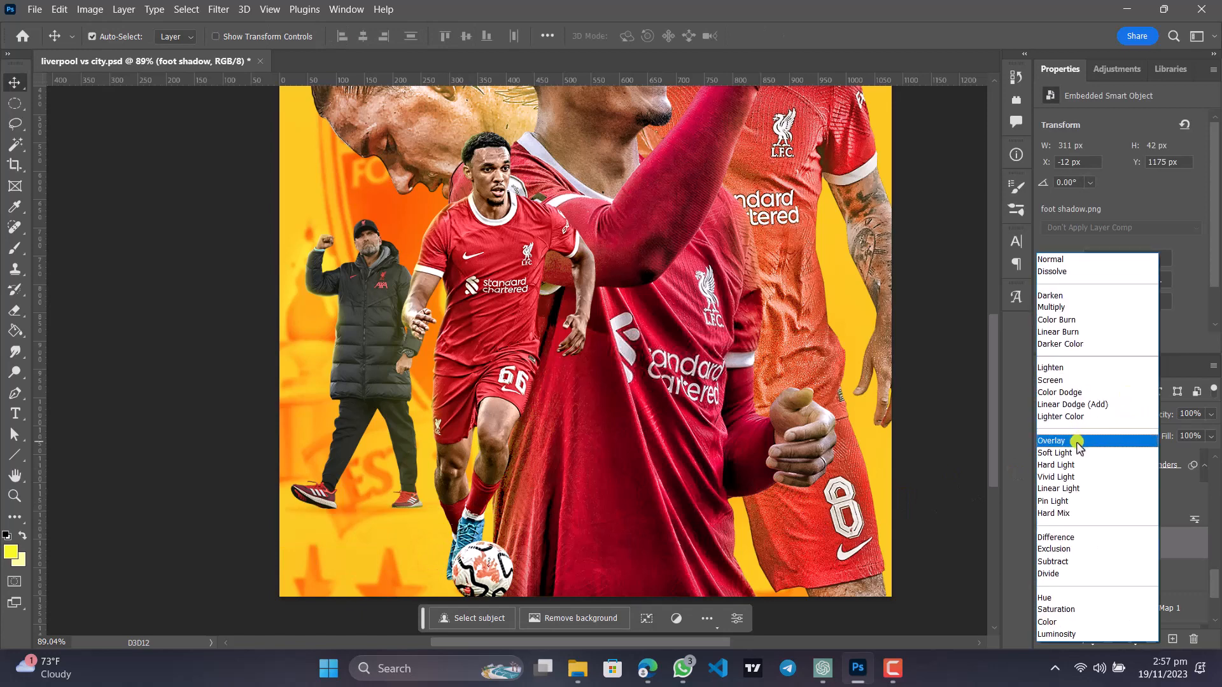
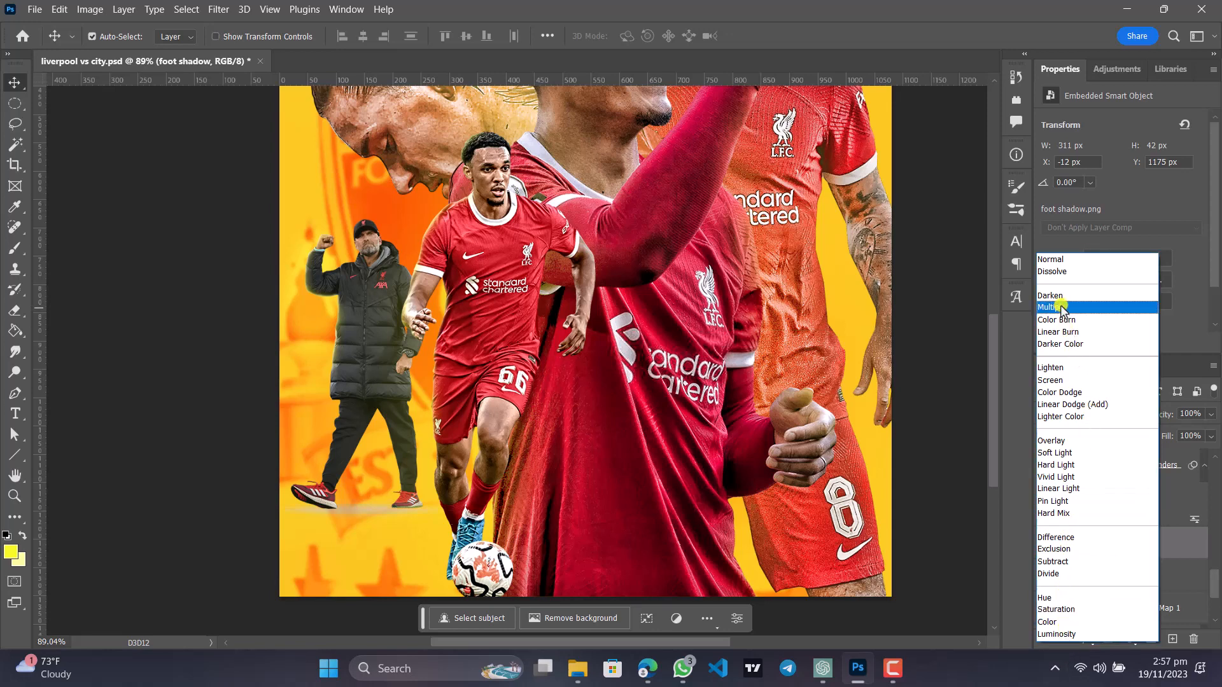
click(1062, 259)
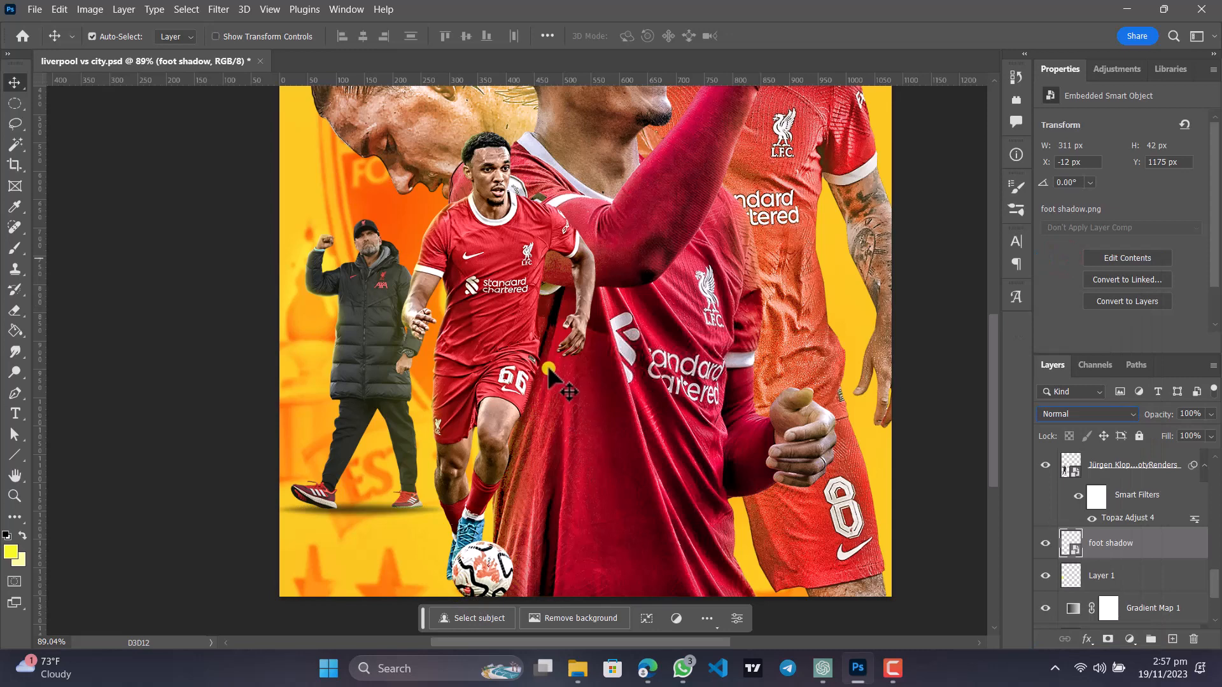
click(595, 404)
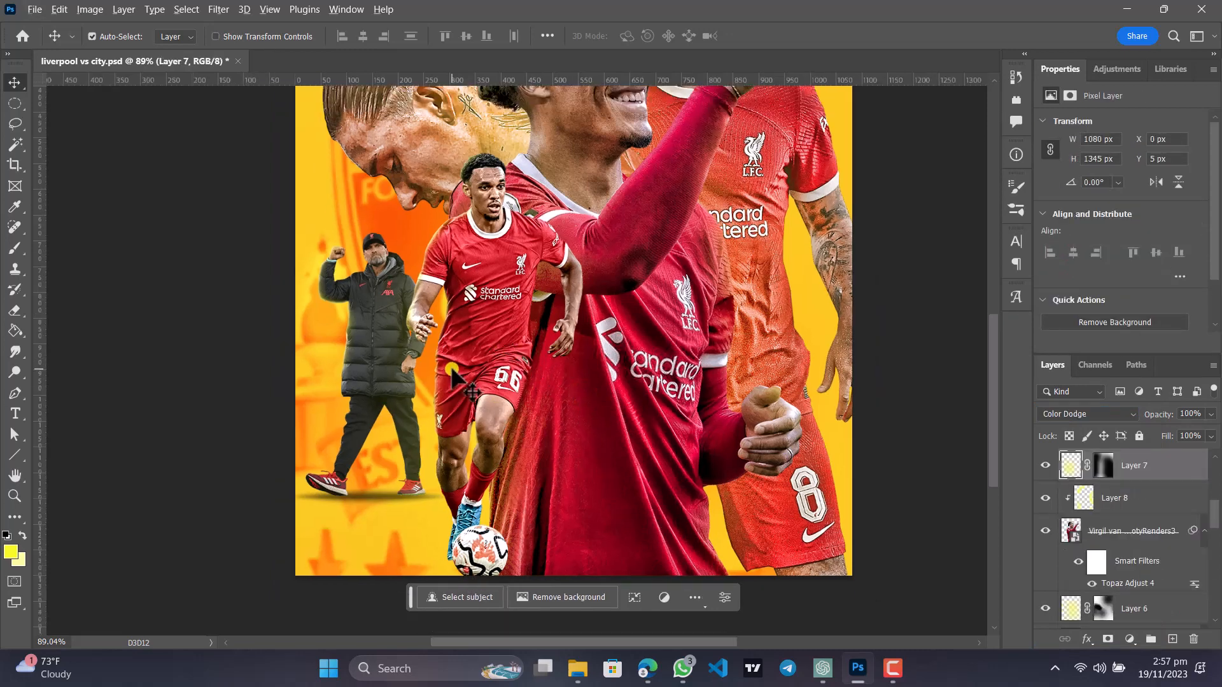
scroll(451, 369, down, 5)
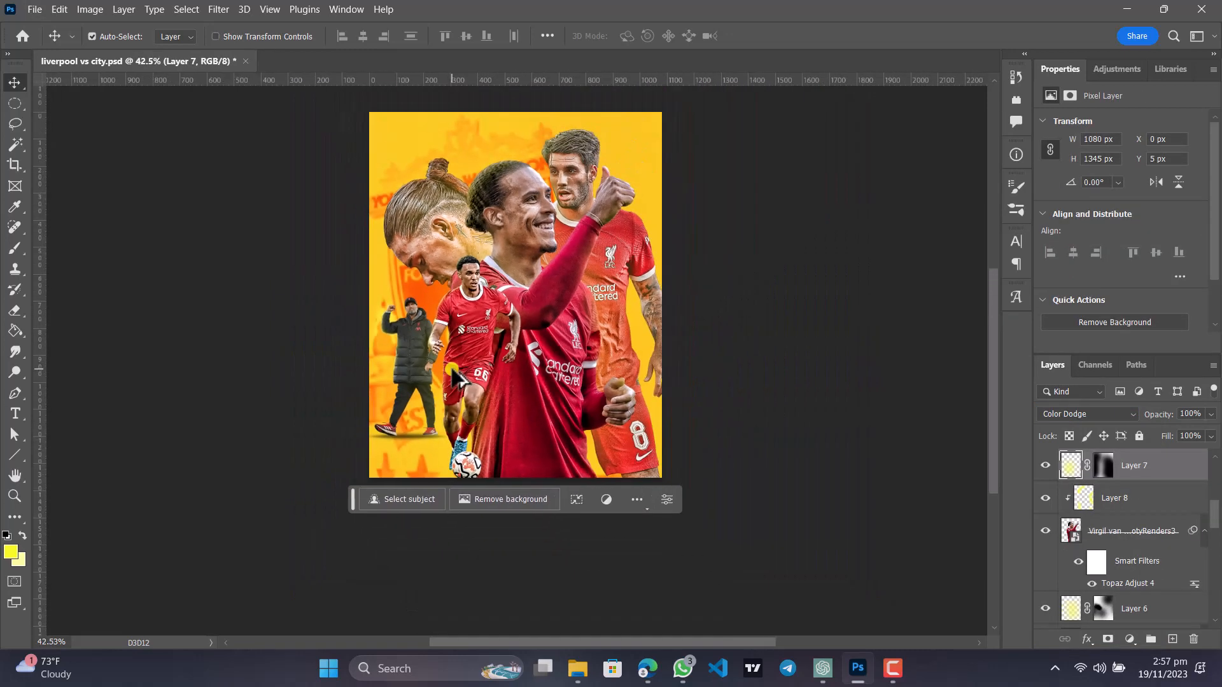
scroll(453, 371, up, 5)
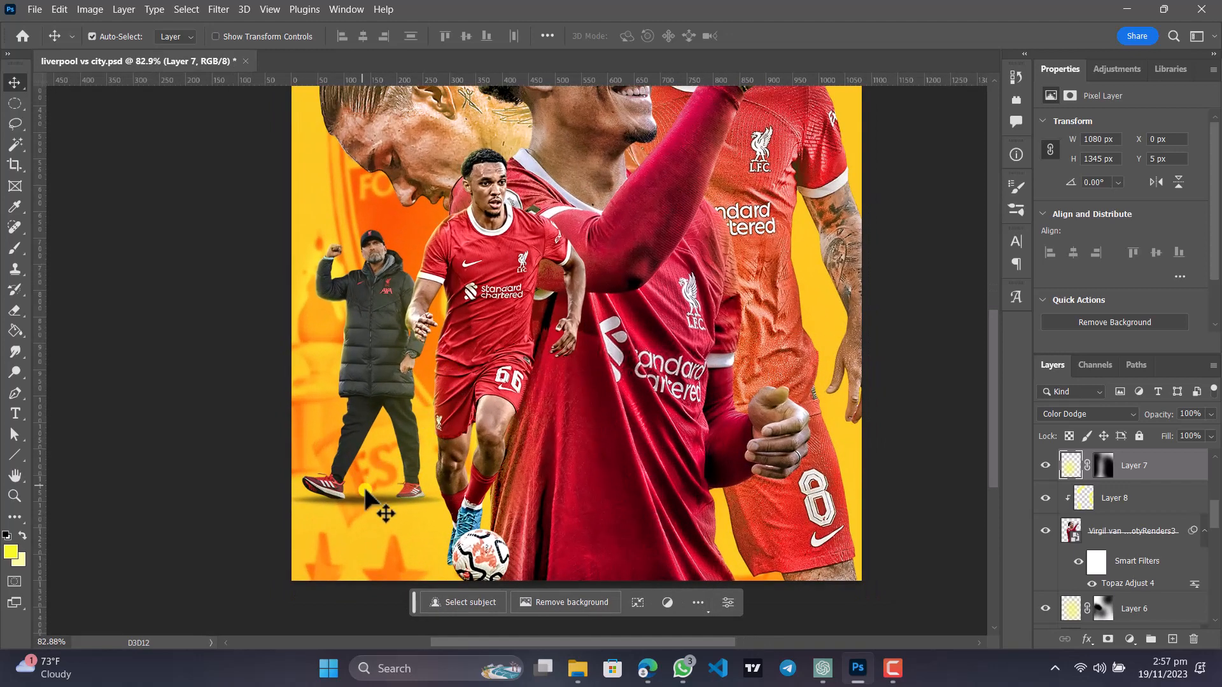
Nudge the foot shadow slightly lower under the coach's feet, to X -10 px and Y 1180 px.
click(372, 500)
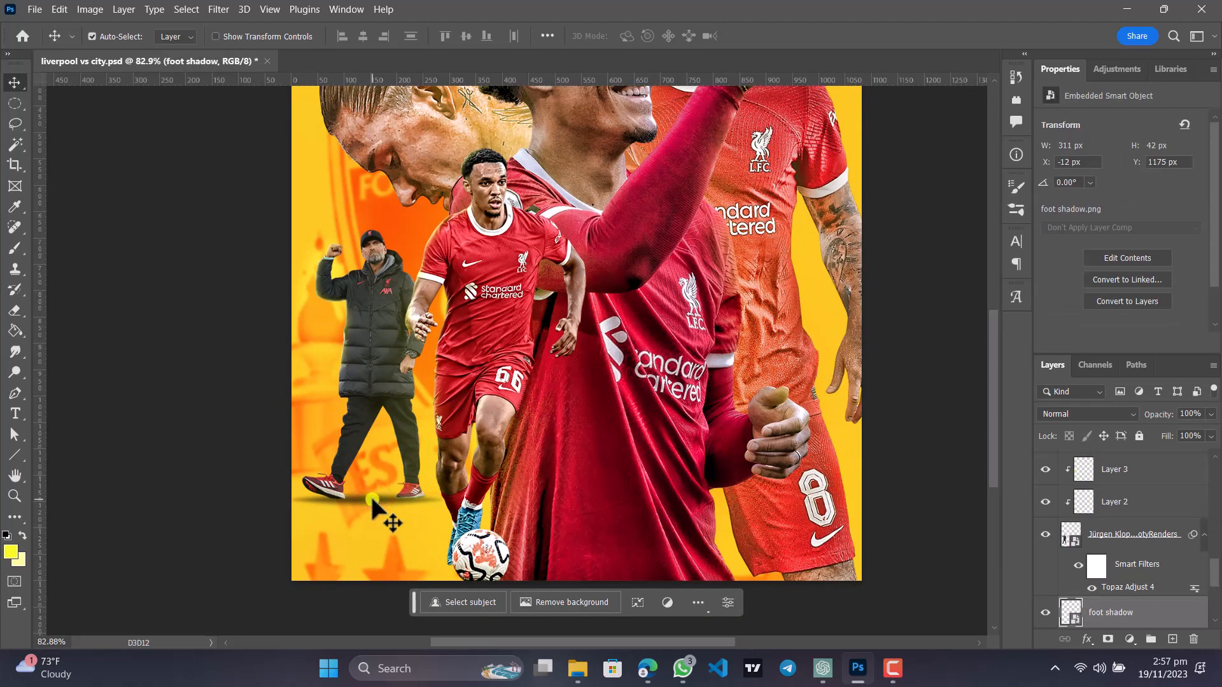
key(Down)
key(Down)
key(Down)
key(Down)
key(Down)
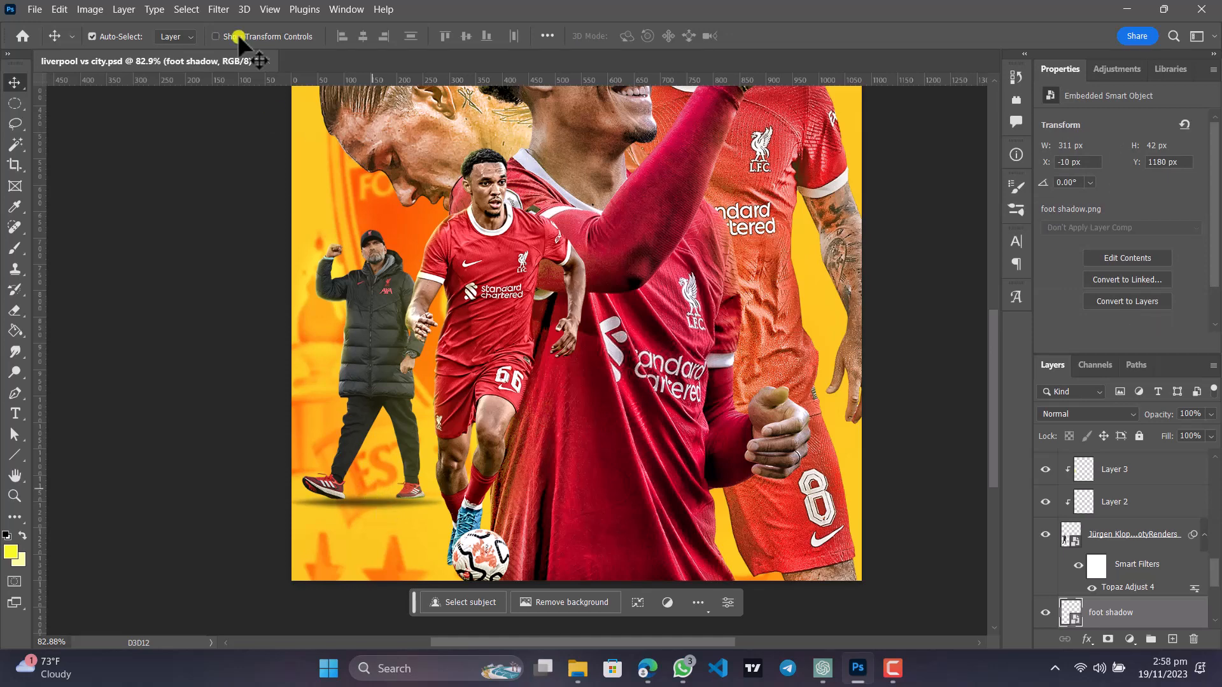
Soften the foot shadow with a Gaussian Blur of about 6.4 pixels radius.
click(217, 9)
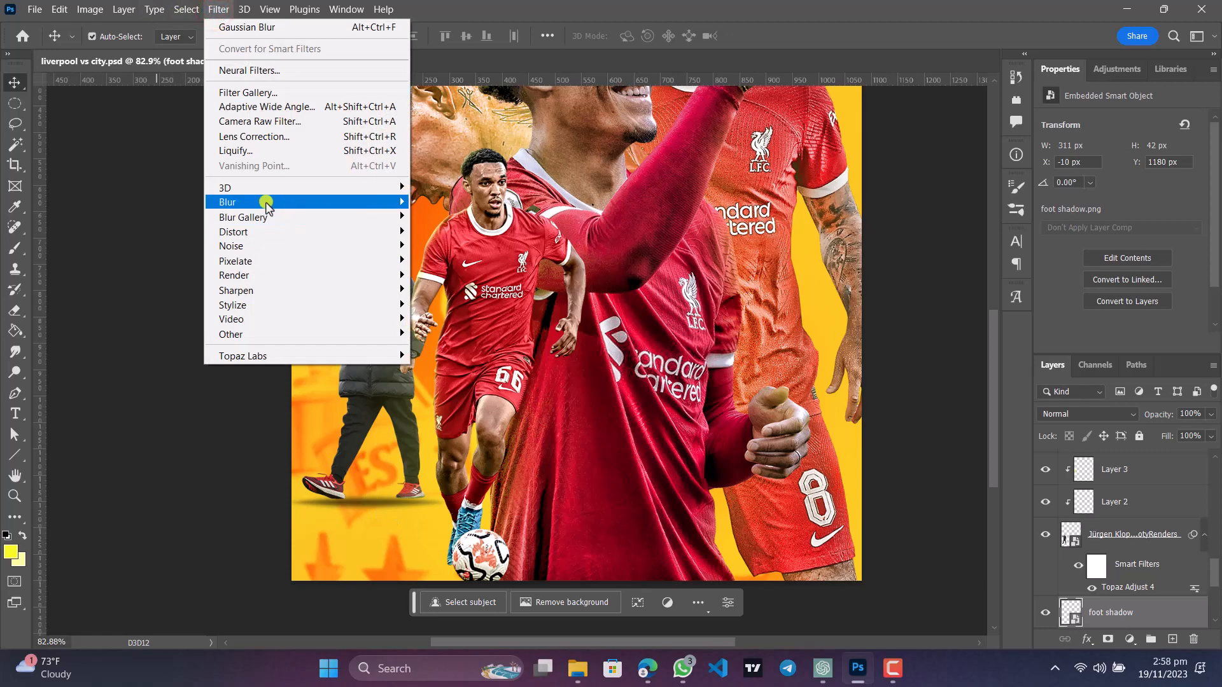
mouse_move(266, 204)
click(463, 263)
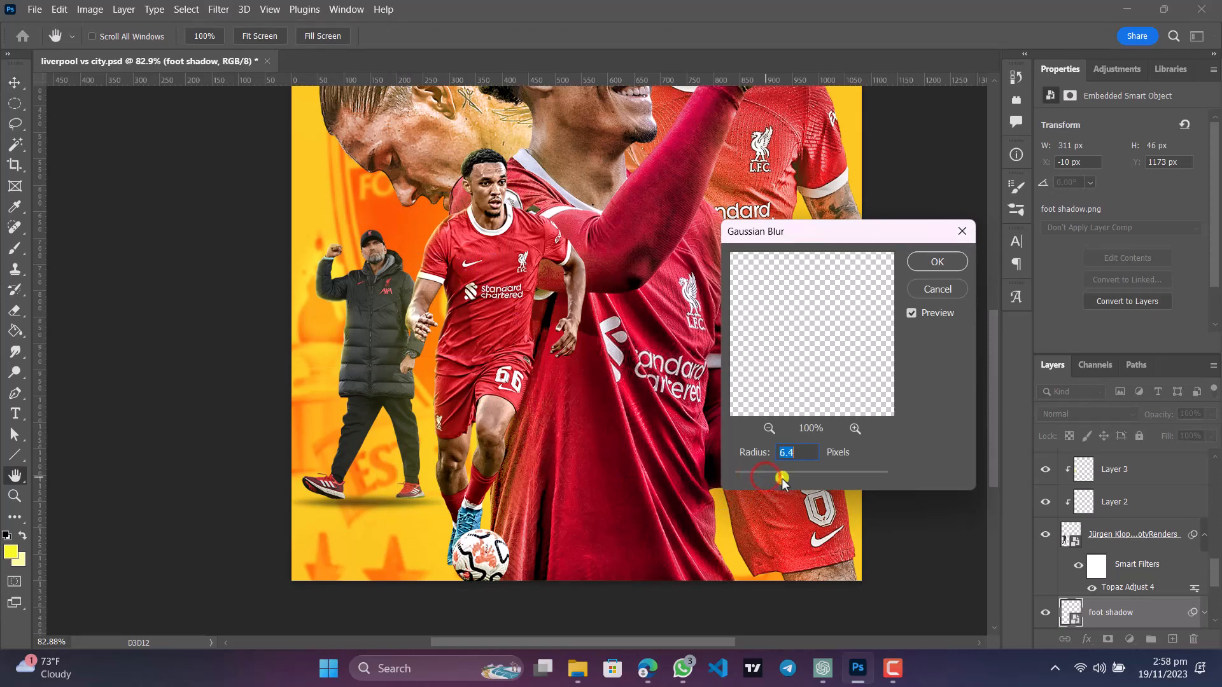
click(934, 268)
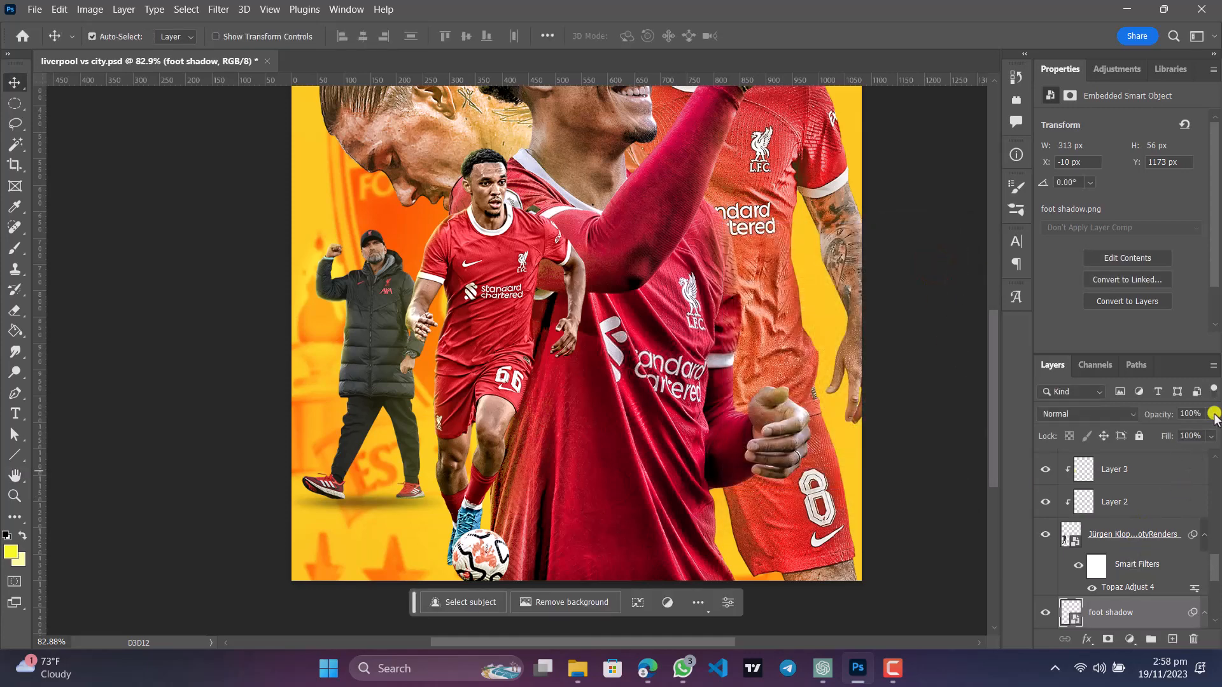
Lower the foot shadow layer's opacity to 77% and review the shadow against the whole poster.
click(1214, 415)
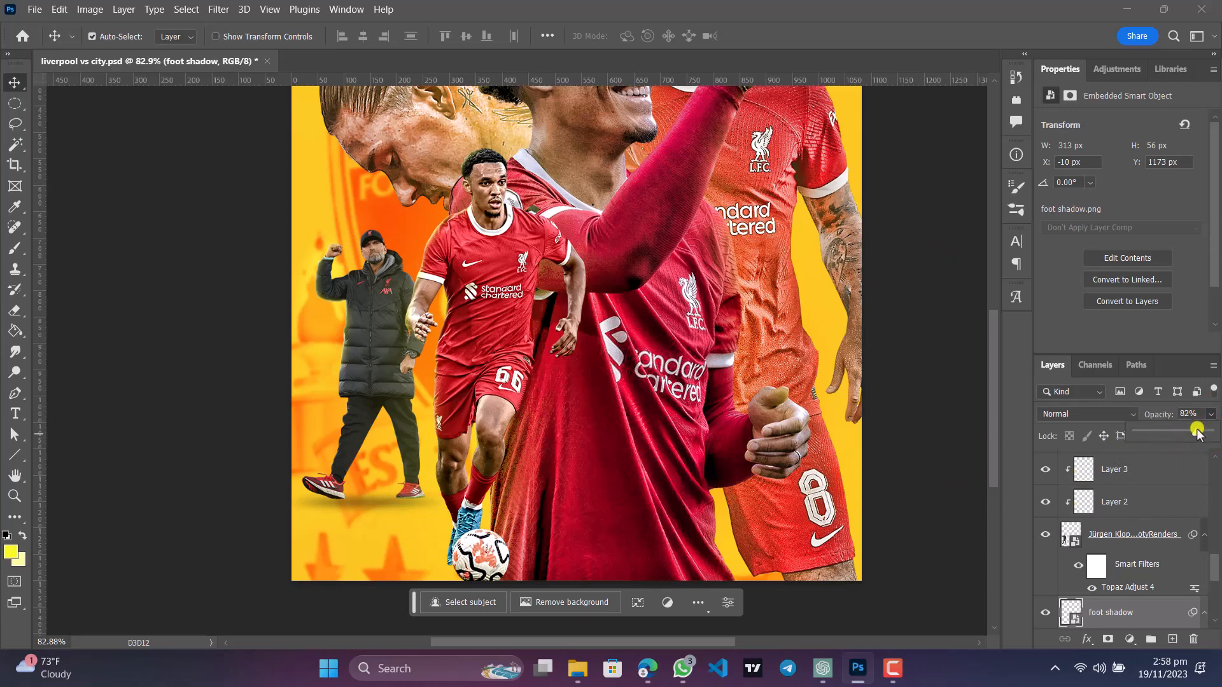
click(941, 506)
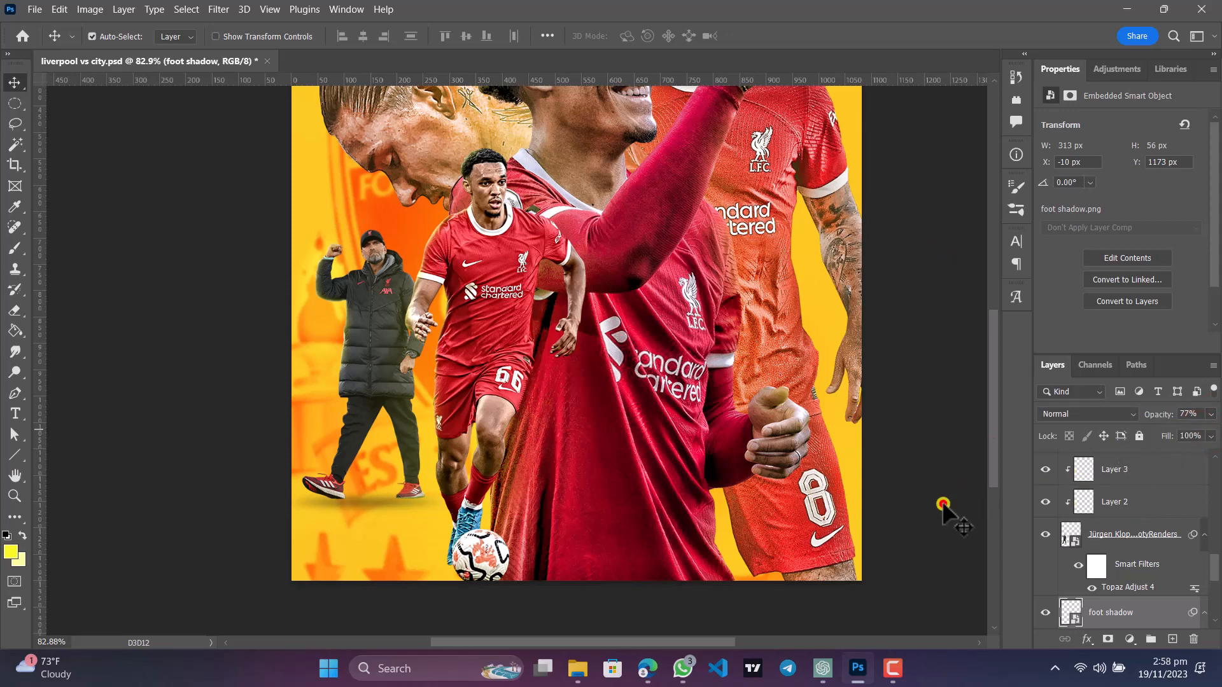
scroll(914, 498, up, 1)
scroll(687, 413, down, 2)
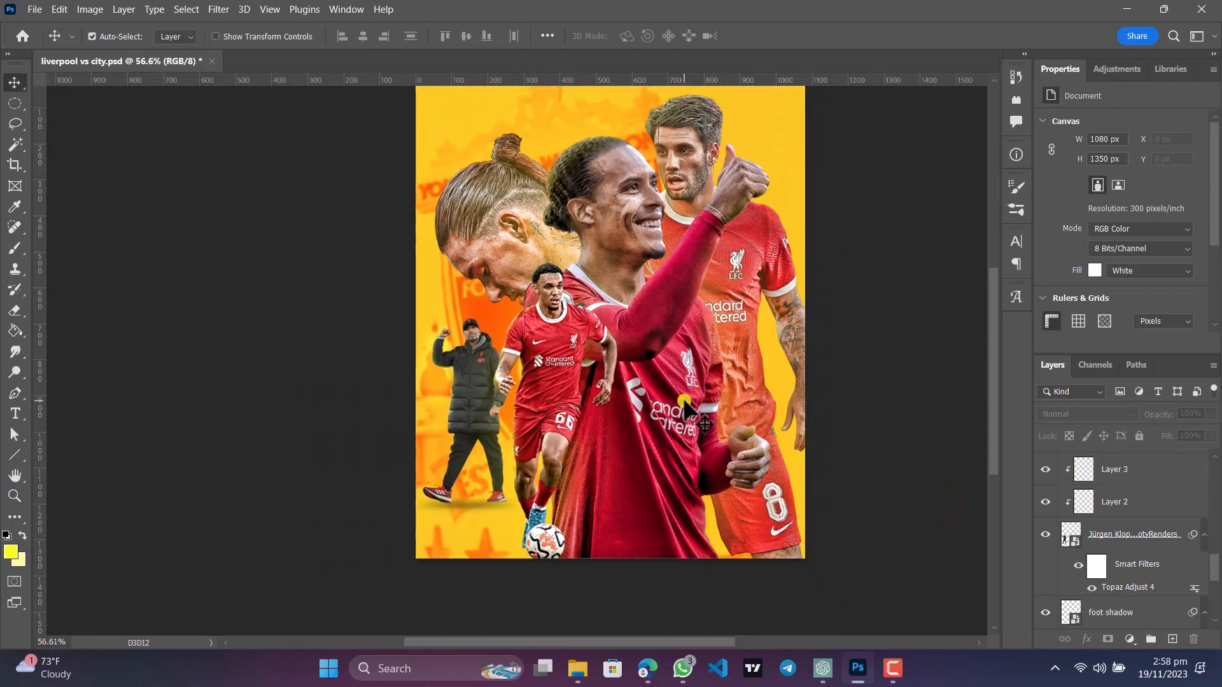
scroll(685, 402, down, 1)
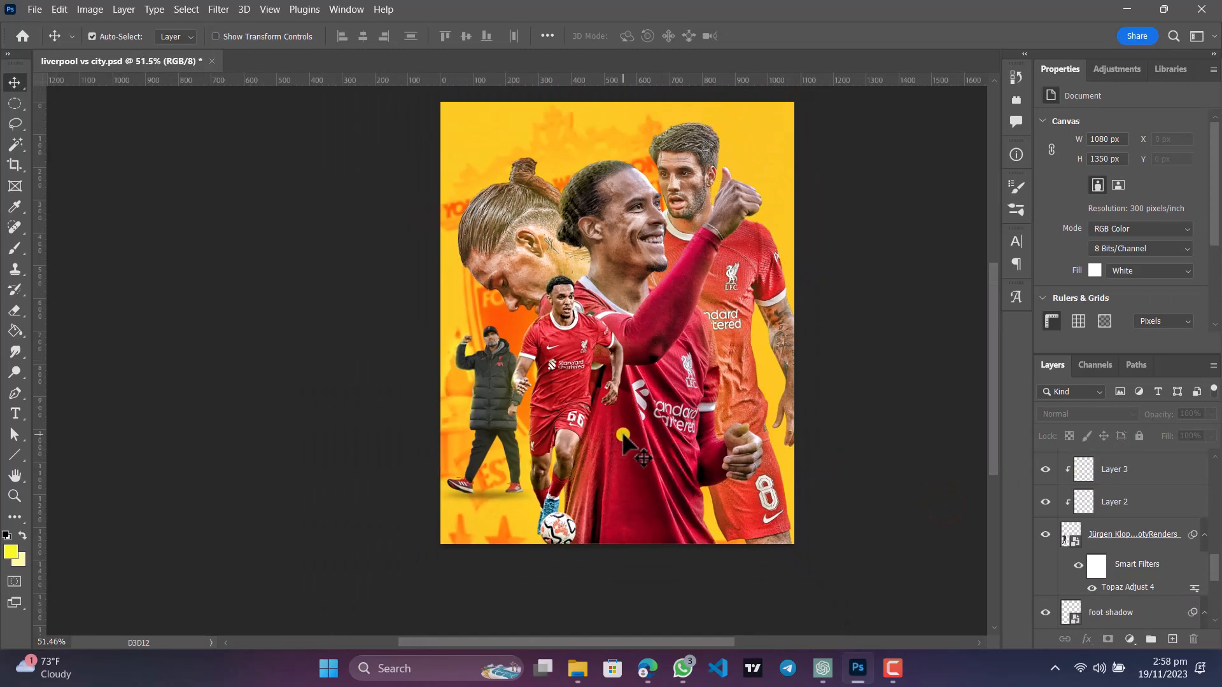
drag(613, 425, 510, 437)
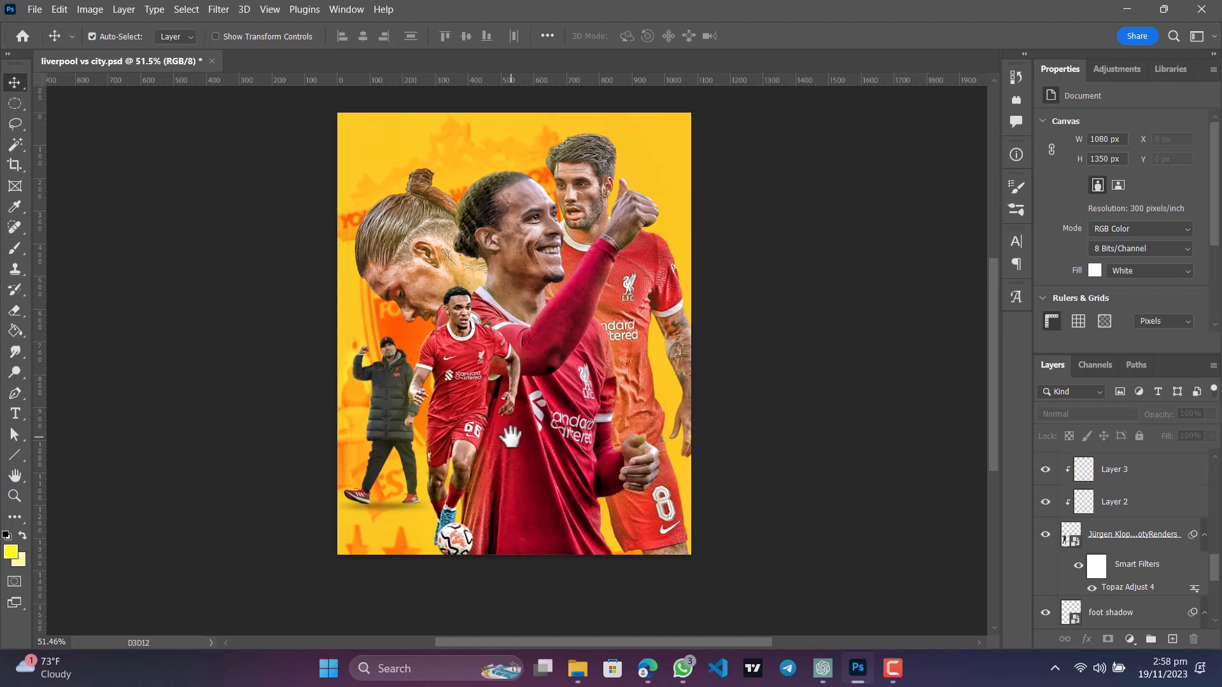
Give the foot shadow layer a Normal, 100% Color Overlay in orange fa5d04, sampled from the poster background.
scroll(509, 437, up, 3)
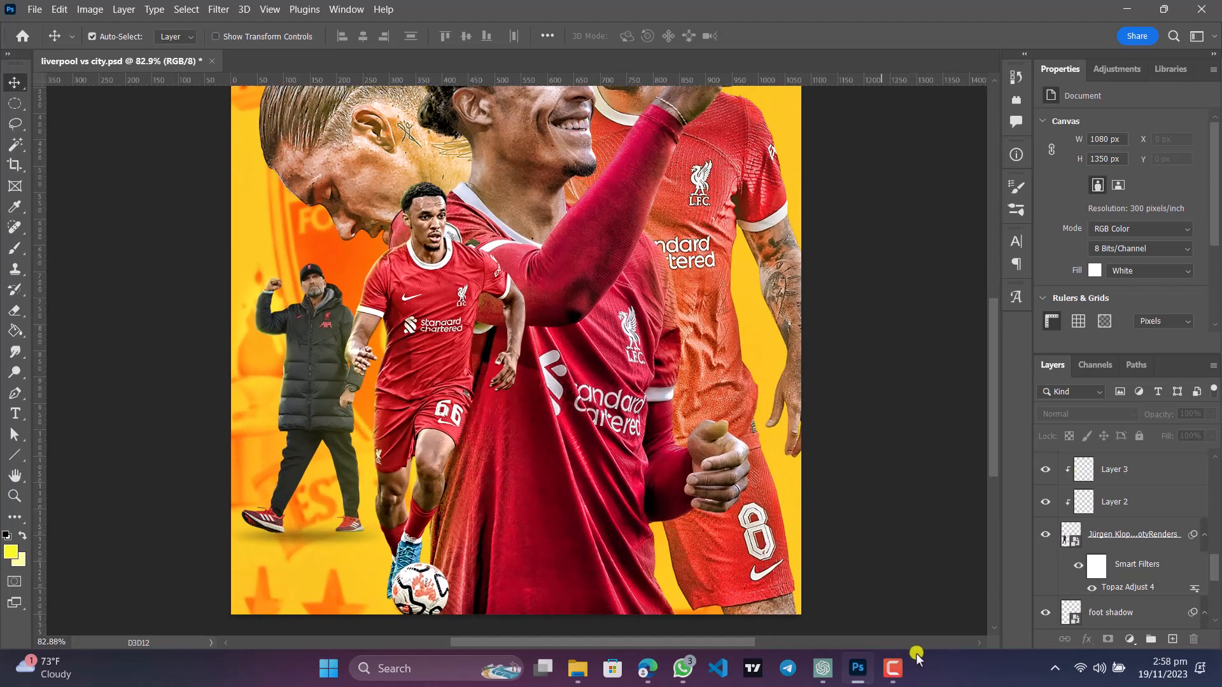
click(306, 540)
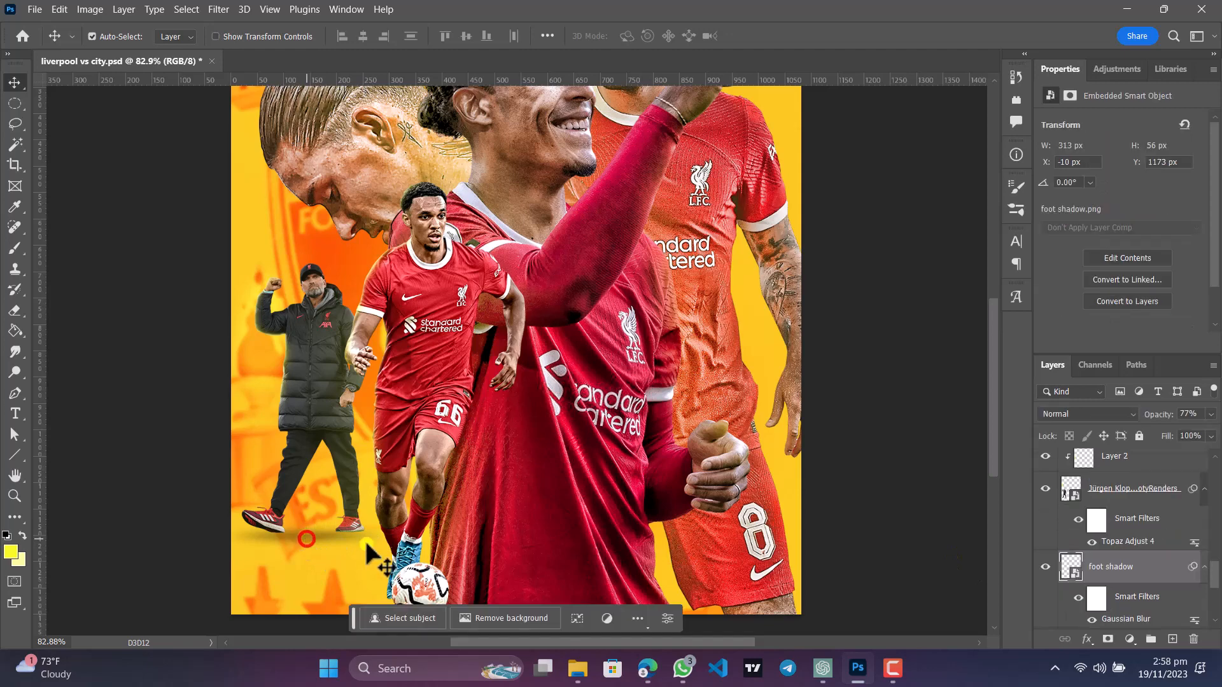
click(1087, 639)
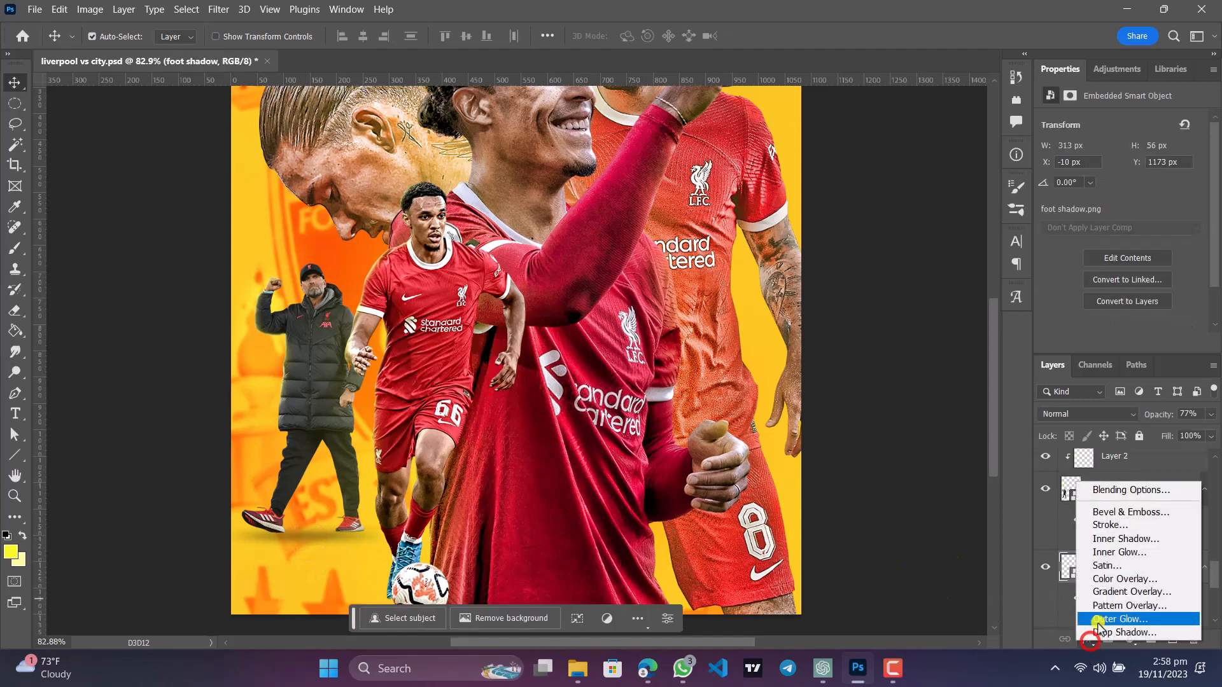
click(1107, 579)
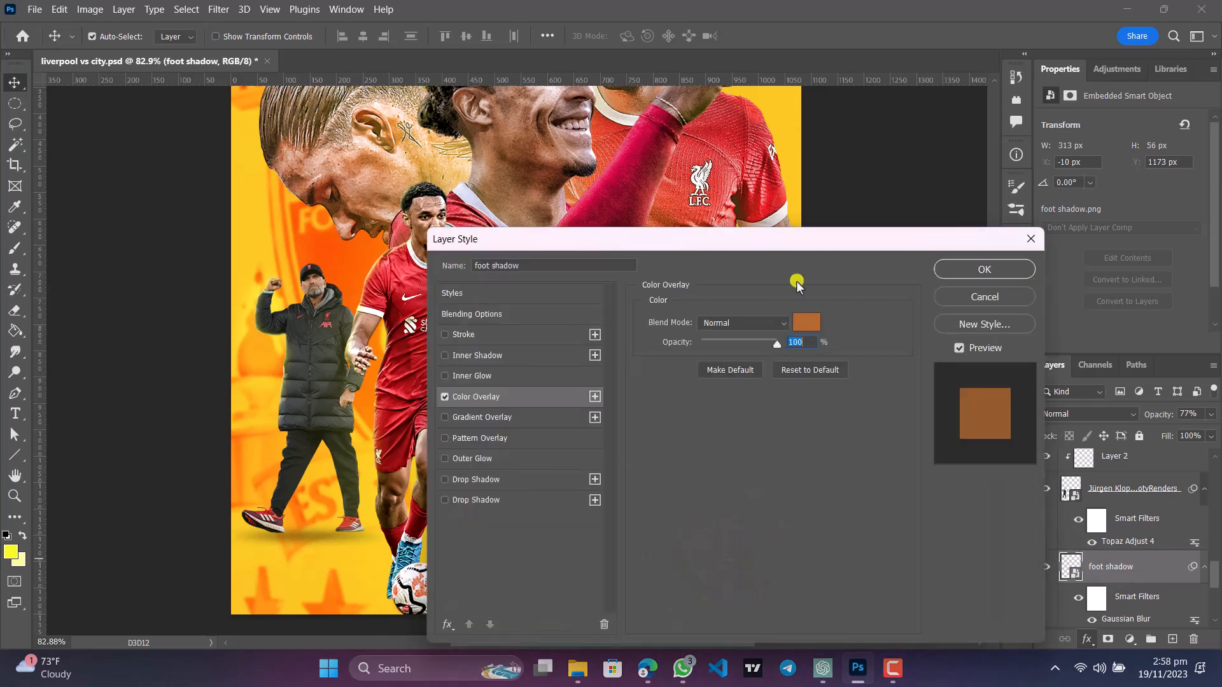
drag(774, 244, 883, 170)
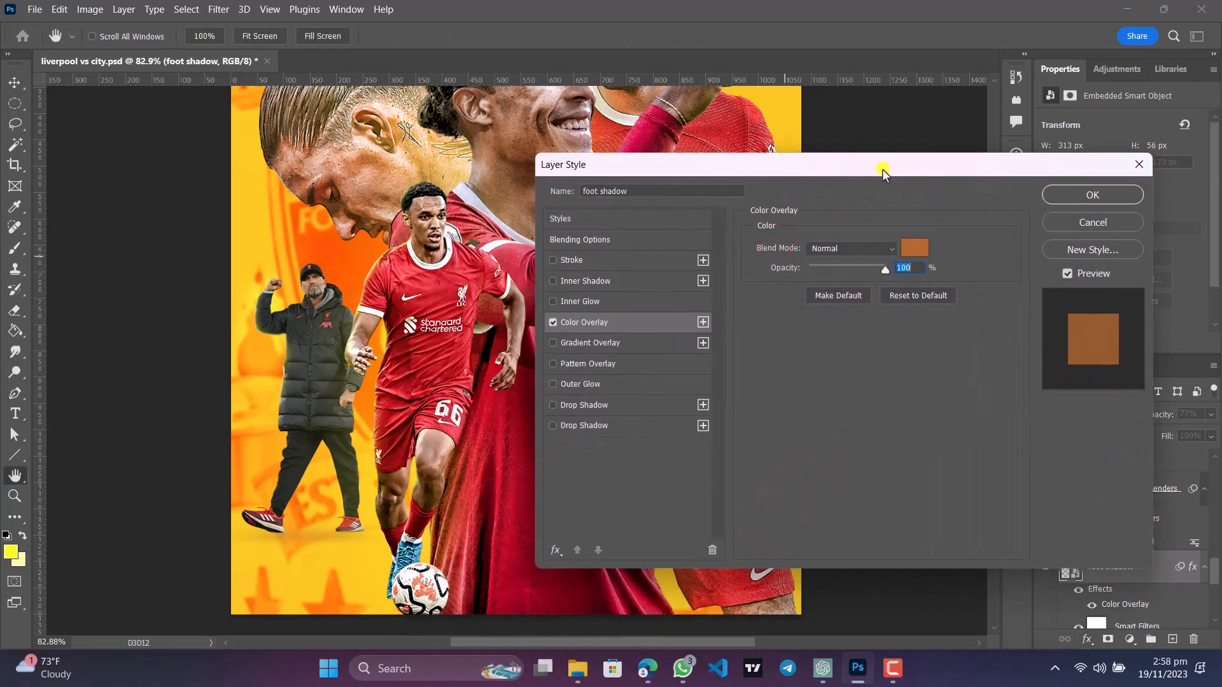
click(914, 246)
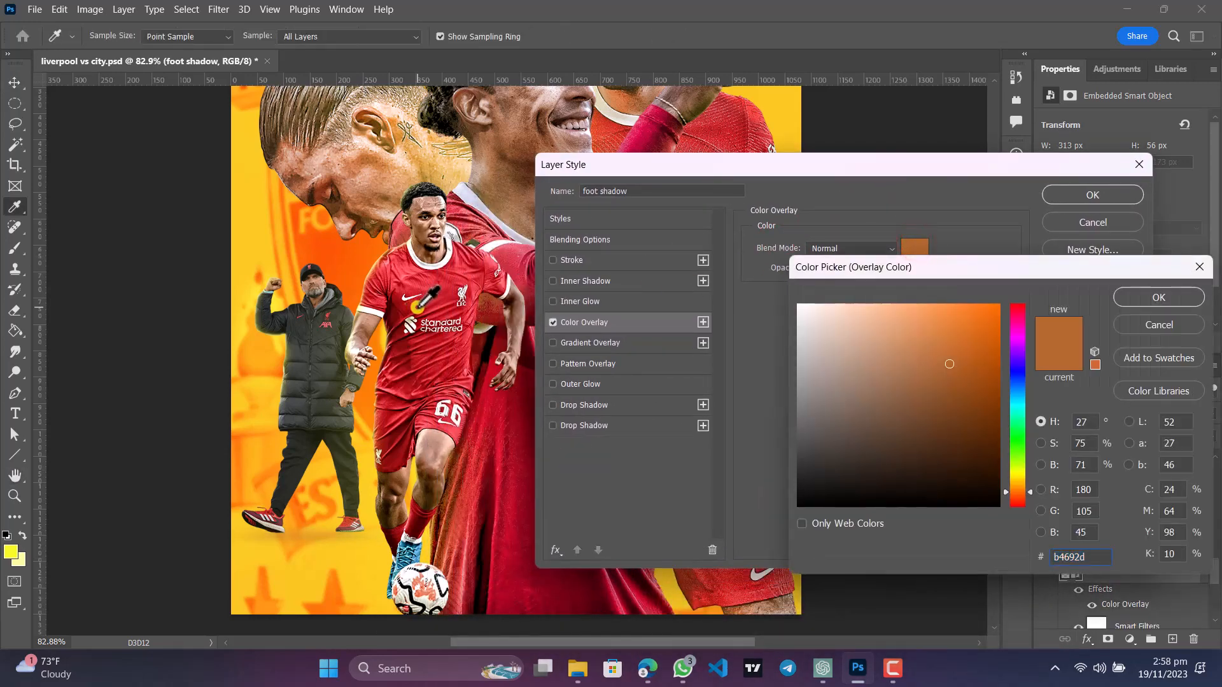
click(416, 311)
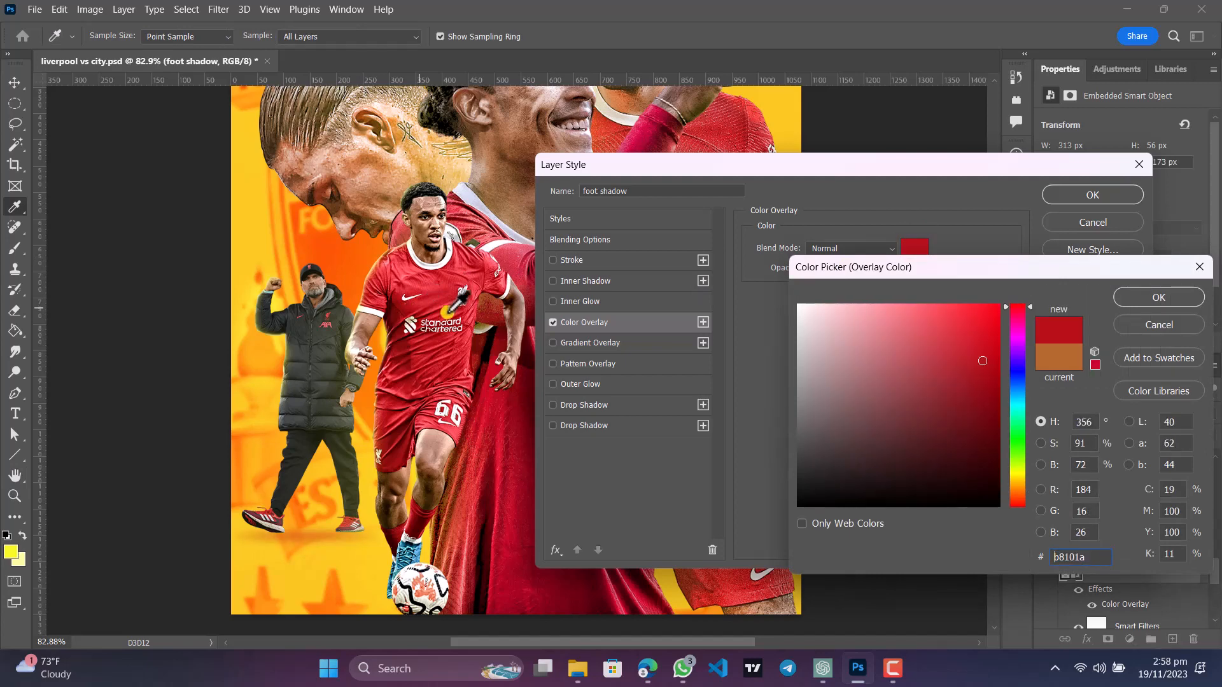
click(347, 258)
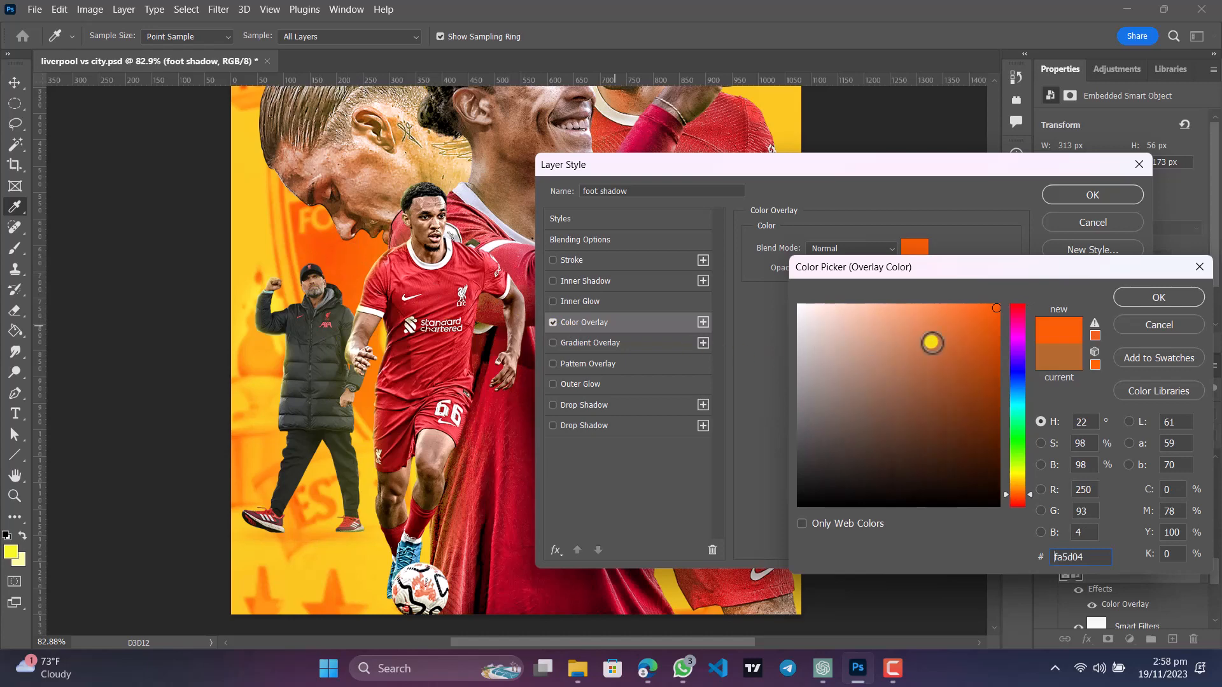
click(1187, 296)
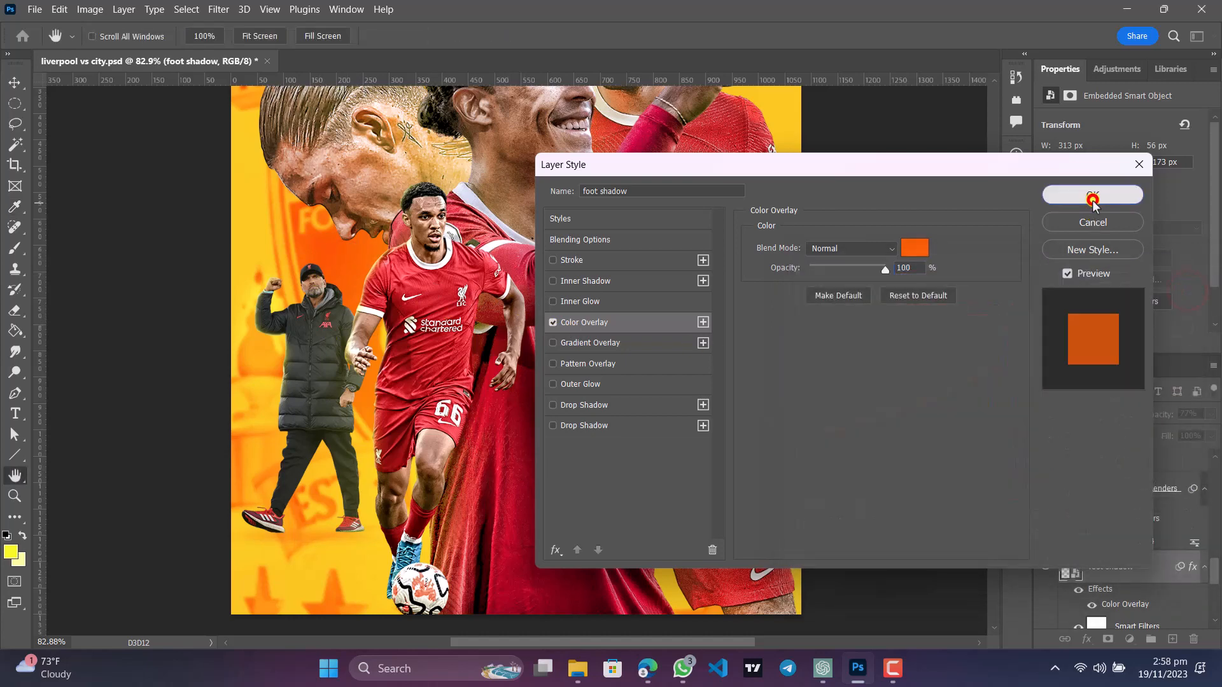
click(1092, 196)
Raise the foot shadow layer's opacity to 100% and check it against the whole poster.
click(1208, 414)
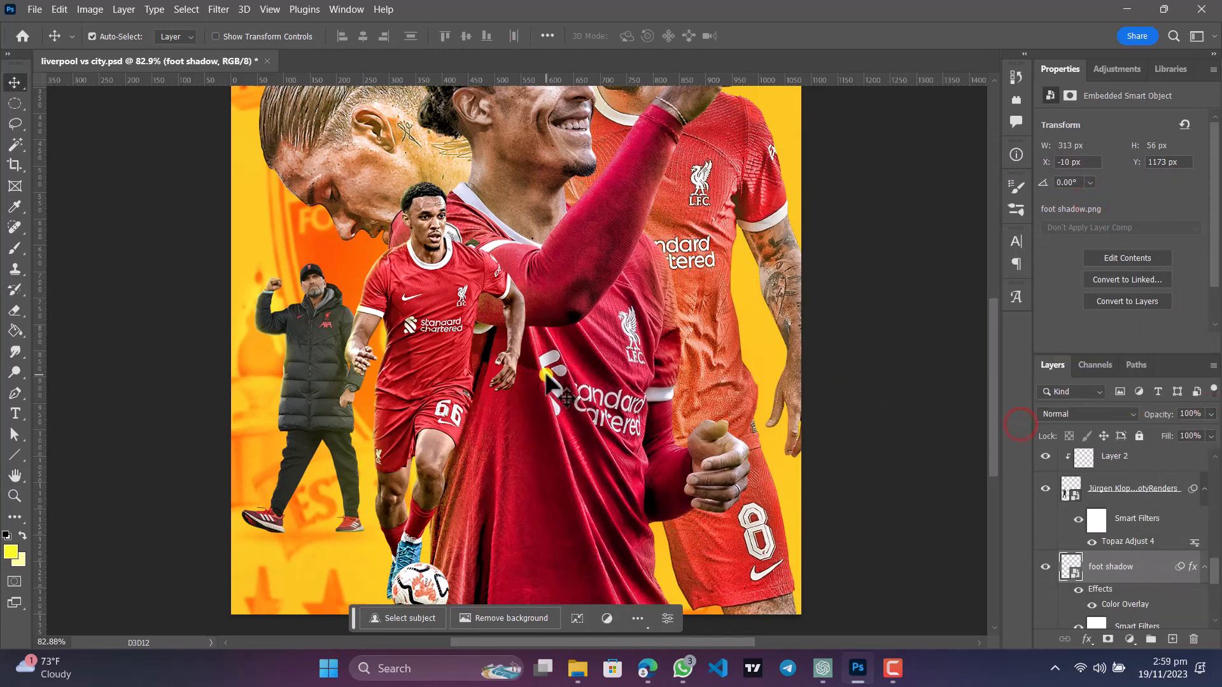
scroll(542, 433, down, 4)
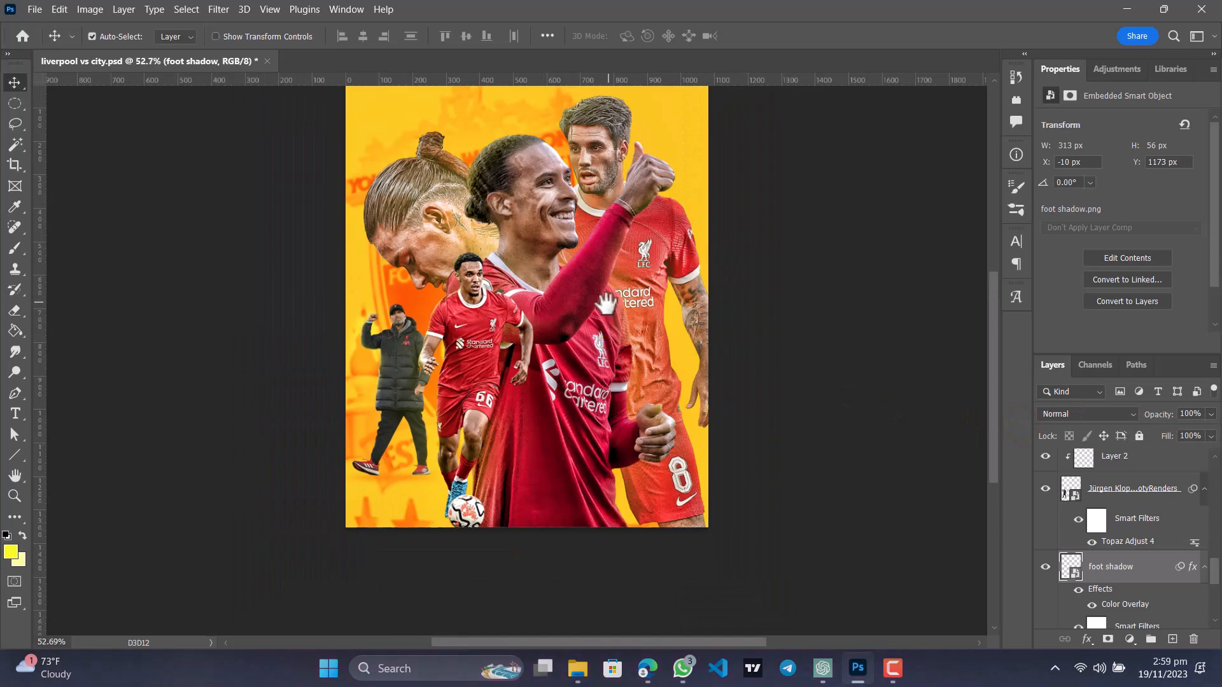
drag(604, 301, 577, 345)
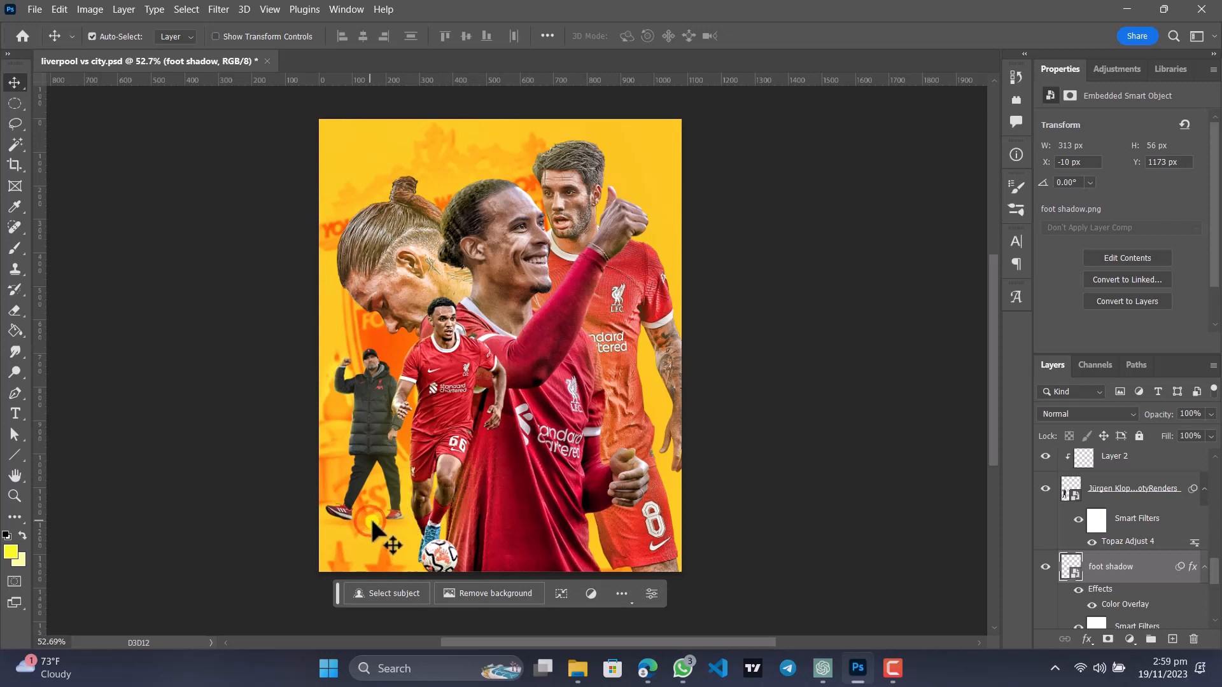
Reduce the foot shadow's Gaussian Blur smart filter to a radius of about 3.3 pixels.
scroll(1123, 598, down, 5)
scroll(1126, 534, up, 3)
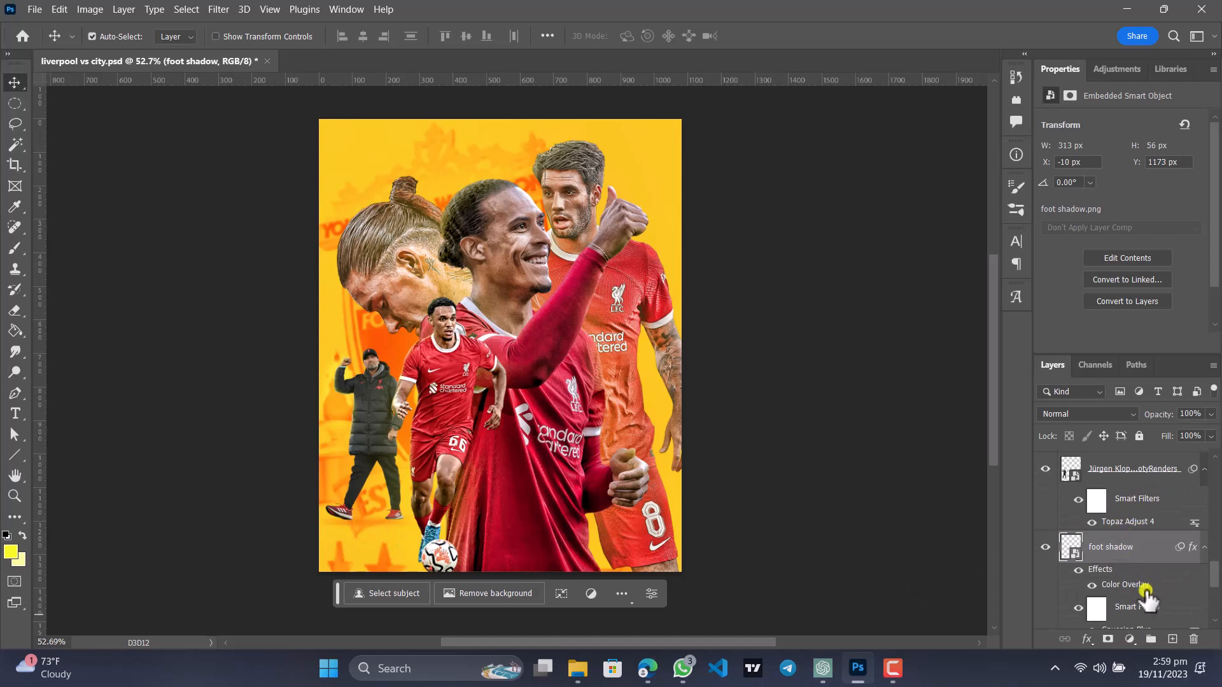
scroll(1139, 597, down, 3)
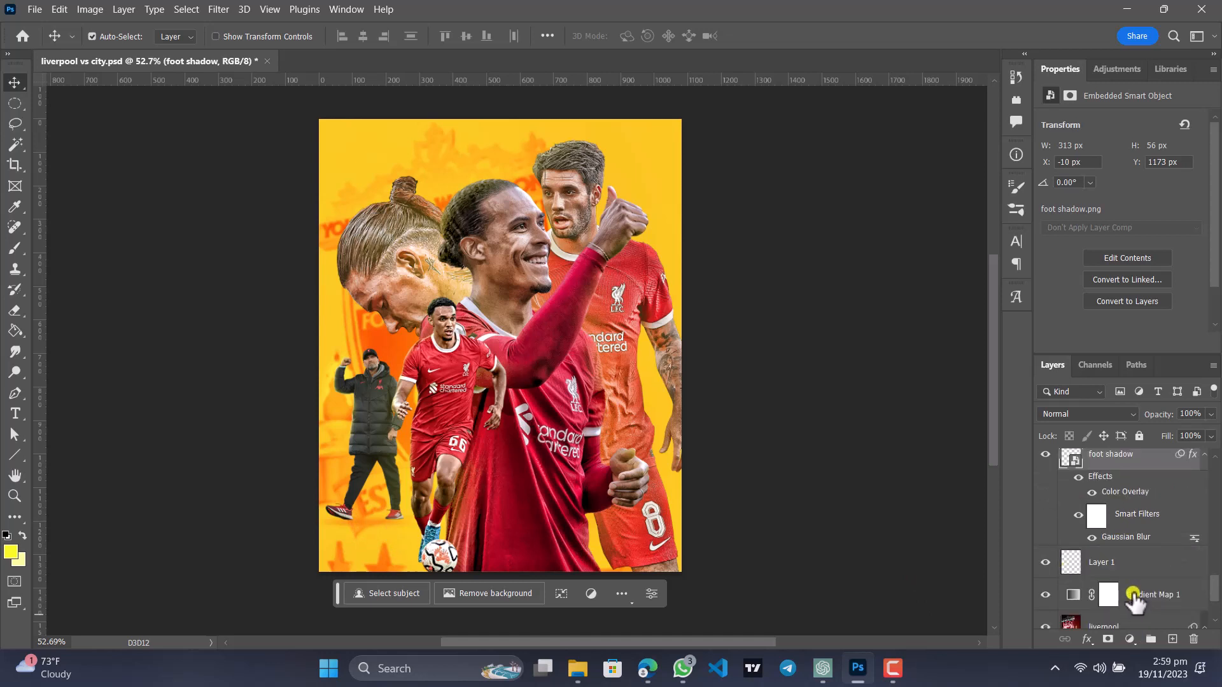
double_click(1120, 538)
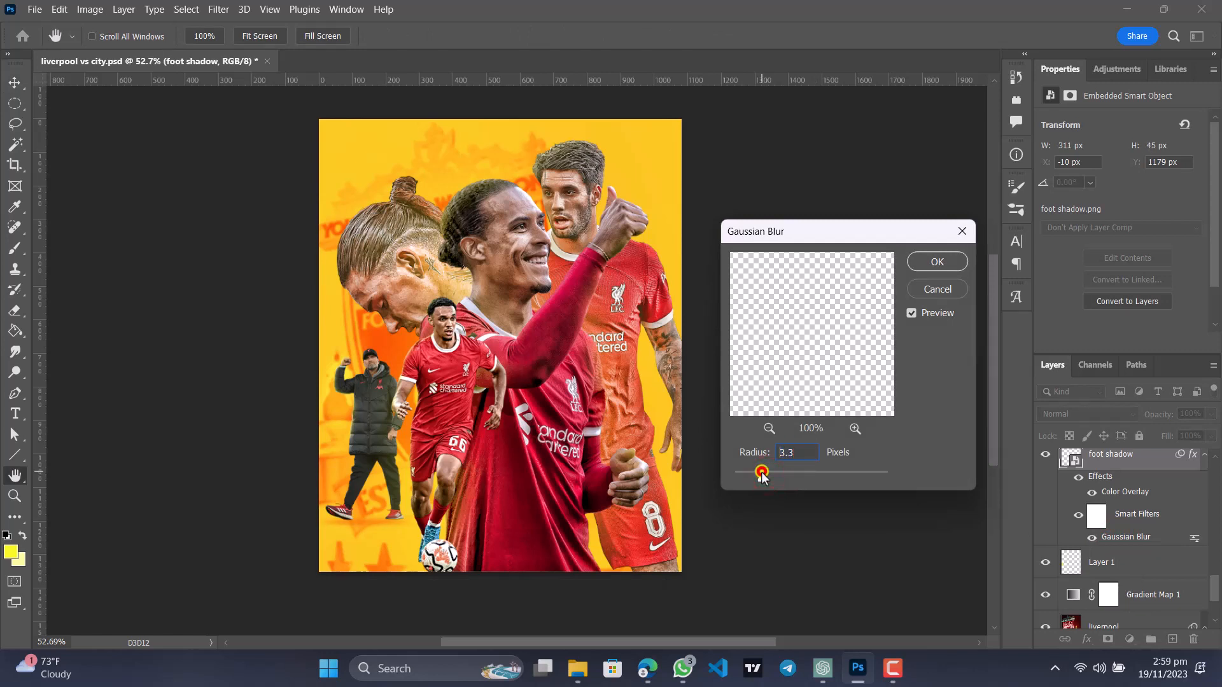
click(937, 261)
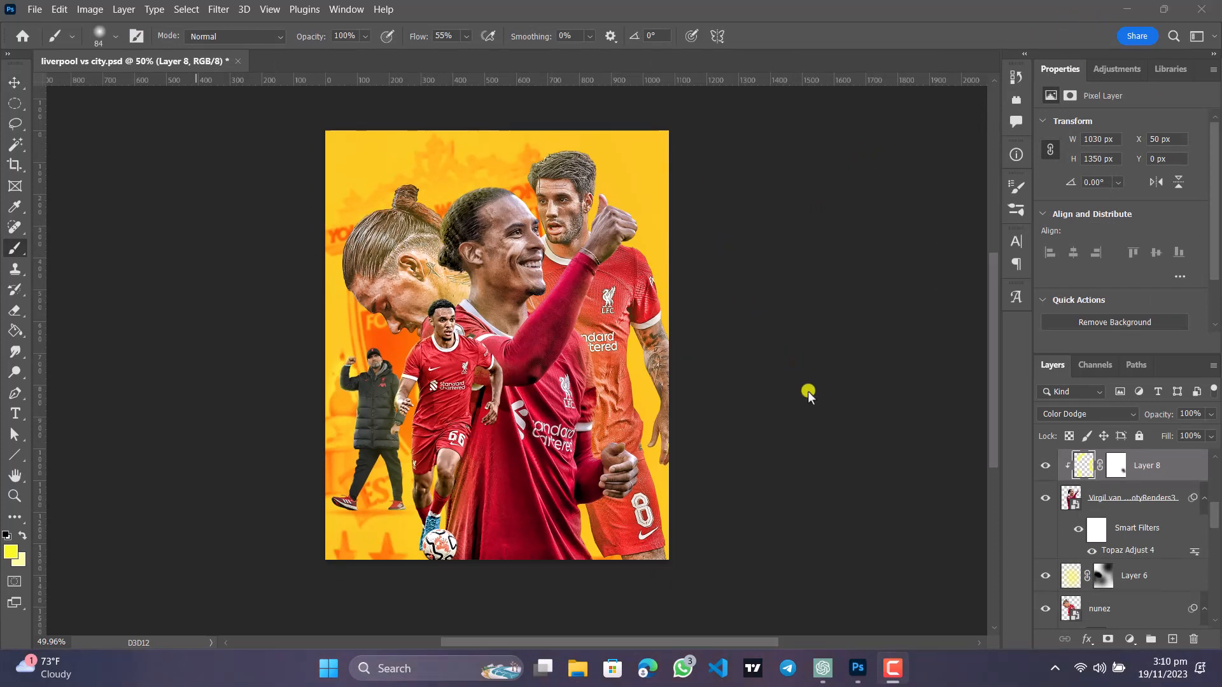
Place the "wooden direction board" image from the design rsc > items folder as an embedded object above the hidden Mohamed Salah layer.
click(832, 430)
scroll(1167, 554, up, 3)
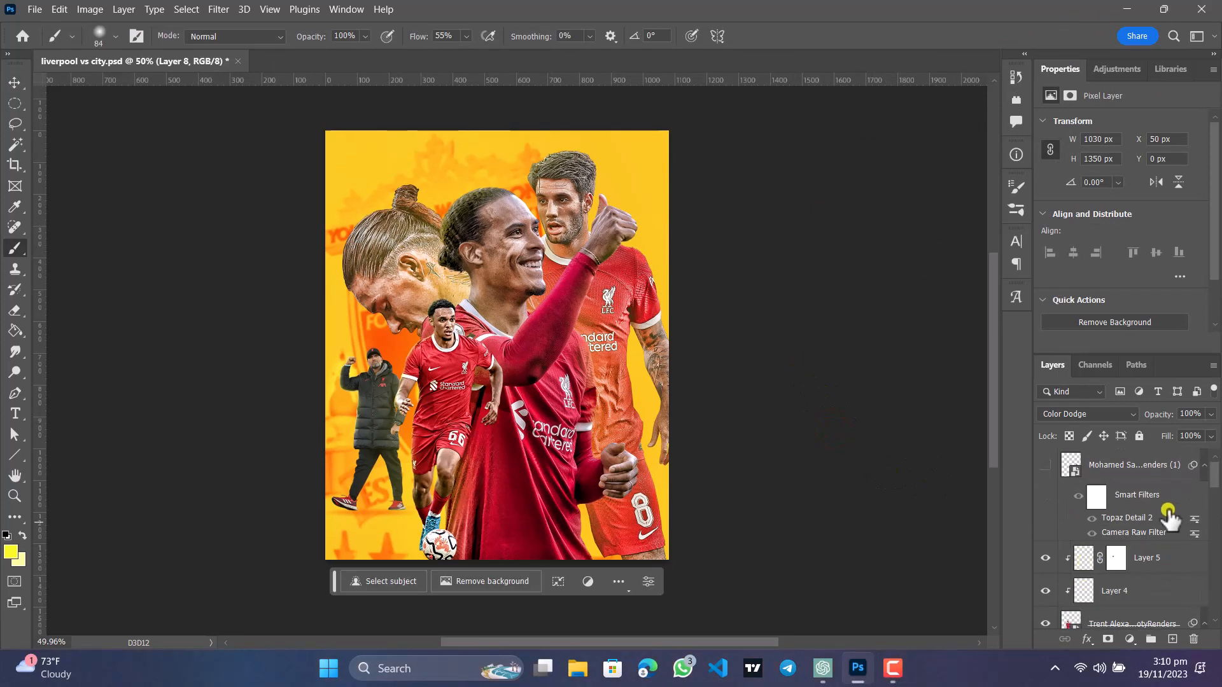
click(1163, 465)
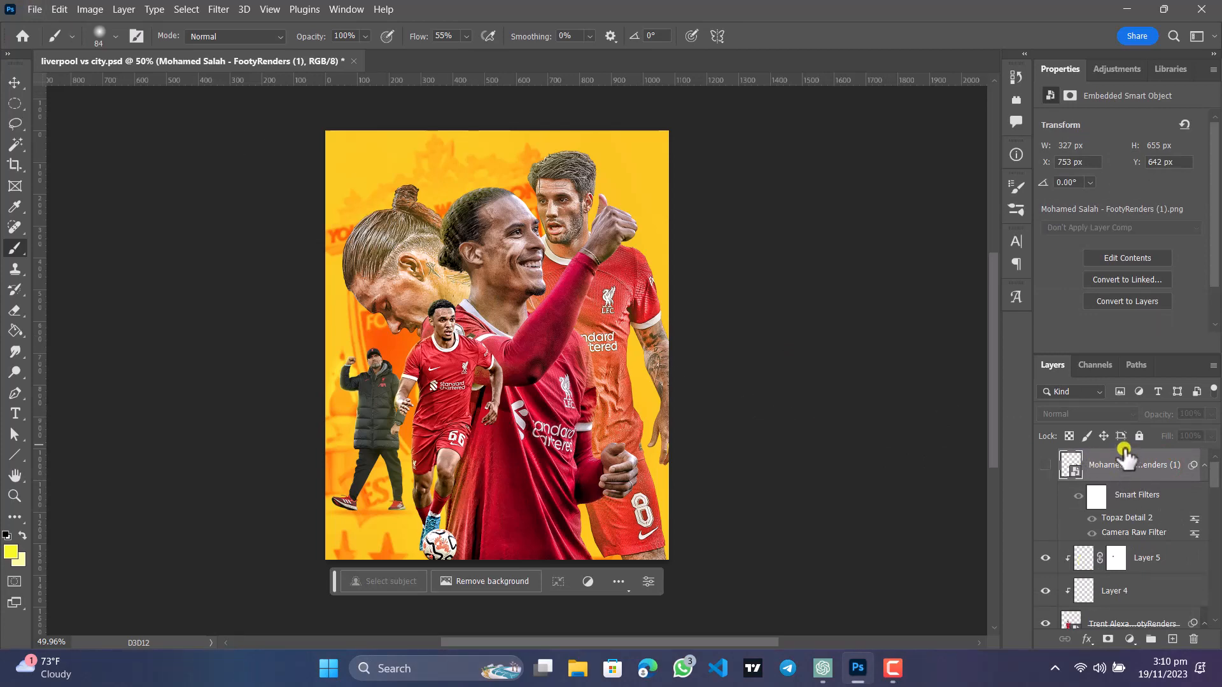
click(35, 10)
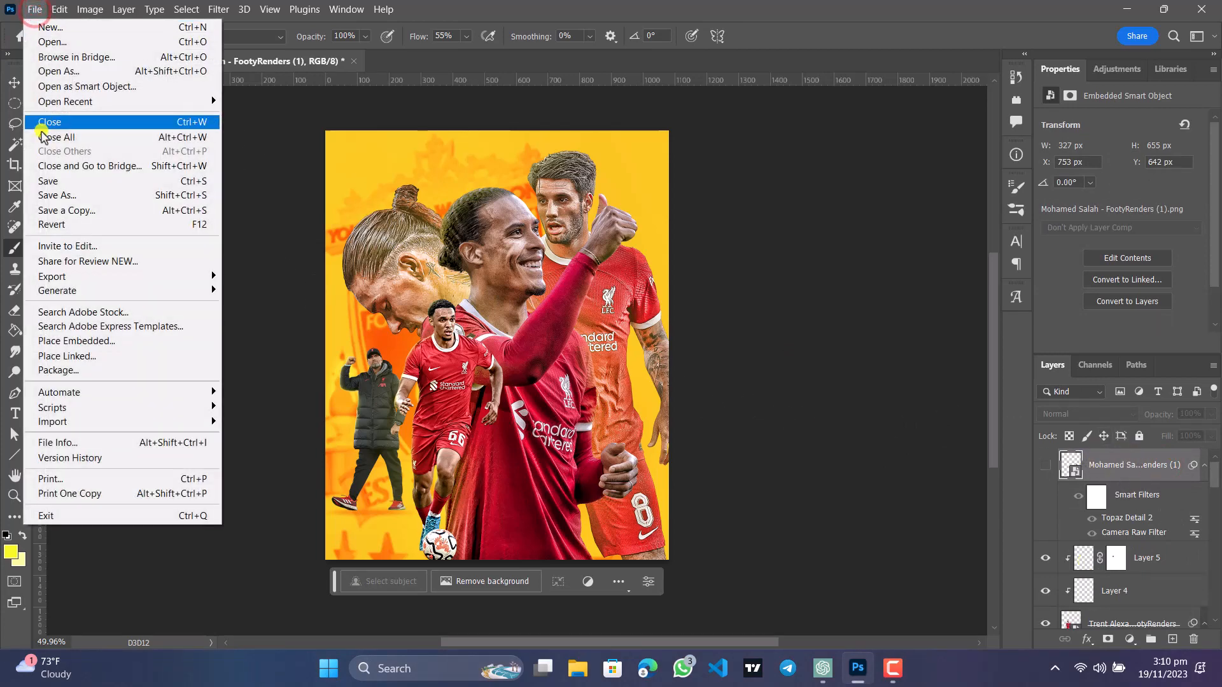
click(74, 345)
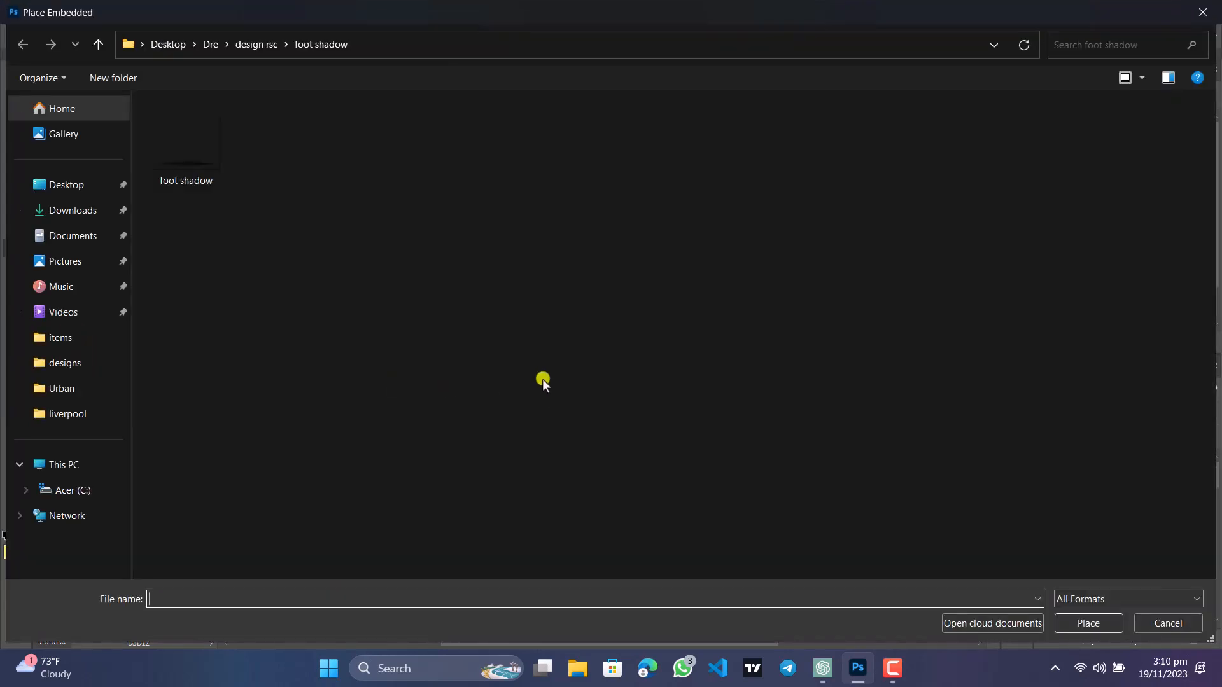
click(243, 45)
click(194, 415)
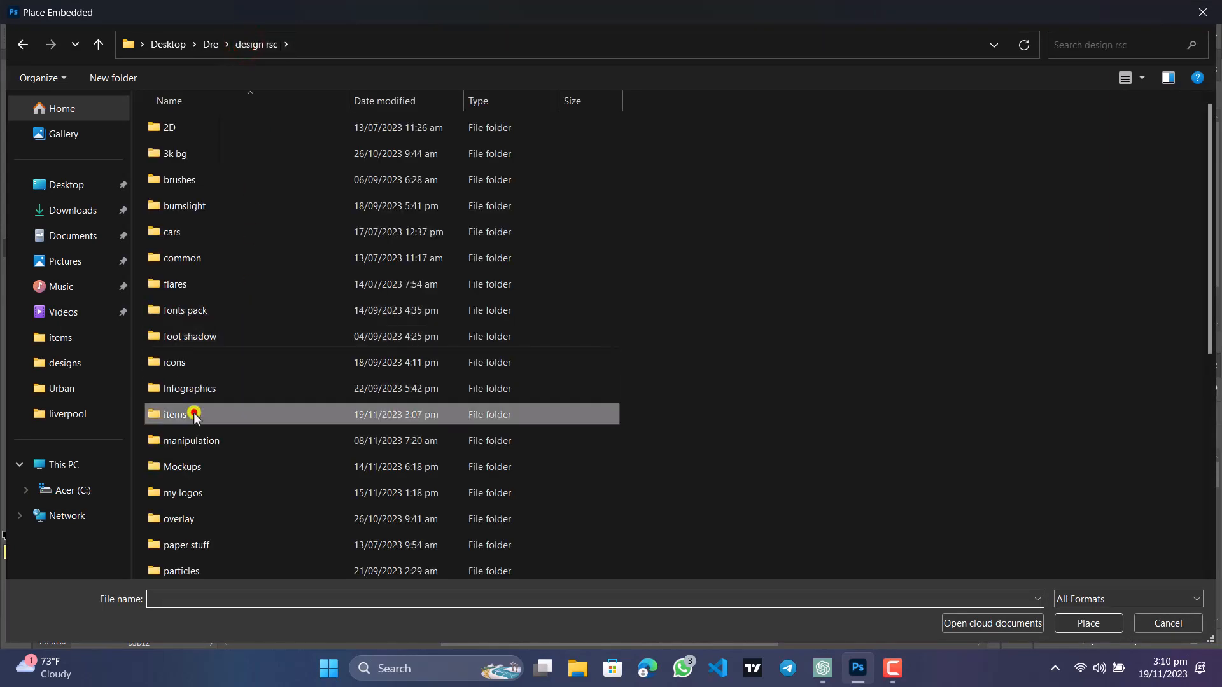
double_click(194, 415)
scroll(581, 354, down, 8)
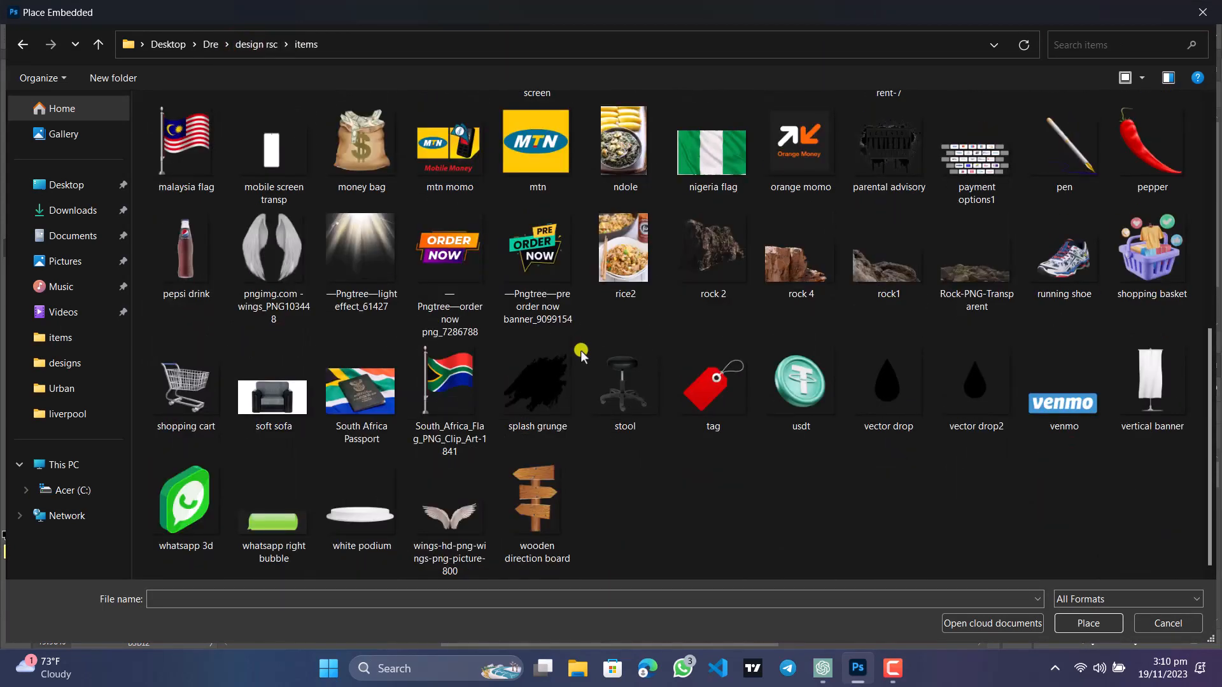
click(527, 491)
click(1081, 623)
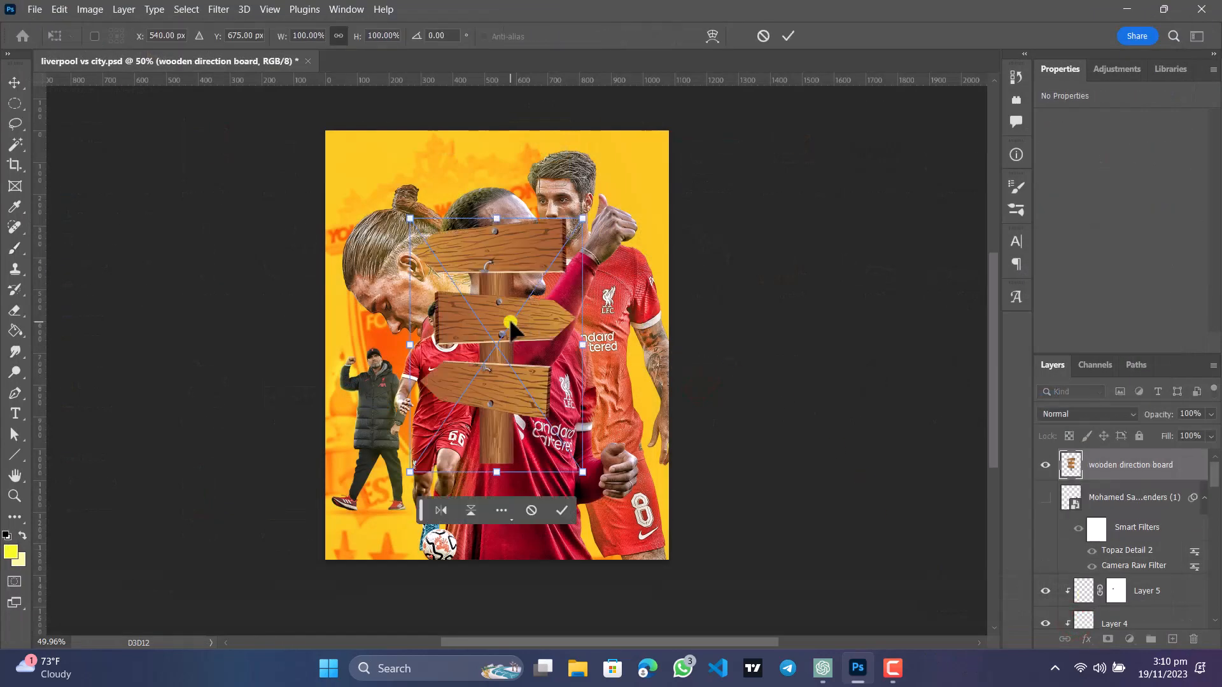
Scale the wooden direction board to about 335 x 496 px and position it at X 653 px, Y 922 px, in front of the number 8 player.
drag(509, 318, 530, 376)
drag(575, 437, 590, 437)
drag(649, 327, 626, 363)
drag(568, 462, 593, 474)
drag(651, 373, 626, 411)
mouse_move(582, 498)
mouse_down()
mouse_move(601, 487)
mouse_move(605, 460)
mouse_move(611, 495)
mouse_move(455, 495)
mouse_move(597, 486)
mouse_up()
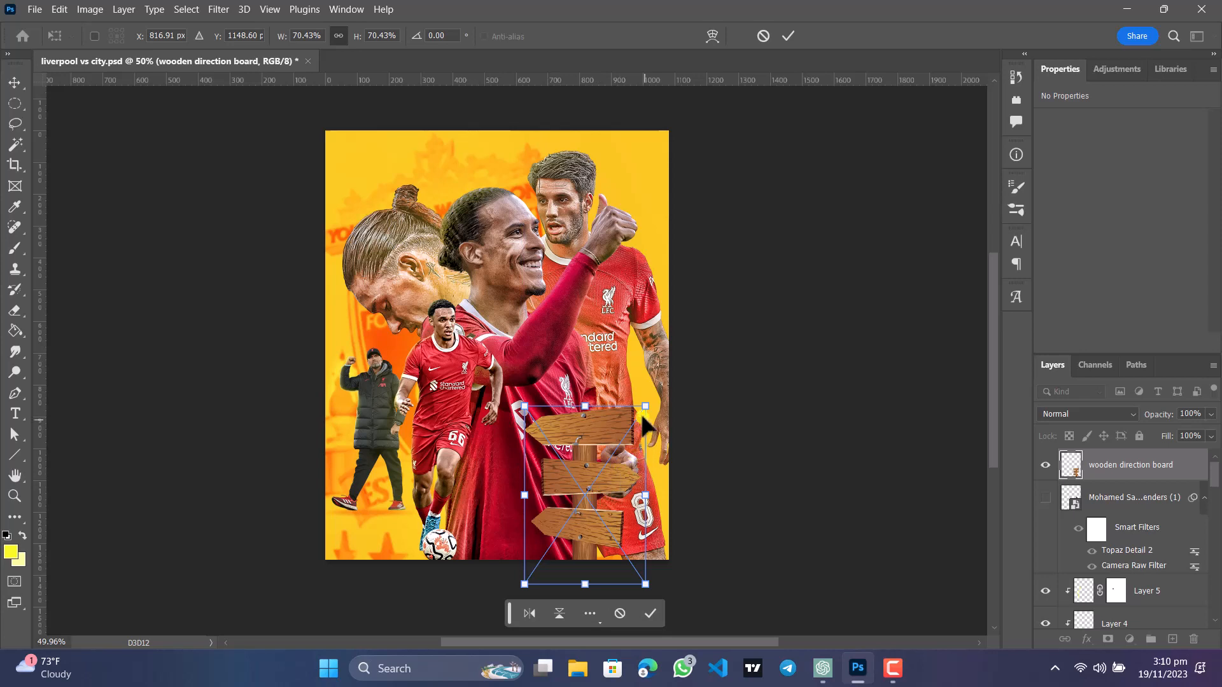
drag(644, 402, 643, 423)
drag(599, 482, 608, 482)
click(652, 612)
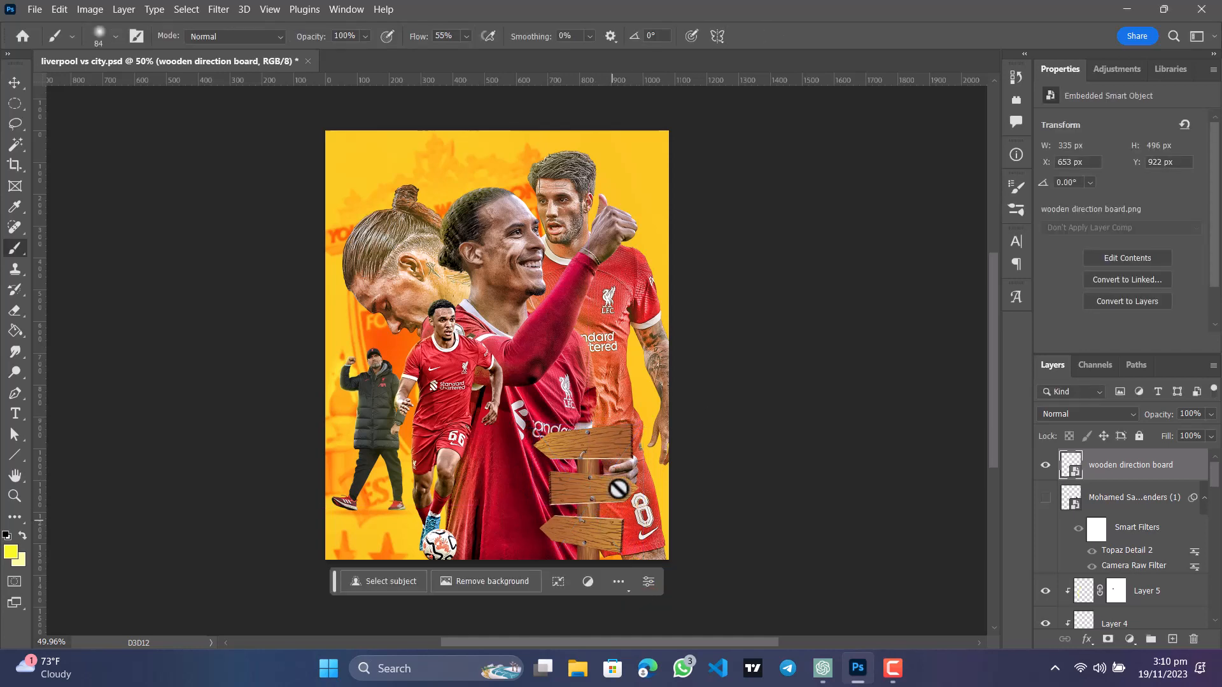
Switch to the Move tool with the wooden direction board selected and save the poster document.
click(14, 83)
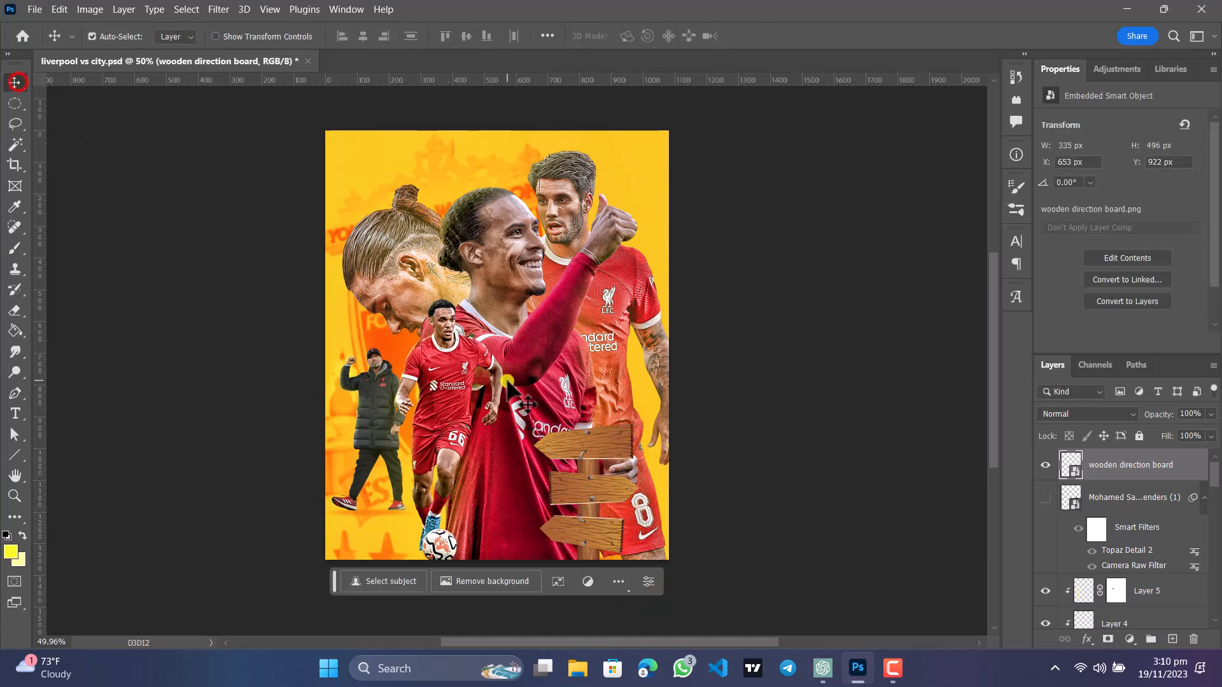
click(584, 442)
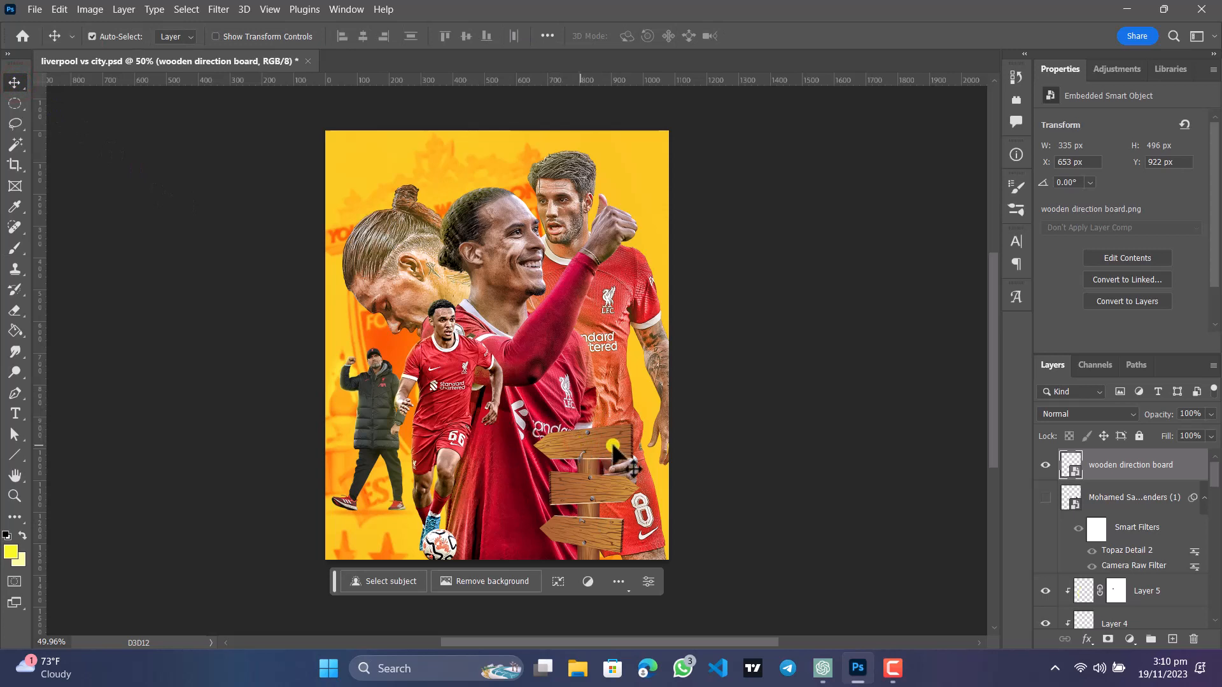
key(ctrl)
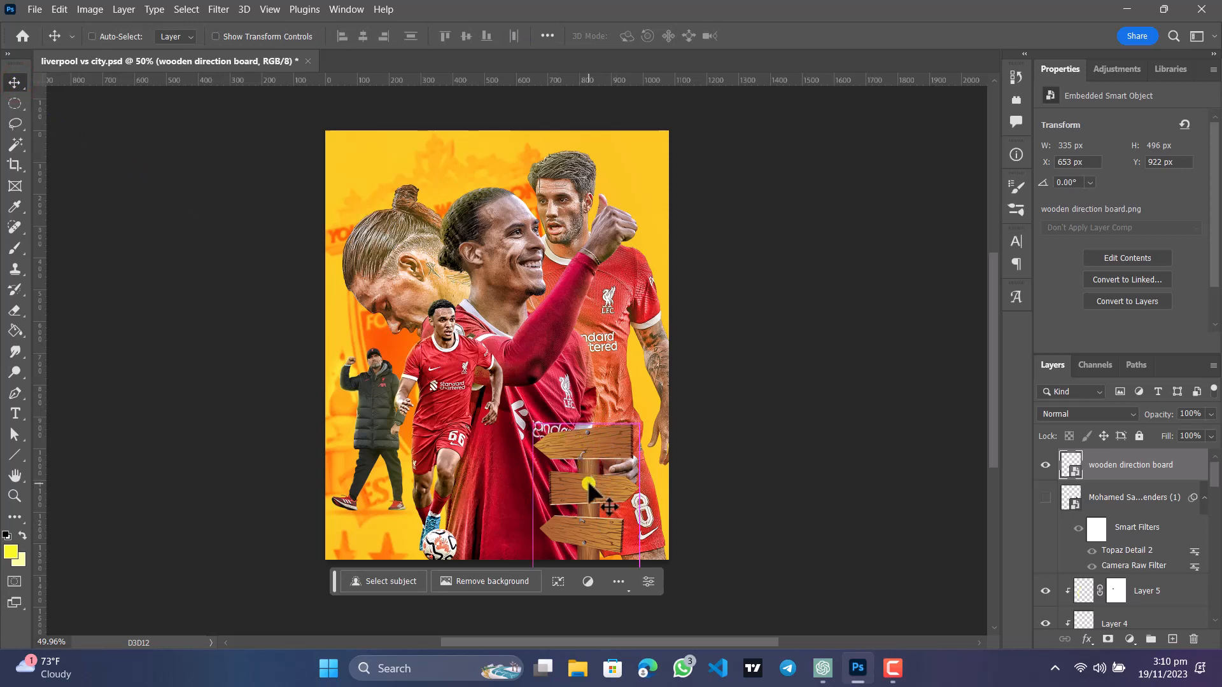
key(ctrl+s)
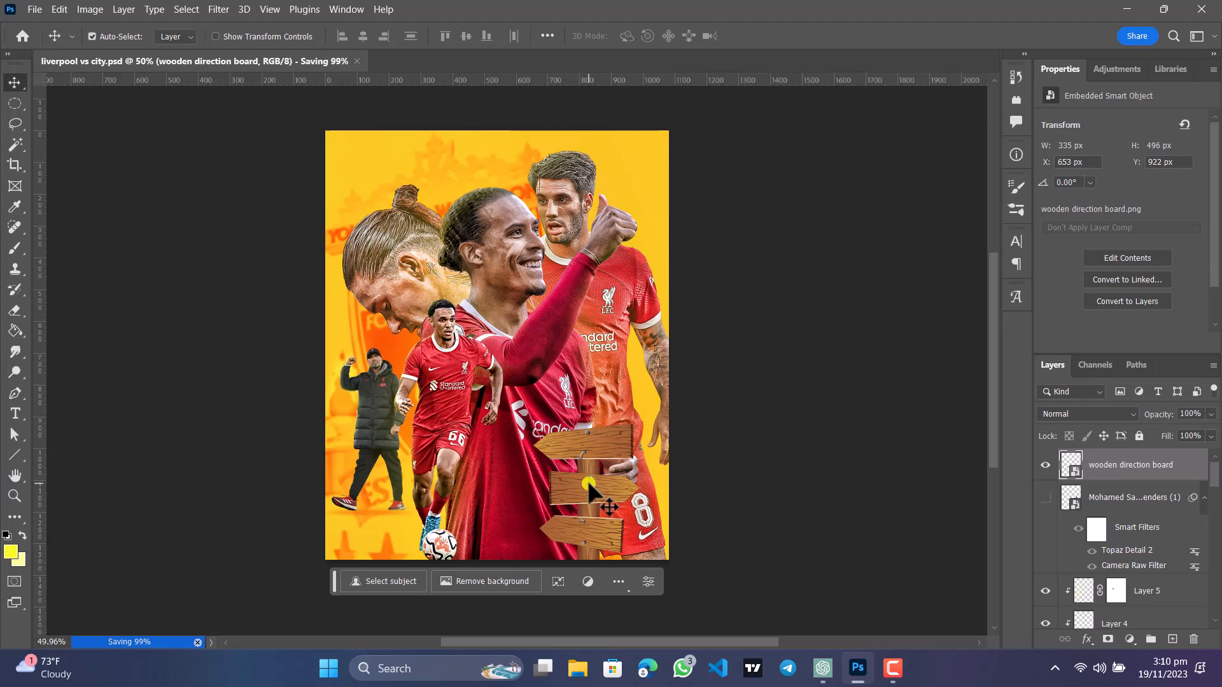
Add a new layer and create the yellow text "manchester city" in 8 pt ATROX beside the board's middle plank.
scroll(591, 489, up, 2)
scroll(591, 489, up, 2)
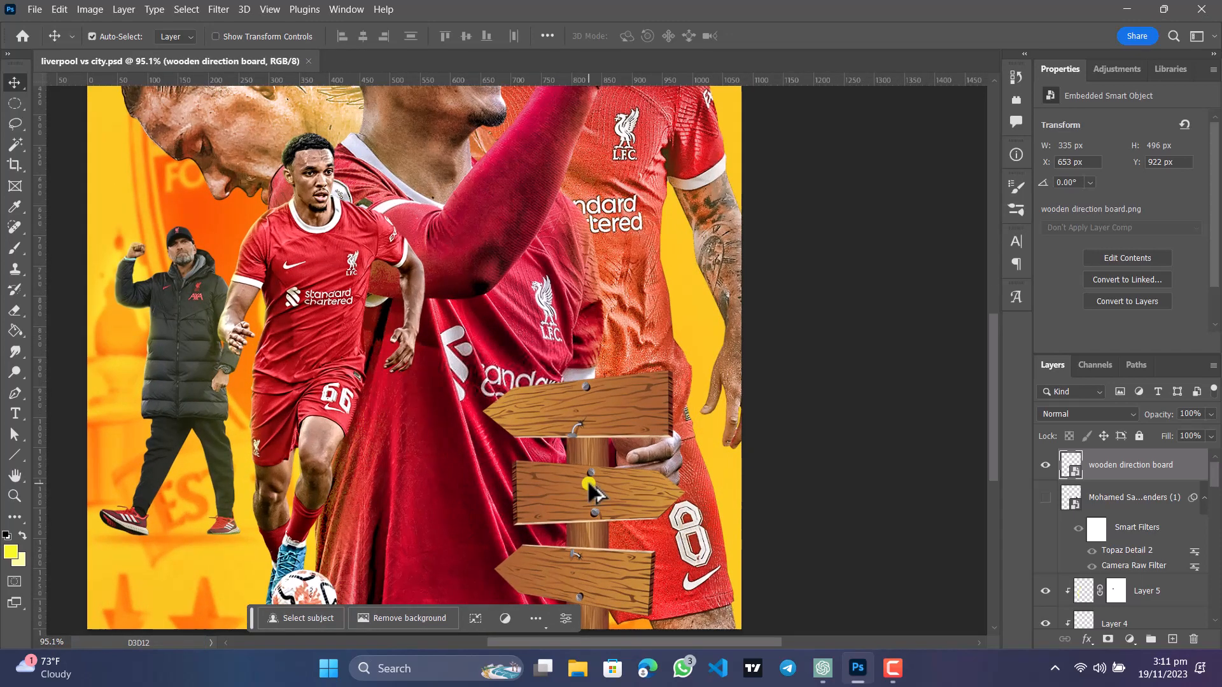
key(space)
drag(586, 477, 584, 393)
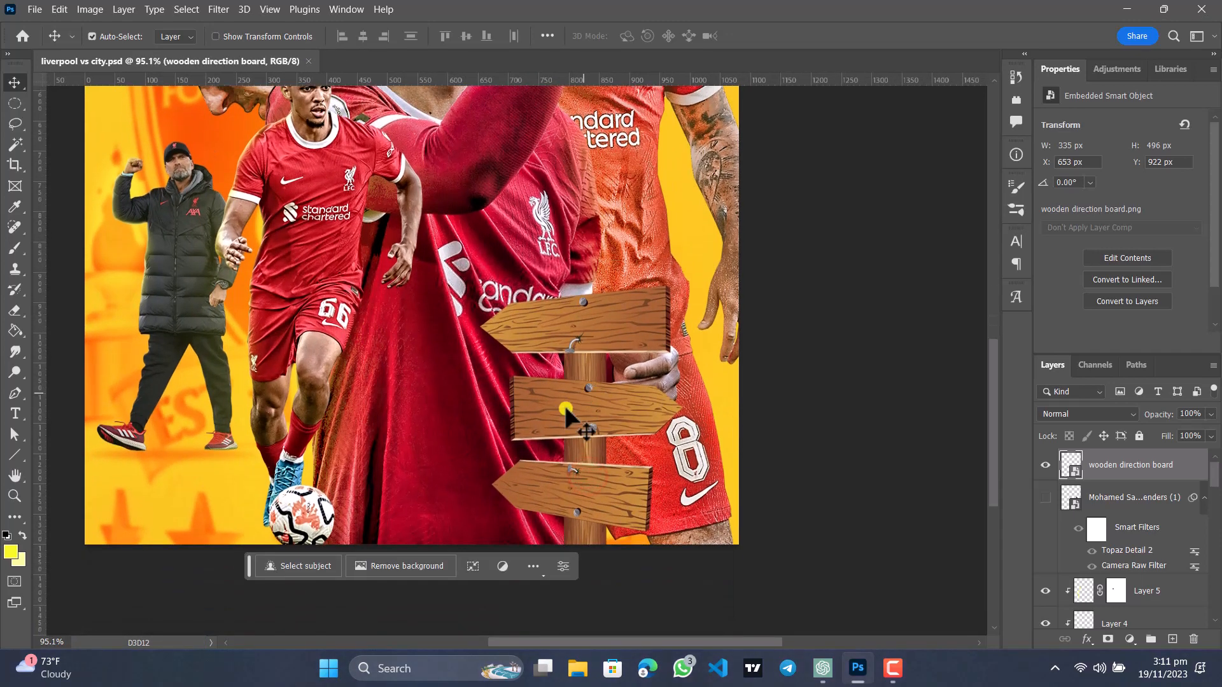
click(563, 408)
scroll(562, 408, down, 1)
scroll(562, 407, down, 1)
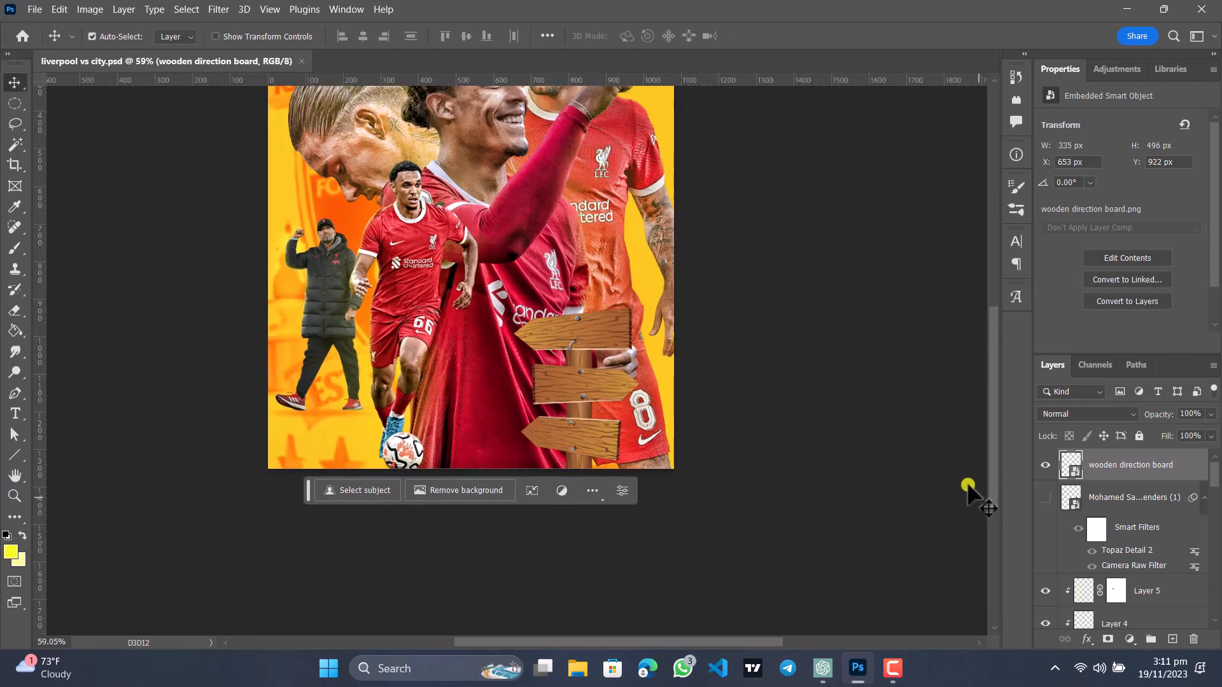
click(1168, 638)
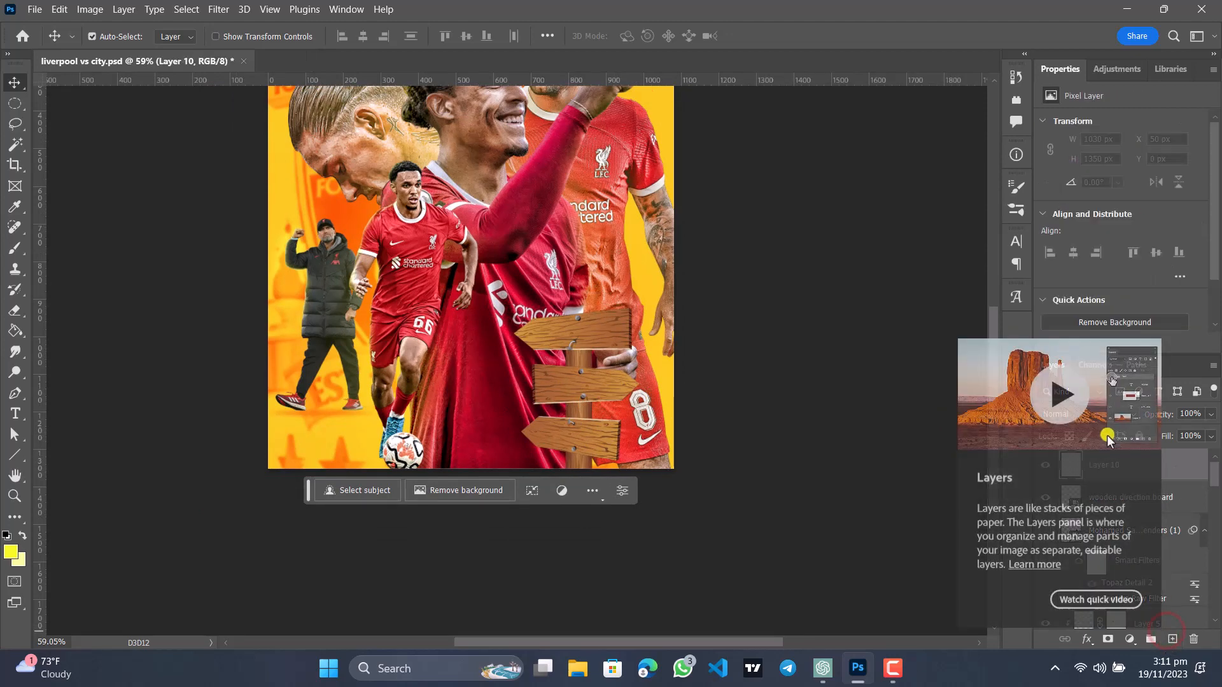
click(15, 414)
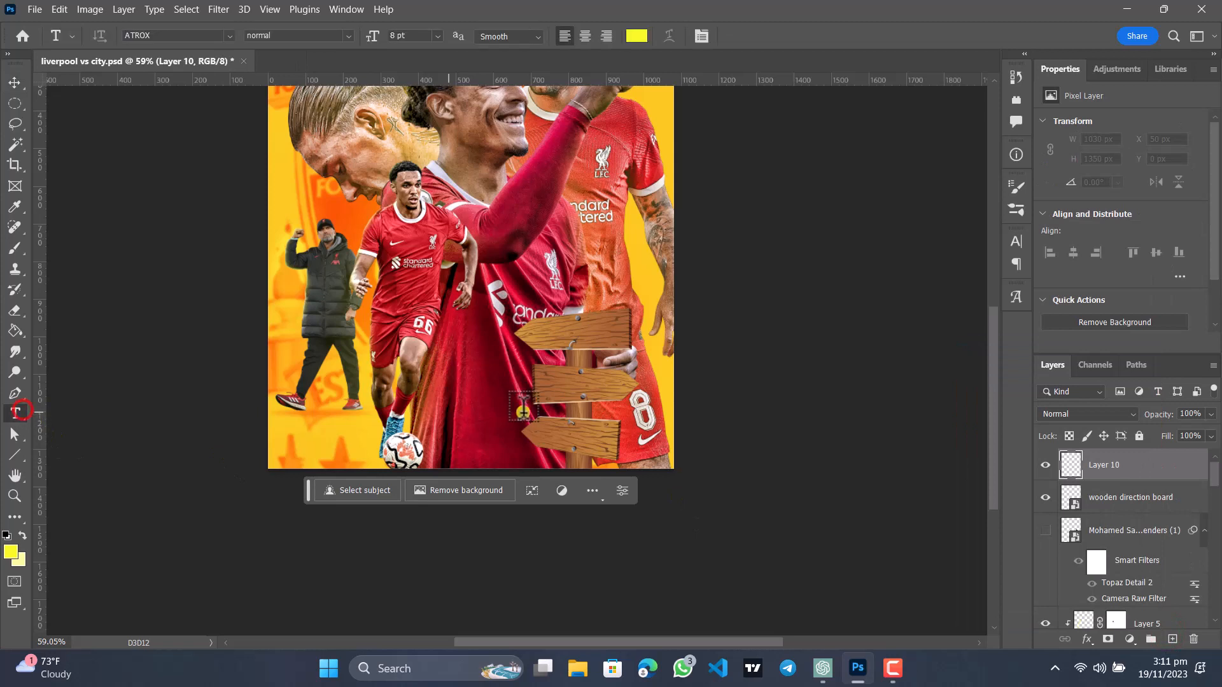
click(498, 385)
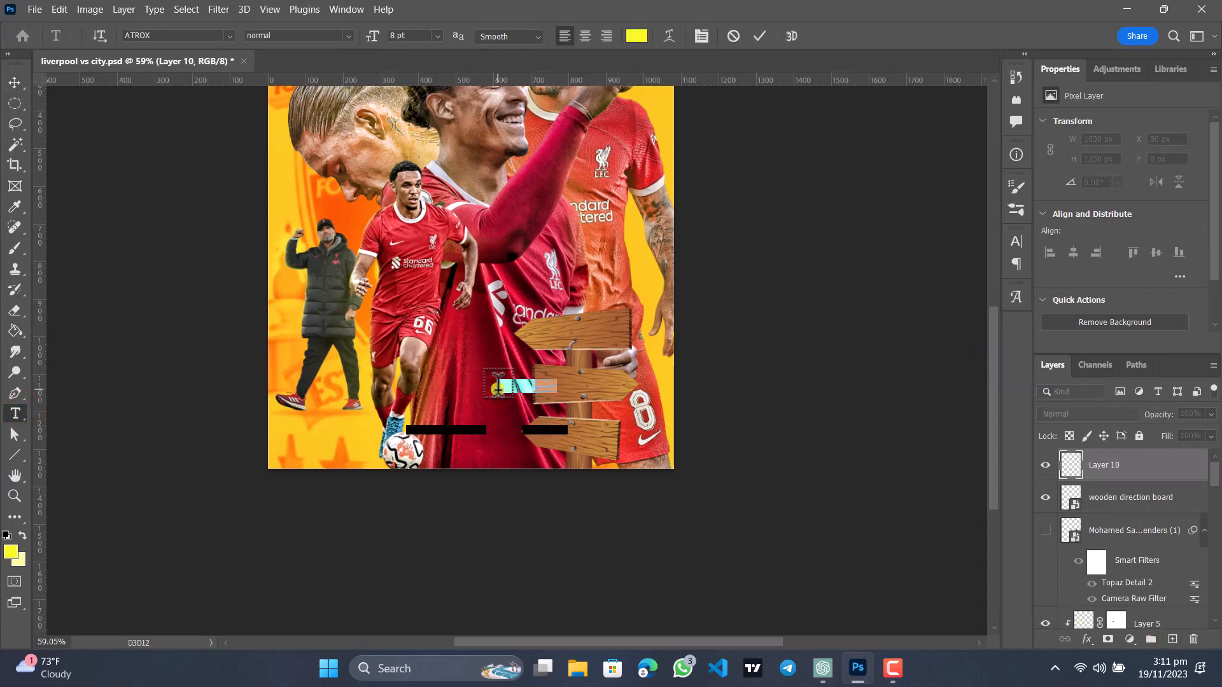
key(BackSpace)
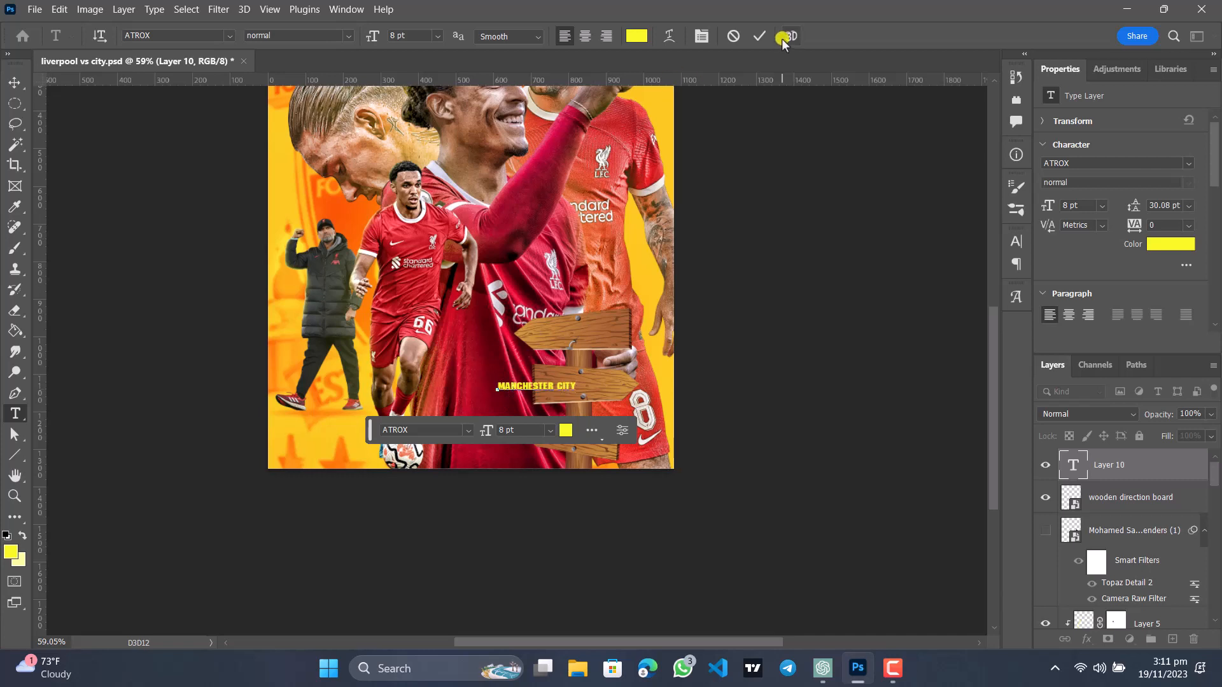
click(757, 35)
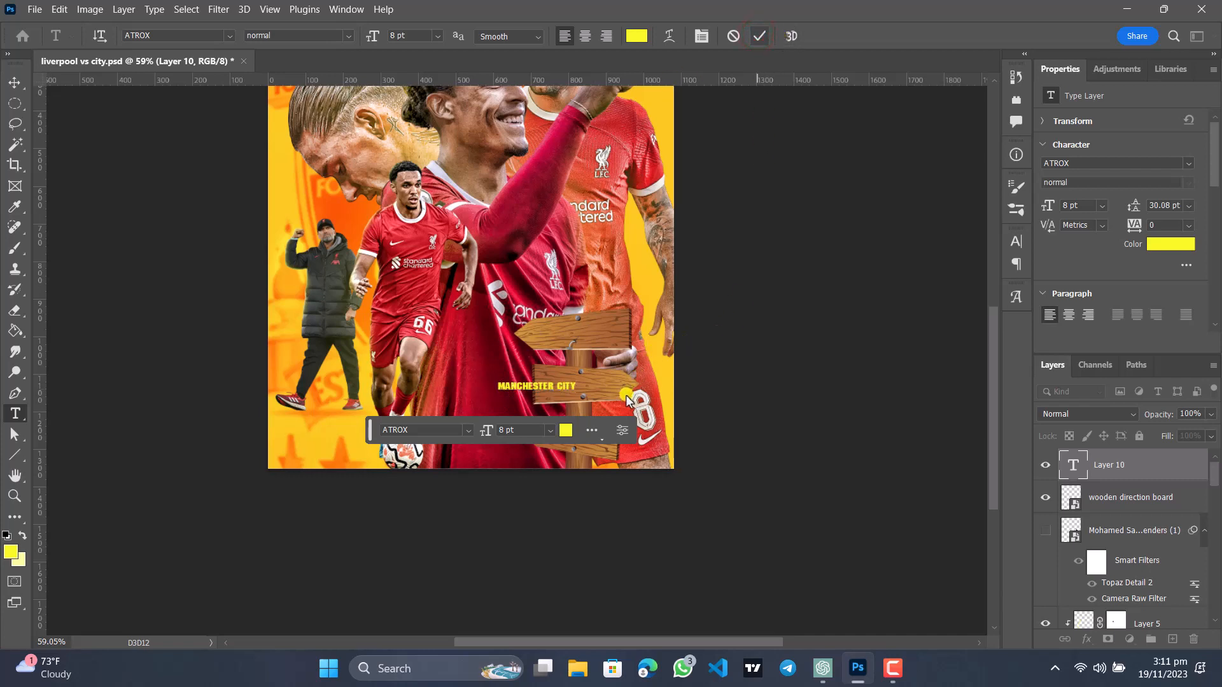
Move the "manchester city" text onto the middle plank of the wooden board and nudge it to centre it there.
click(13, 81)
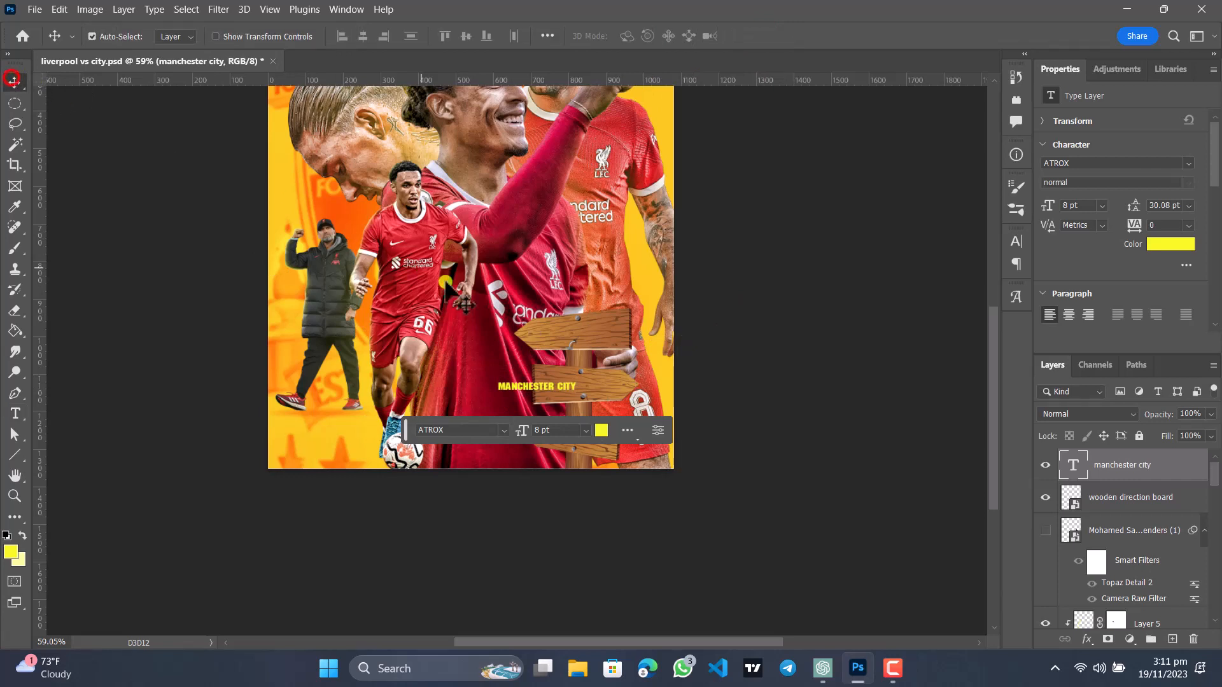
drag(542, 390, 597, 384)
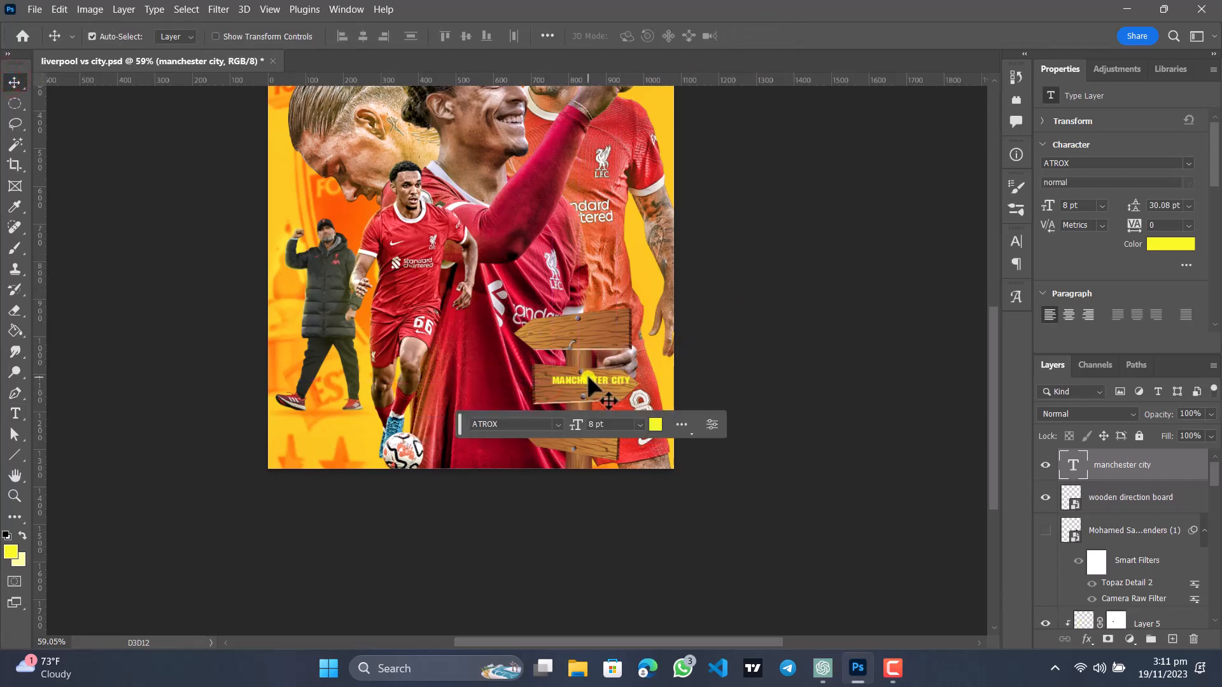
key(Down)
key(Down)
key(Down)
key(Left)
key(Left)
key(Left)
key(Left)
key(Left)
key(Left)
key(Left)
key(Left)
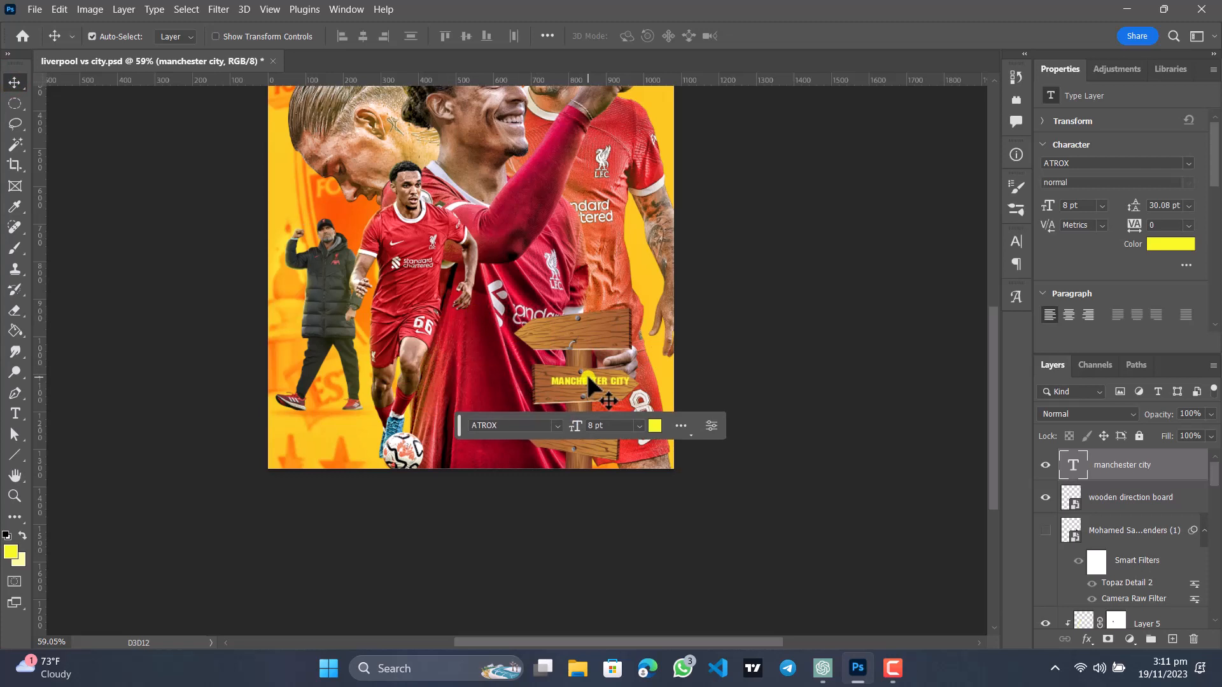
key(Left)
key(Left)
key(Left)
key(Left)
key(Left)
key(Left)
key(Left)
key(Left)
key(Left)
key(Left)
key(Down)
key(Down)
key(Down)
key(Down)
key(Down)
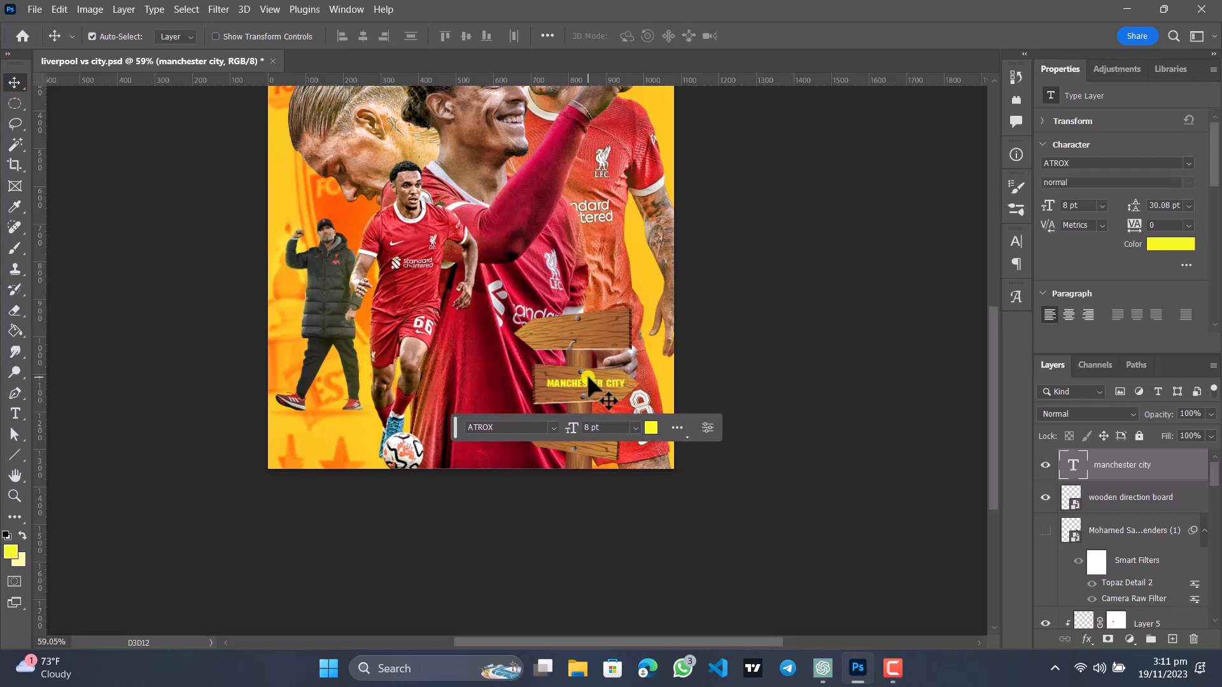
key(Left)
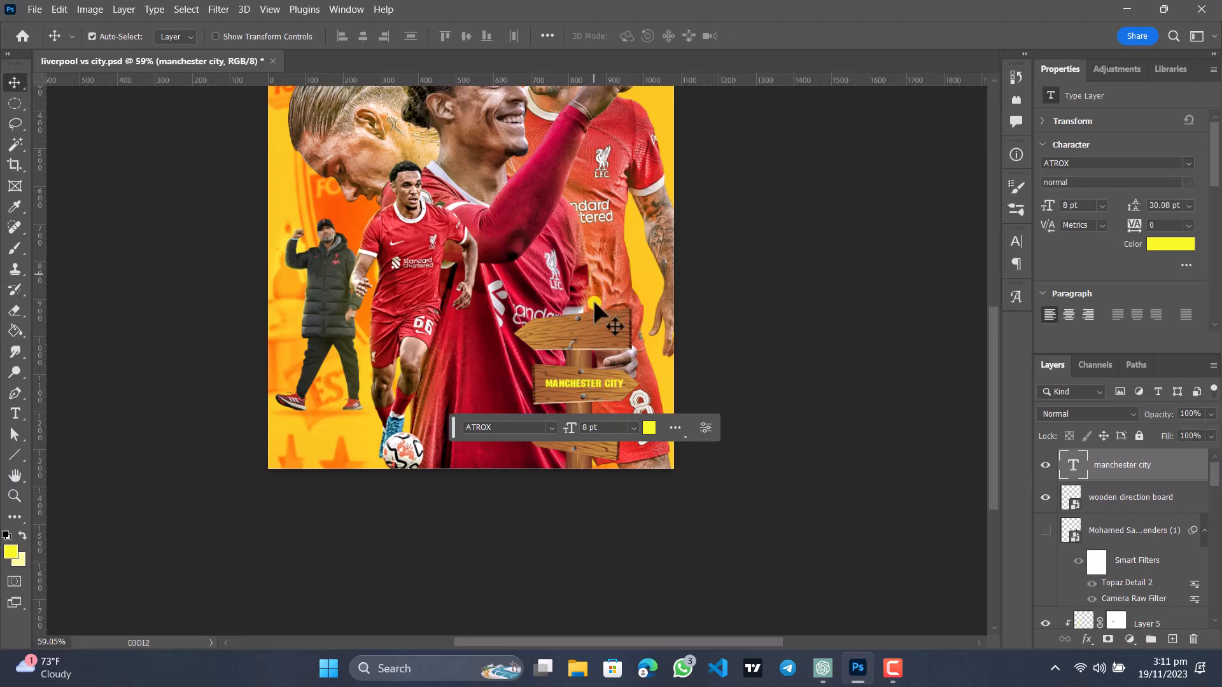
Change the "manchester city" text color to white, ffffff.
scroll(593, 313, down, 2)
drag(596, 286, 597, 402)
scroll(596, 402, up, 2)
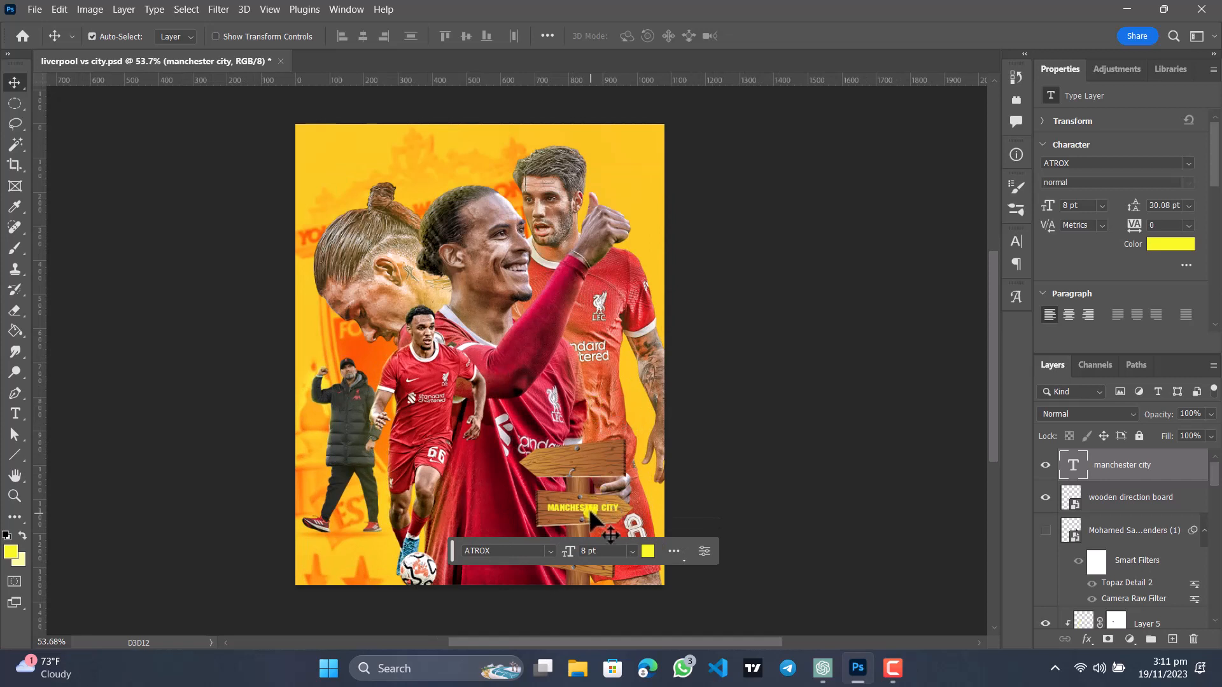
click(649, 551)
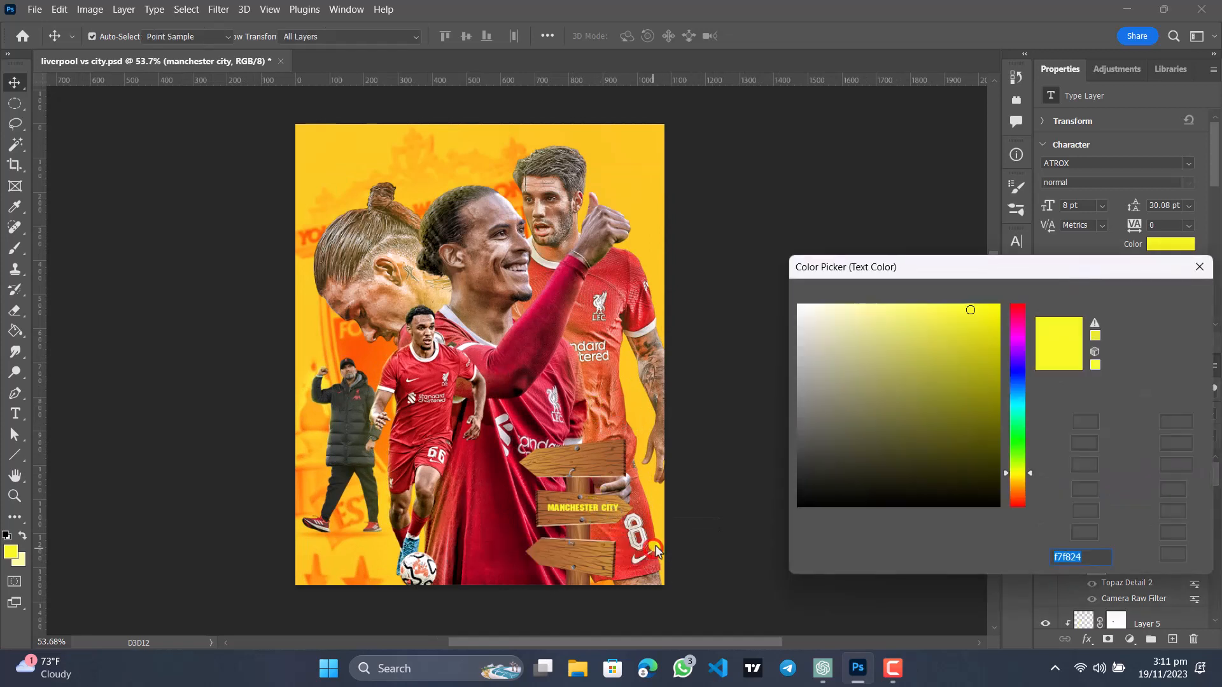
text(ffffff)
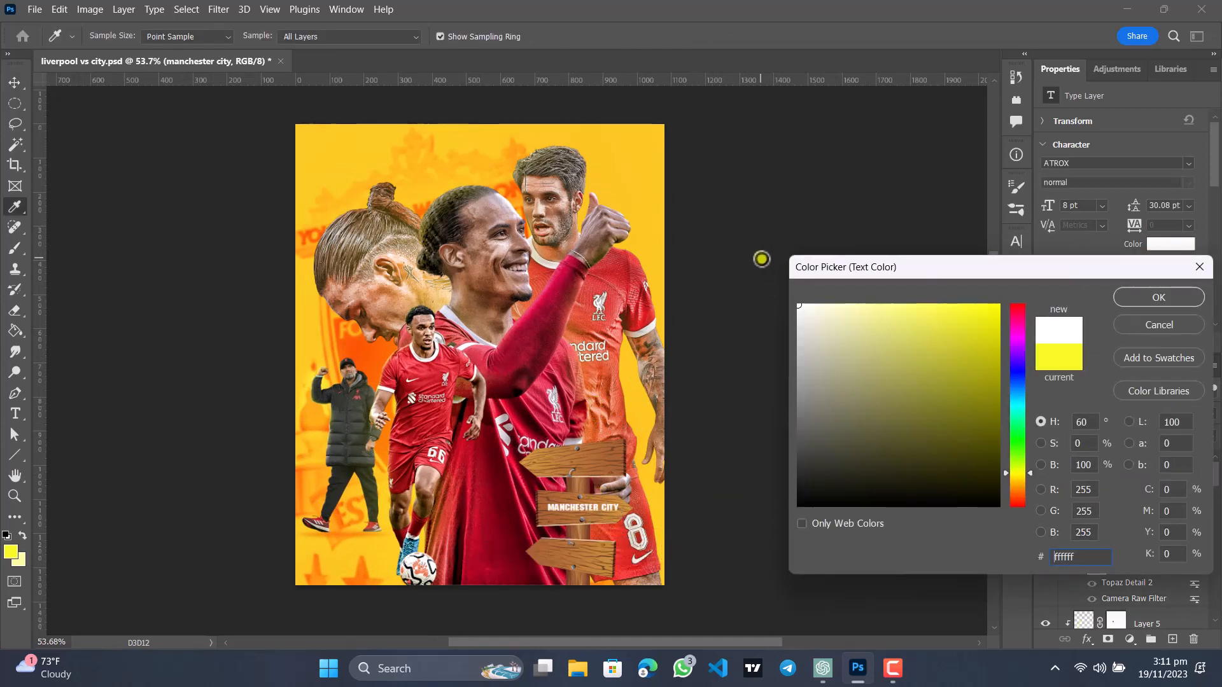
click(1164, 294)
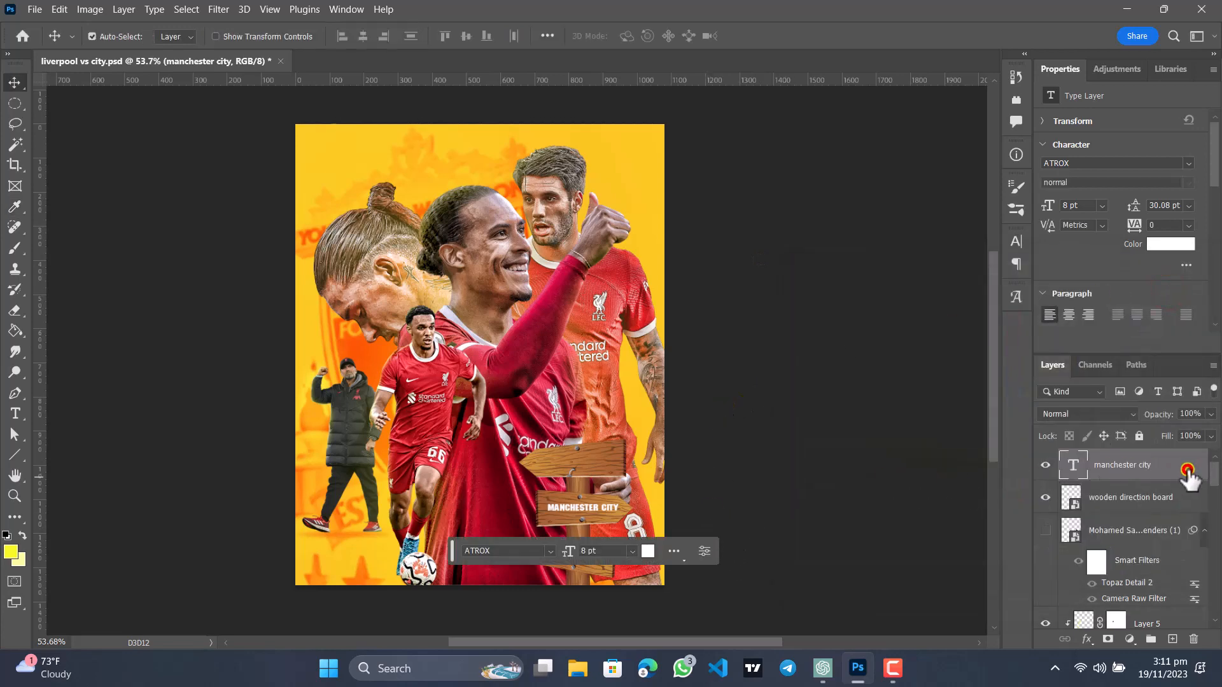
Select the whole canvas and rasterize the wooden direction board layer.
key(ctrl+a)
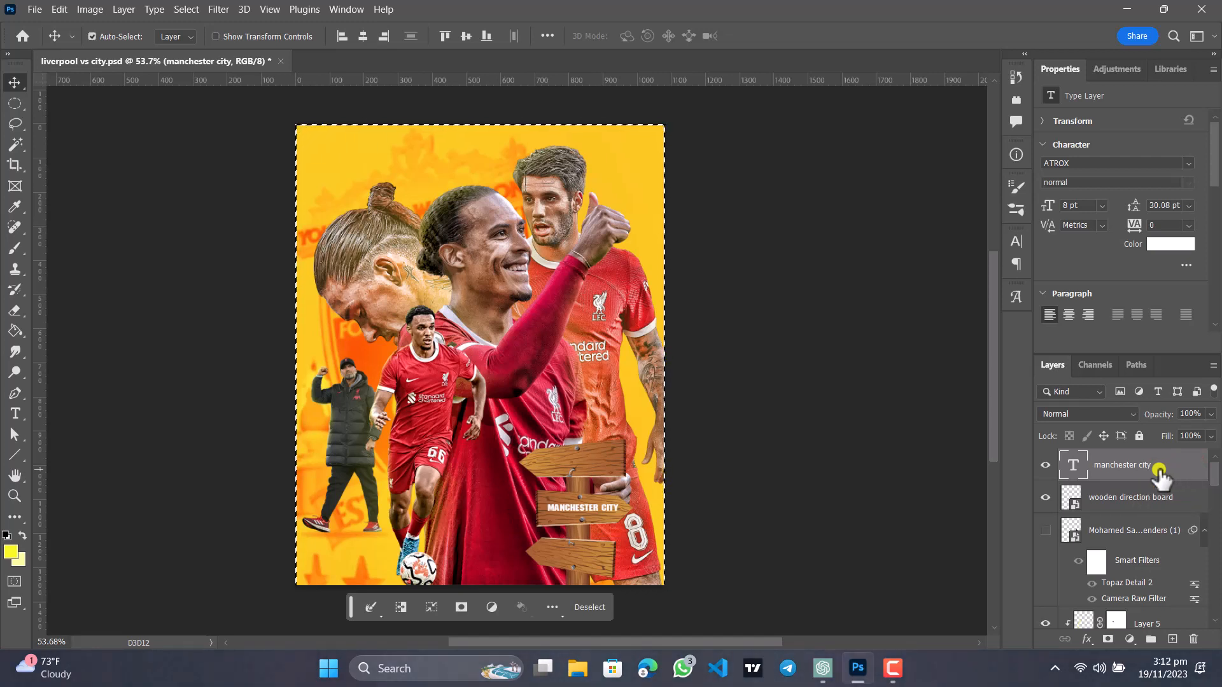
click(1135, 504)
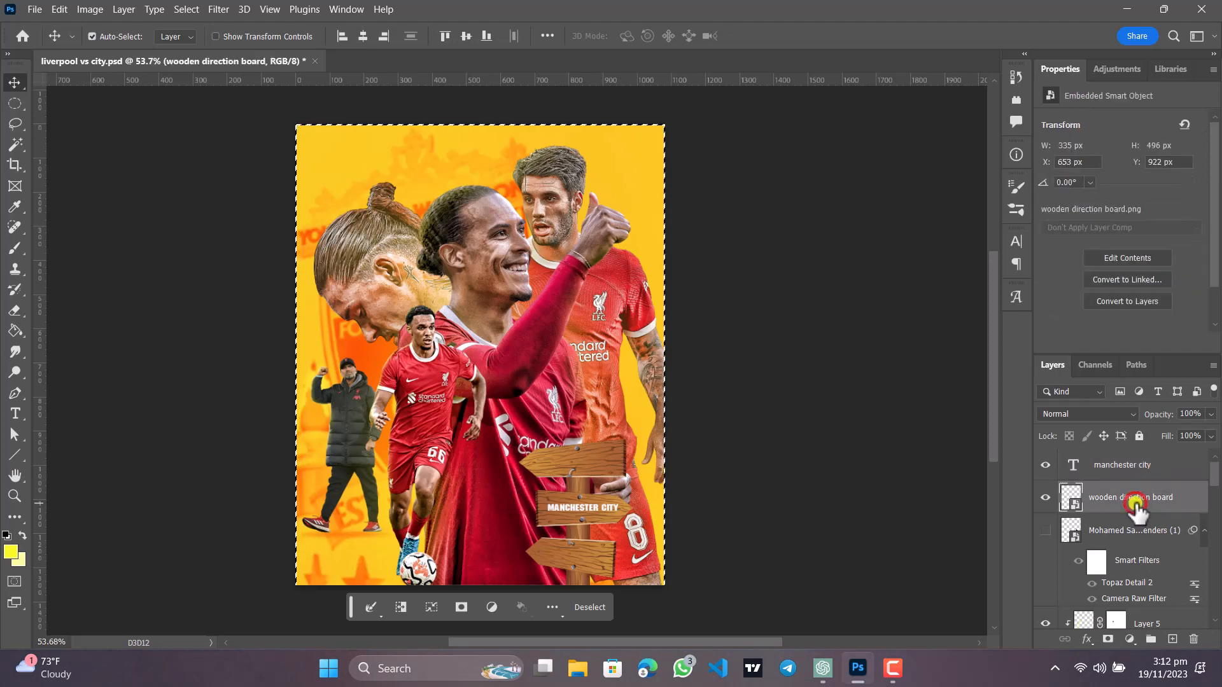
click(214, 10)
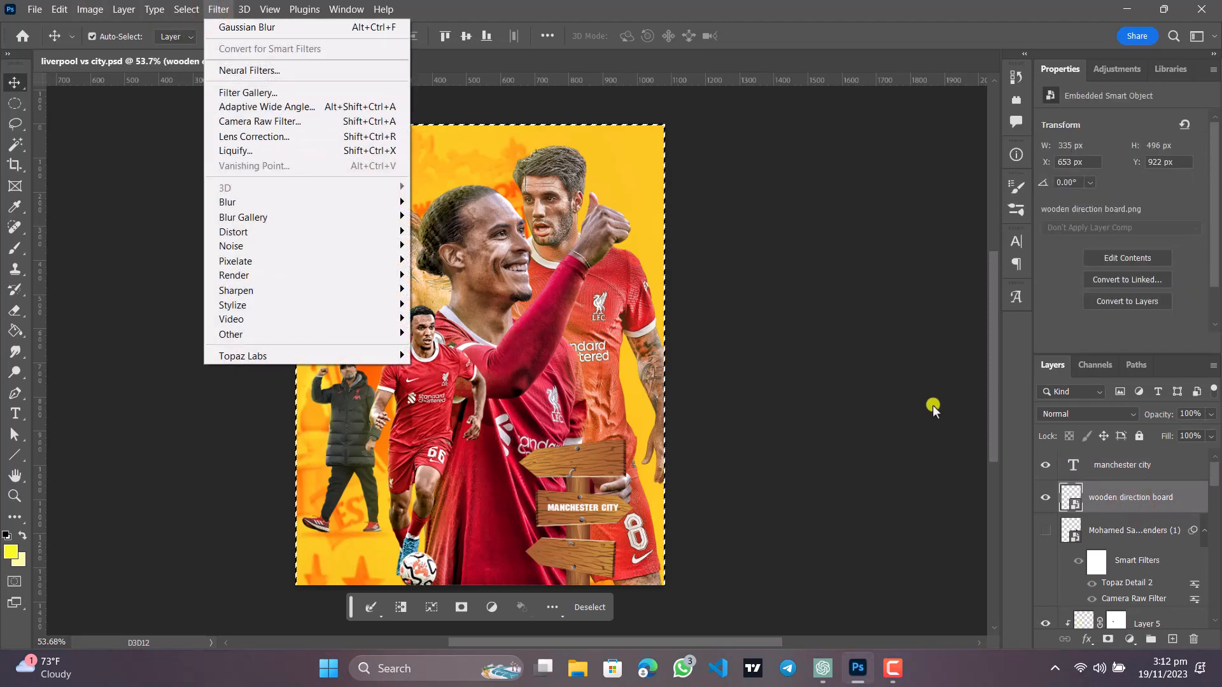
click(1114, 484)
right_click(1117, 493)
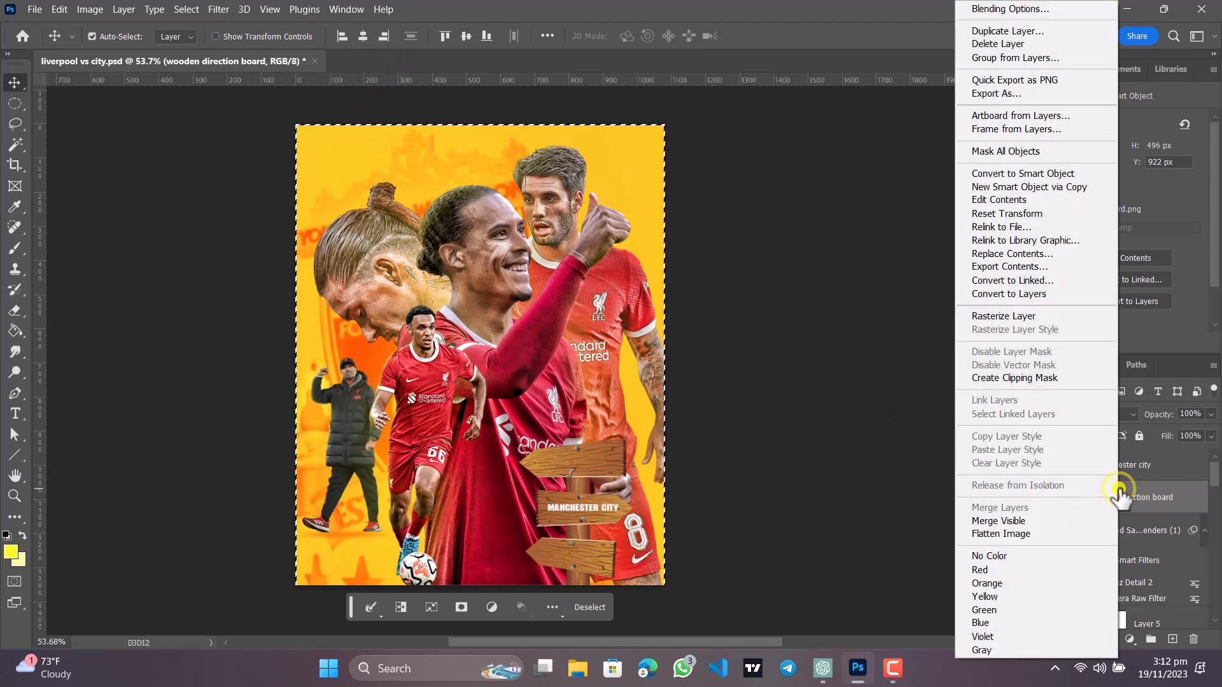
click(1017, 315)
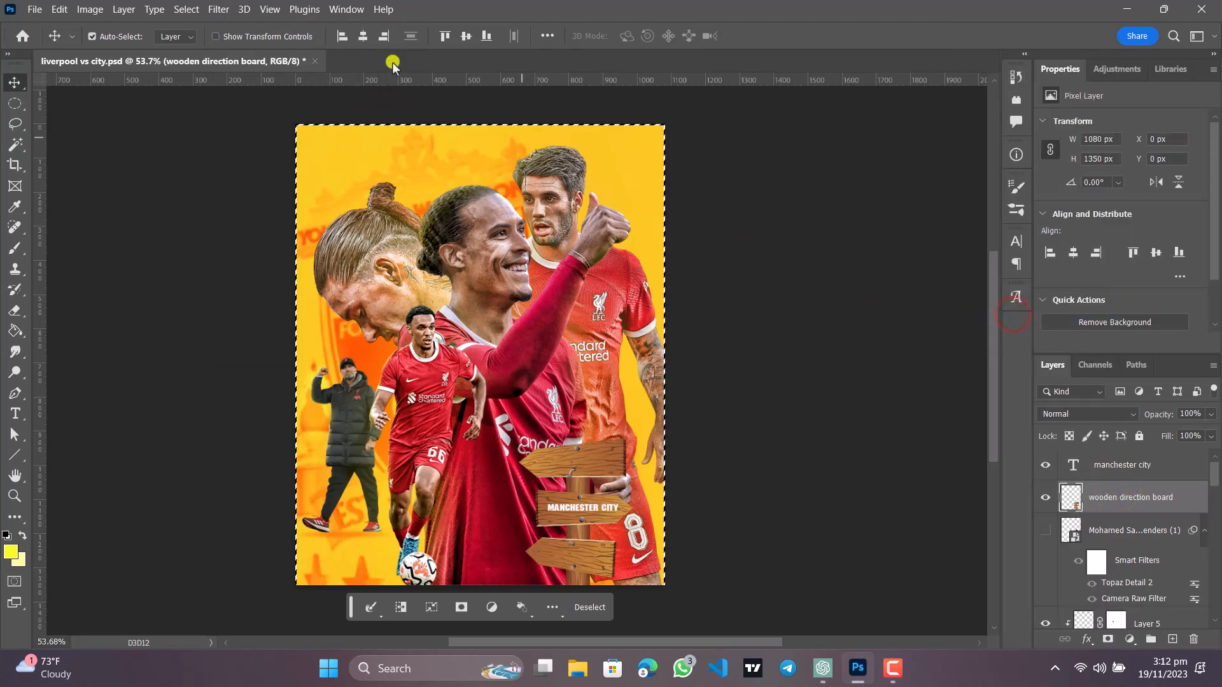
click(218, 9)
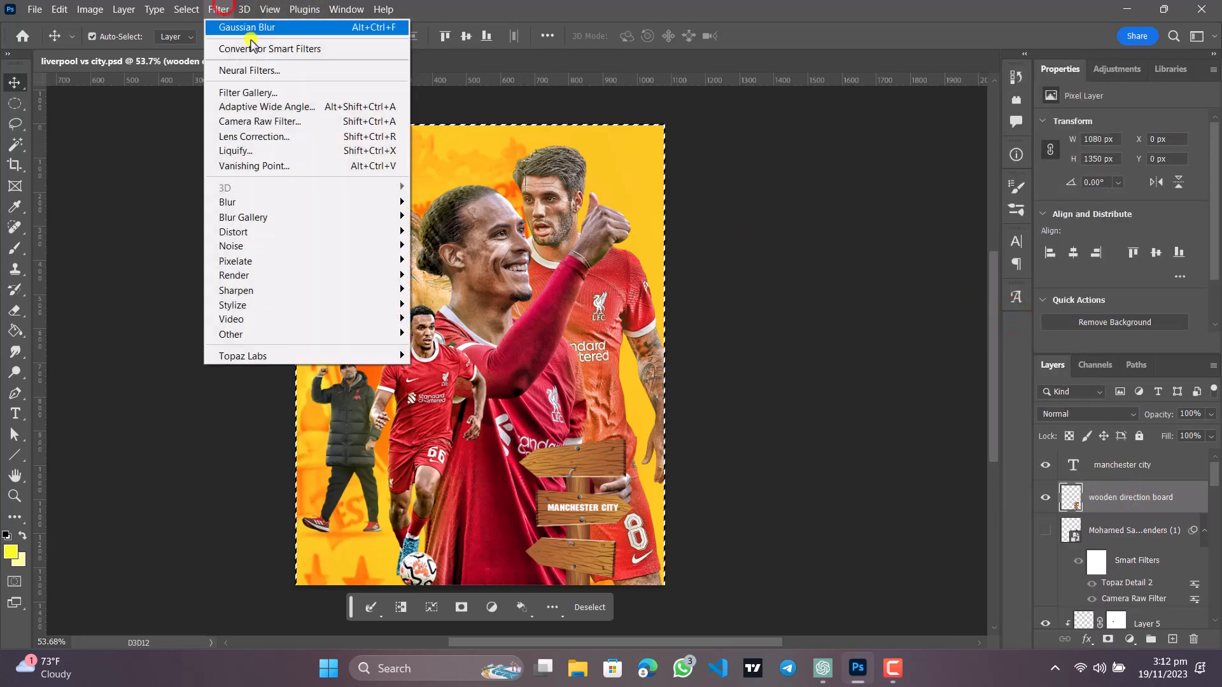
click(294, 165)
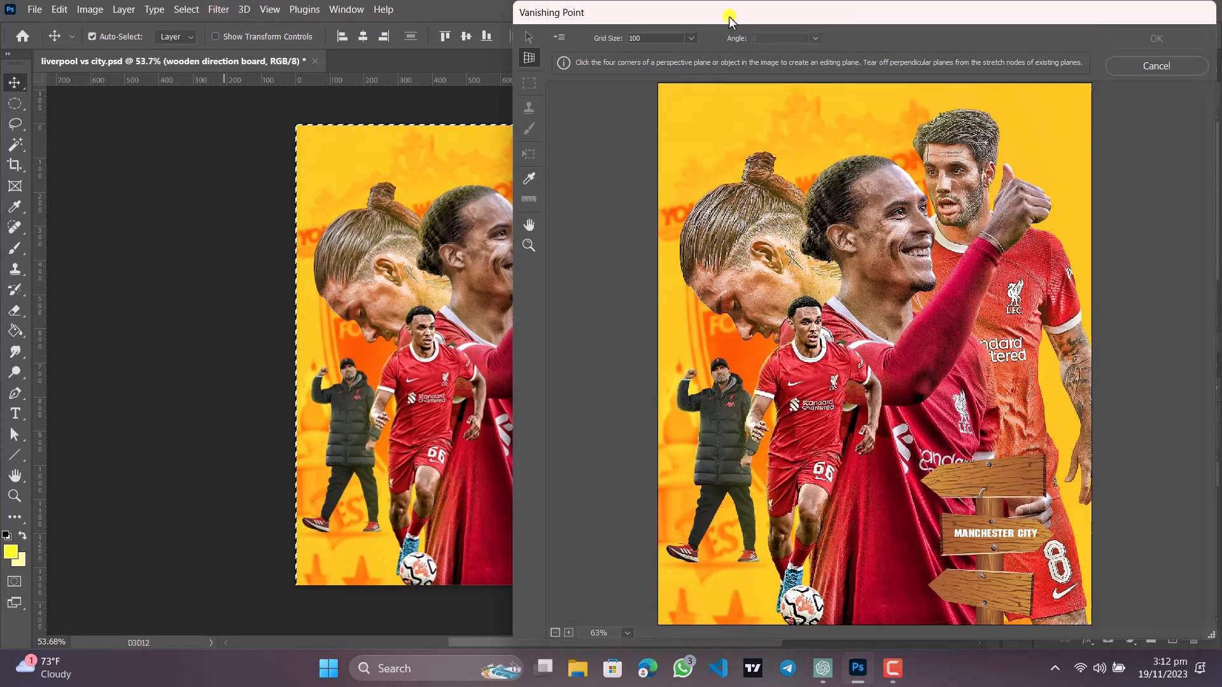
drag(729, 19, 646, 25)
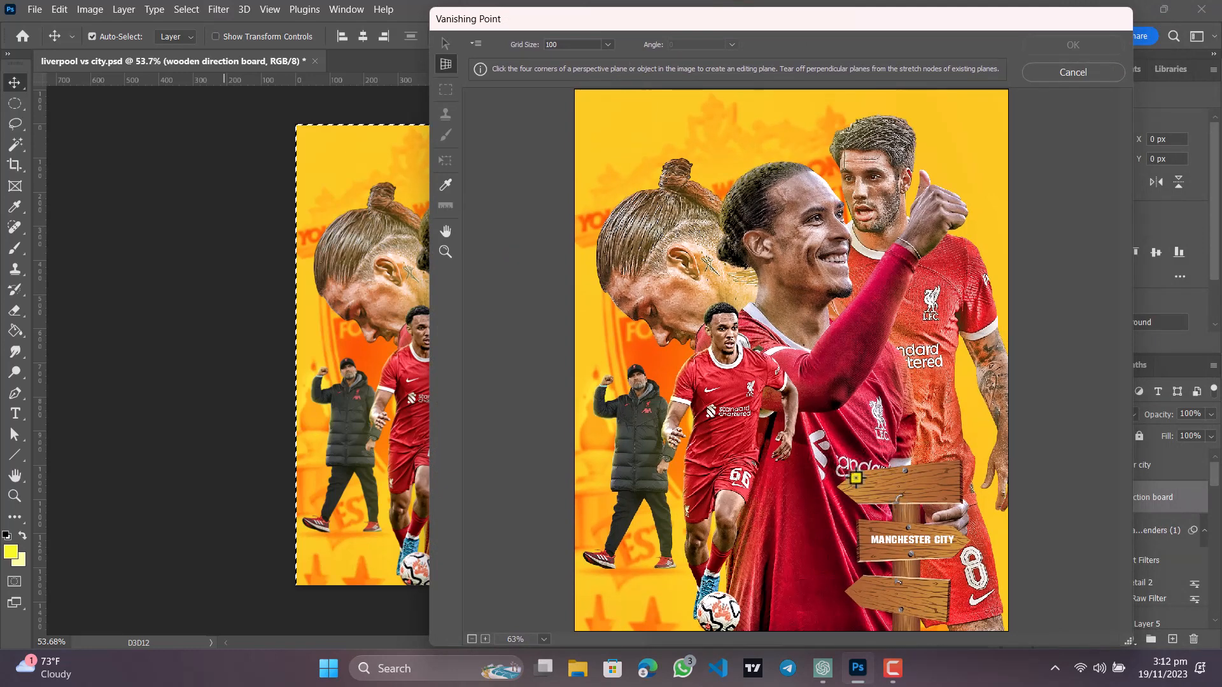
drag(792, 26, 765, 70)
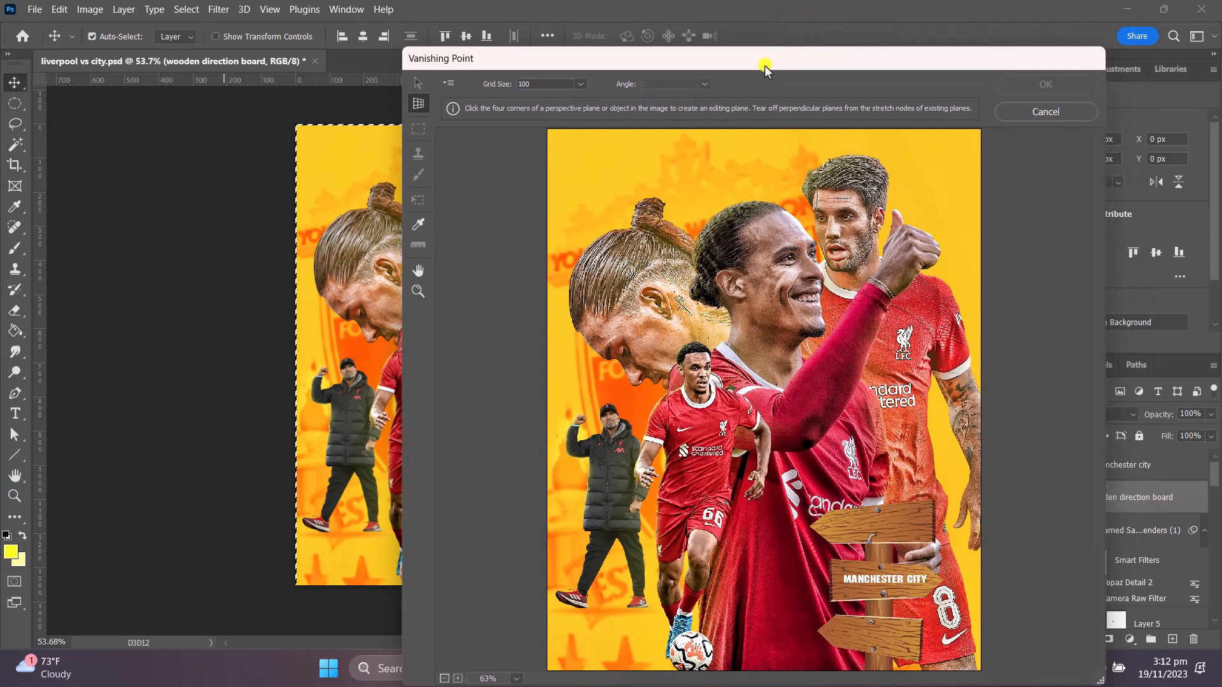
click(1047, 113)
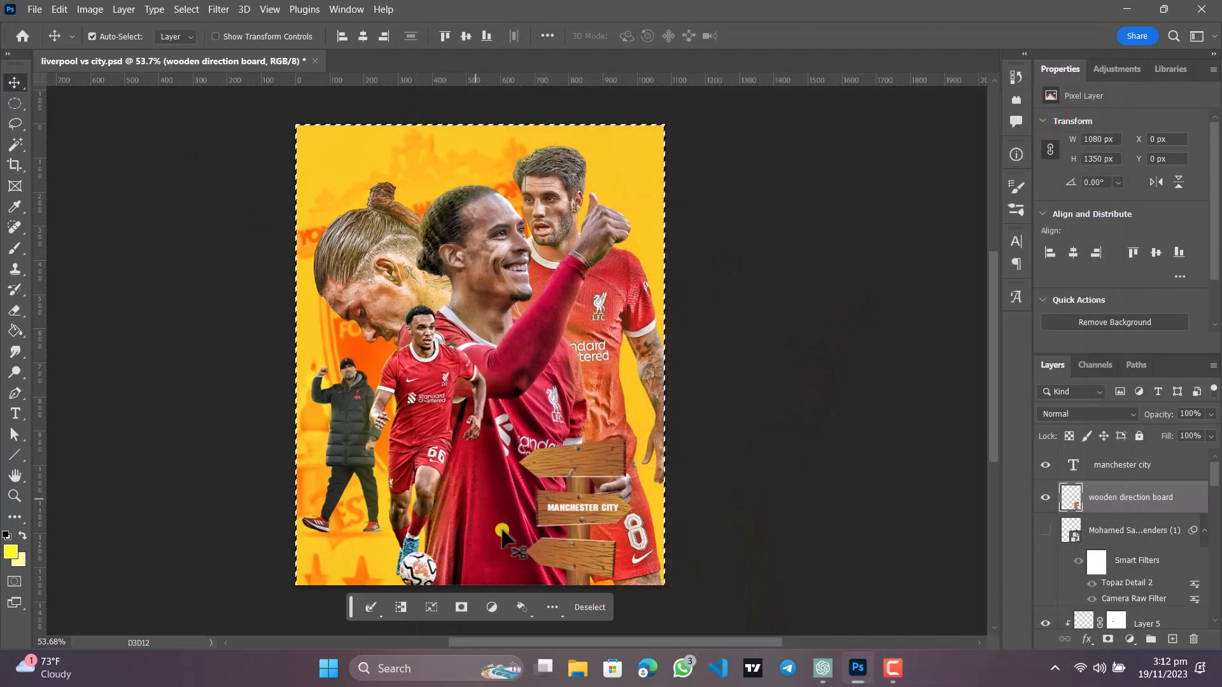
click(586, 608)
Rotate the "manchester city" text by about 1.9° to follow the tilt of the middle plank.
click(595, 520)
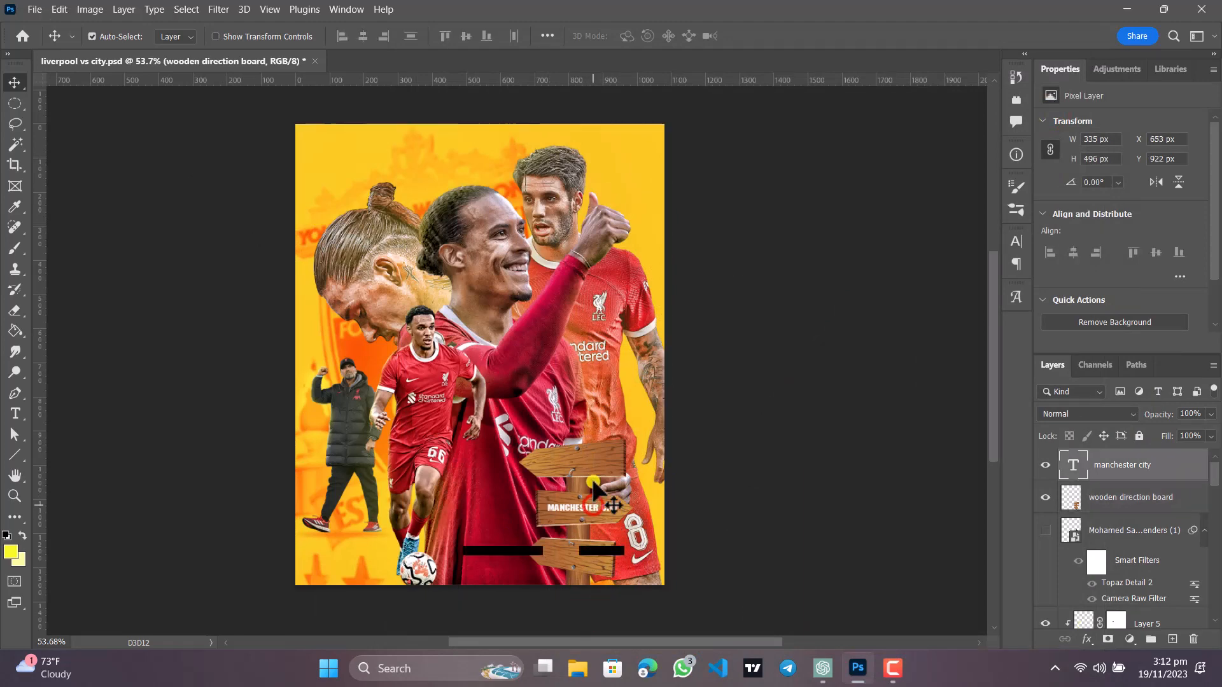
scroll(595, 490, up, 3)
scroll(591, 482, up, 4)
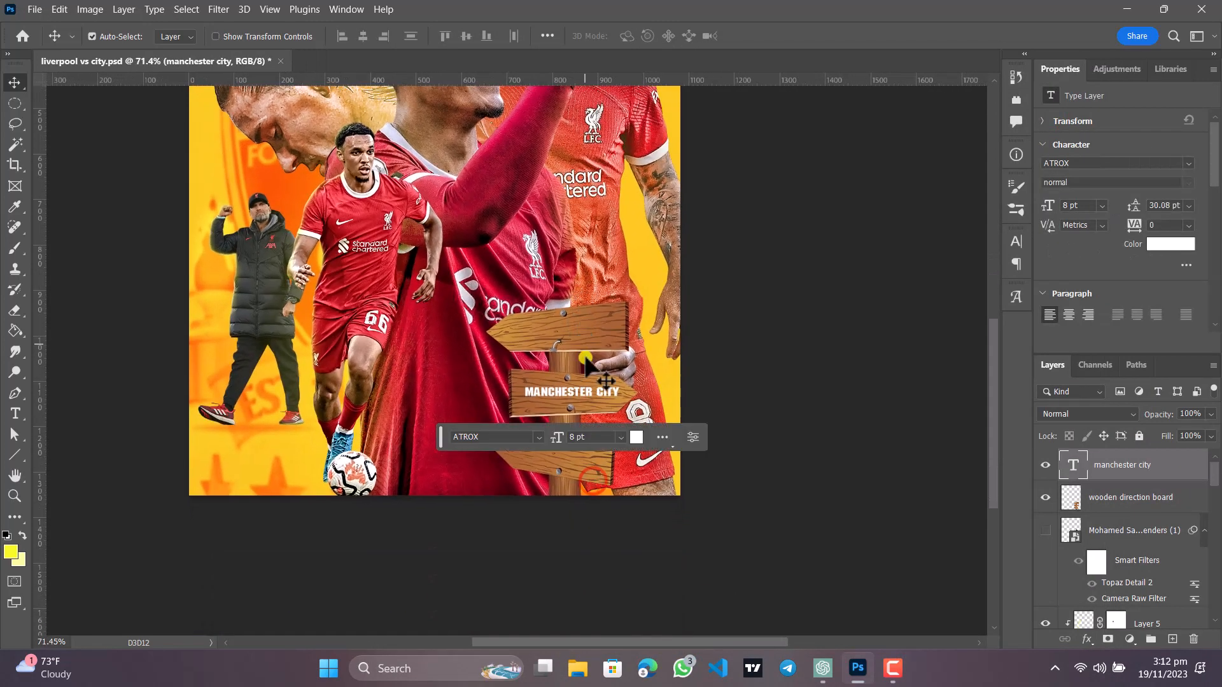
scroll(586, 401, up, 2)
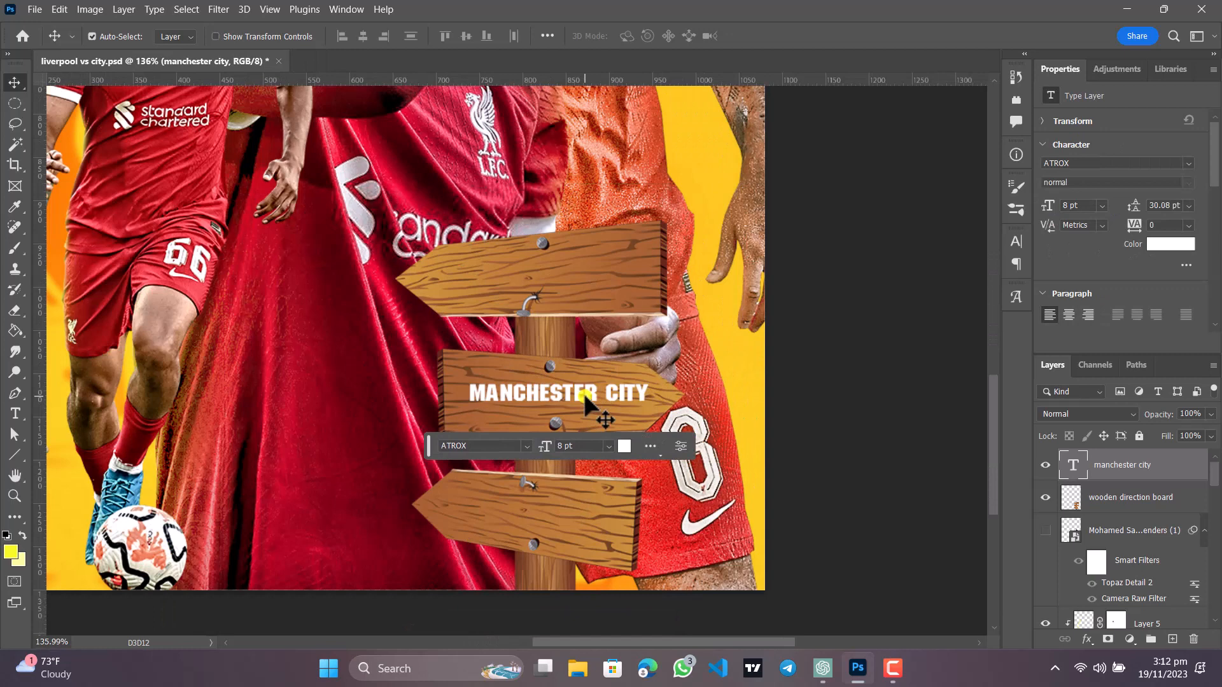
click(584, 393)
key(ctrl+t)
drag(668, 363, 674, 373)
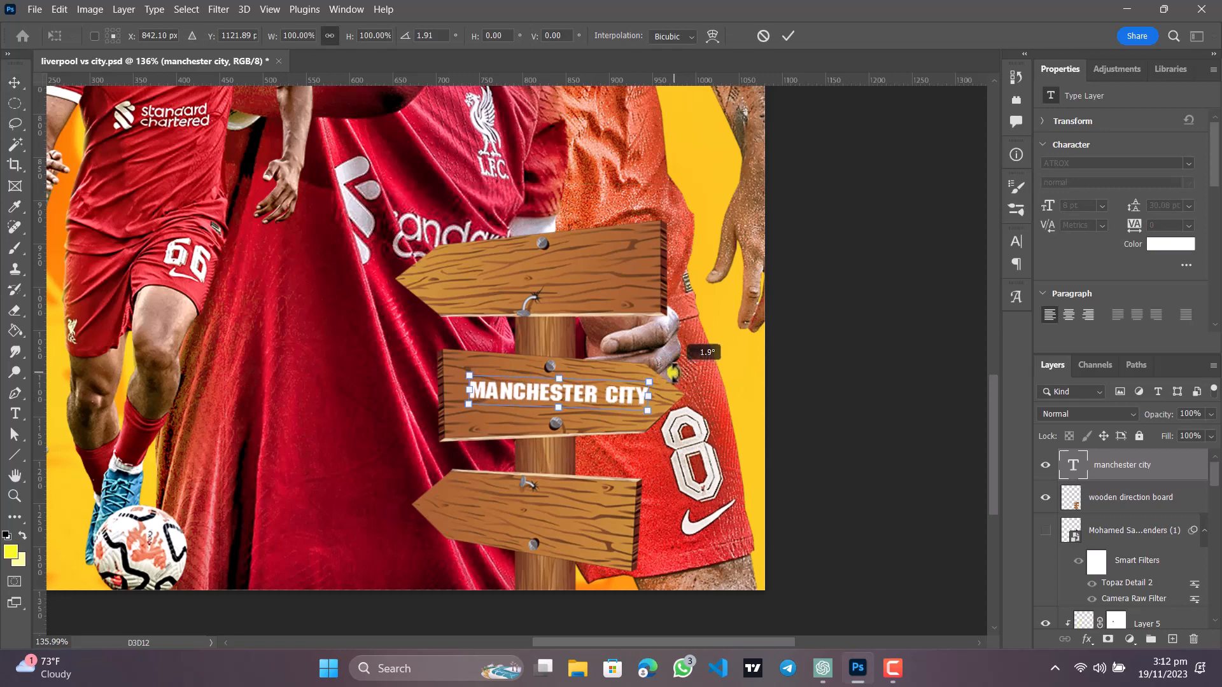
drag(673, 372, 673, 372)
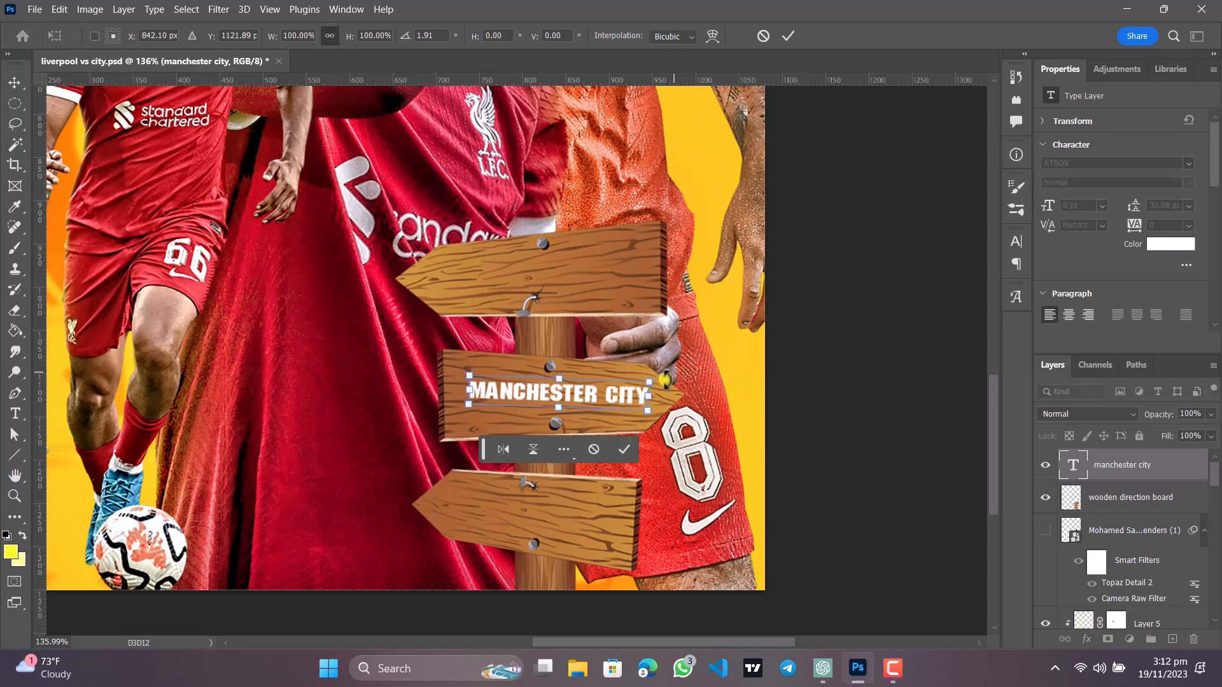
click(621, 452)
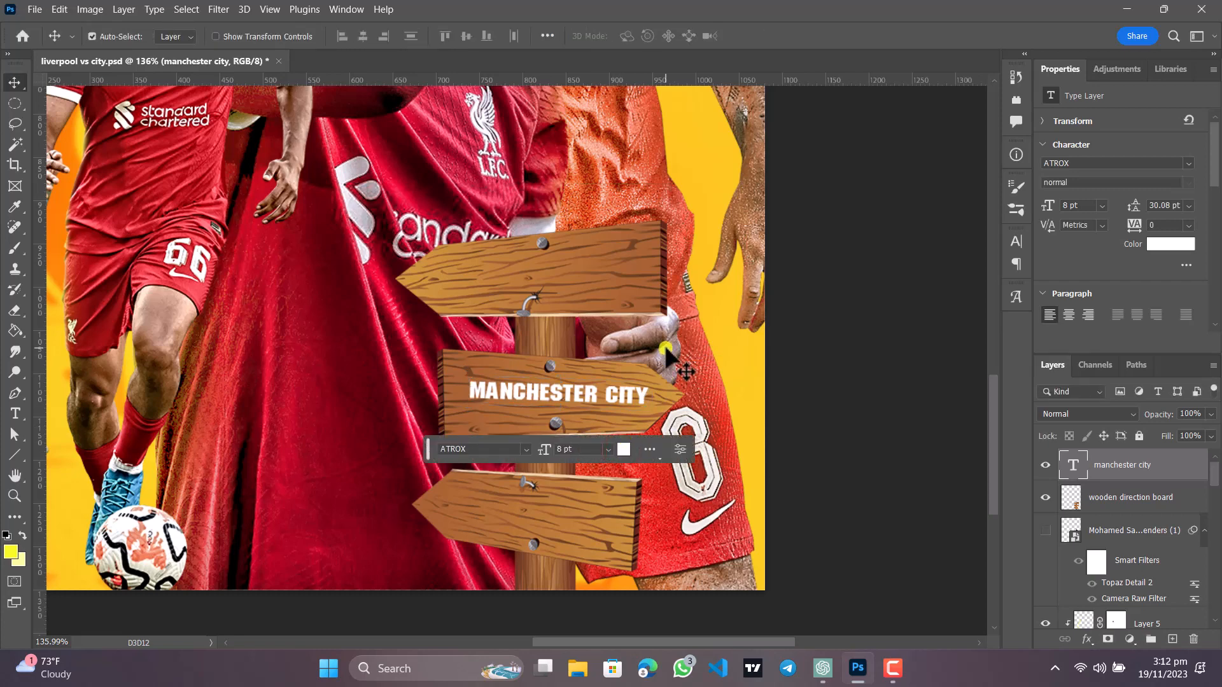
Stretch the "manchester city" text vertically to about 127% of its height, then slightly adjust its rotation.
click(628, 401)
key(ctrl+t)
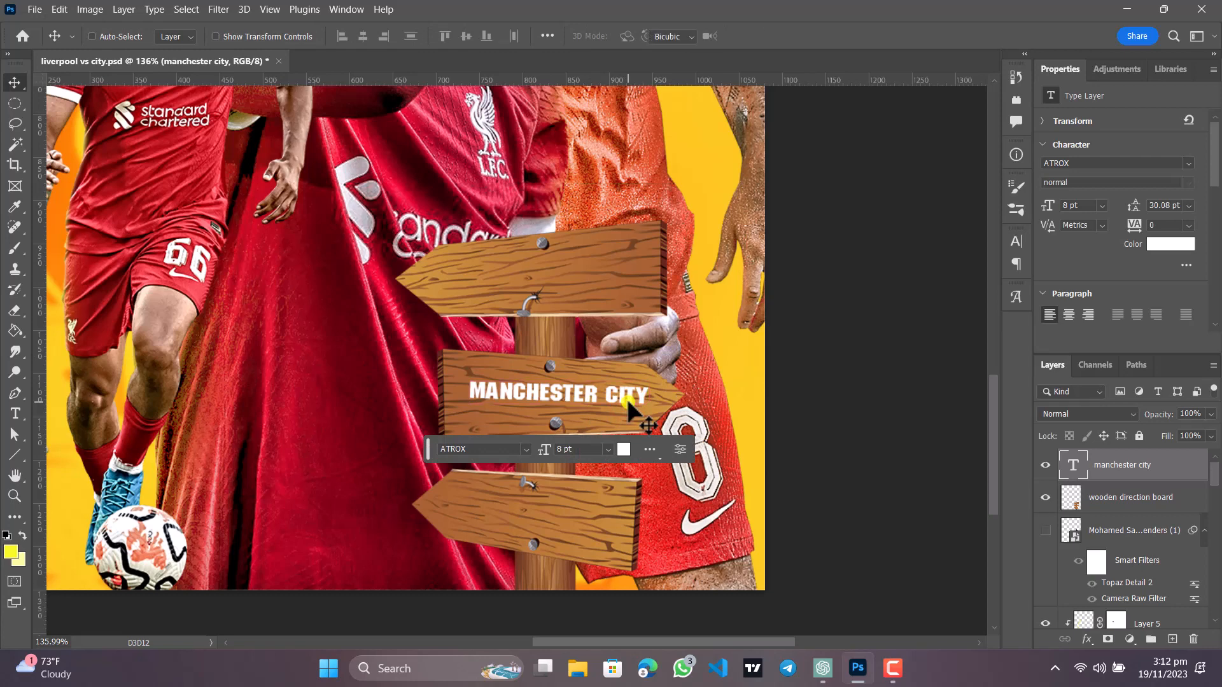
drag(558, 412, 558, 421)
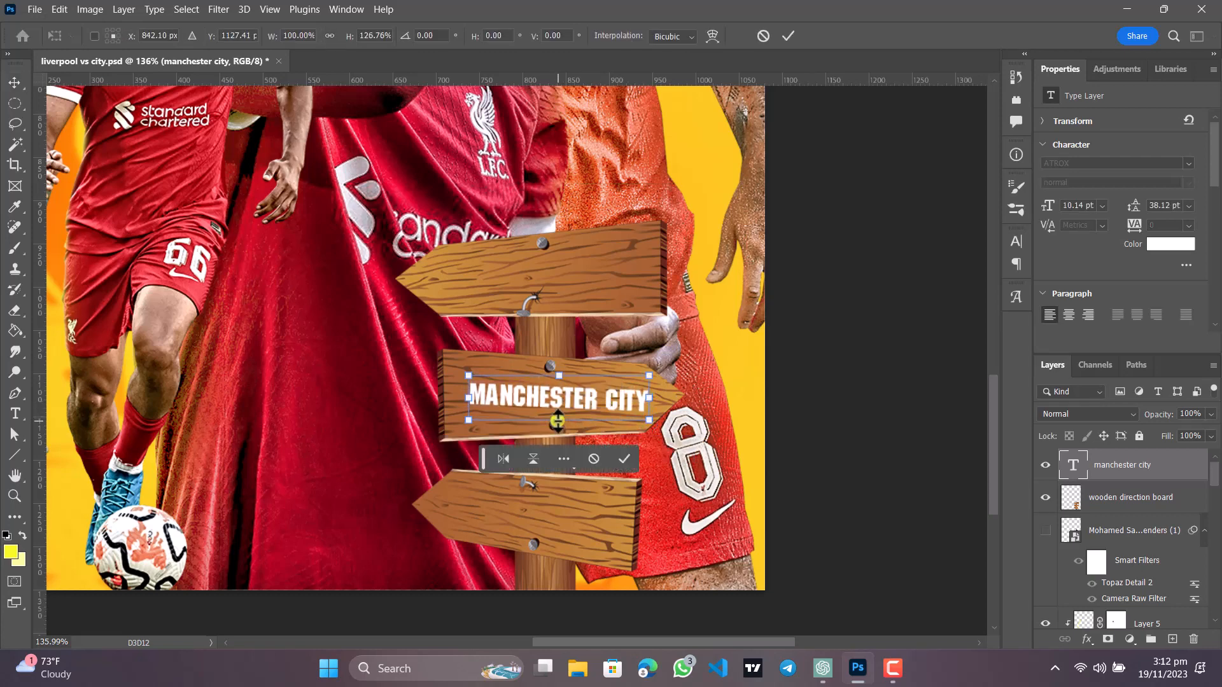
click(625, 456)
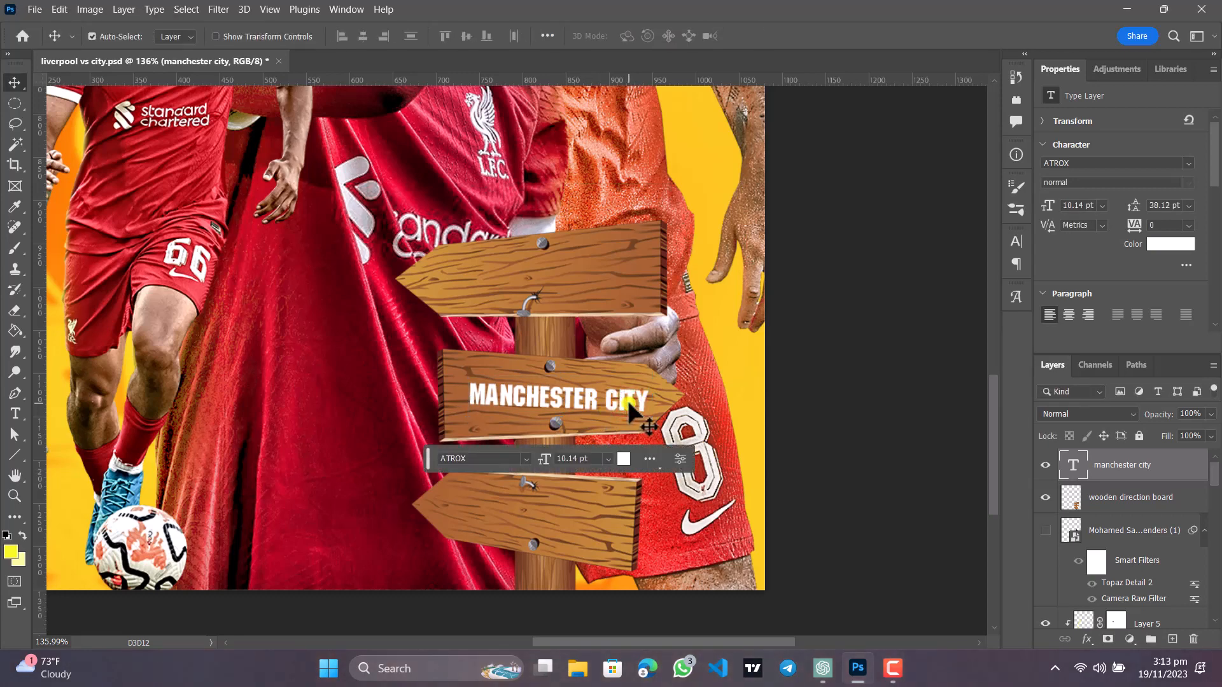
key(ctrl+t)
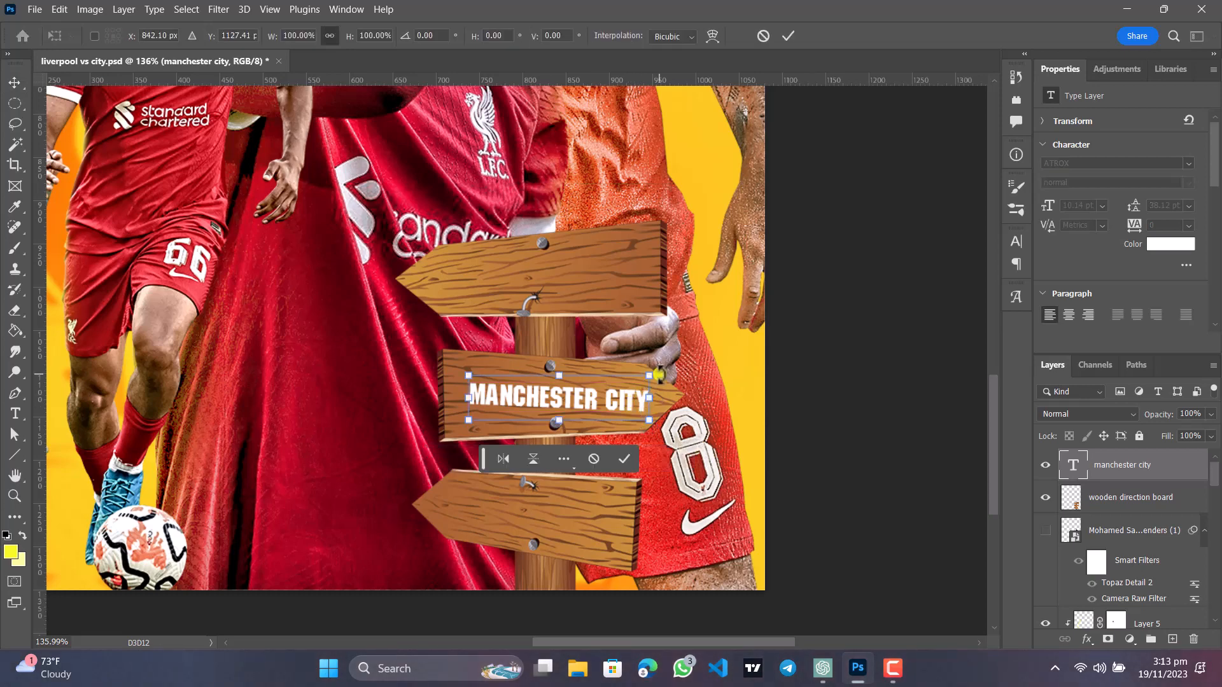
drag(657, 374, 660, 374)
key(Return)
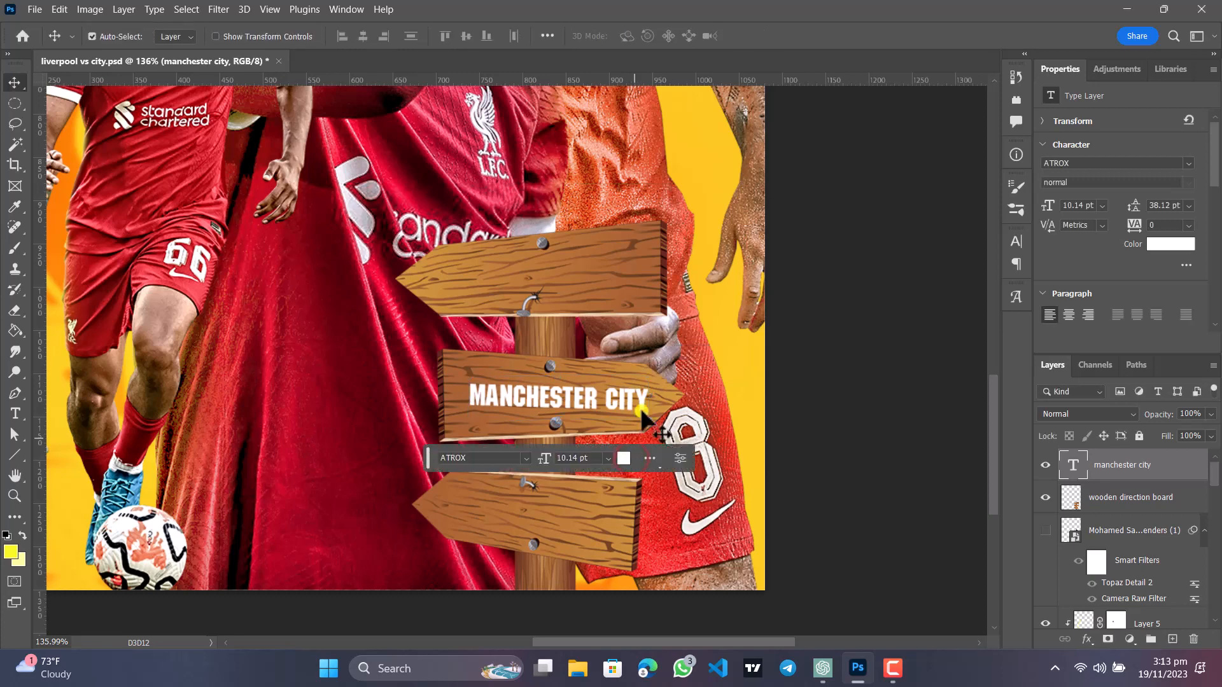
Set the rotation angle of the "manchester city" text to about 1.35° and deselect the layer.
scroll(645, 384, down, 2)
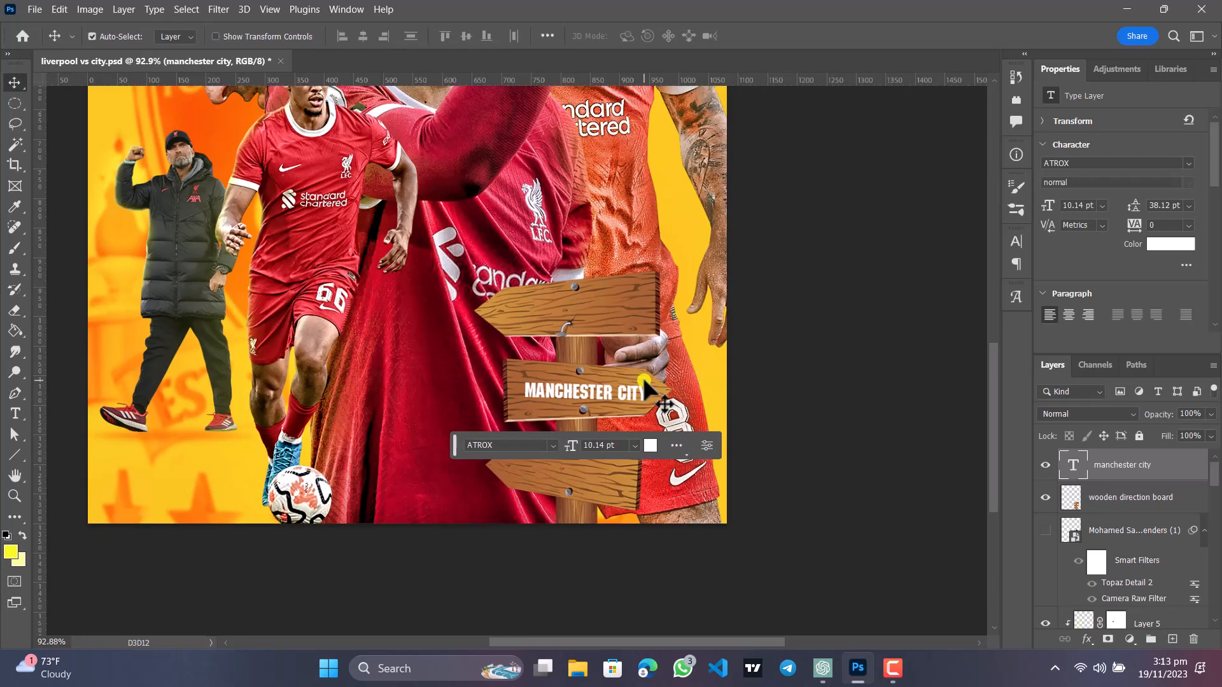
scroll(645, 385, down, 1)
scroll(645, 385, up, 3)
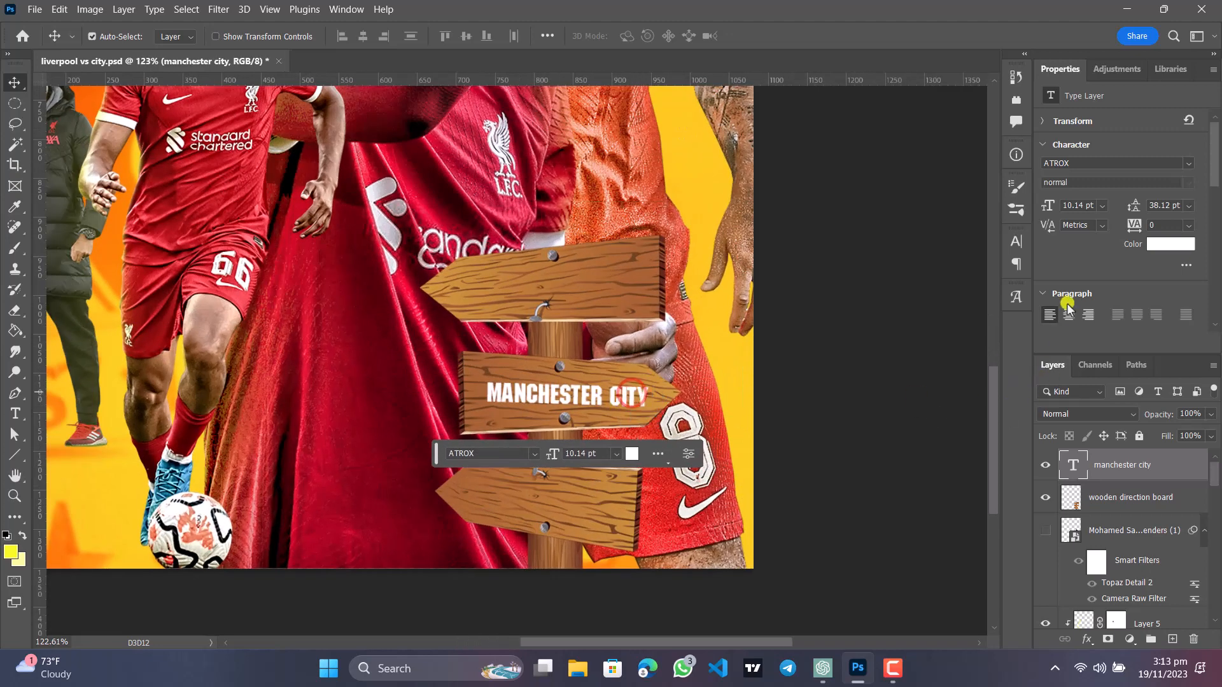
scroll(1072, 266, down, 2)
scroll(1072, 267, down, 3)
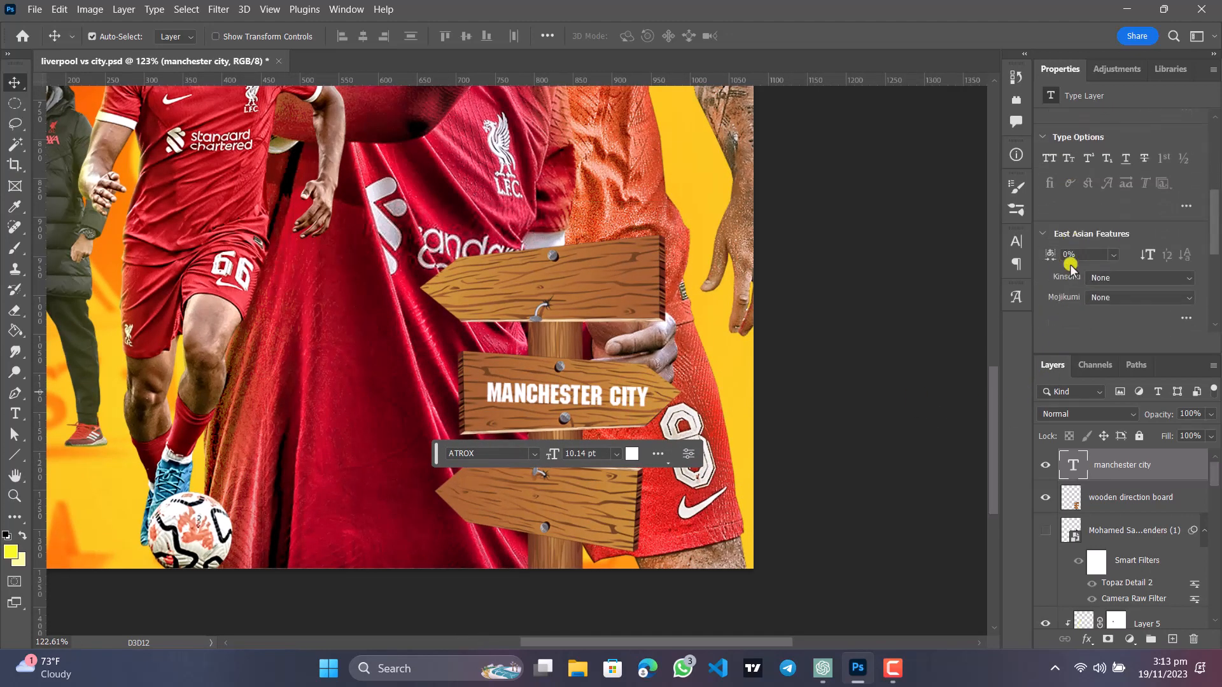
scroll(1072, 267, up, 2)
scroll(1070, 269, up, 3)
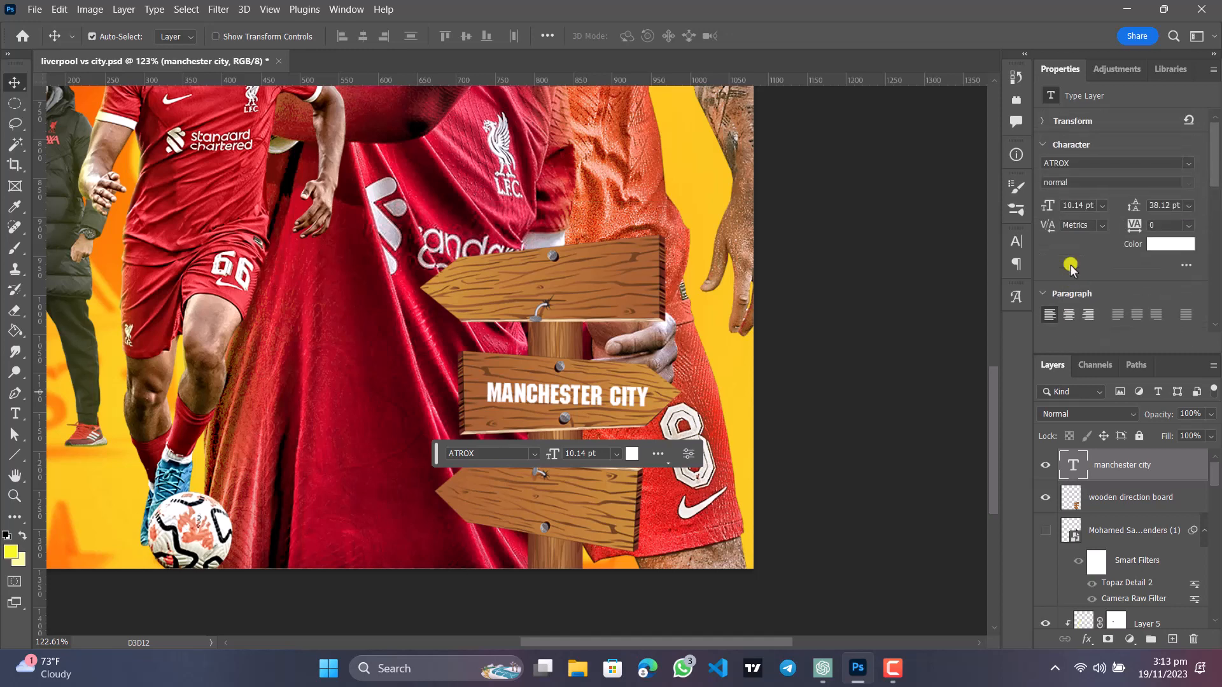
click(1043, 123)
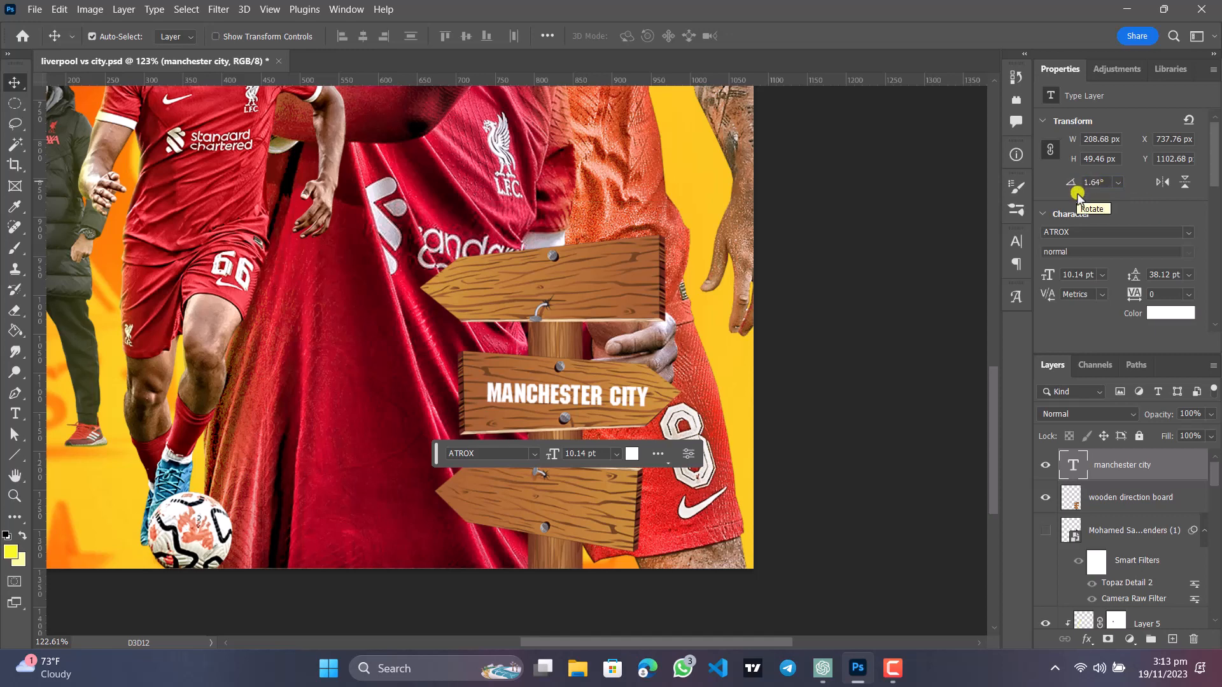
click(1094, 182)
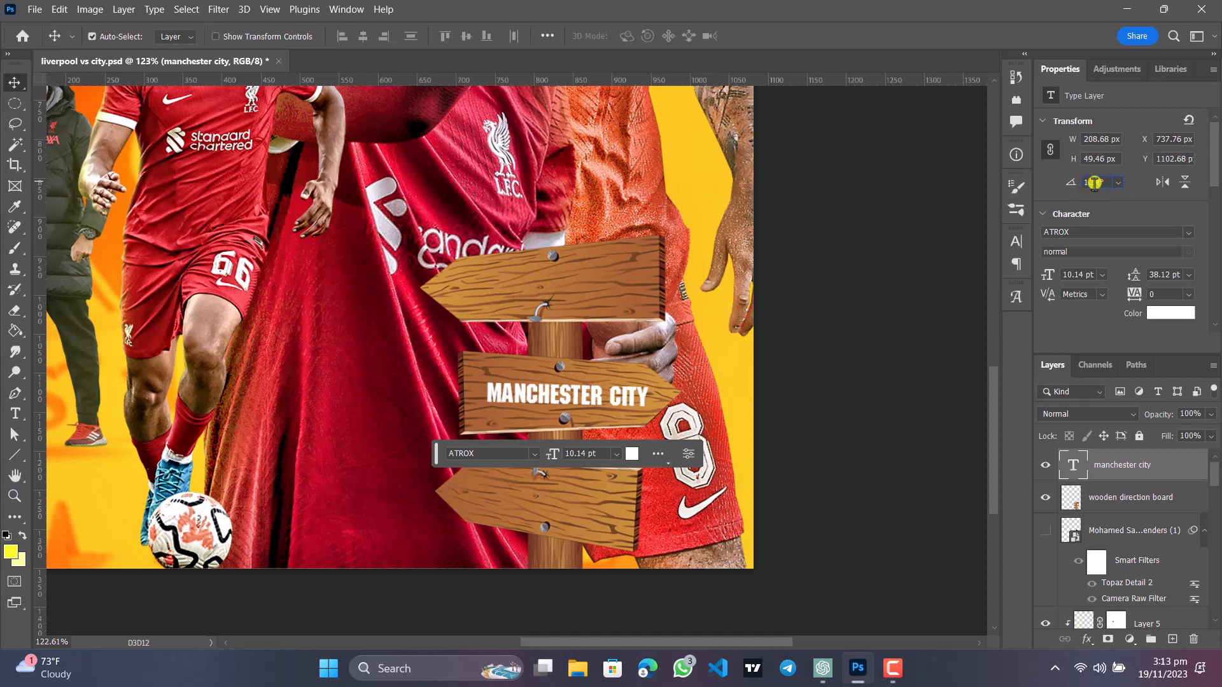
key(Return)
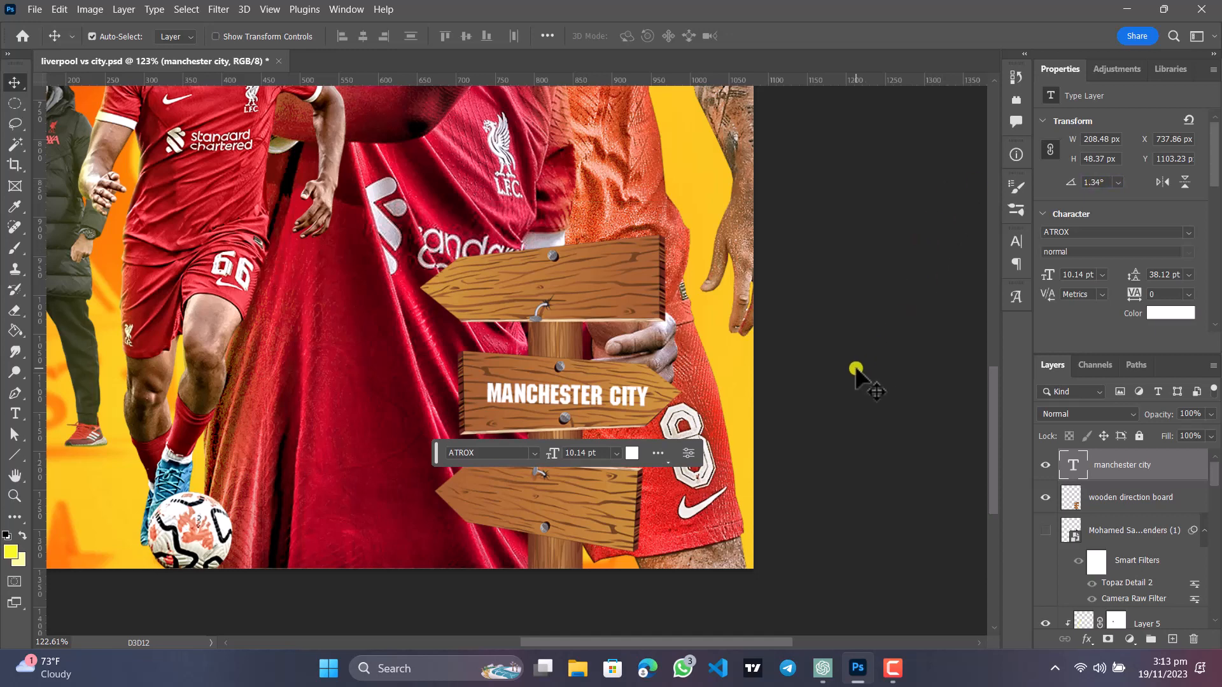
click(856, 369)
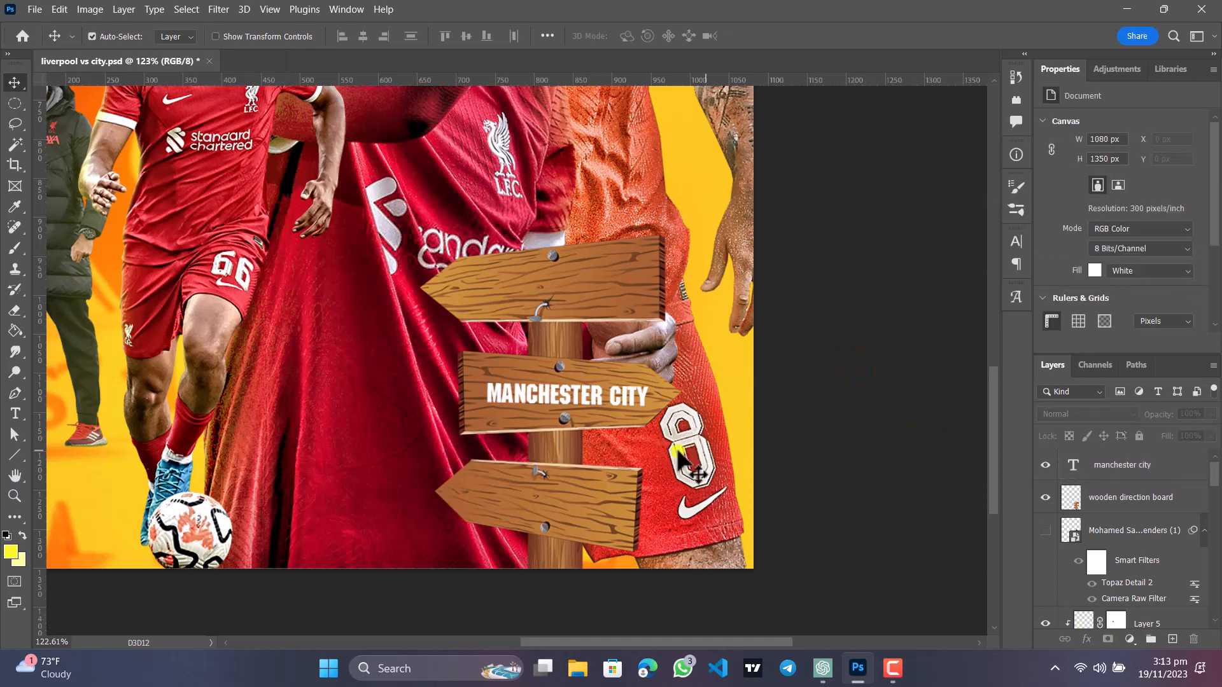
Open the blending options of the "manchester city" text and split the underlying layer's black Blend If slider to 0 / 67.
click(614, 397)
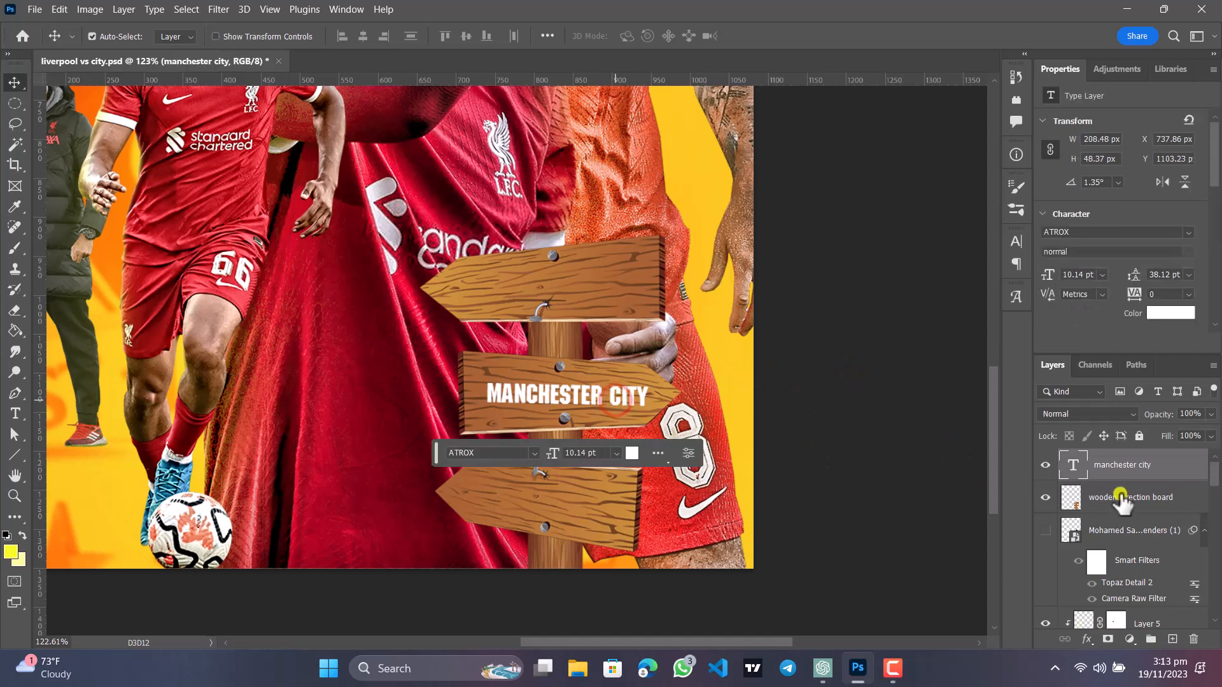
click(1086, 640)
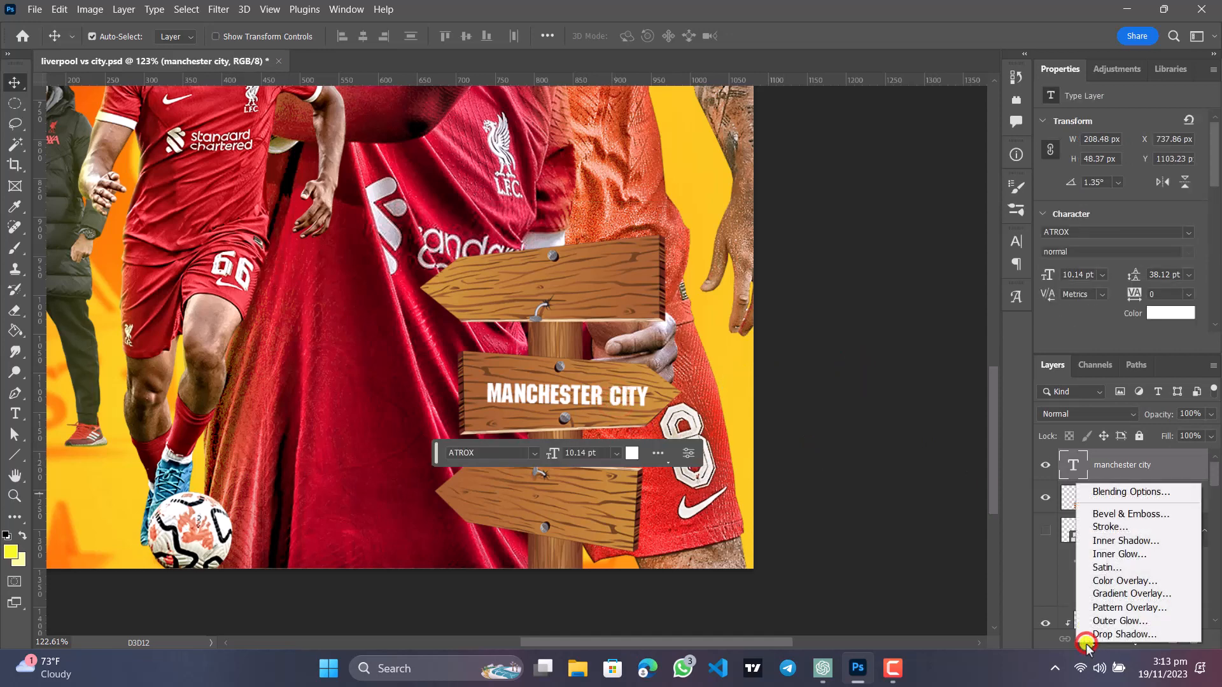
click(1154, 498)
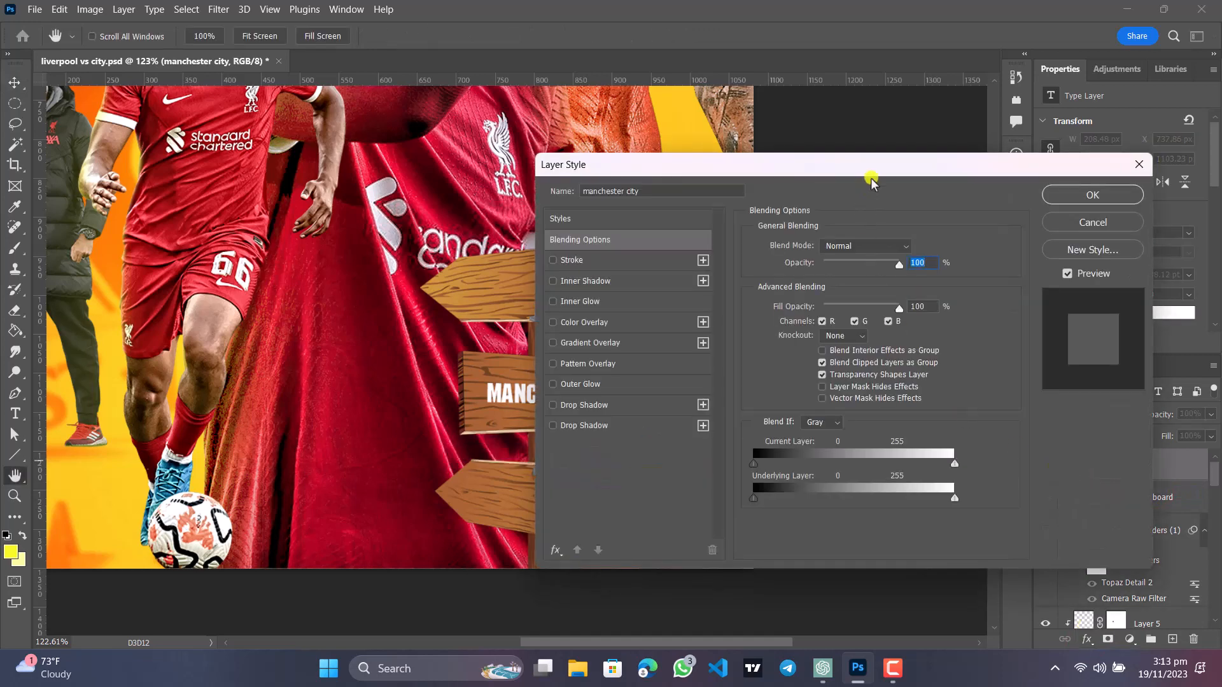
drag(868, 164, 1028, 148)
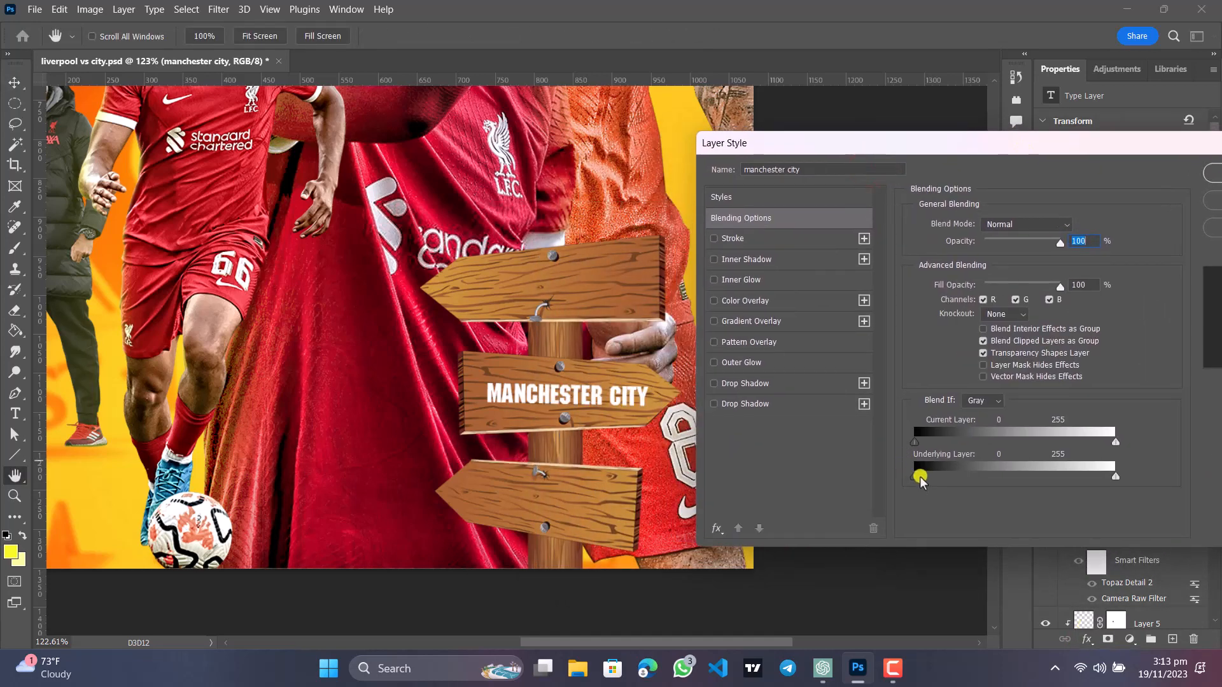
drag(914, 476, 967, 485)
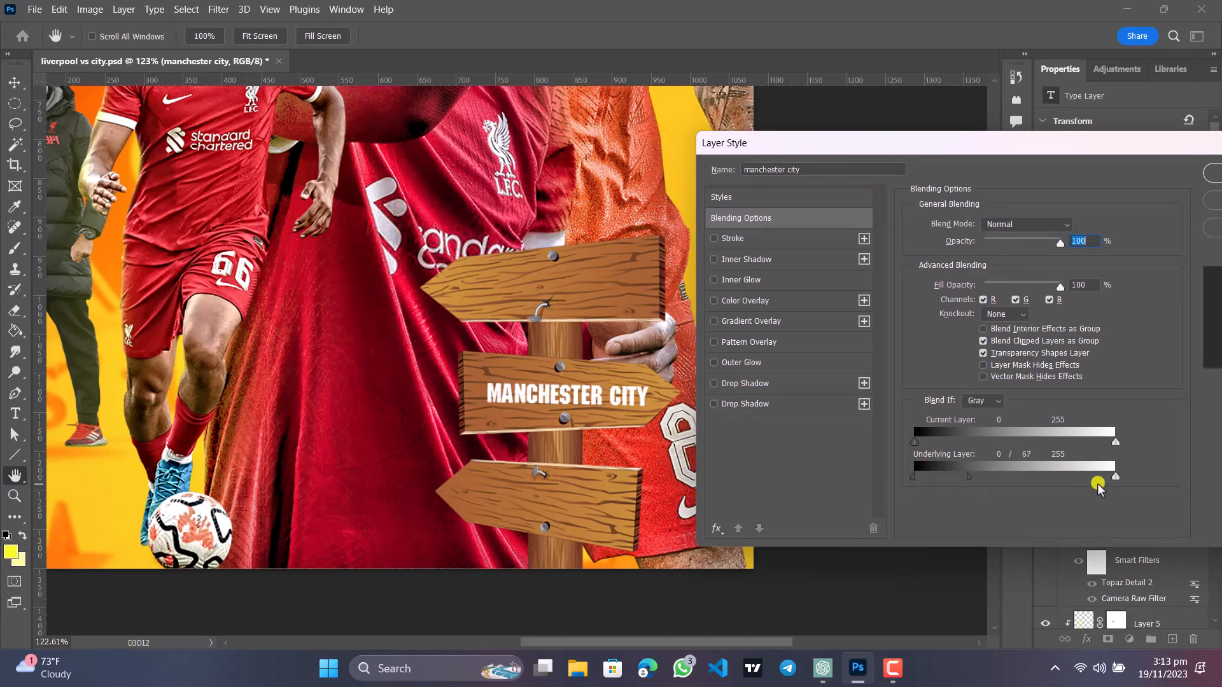
Test the other Blend If sliders, shift the split half of the underlying layer's black slider further toward the midtones, and apply the style.
mouse_move(1116, 476)
mouse_down()
mouse_move(1036, 476)
mouse_move(1135, 487)
mouse_up()
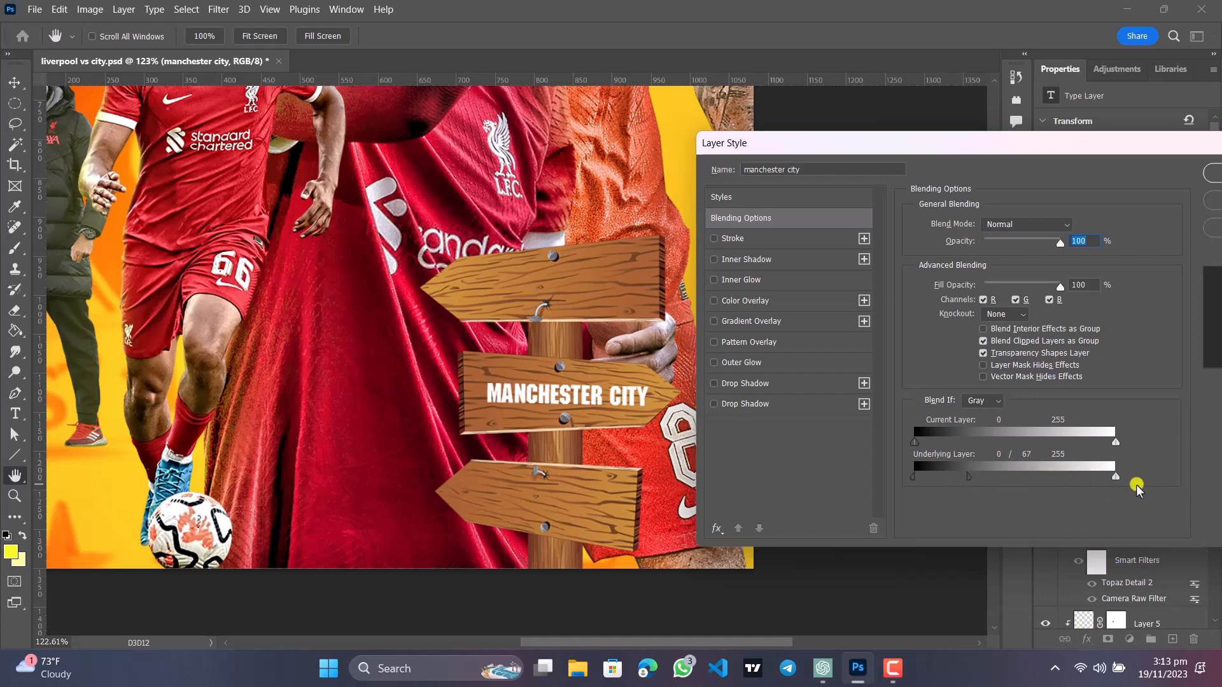
mouse_move(1115, 443)
mouse_down()
mouse_move(1039, 439)
mouse_move(1139, 426)
mouse_move(1099, 445)
mouse_move(1140, 445)
mouse_up()
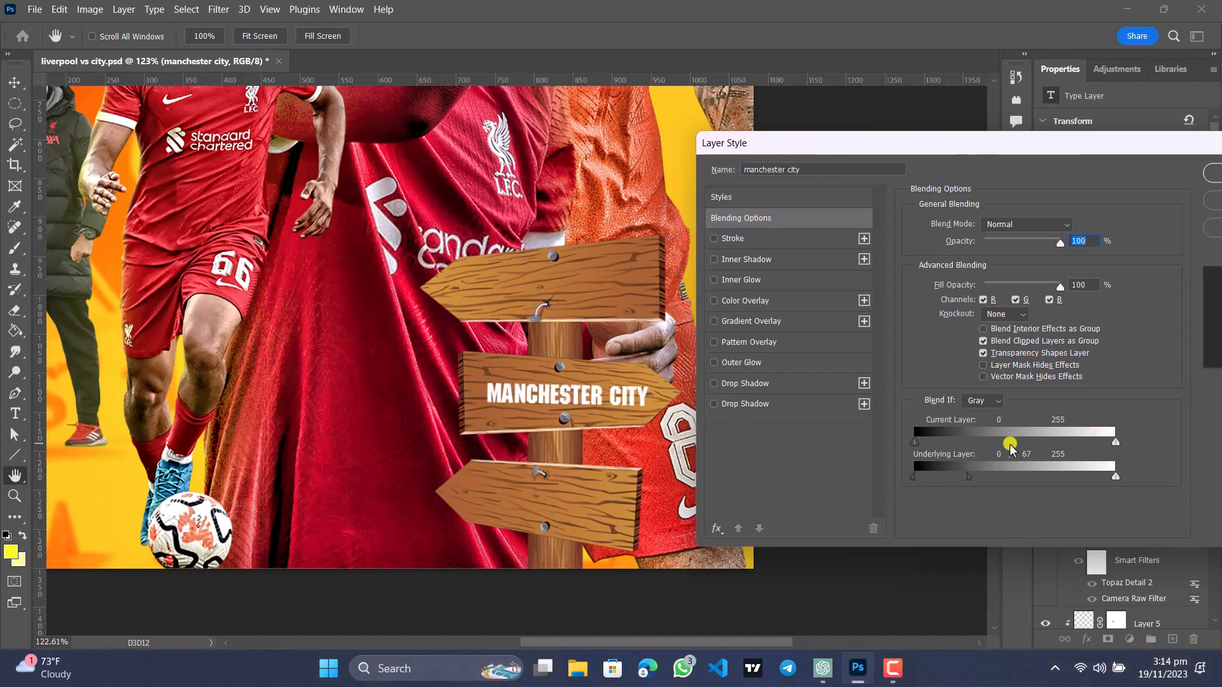
drag(915, 445, 879, 438)
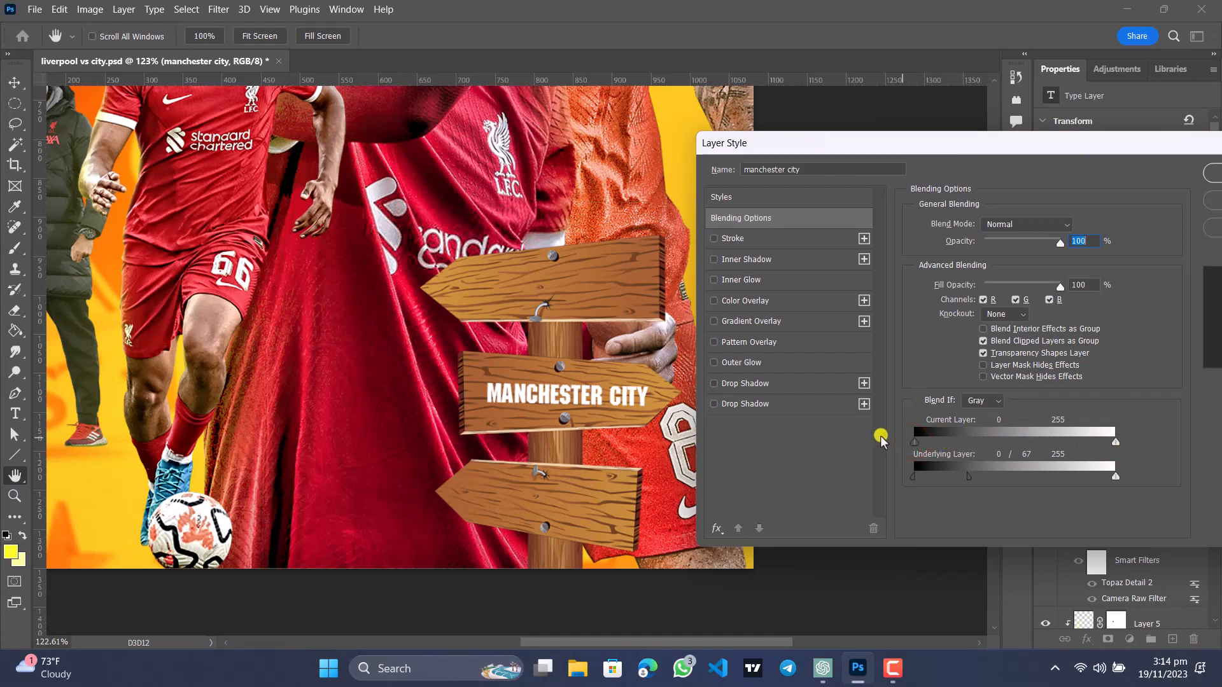
drag(969, 480, 995, 480)
click(1212, 173)
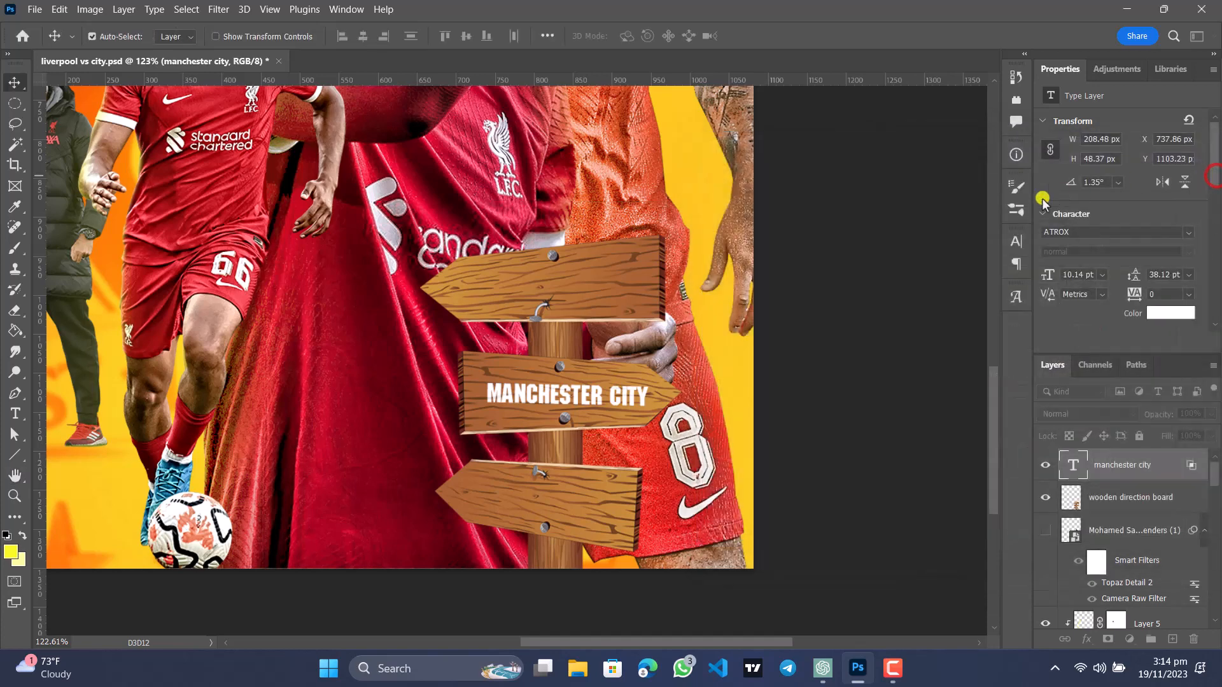
Add a layer mask to the wooden direction board layer.
click(842, 337)
scroll(581, 348, down, 3)
scroll(580, 344, down, 4)
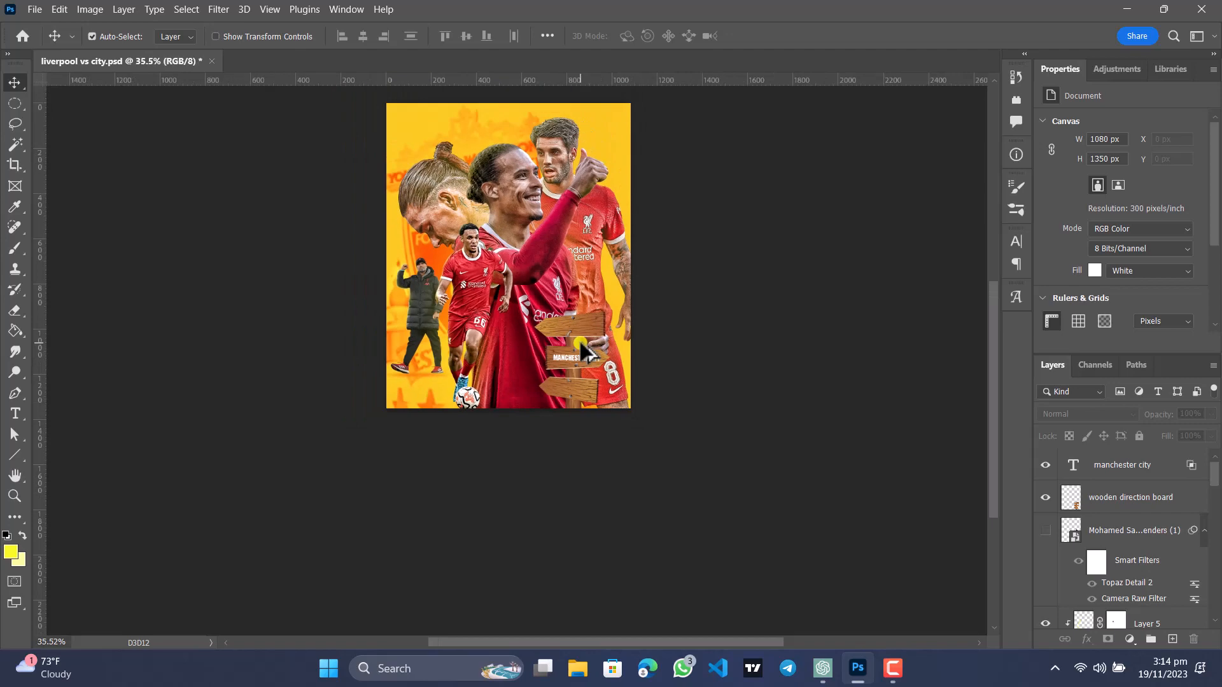
scroll(578, 339, up, 4)
scroll(579, 338, up, 2)
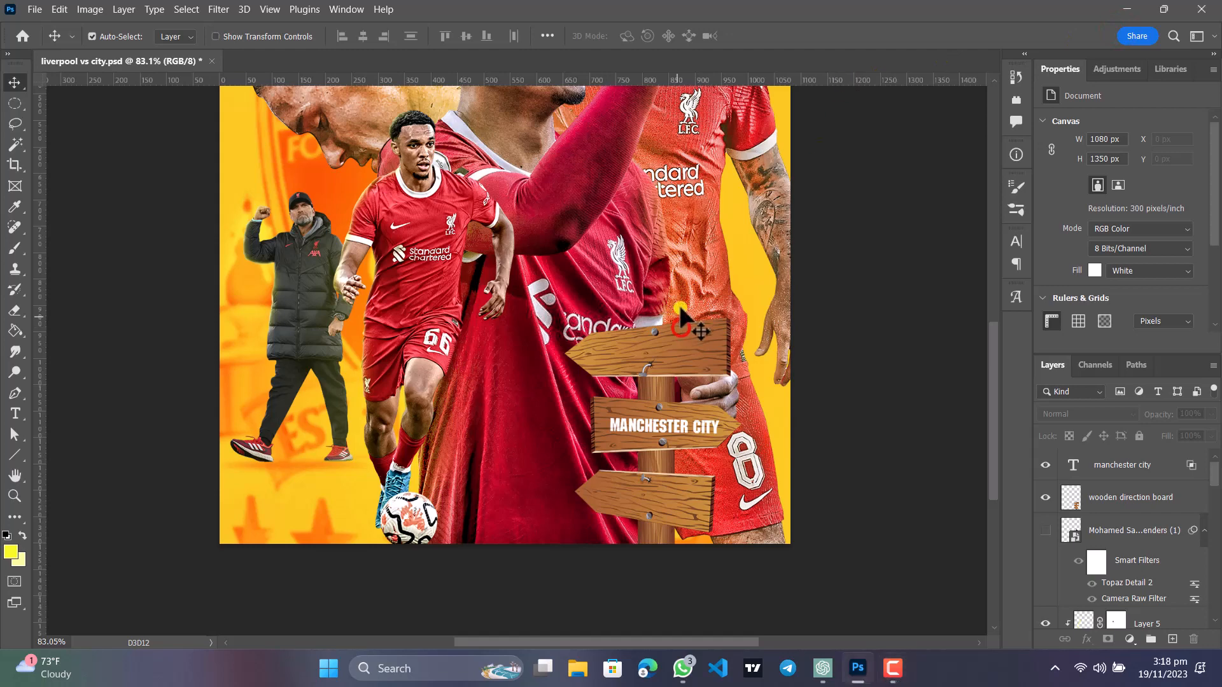
scroll(665, 344, up, 2)
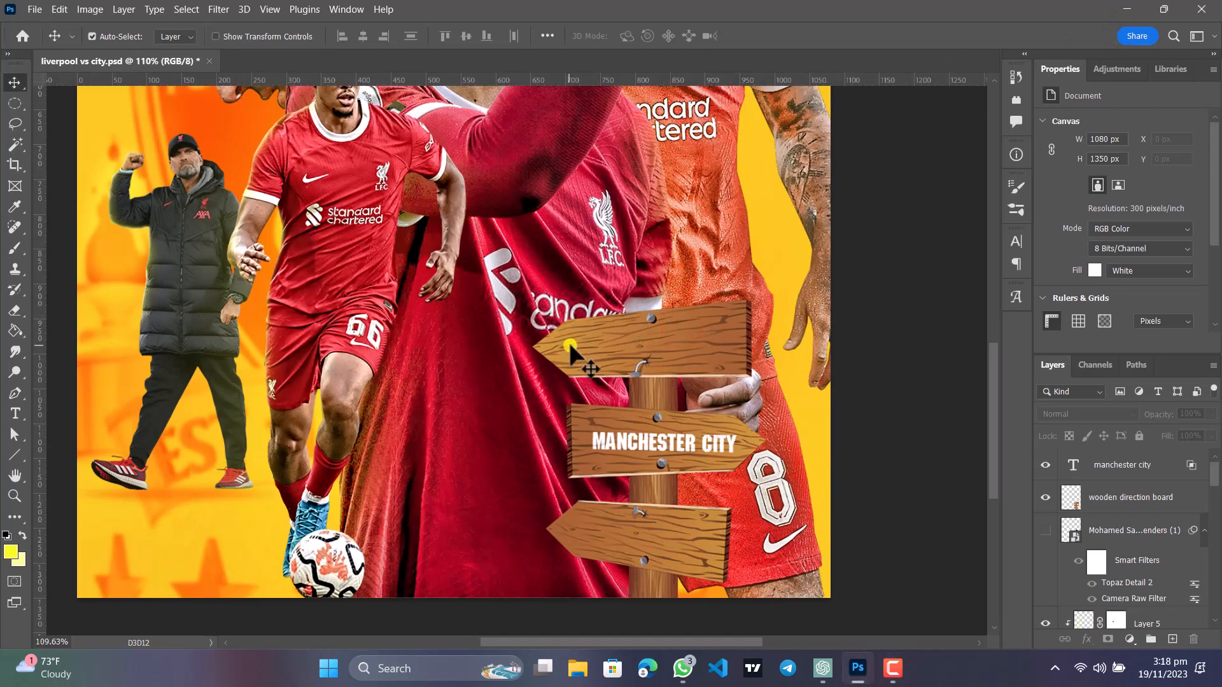
scroll(605, 353, up, 2)
click(591, 348)
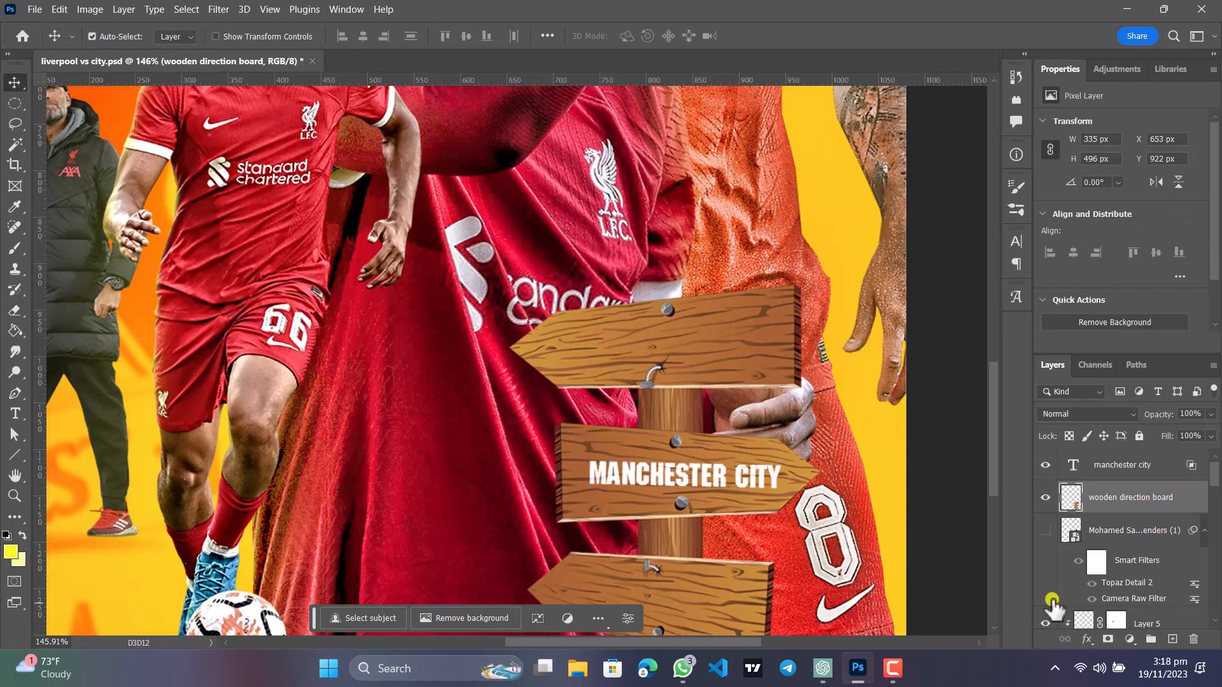
click(1108, 640)
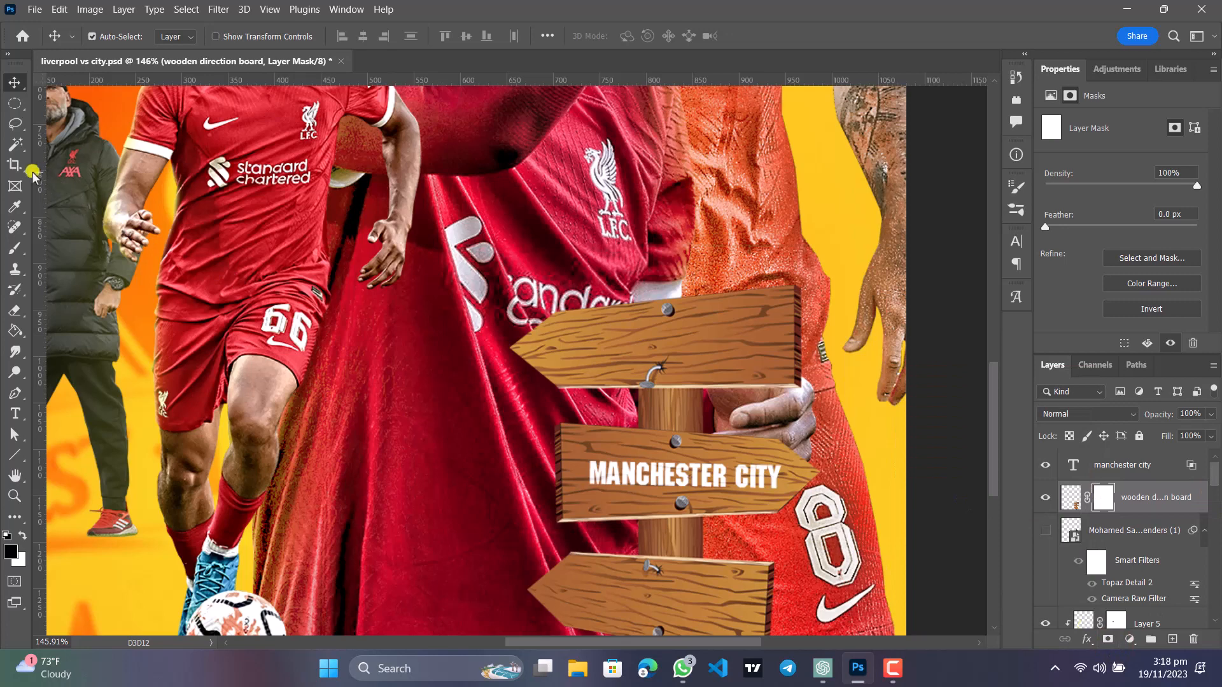
Hide the pointed tip of the top plank by painting black on the mask inside a rectangular selection around it, then deselect.
click(15, 104)
click(78, 105)
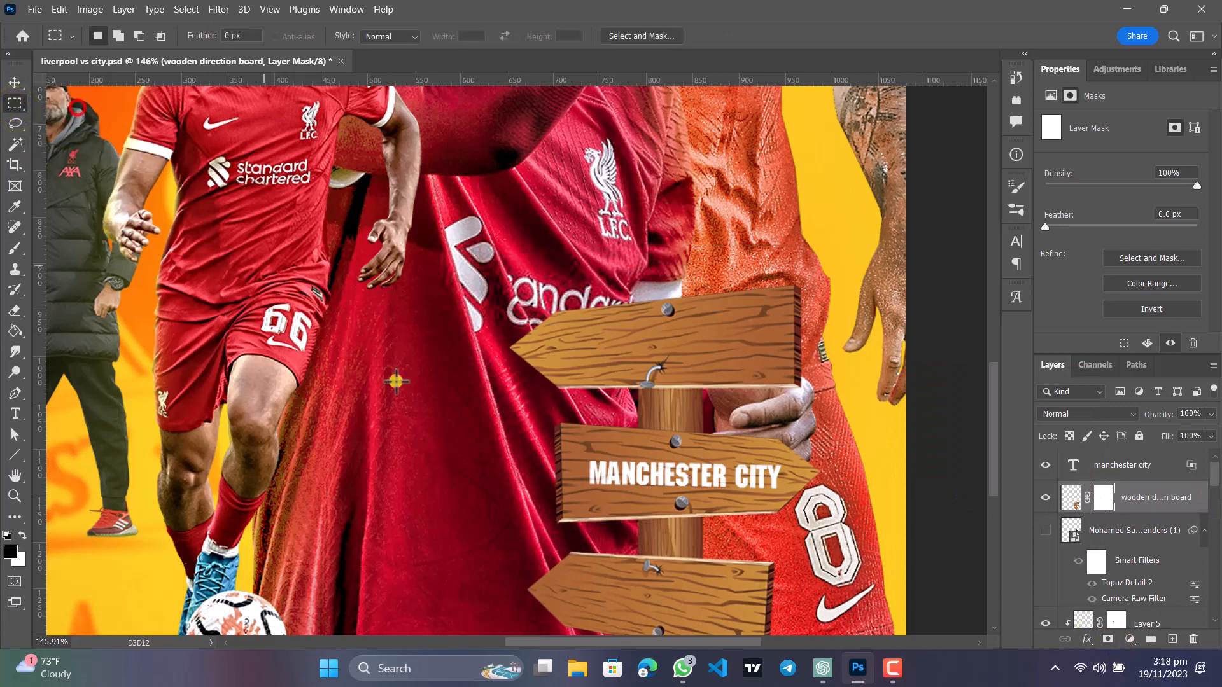
drag(500, 300, 558, 390)
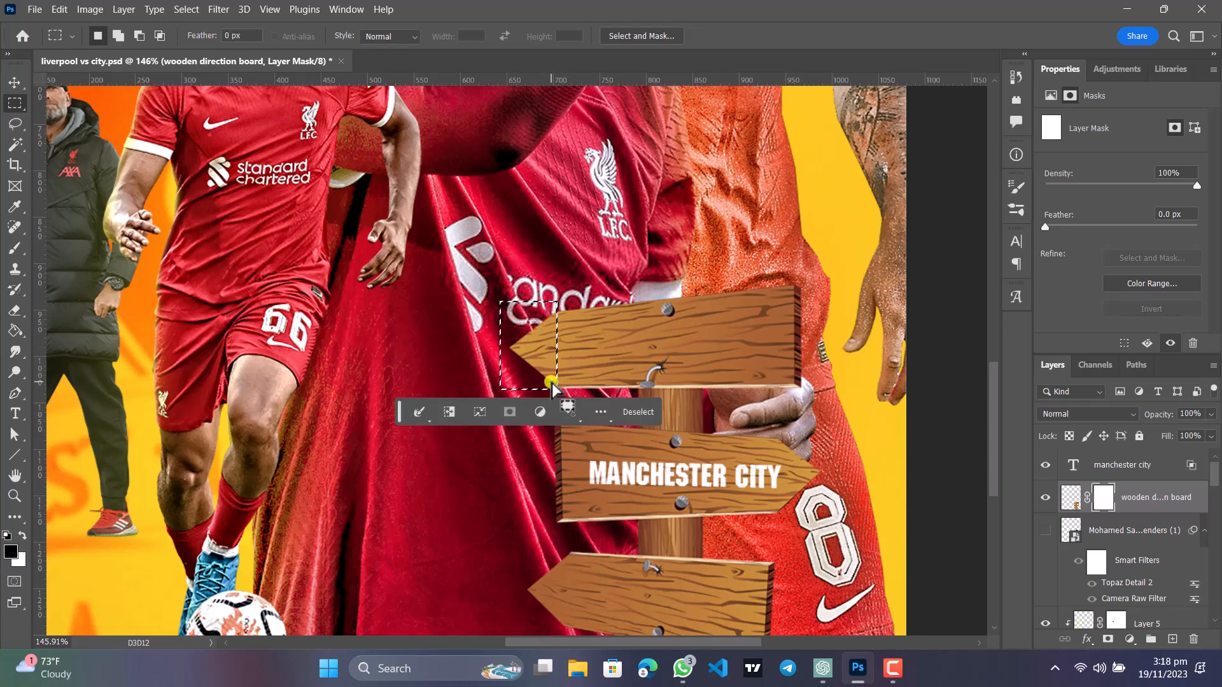
click(15, 248)
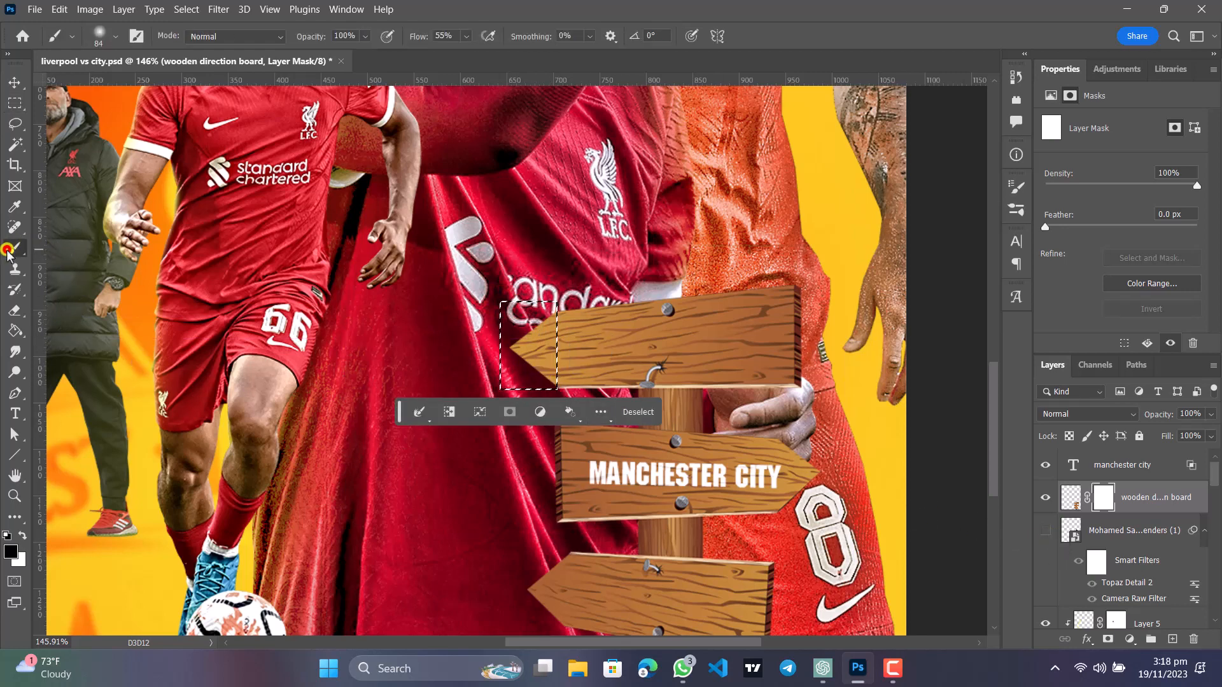
mouse_move(518, 354)
mouse_down()
mouse_move(533, 249)
mouse_move(496, 262)
mouse_move(508, 387)
mouse_move(513, 321)
mouse_move(526, 307)
mouse_move(529, 458)
mouse_move(544, 271)
mouse_move(508, 414)
mouse_move(547, 275)
mouse_move(549, 395)
mouse_move(520, 232)
mouse_move(502, 350)
mouse_move(618, 424)
mouse_up()
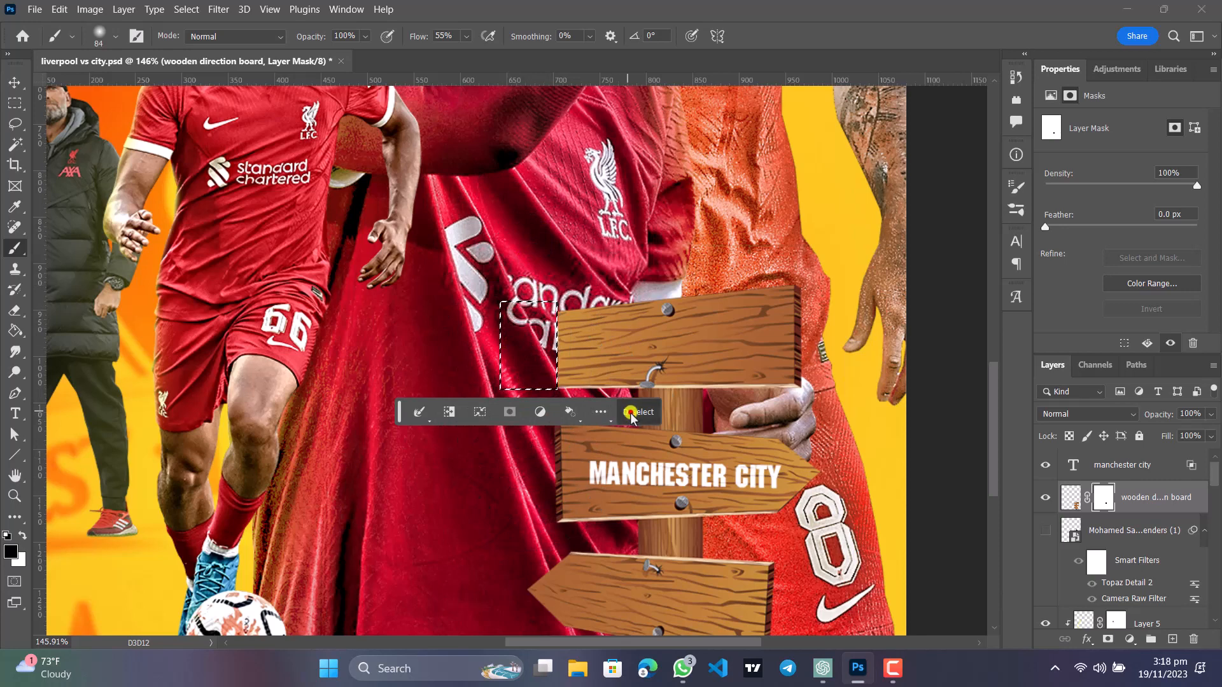
click(636, 412)
scroll(660, 429, down, 2)
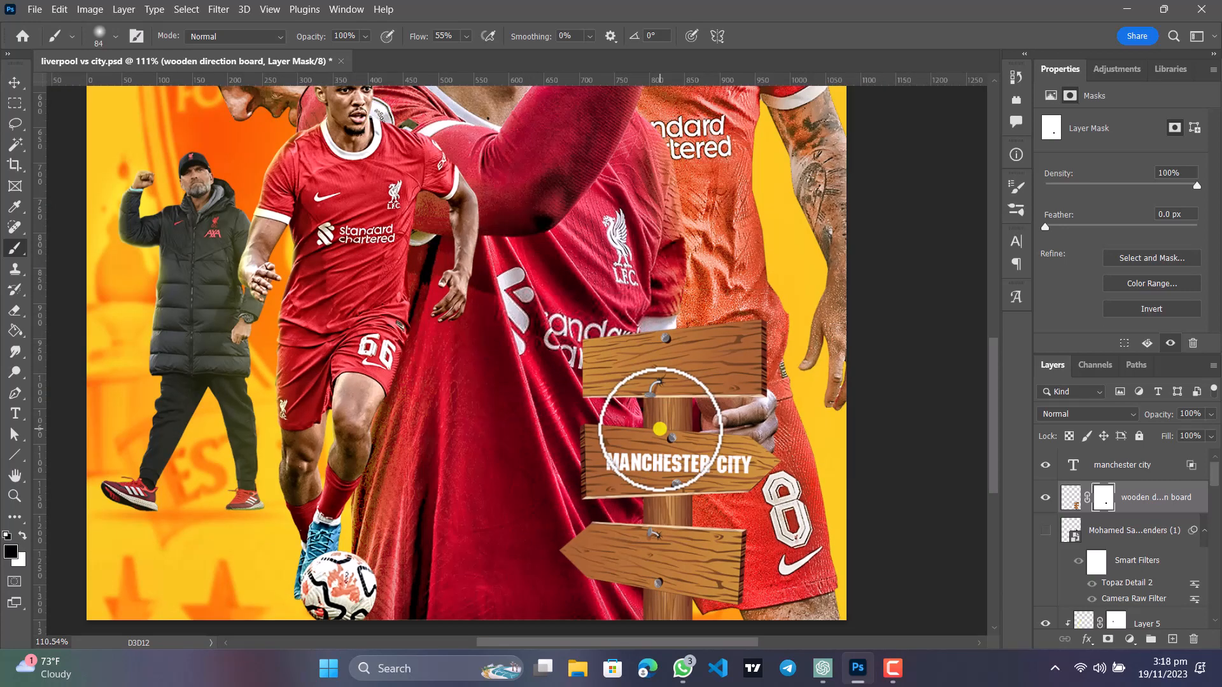
scroll(659, 429, up, 2)
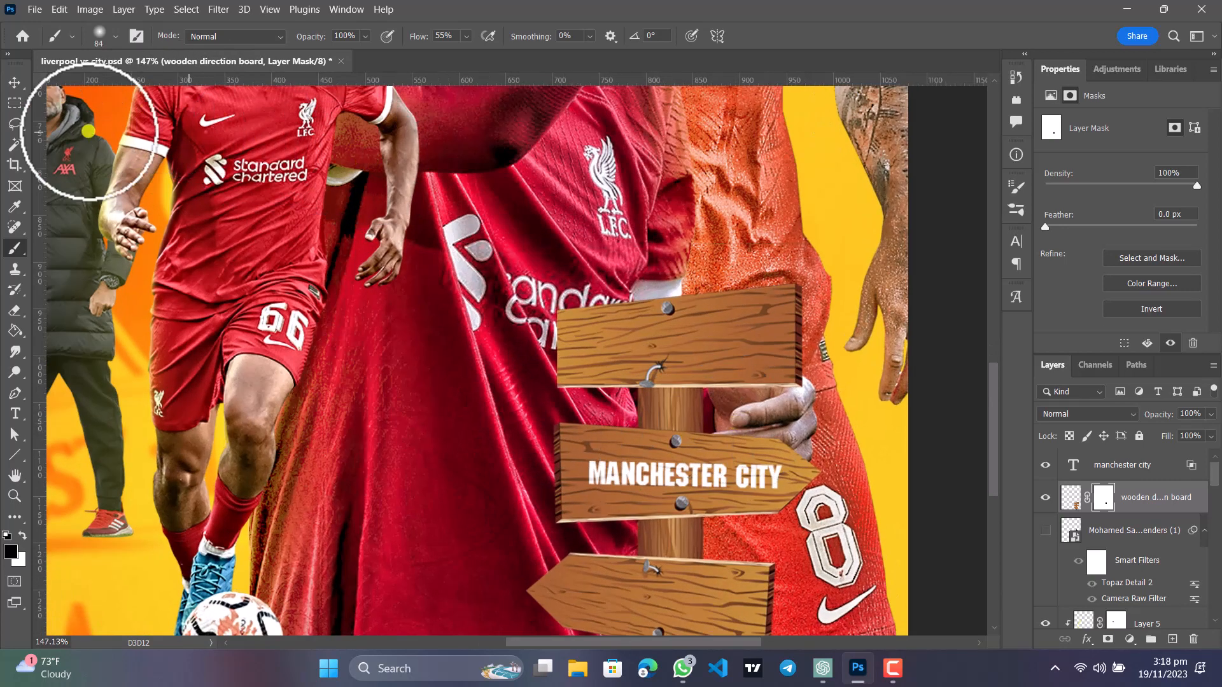
Duplicate the "manchester city" text and place the copy on the top plank.
click(14, 82)
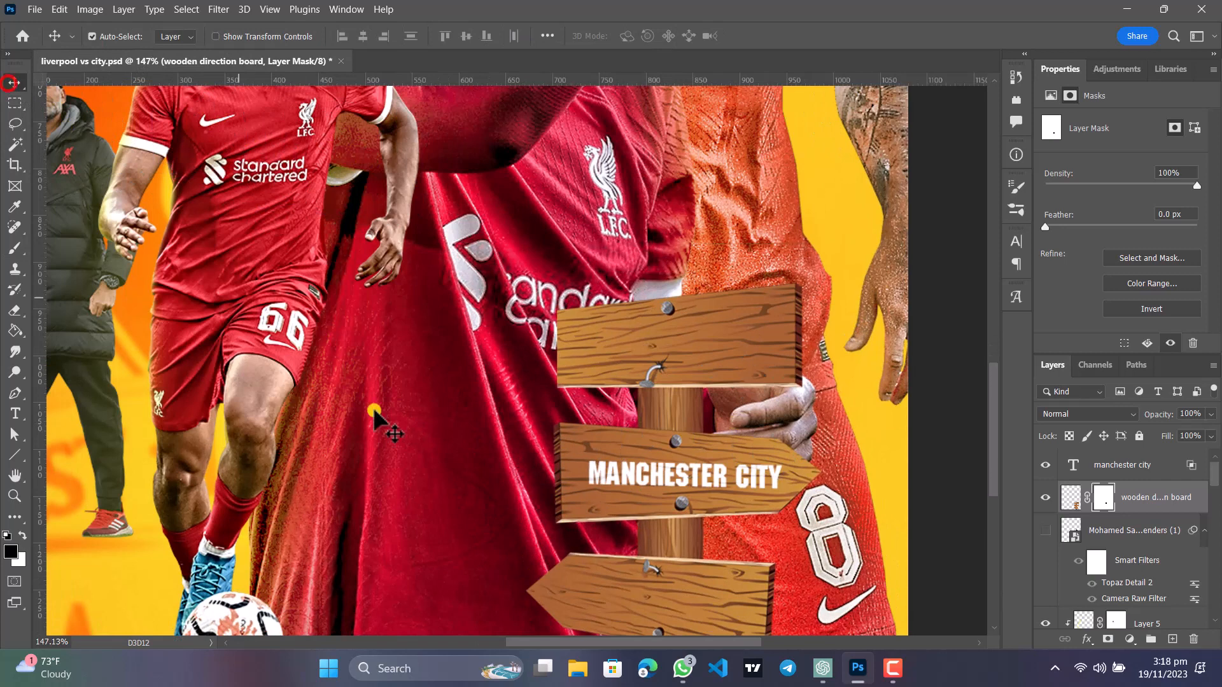
click(659, 476)
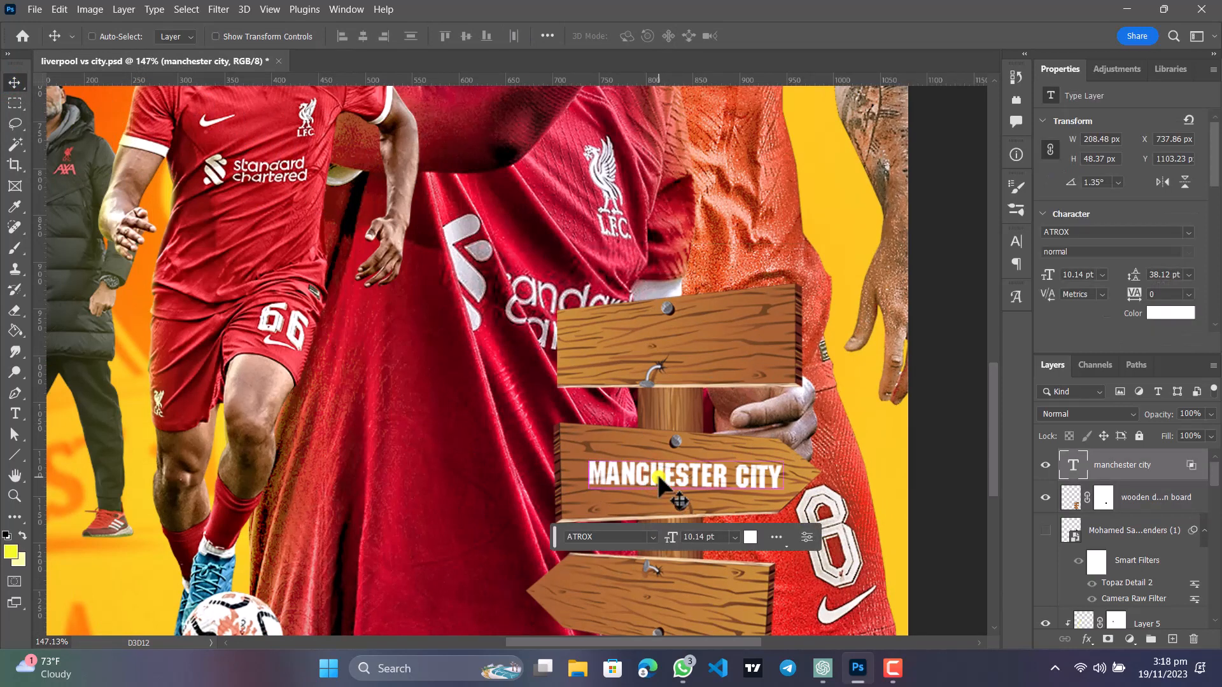
drag(658, 474, 652, 344)
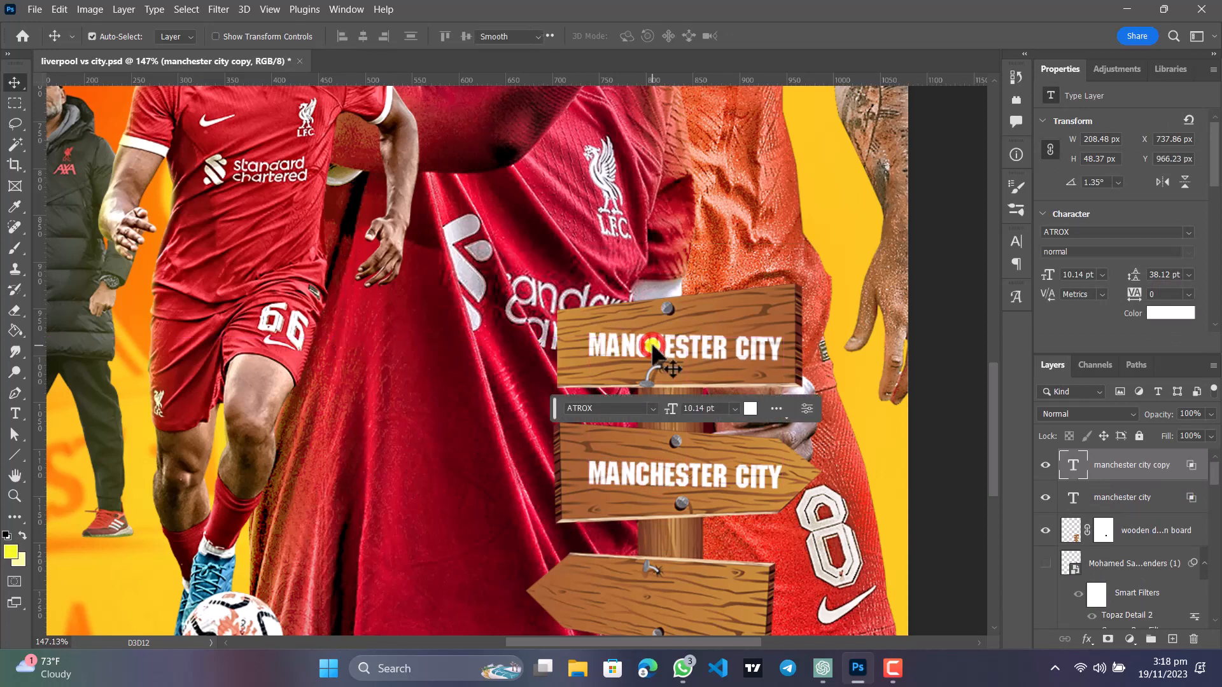
Replace the top plank's copied text with "25-NOV" and shift it toward the middle of the plank.
double_click(651, 342)
text(25-NOV)
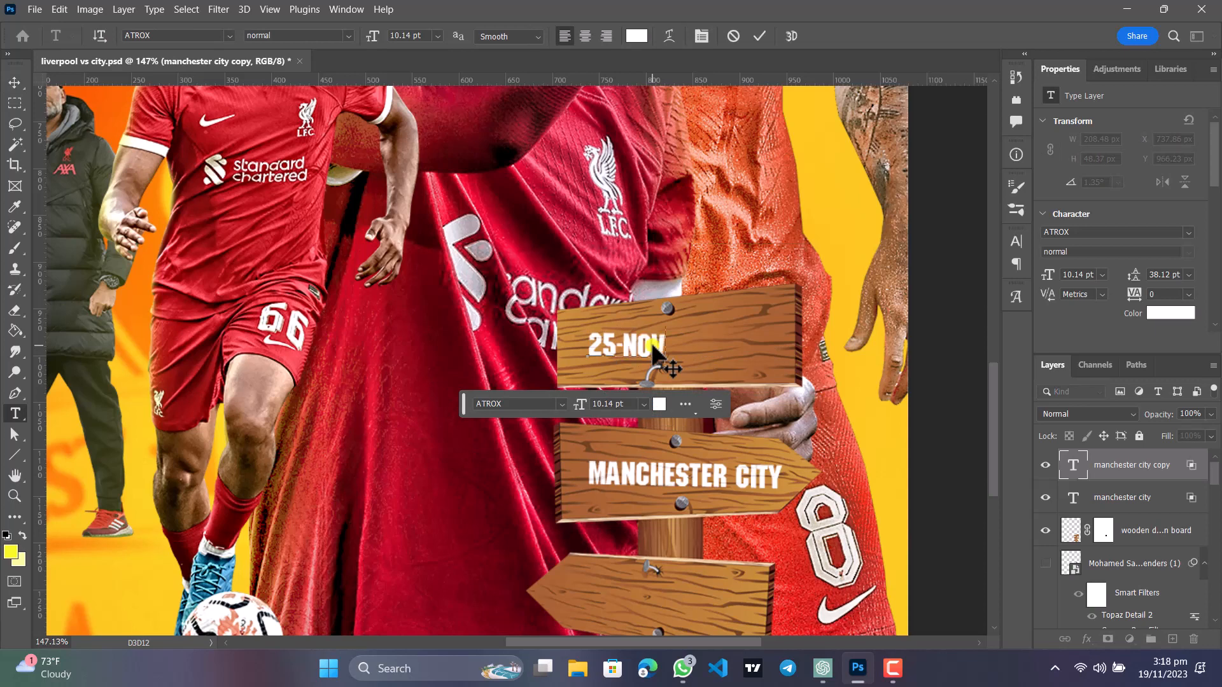
click(763, 36)
key(v)
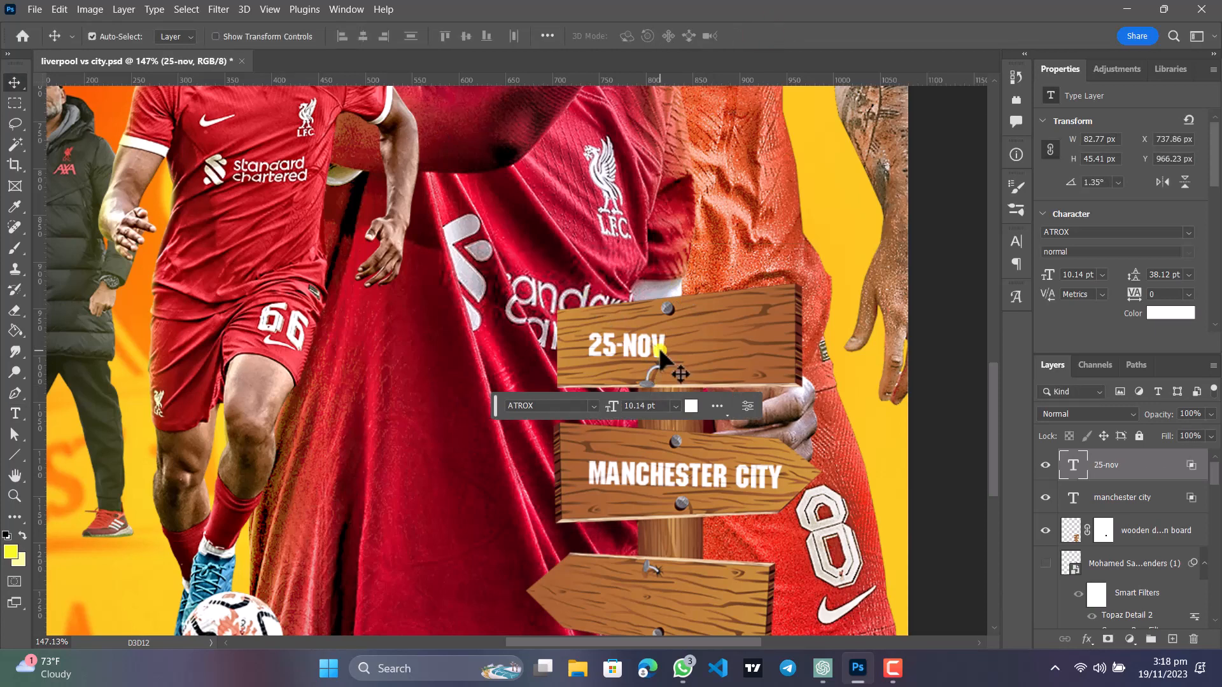
drag(659, 348, 682, 338)
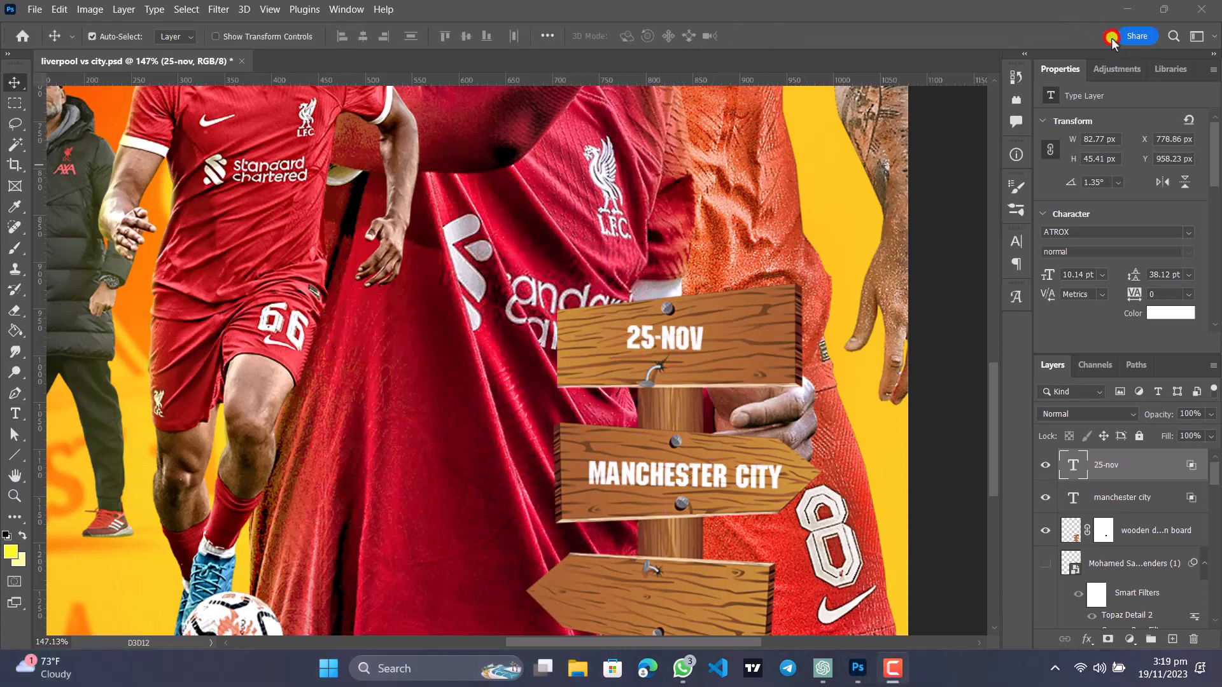
drag(681, 331, 697, 341)
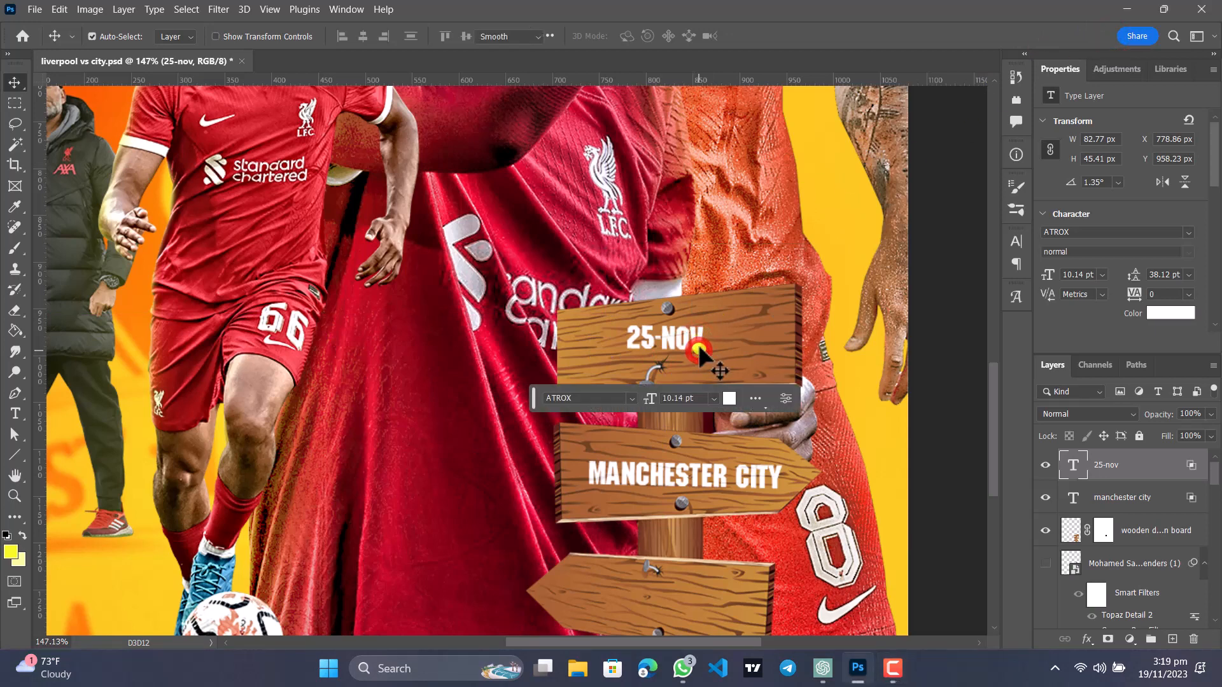
Extend the date text to "25-NOV | 1:30 PM" and reposition it so that it fits within the top plank.
double_click(697, 345)
click(700, 341)
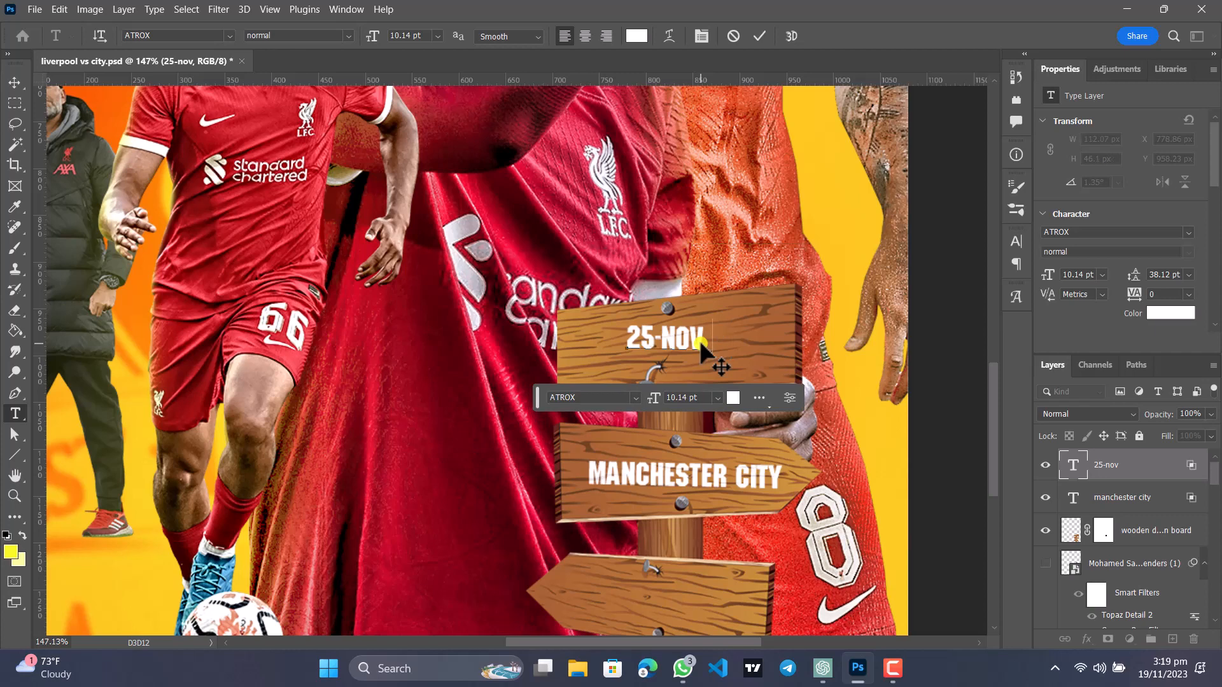
text(: 1)
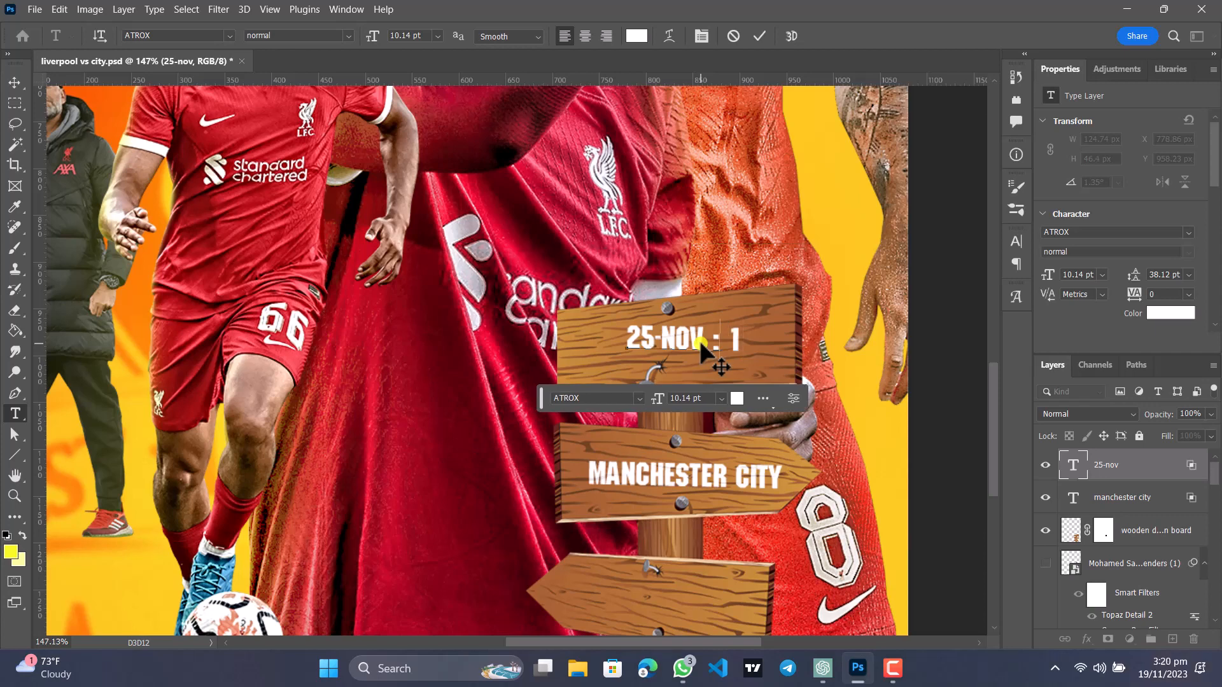
key(BackSpace)
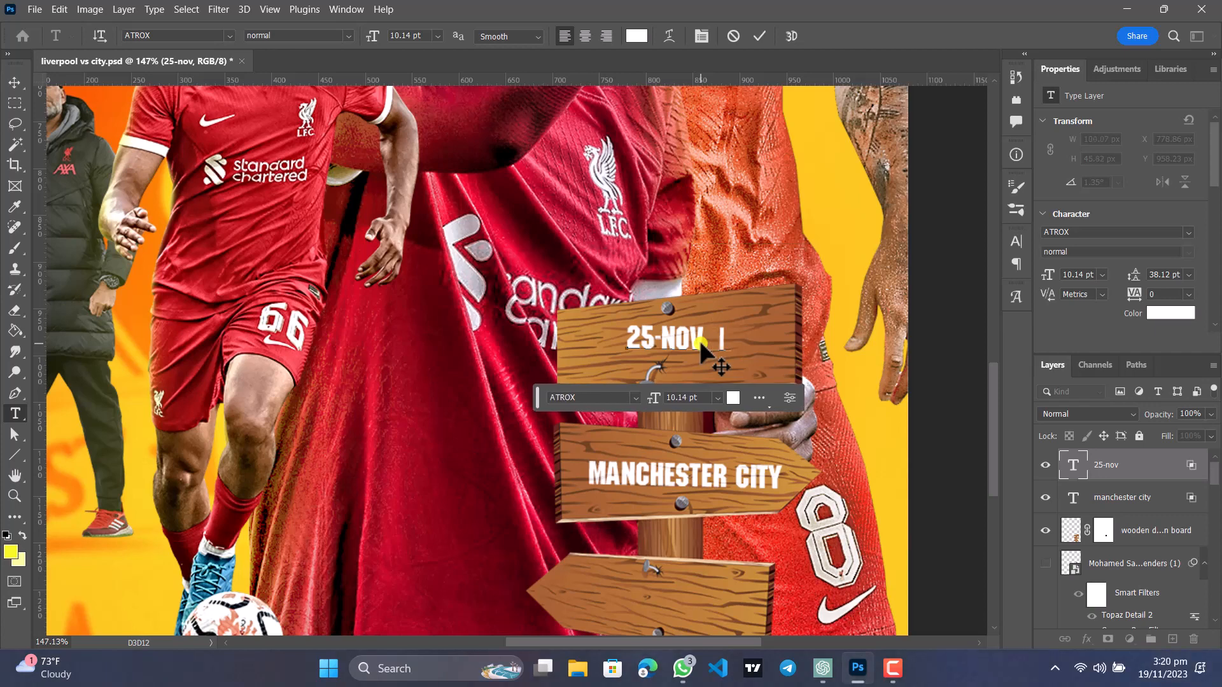
text(1:30)
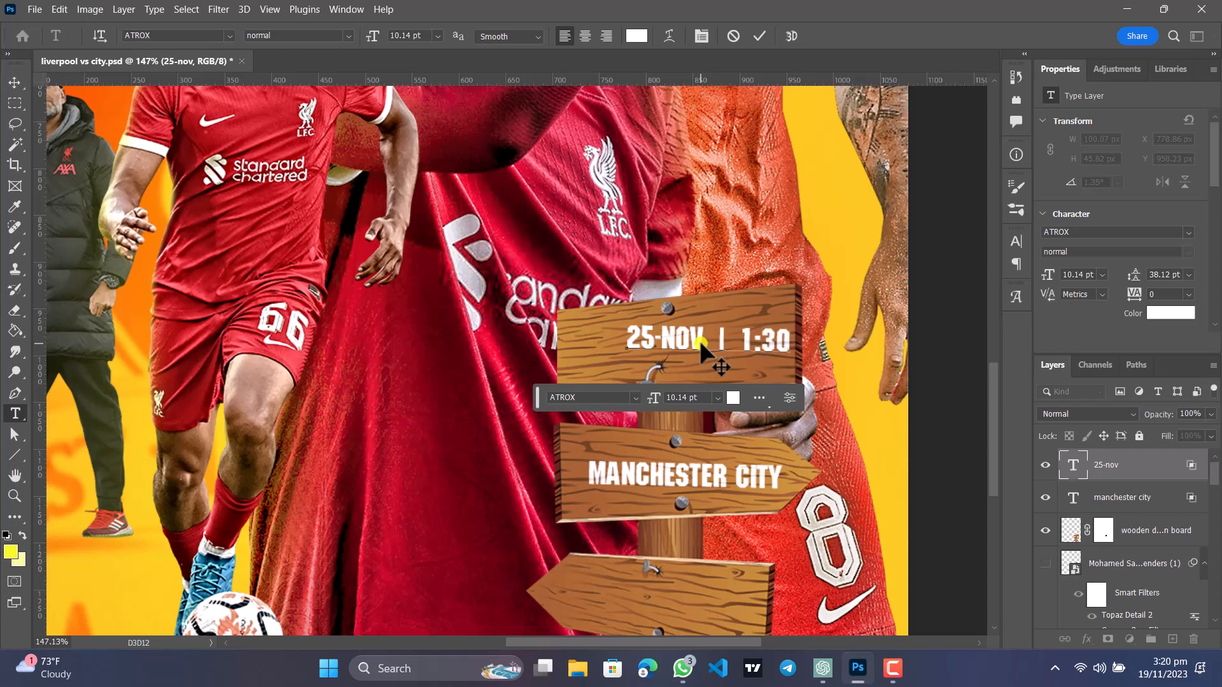
text( PM)
click(761, 36)
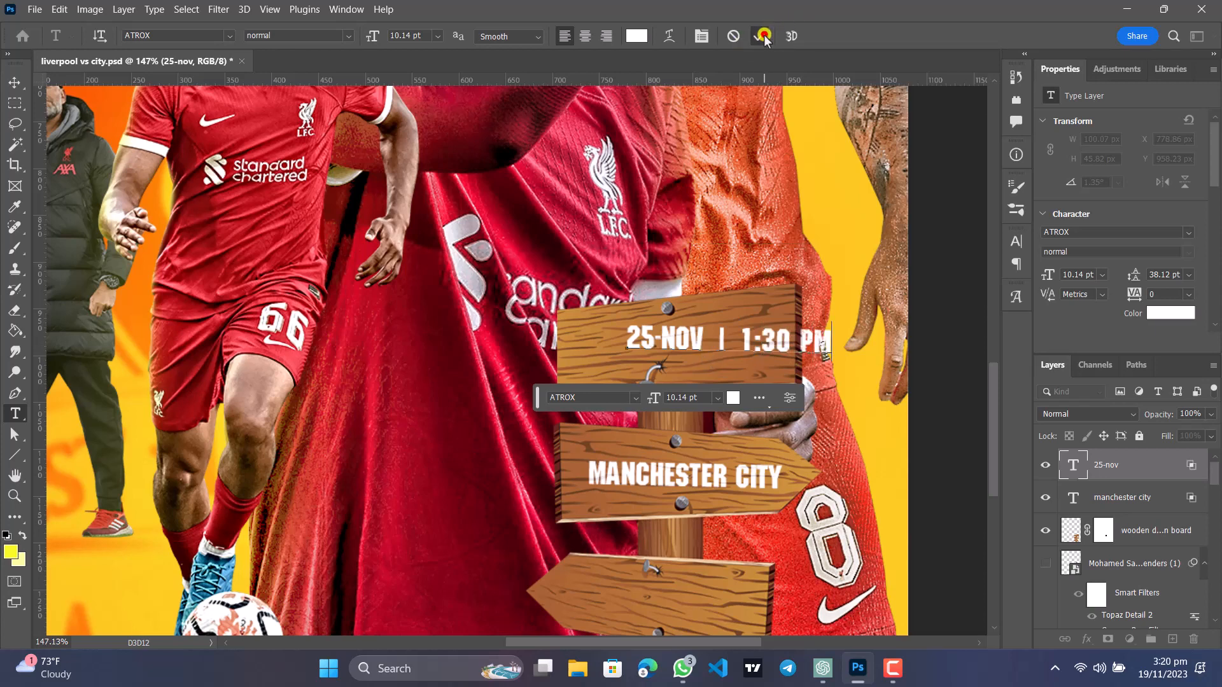
key(v)
drag(771, 343, 713, 347)
Rotate the "25-NOV | 1:30 PM" text counter-clockwise by about 3.81° and a further 0.68° to follow the top plank's slope.
key(ctrl)
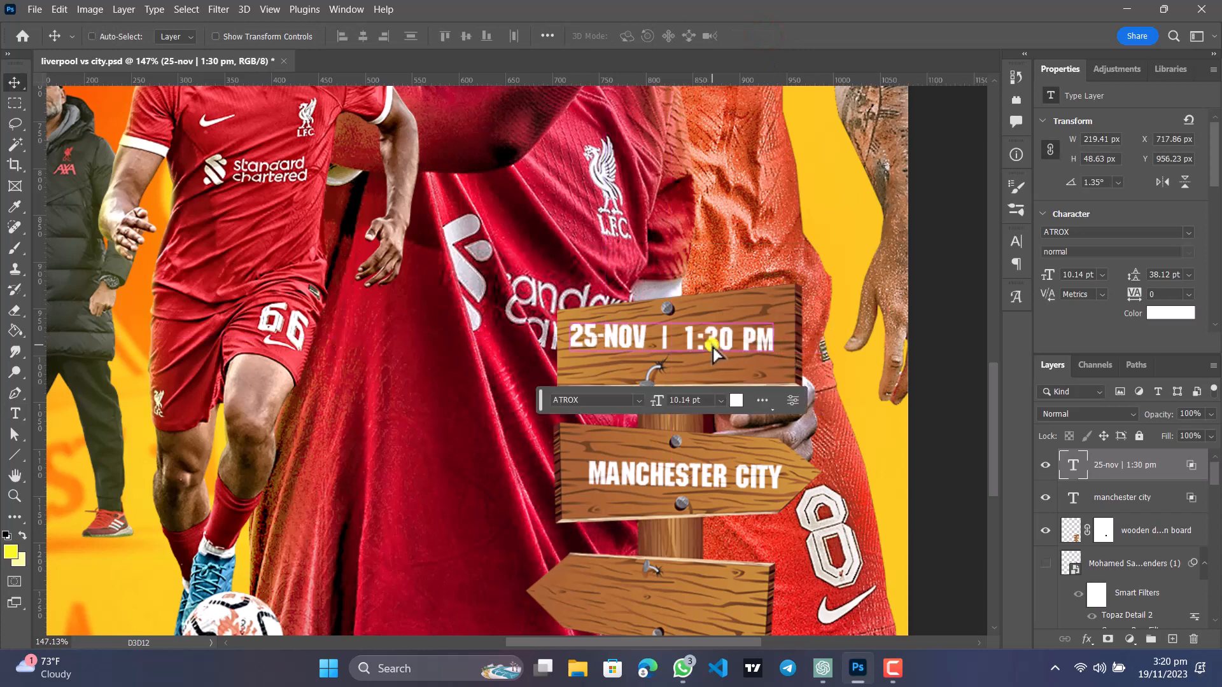
key(ctrl+t)
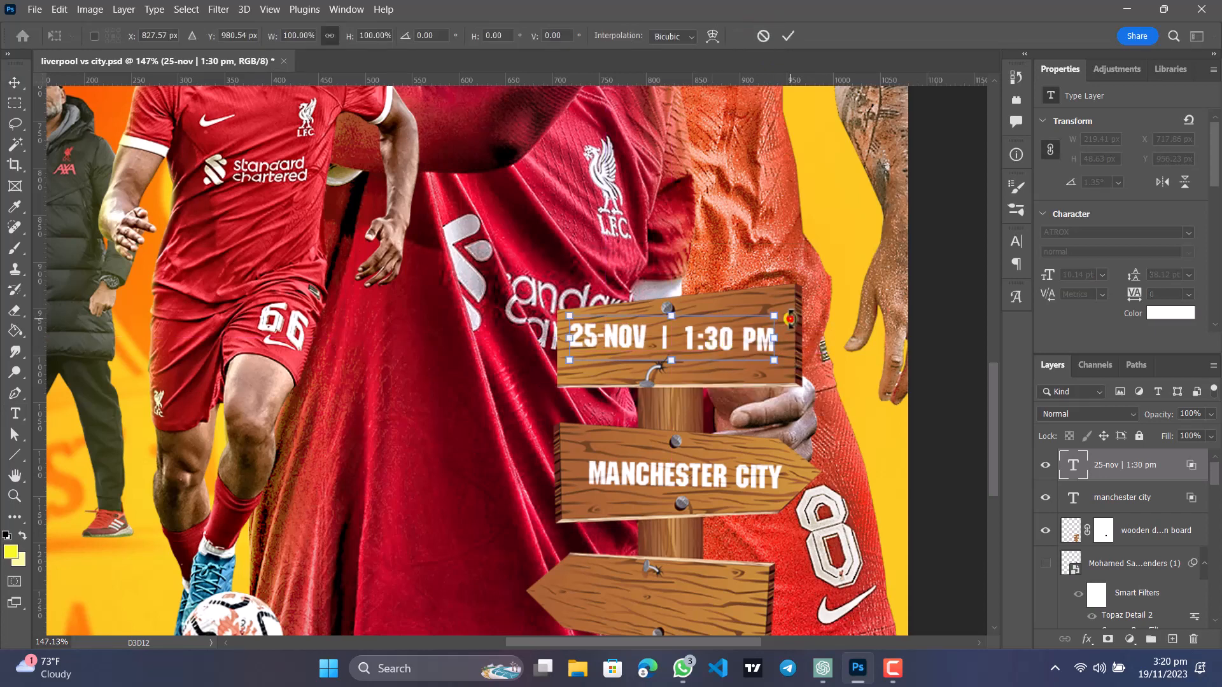
drag(790, 319, 785, 311)
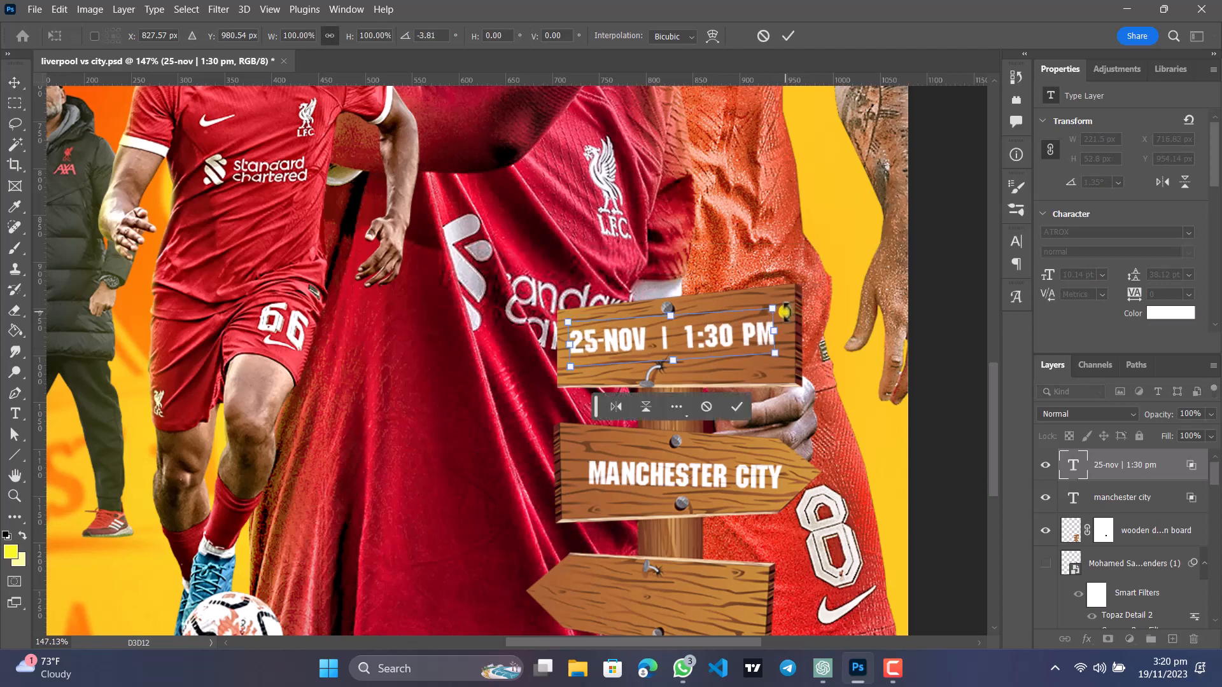
click(733, 414)
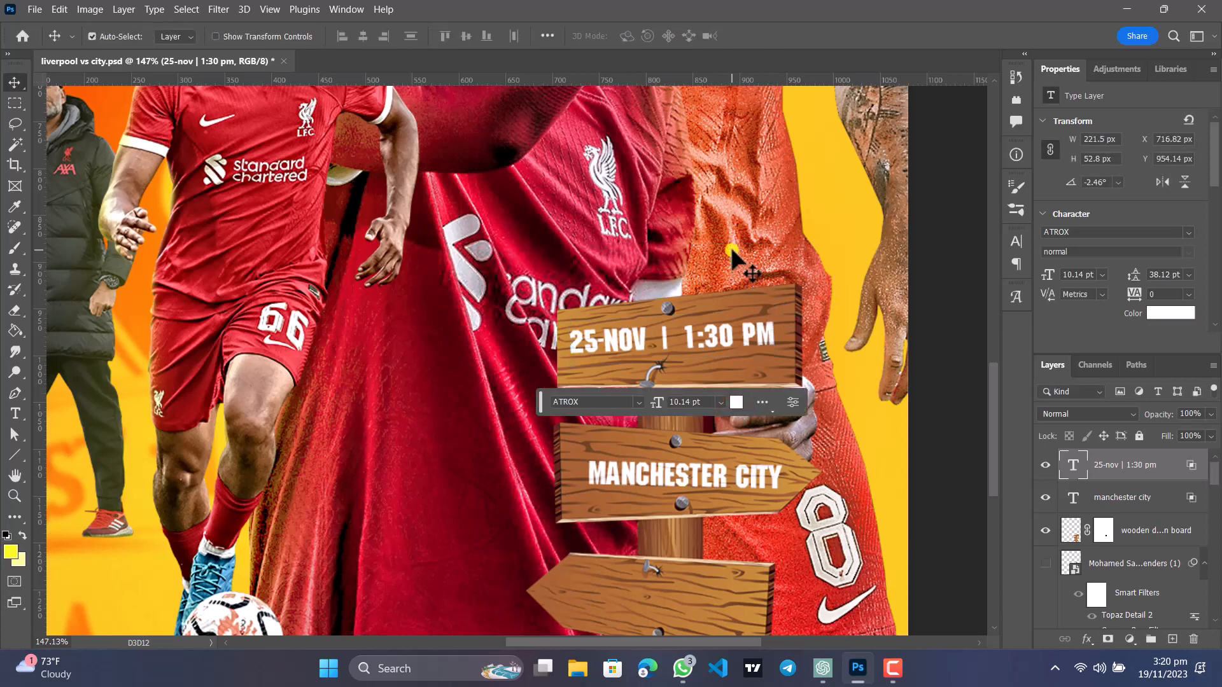
click(639, 349)
key(ctrl+t)
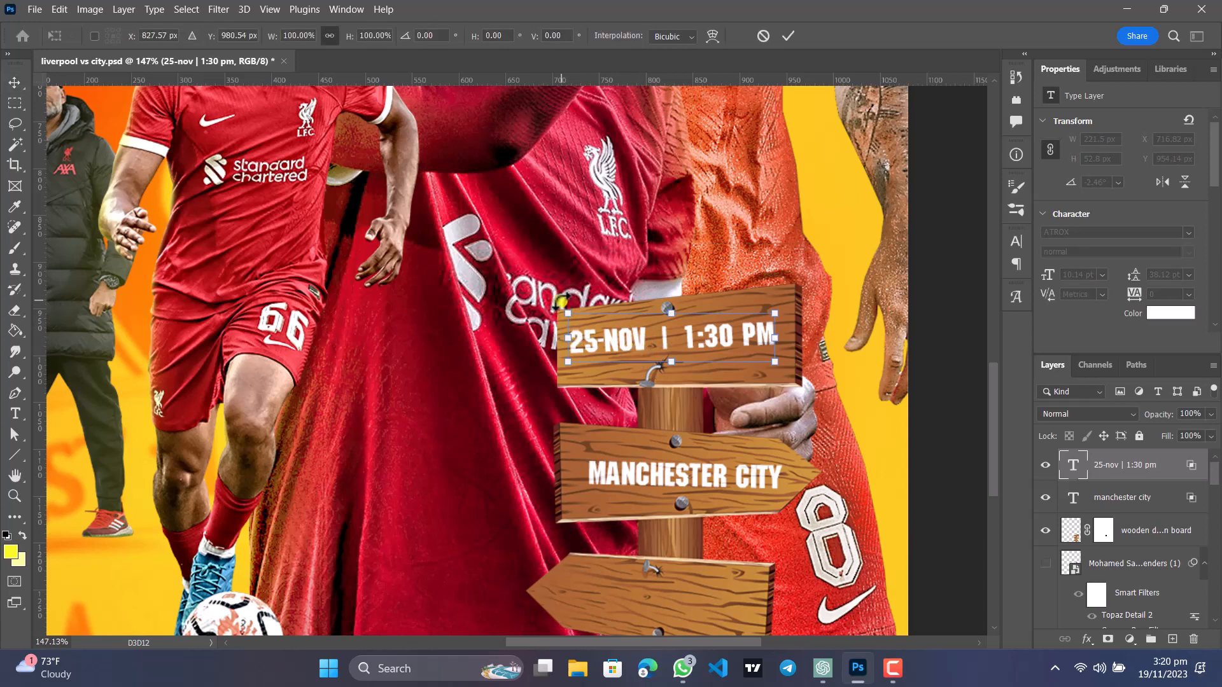
drag(560, 306, 558, 302)
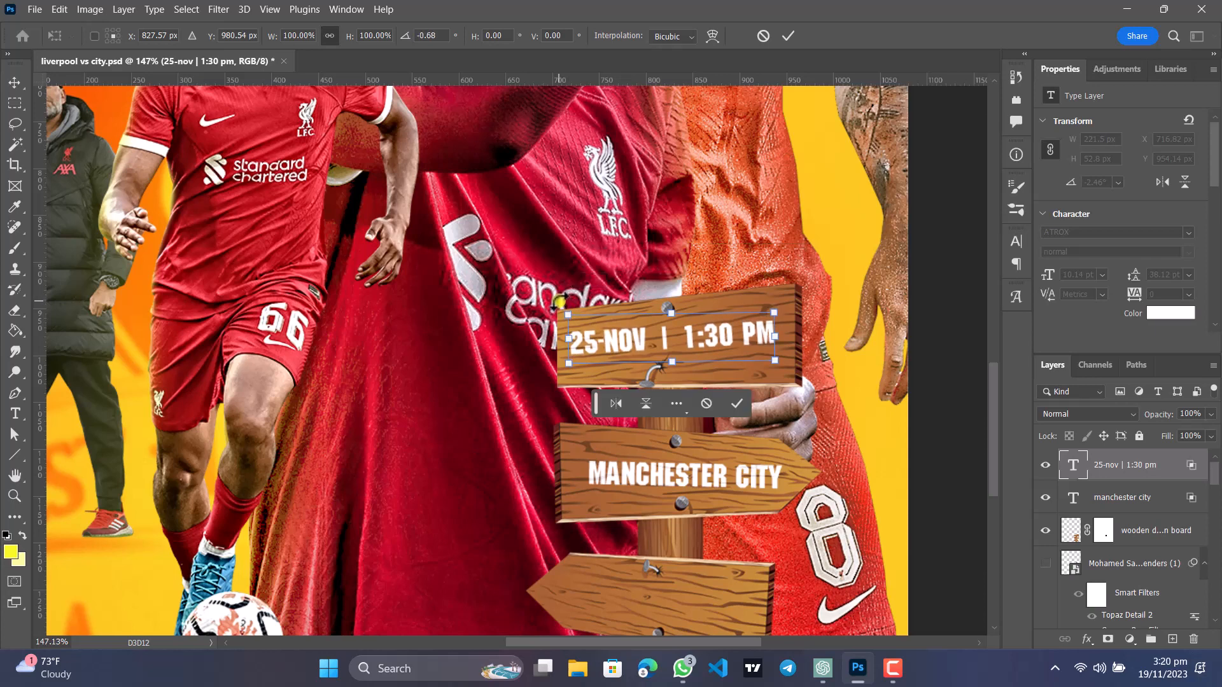
click(743, 412)
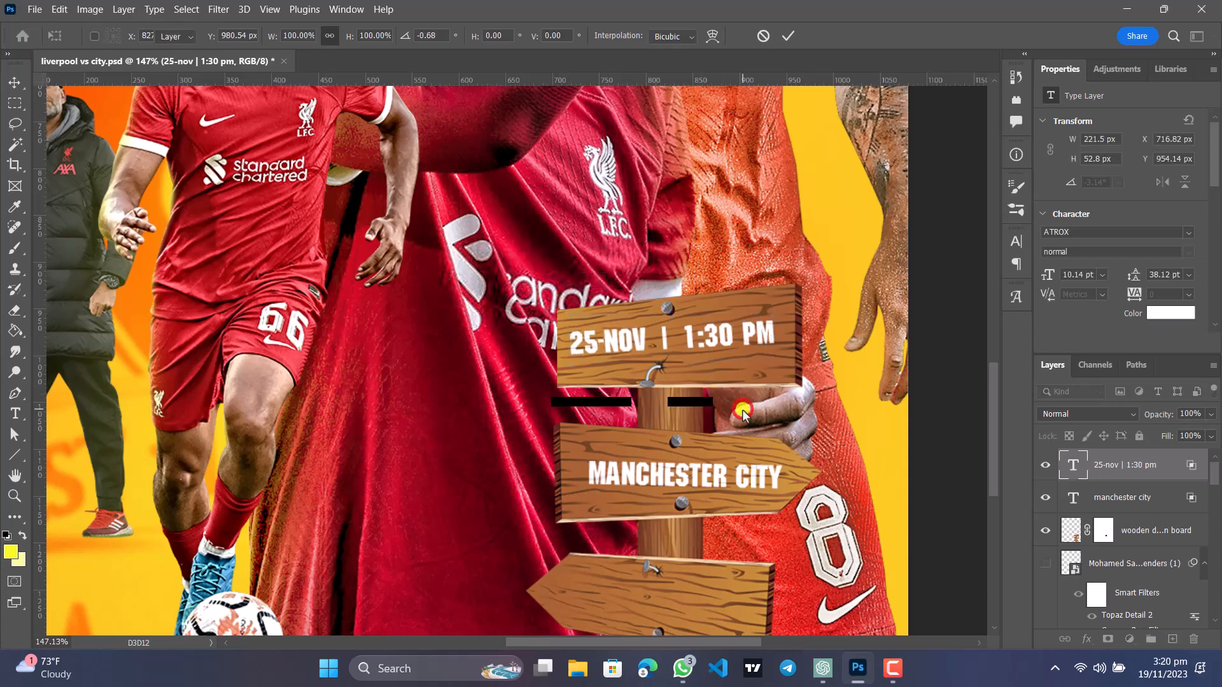
Fine-tune the rotation of the "25-NOV | 1:30 PM" text to -2.99° and deselect the layer.
click(733, 354)
scroll(735, 356, down, 3)
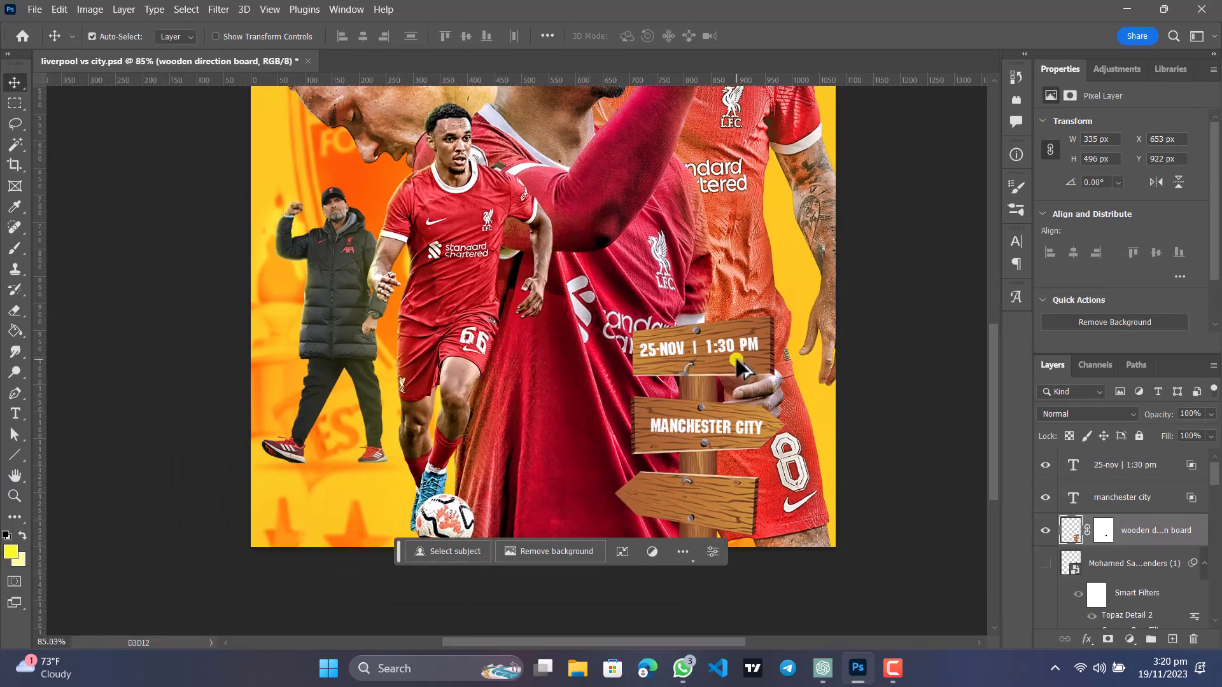
scroll(738, 364, down, 2)
click(740, 355)
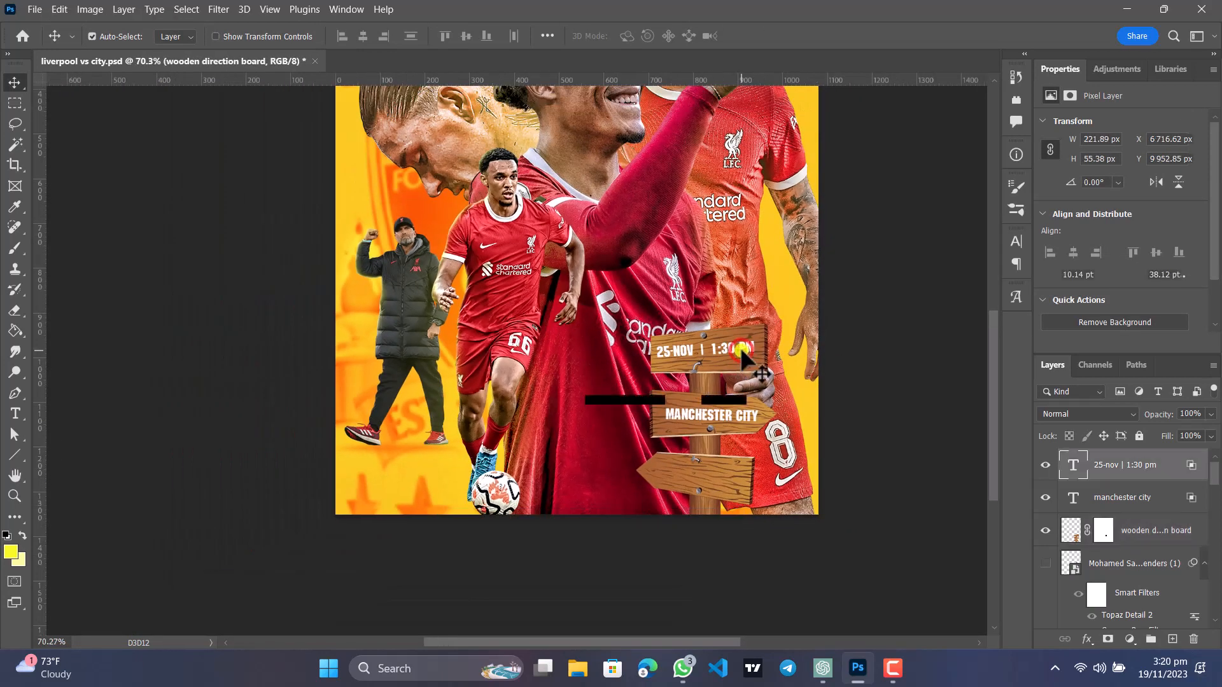
click(746, 291)
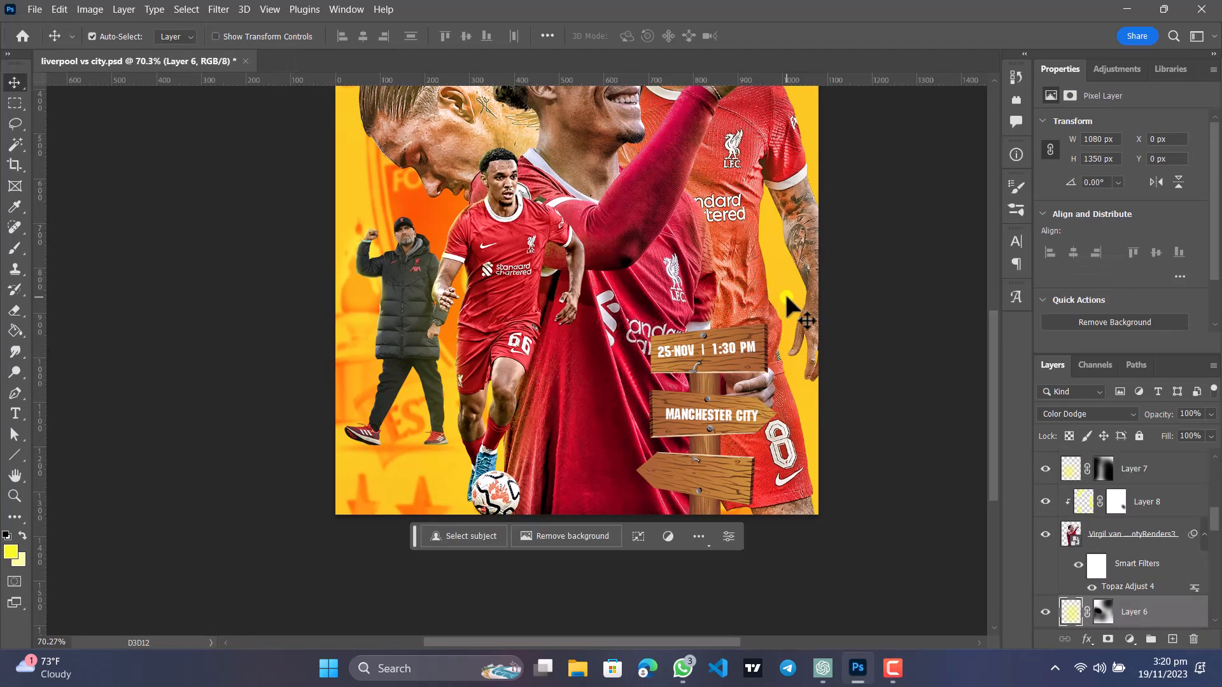
click(746, 347)
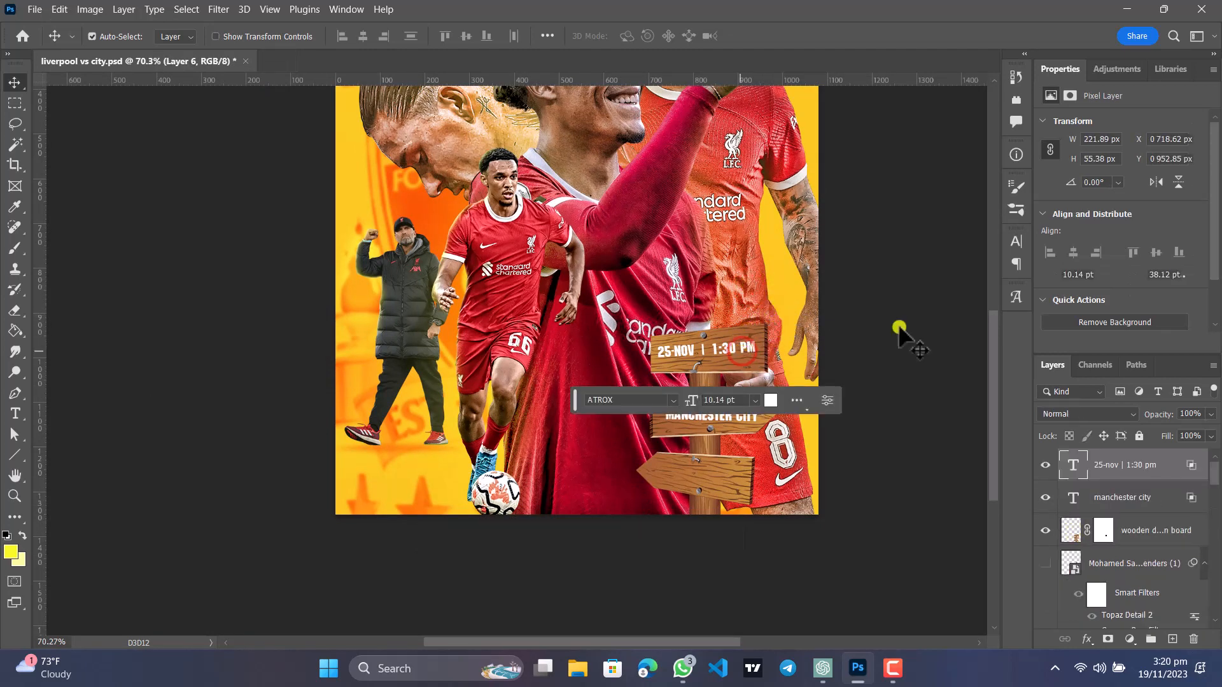
click(1090, 183)
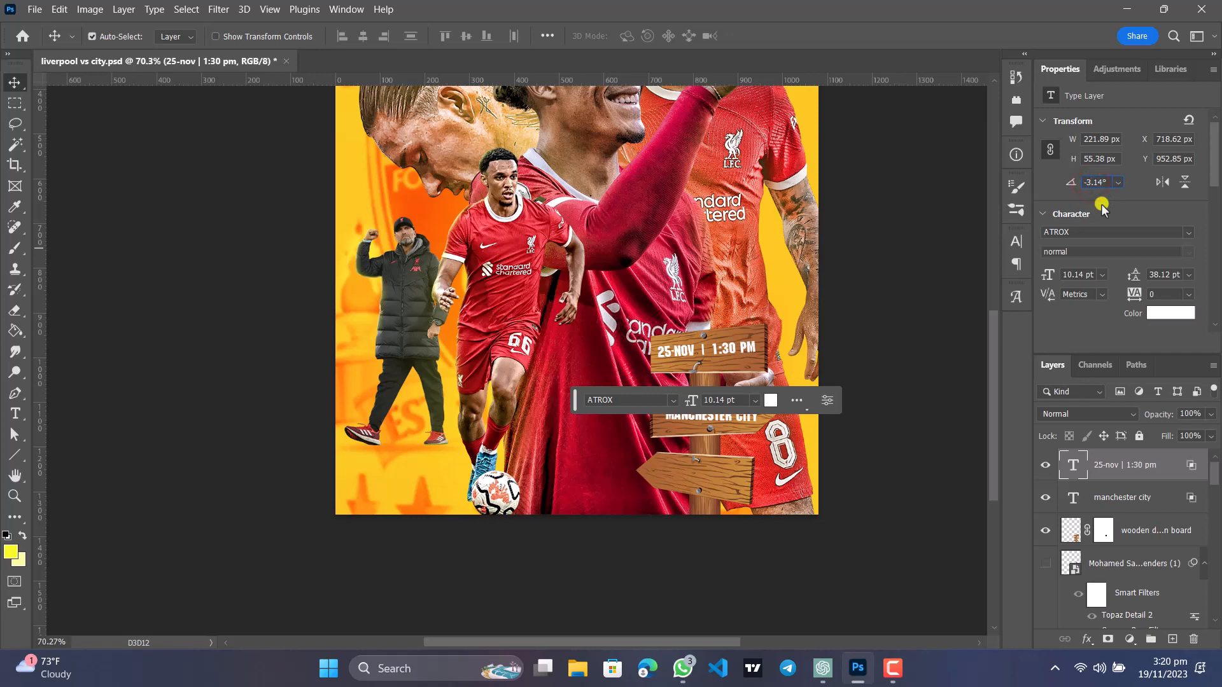
key(Return)
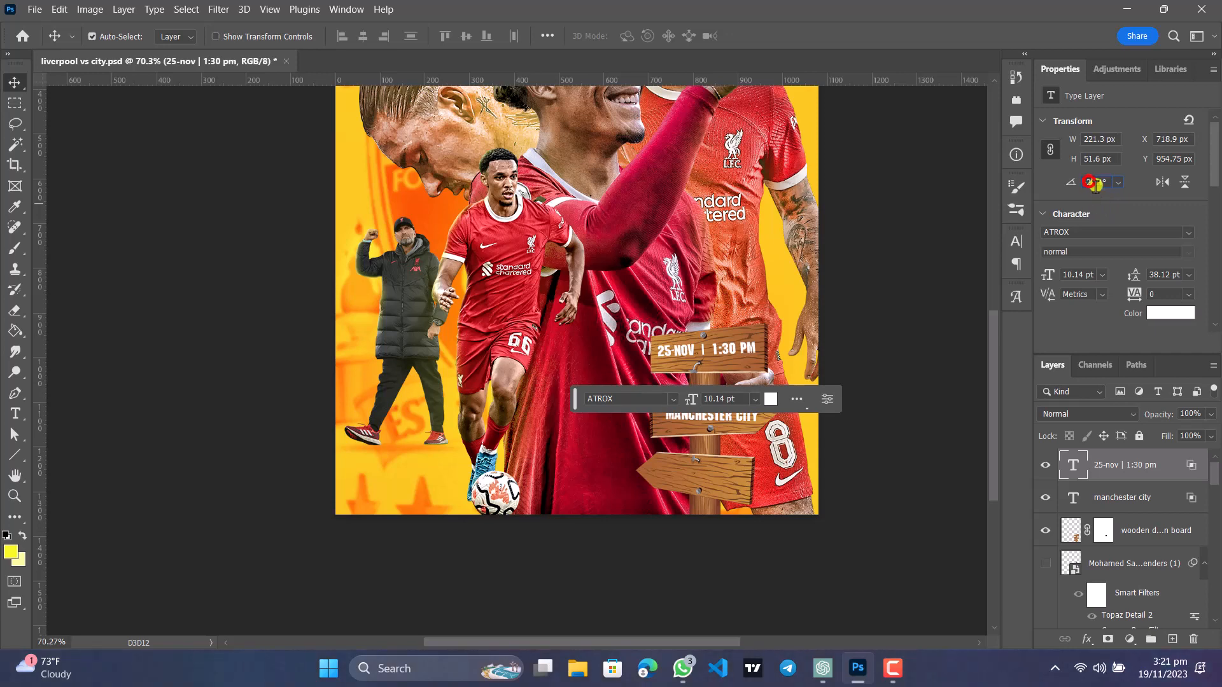
drag(1089, 183, 1101, 184)
key(Return)
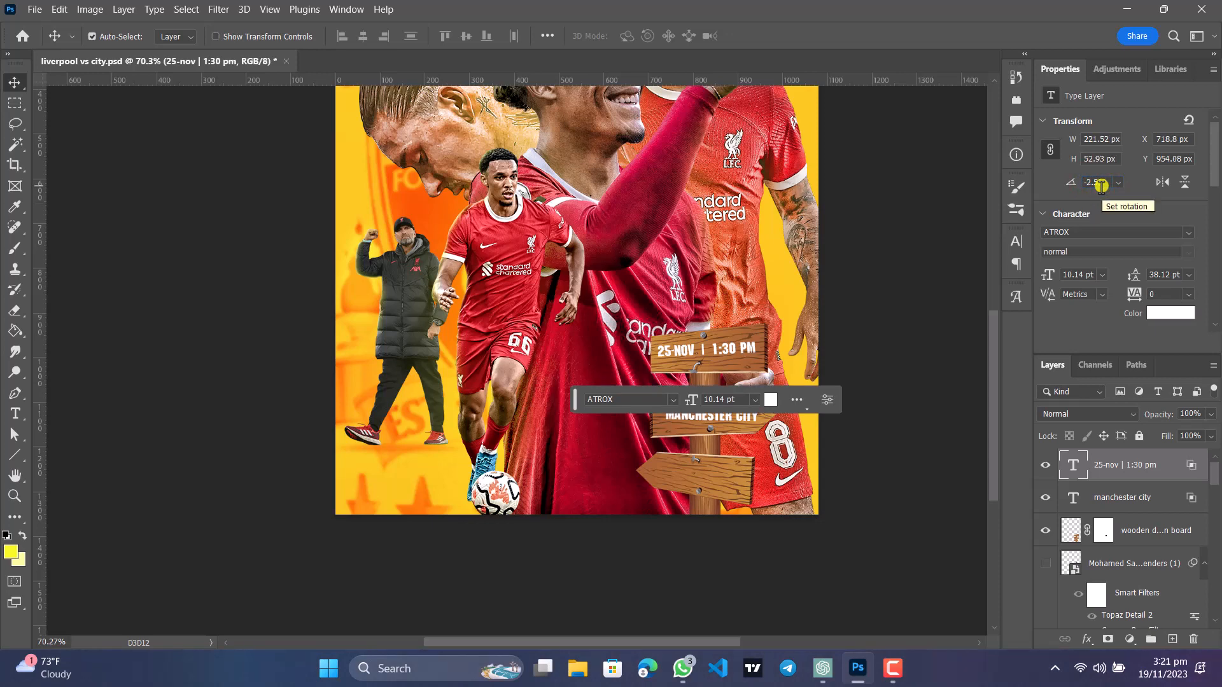
click(1097, 184)
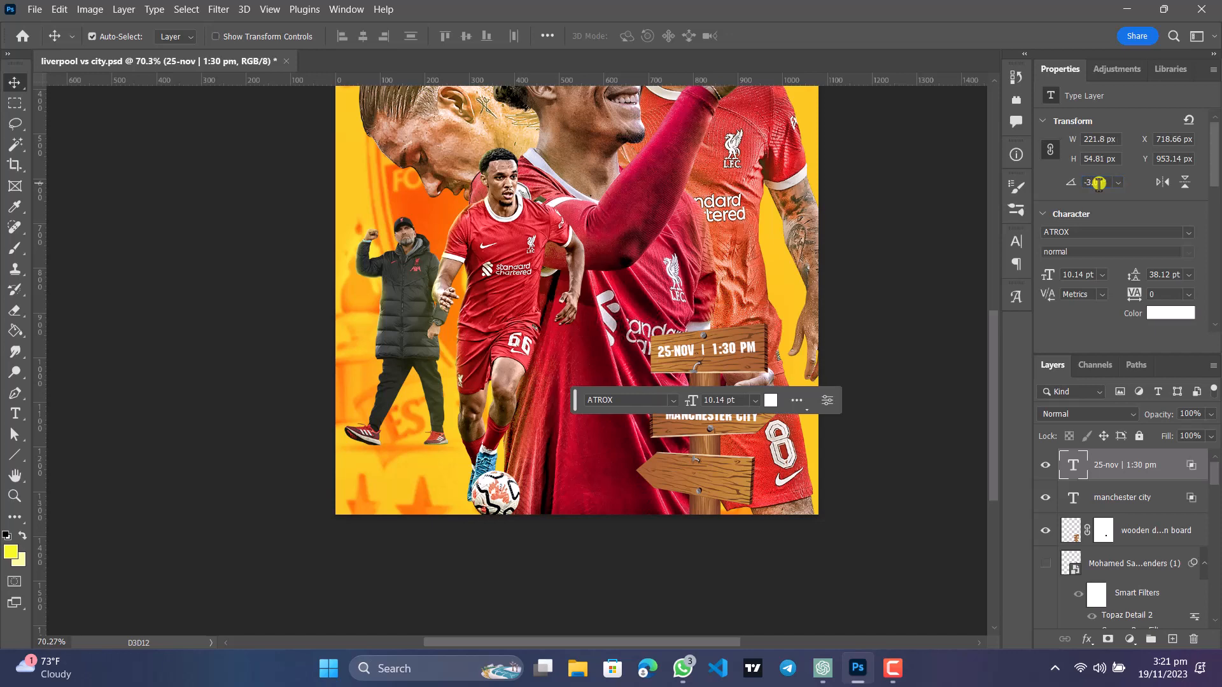
click(939, 301)
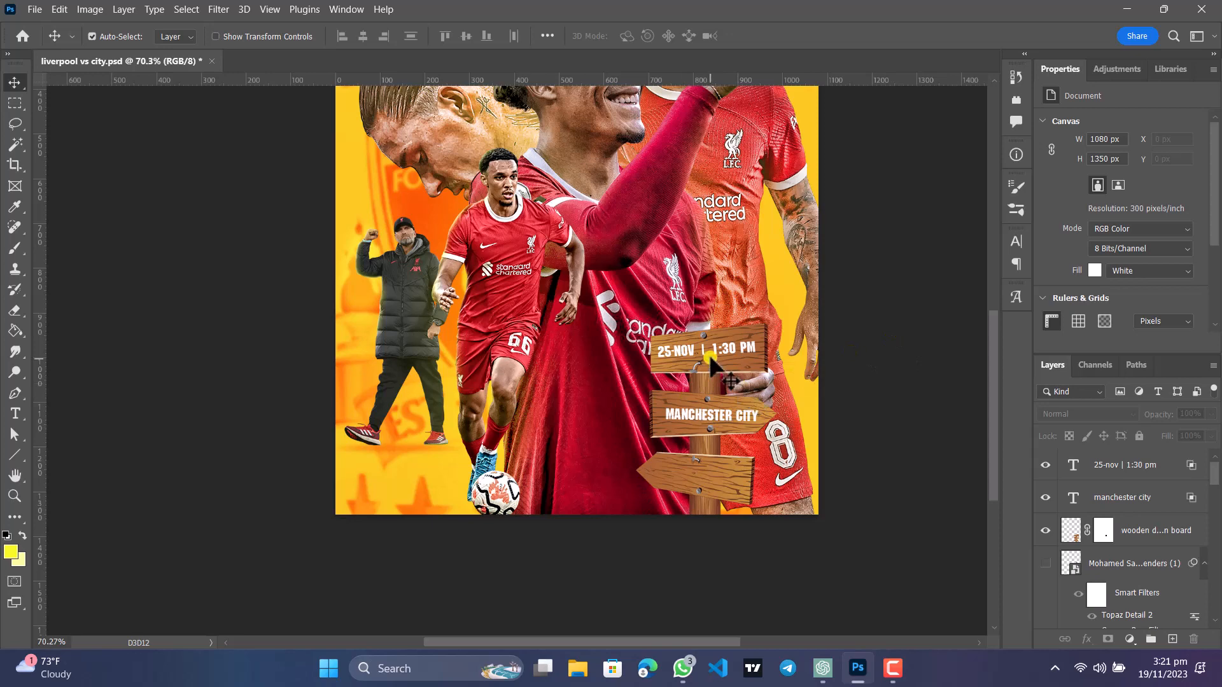
Duplicate the "25-NOV | 1:30 PM" text and place the copy on the bottom plank.
scroll(706, 389, down, 3)
scroll(698, 420, up, 3)
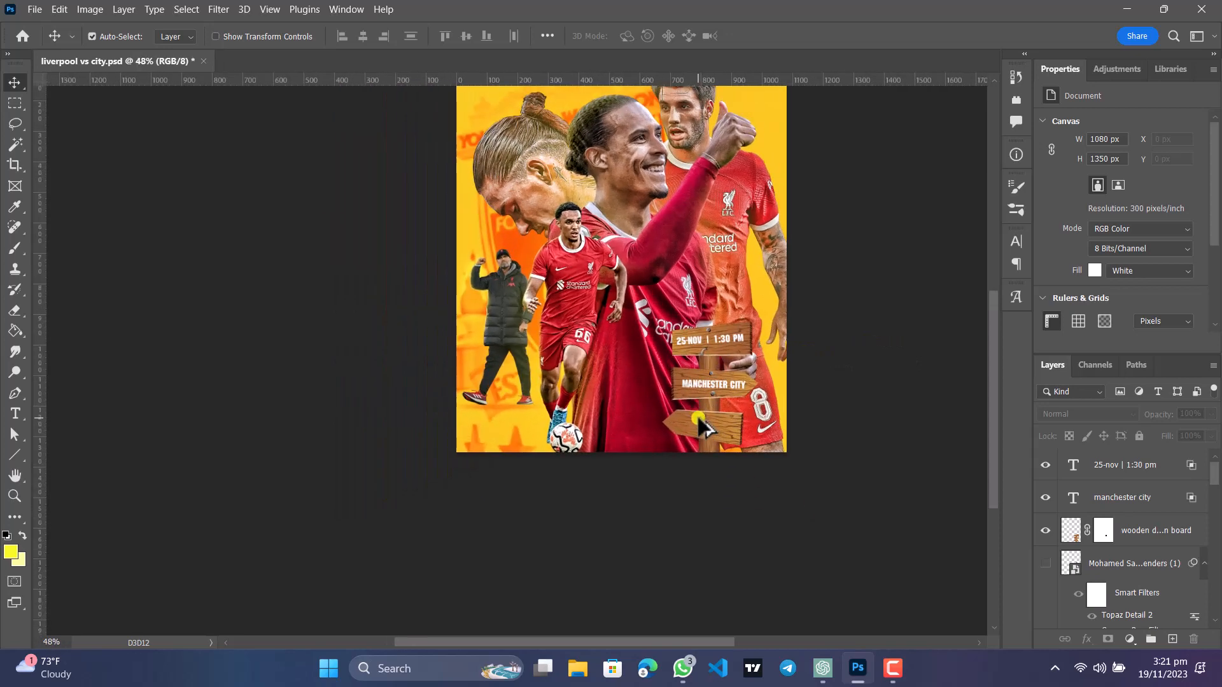
scroll(696, 414, up, 1)
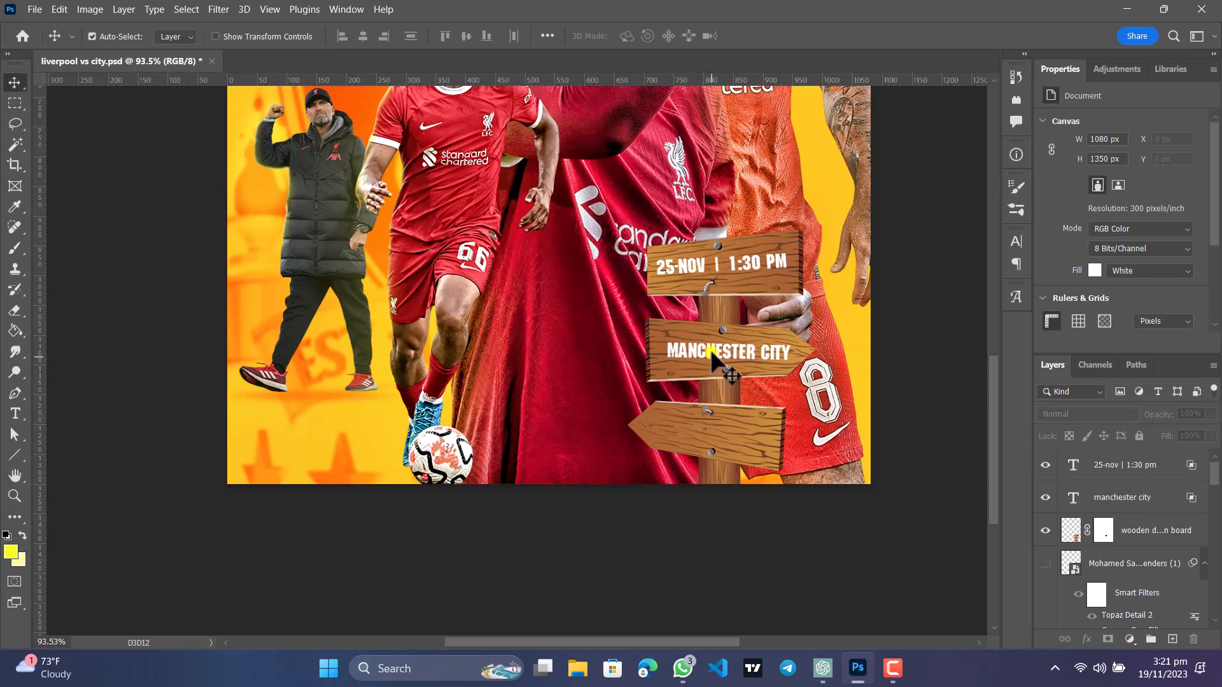
click(701, 272)
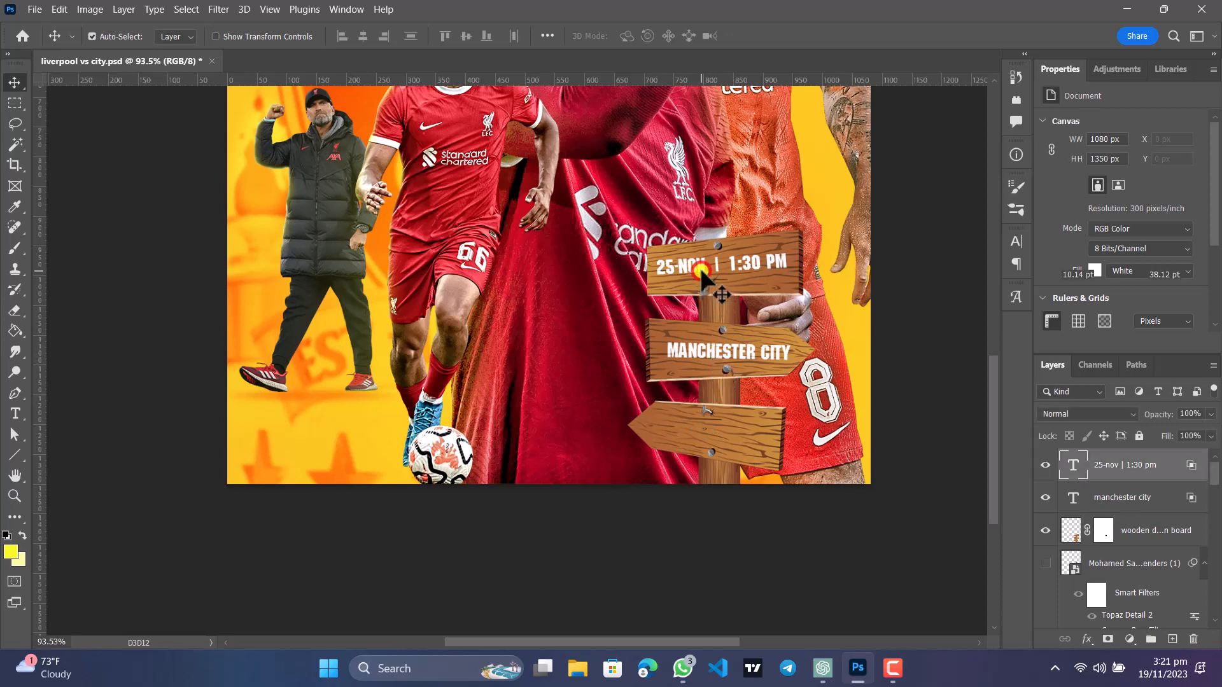
drag(700, 268, 697, 431)
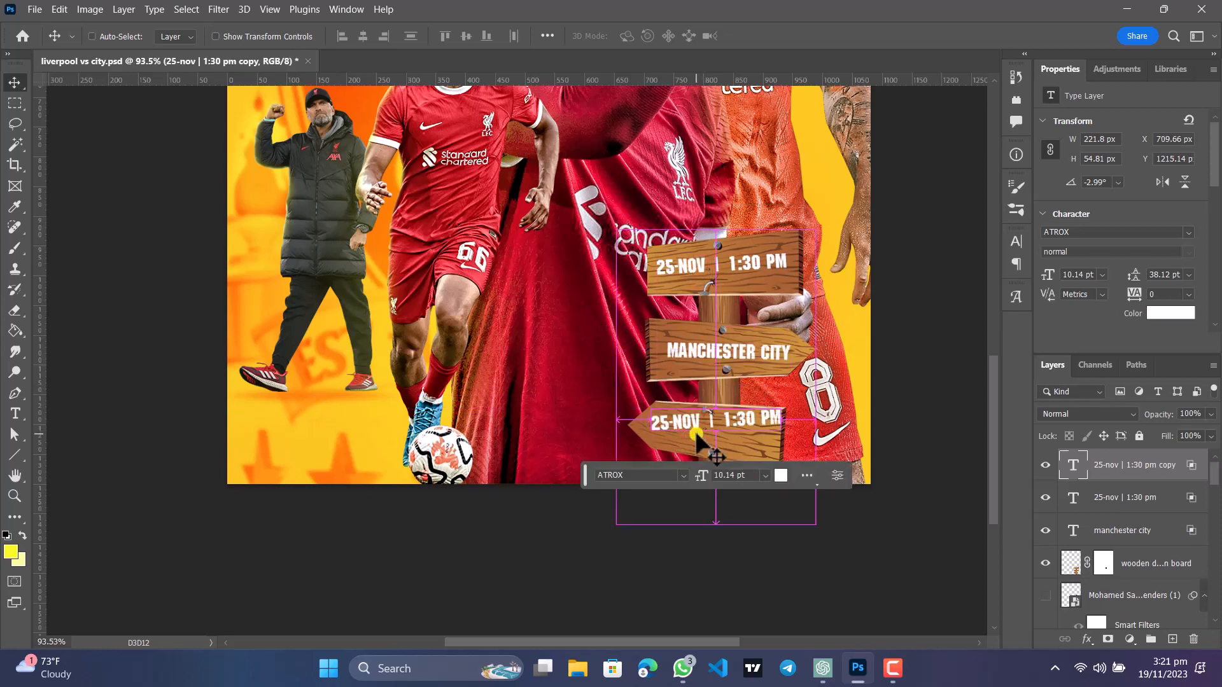
Rotate the bottom plank's text copy clockwise by about 10.03° to match the plank's slope.
key(ctrl+t)
drag(795, 397, 769, 416)
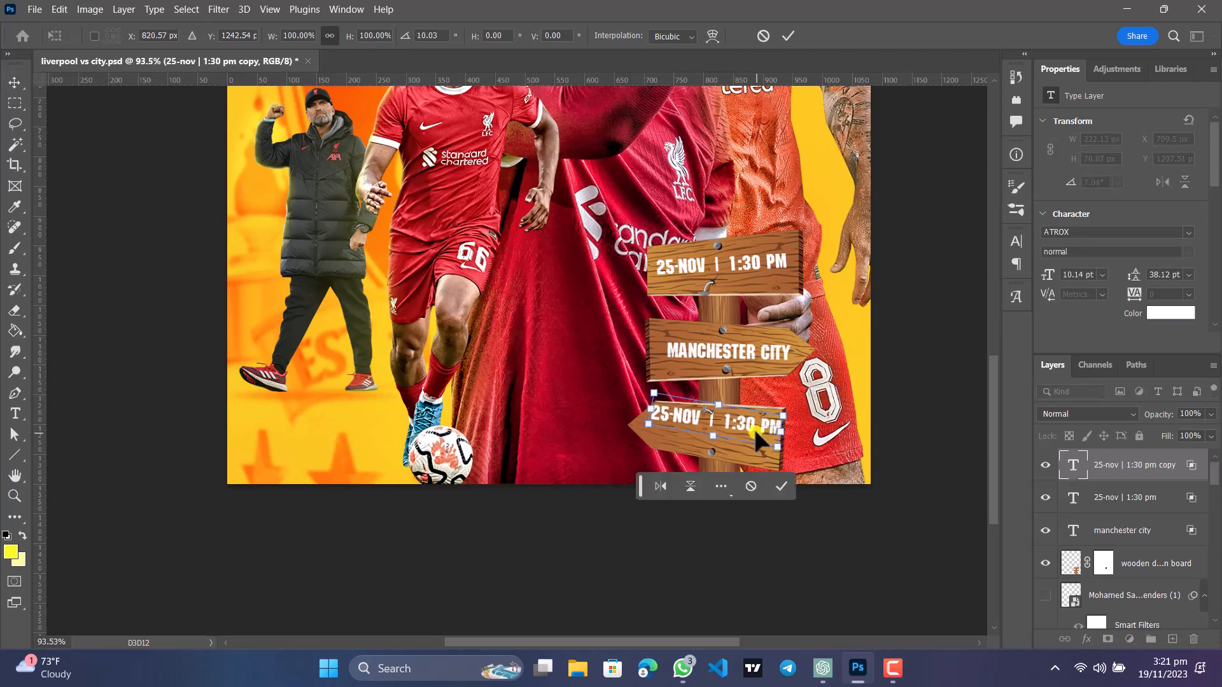
click(781, 486)
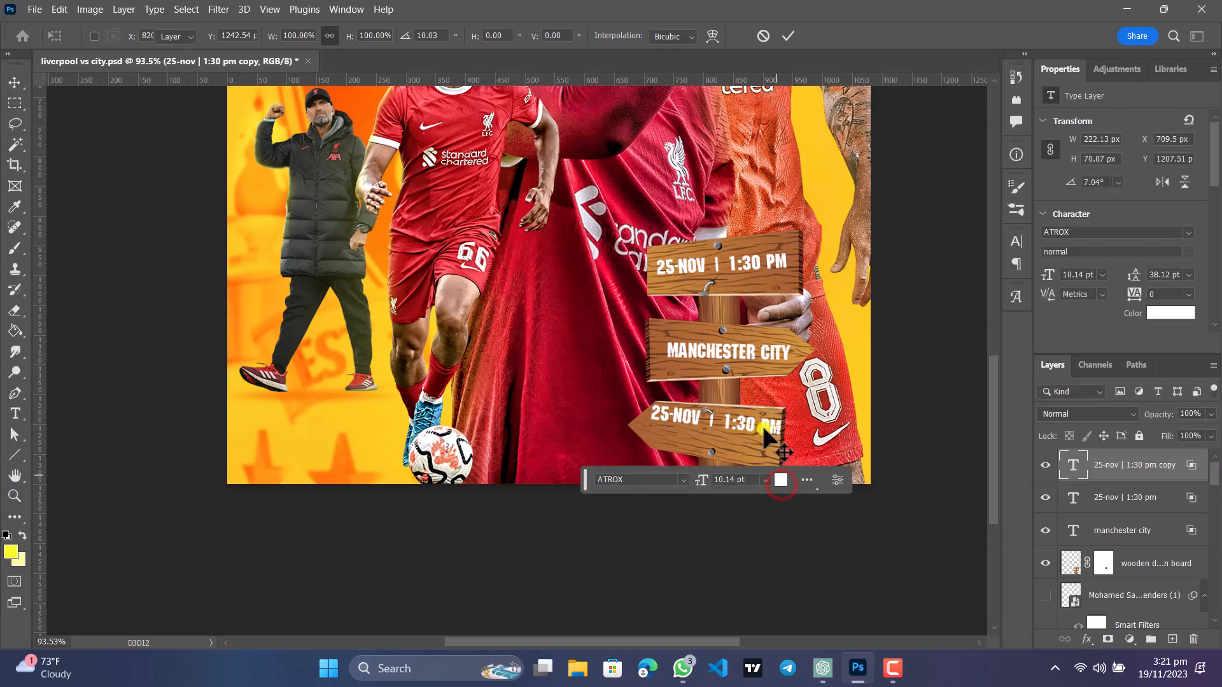
Replace the bottom plank's copied date text with "NO WAY BACK".
double_click(762, 425)
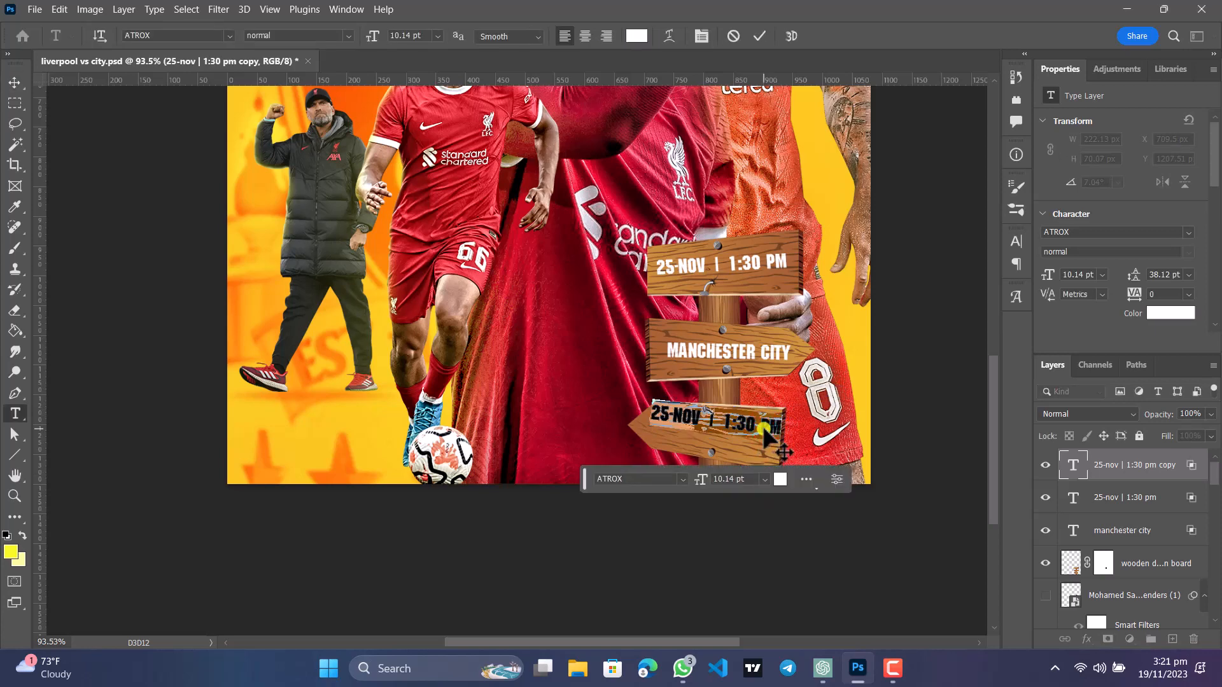
text(NO W)
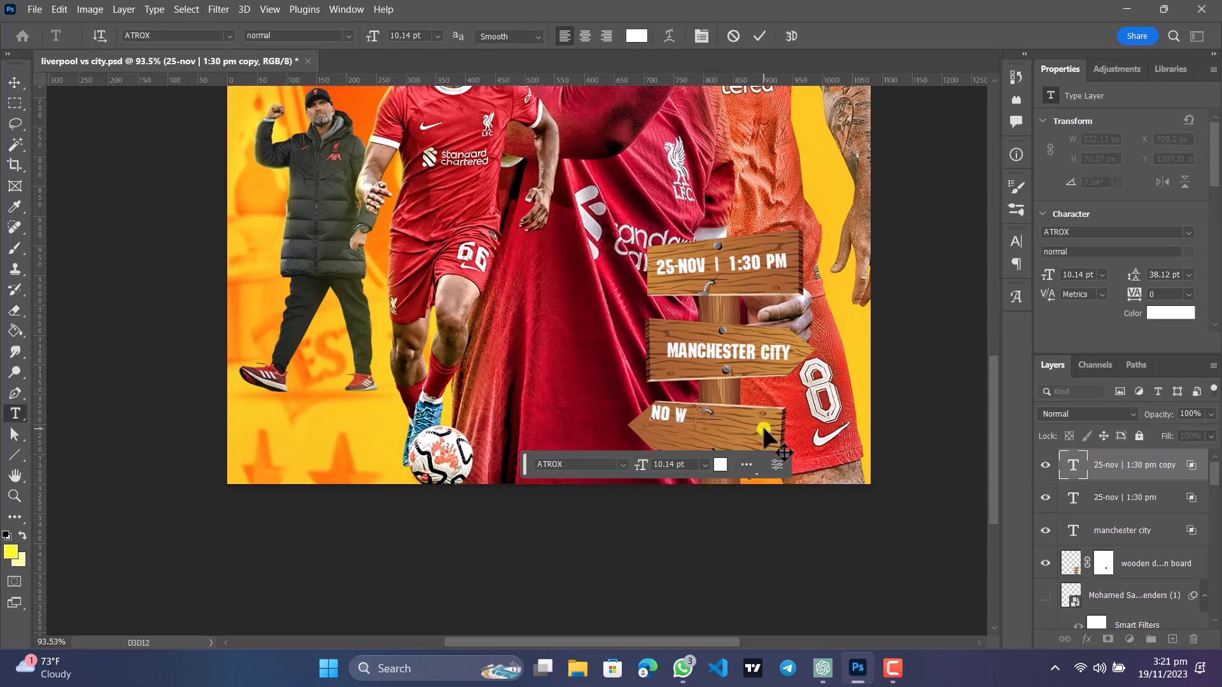
text(AY BACK)
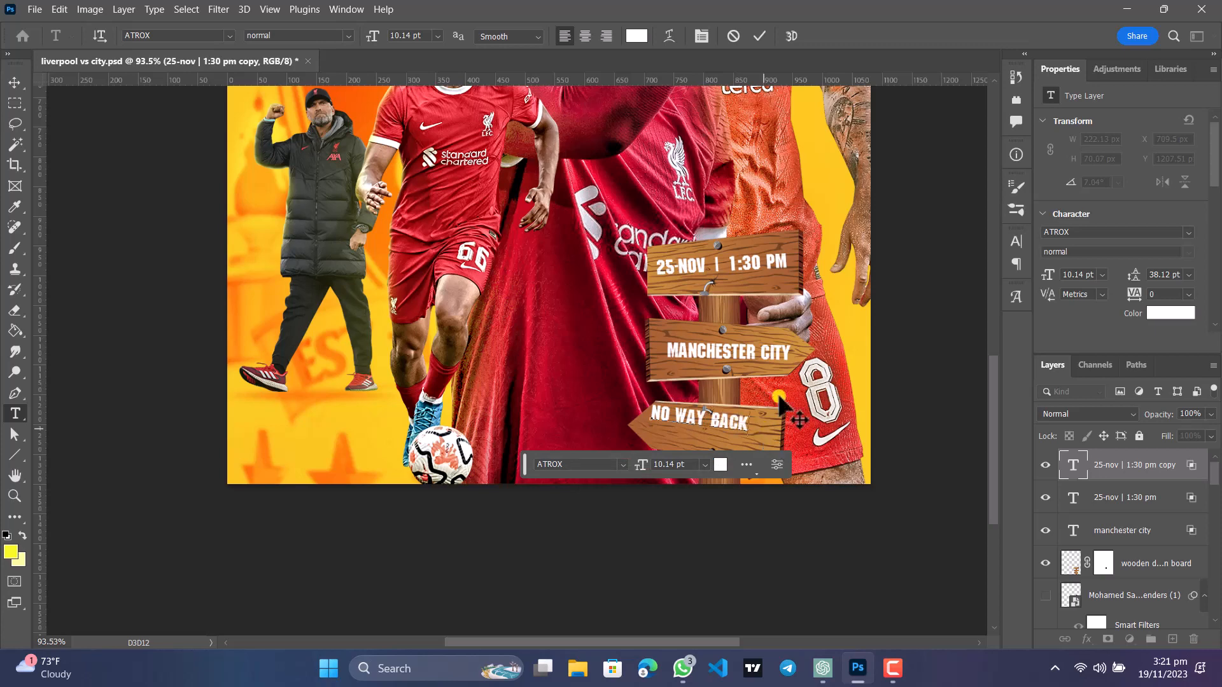
click(761, 40)
Shift the "NO WAY BACK" text about 10 px right and 8 px down, and rotate it counter-clockwise by about 0.89°.
key(v)
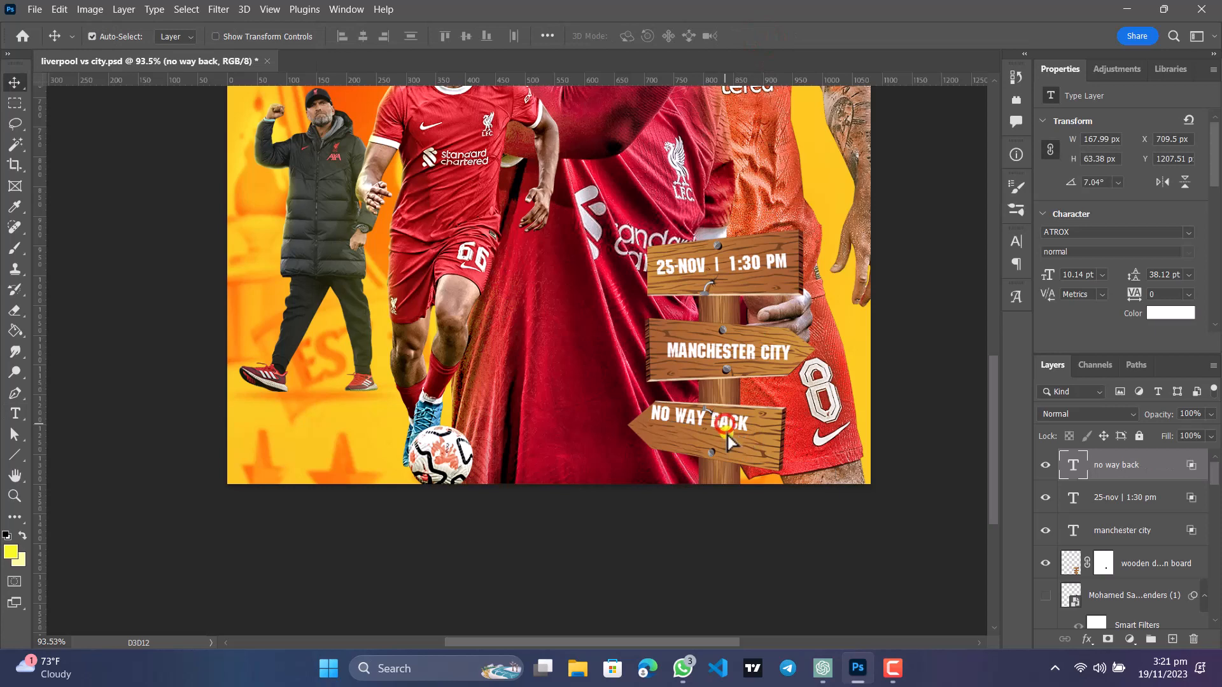
drag(727, 434, 731, 435)
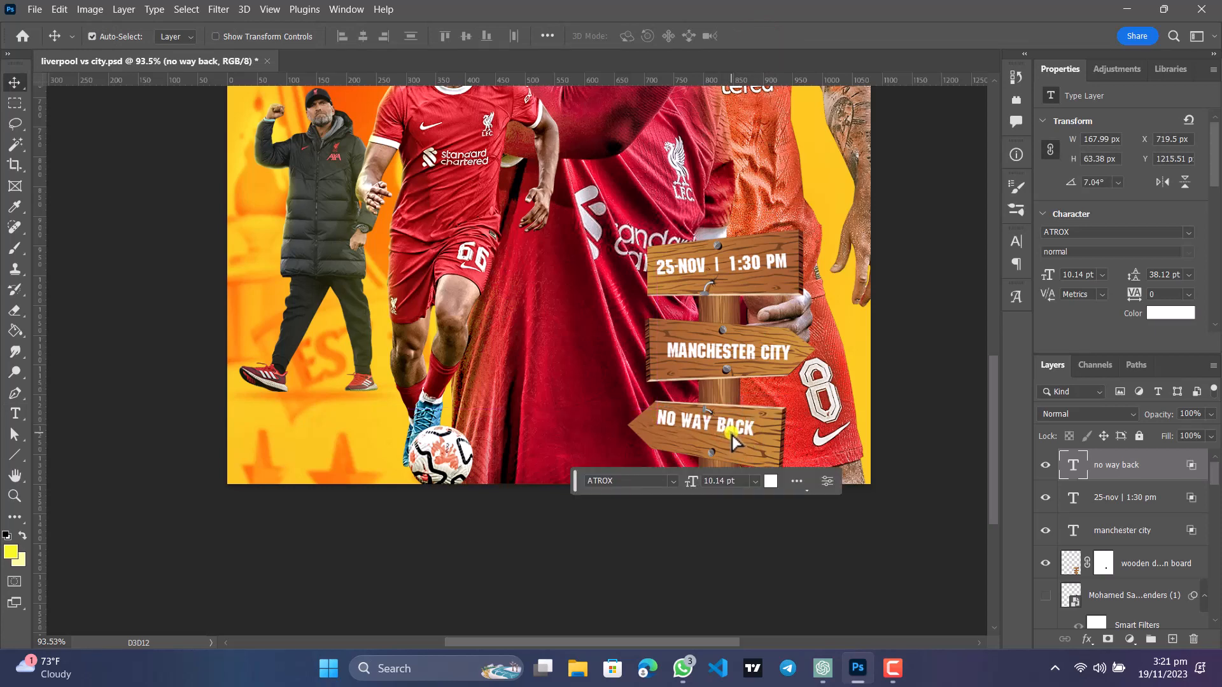
key(ctrl+t)
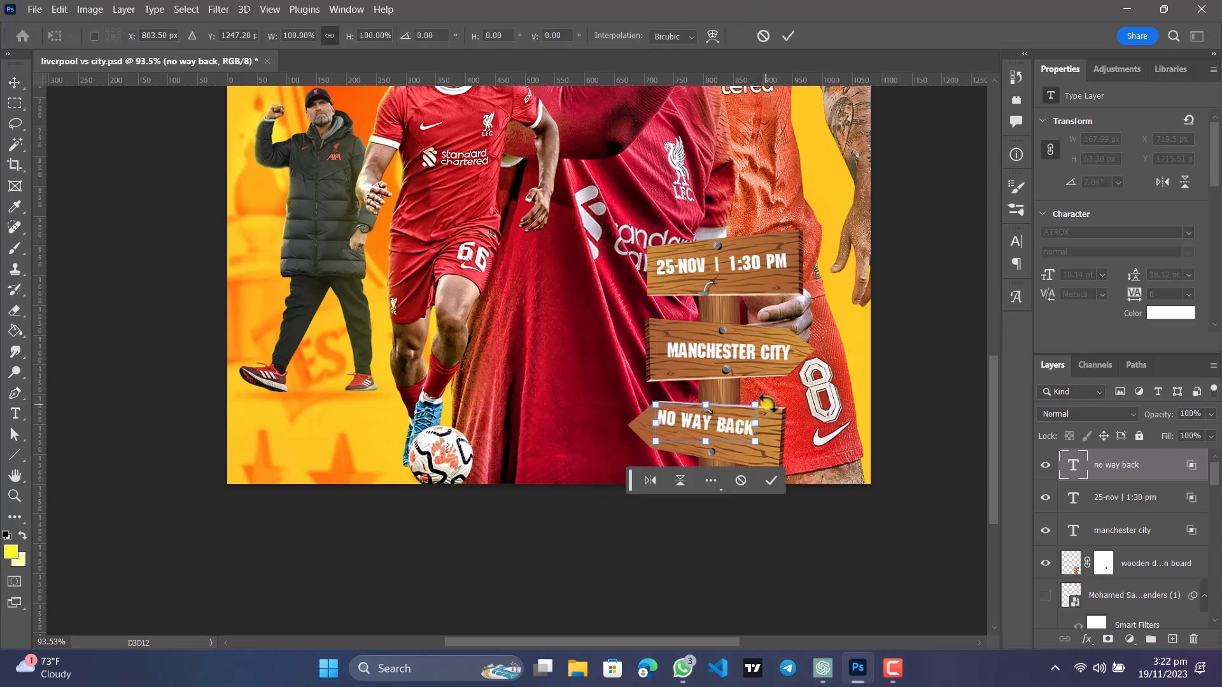
drag(768, 399, 767, 399)
click(764, 484)
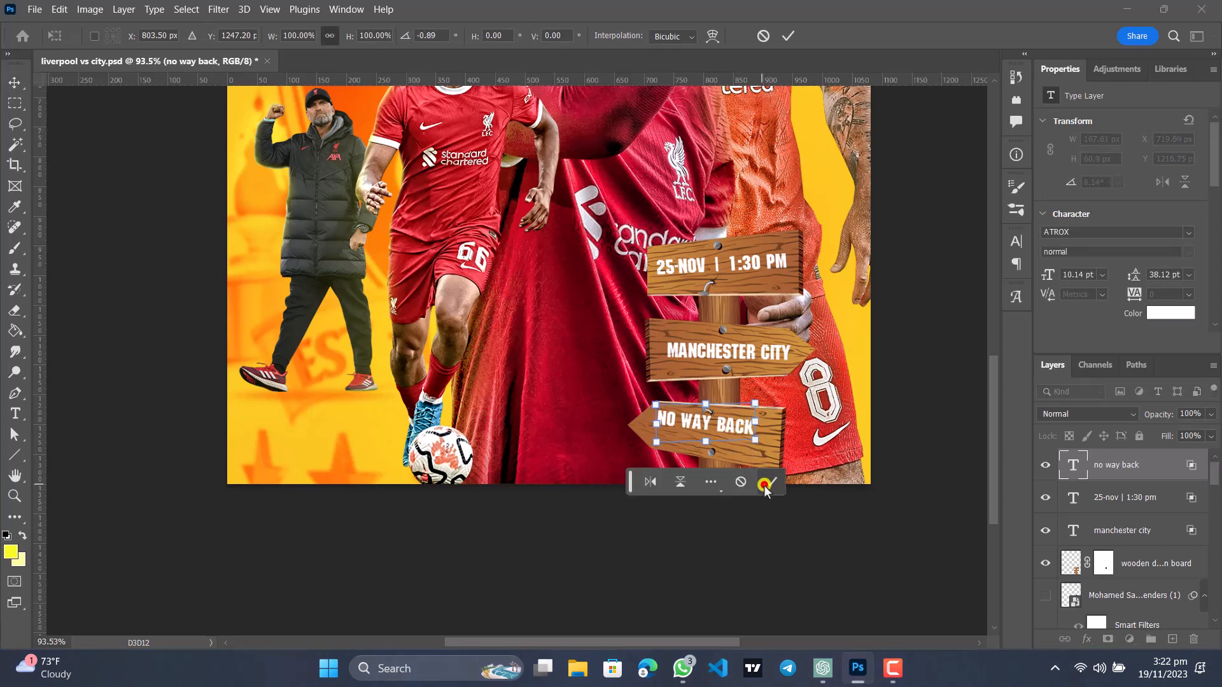
Duplicate the "NO WAY BACK" text directly beneath itself and change the copy's wording to "MUST WIN".
click(730, 428)
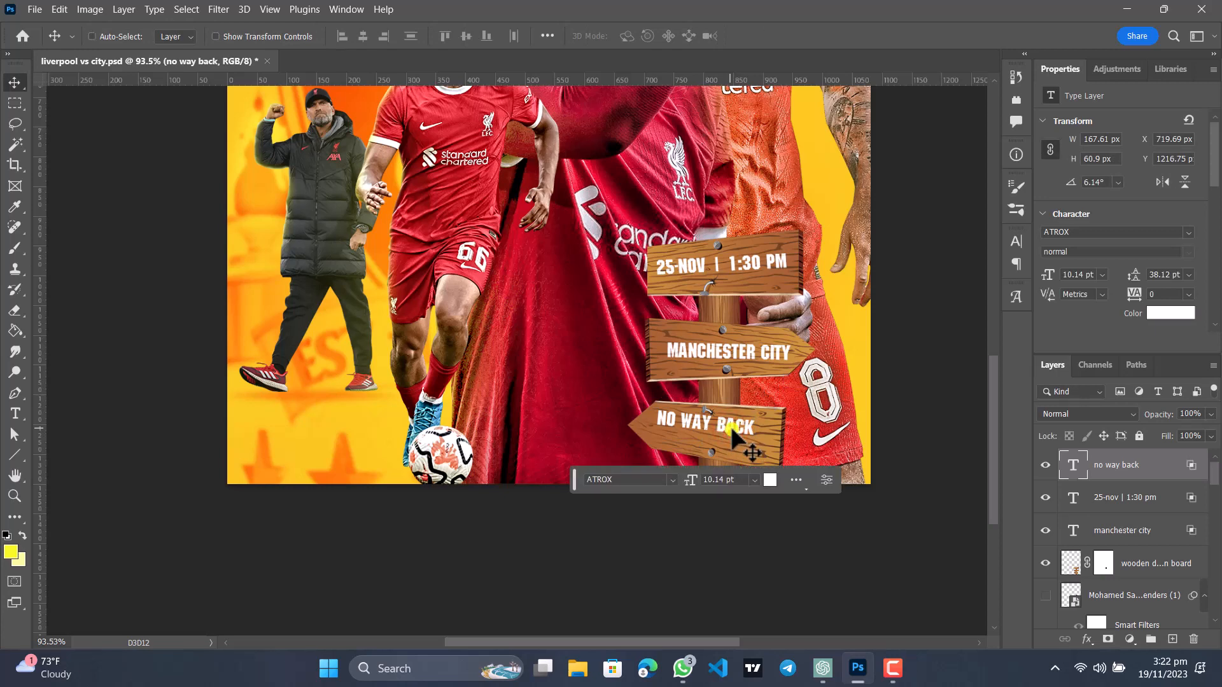
drag(732, 427, 731, 449)
double_click(732, 448)
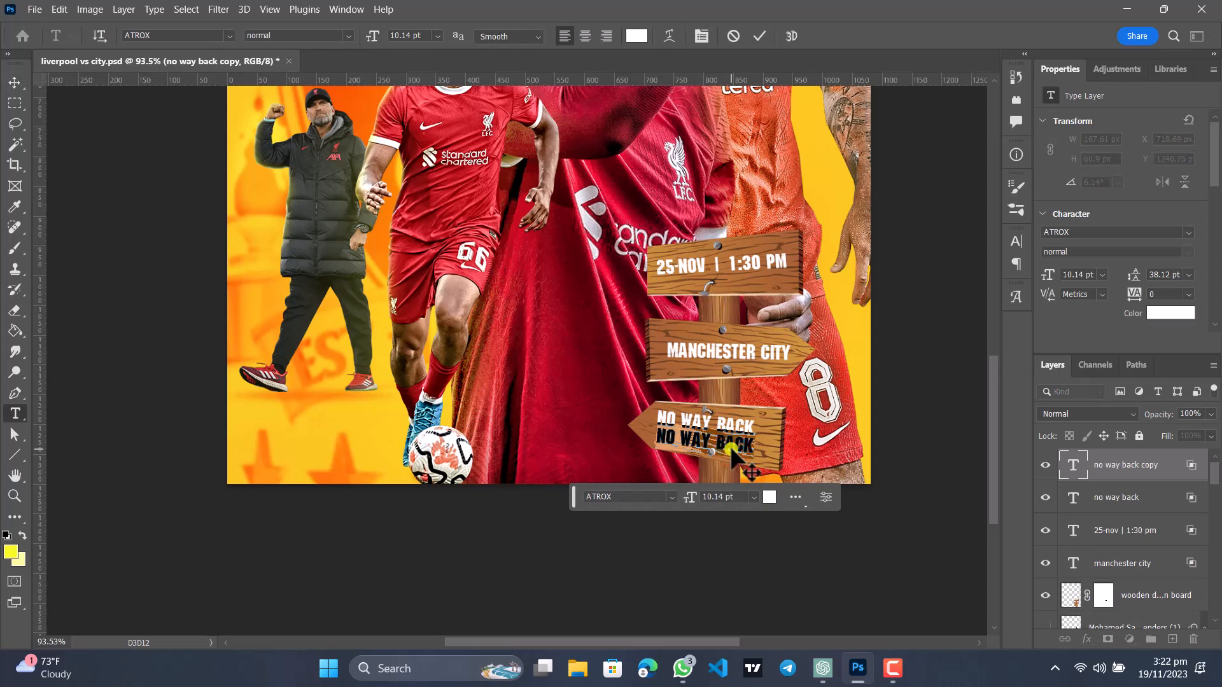
text(MUS)
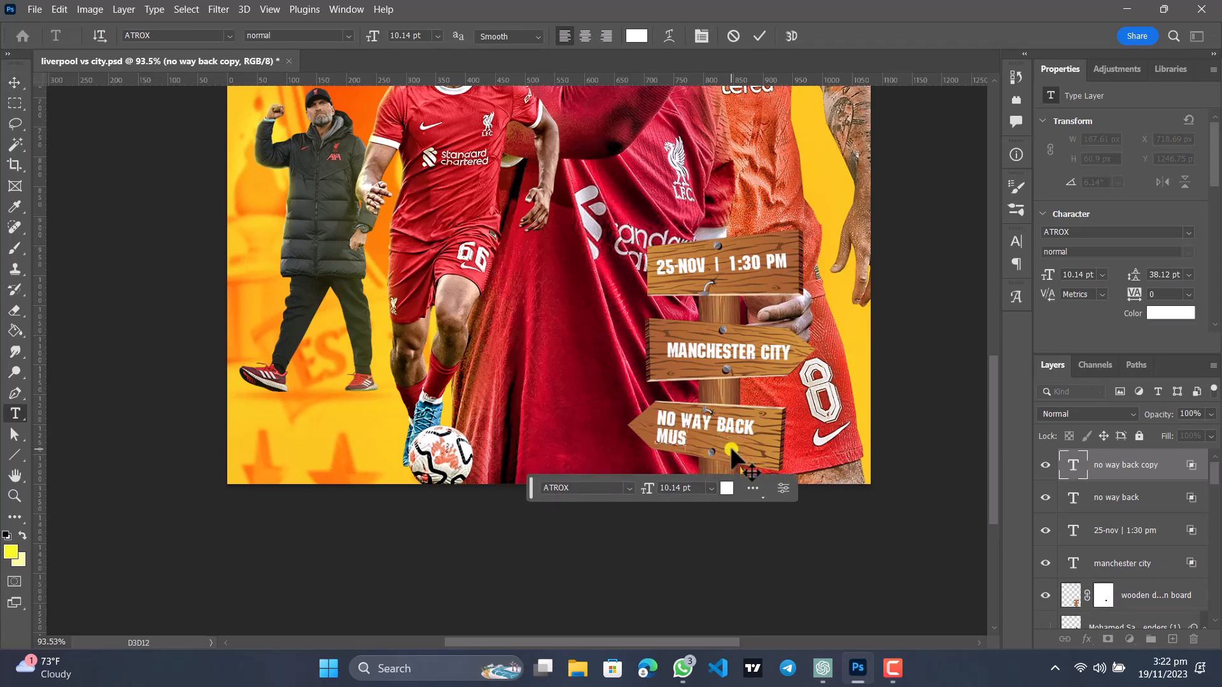
key(BackSpace)
click(763, 36)
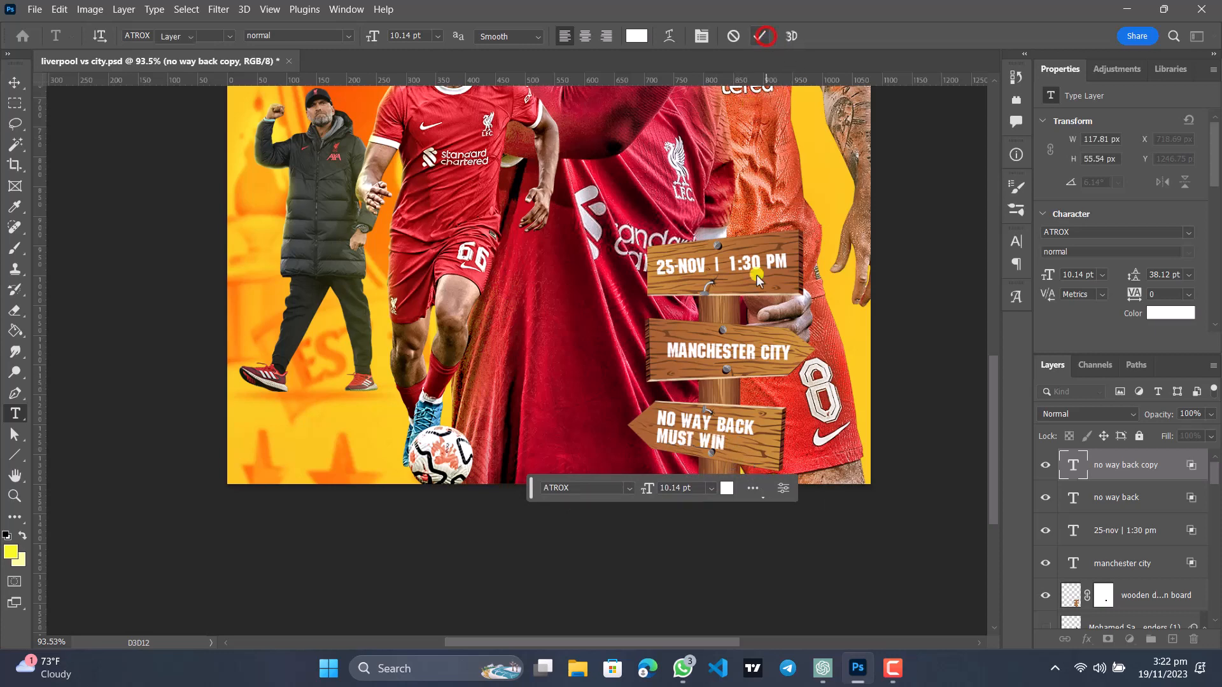
Centre "MUST WIN" under "NO WAY BACK" by moving it about 25 px right and 3 px down, and deselect it.
key(v)
drag(705, 445, 727, 453)
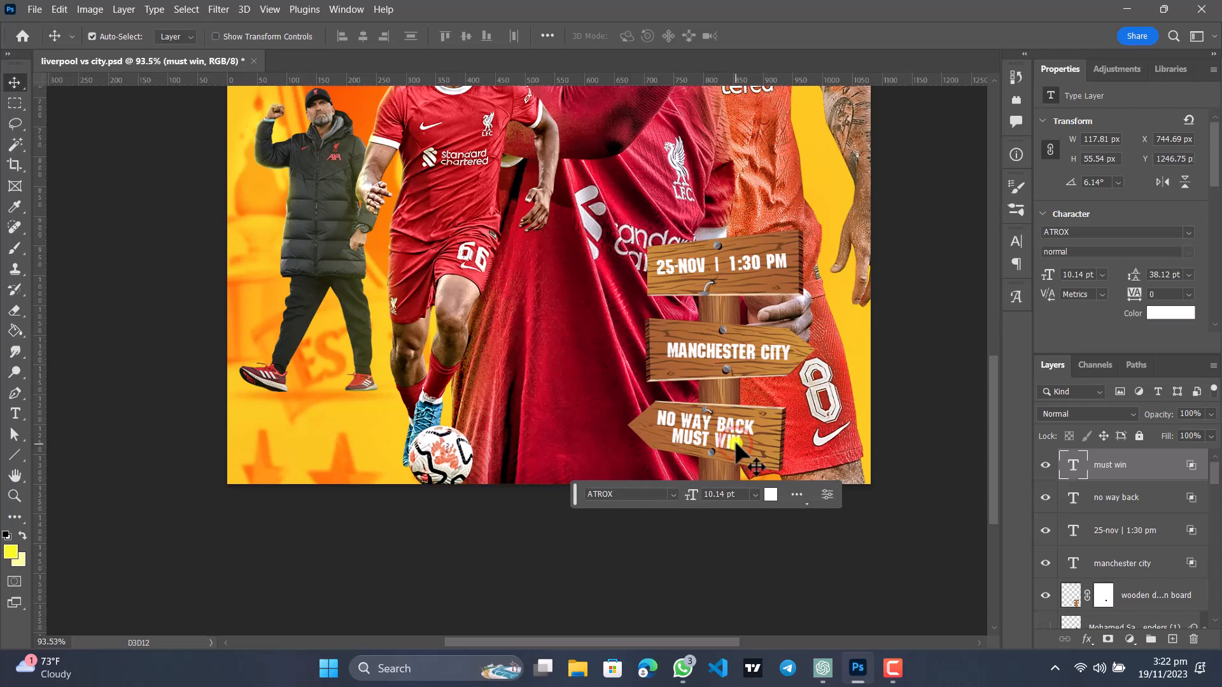
key(Down)
key(Down)
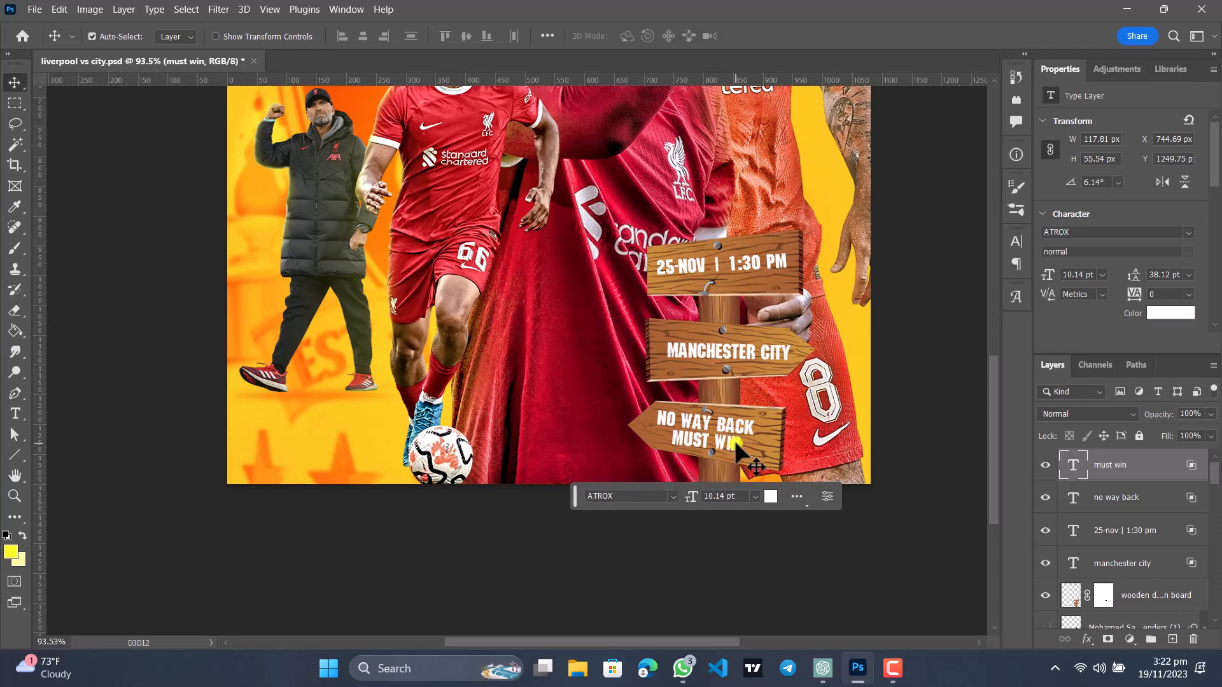
click(807, 411)
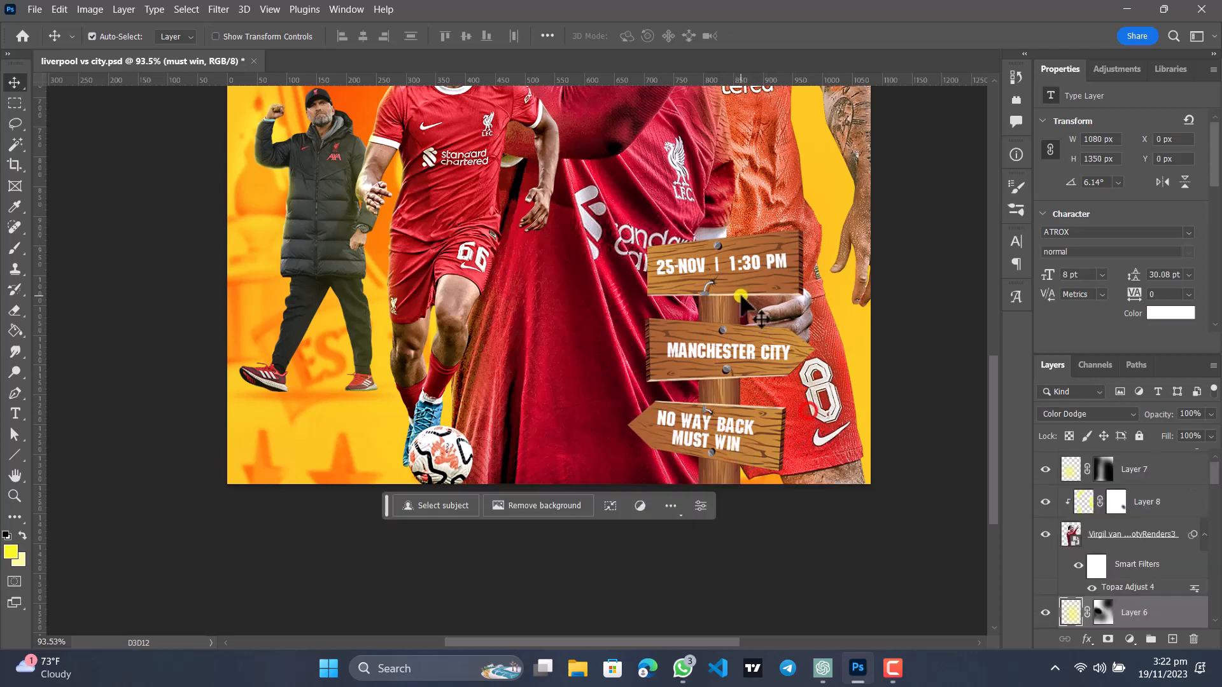
Check the whole poster and save the document.
scroll(711, 300, down, 4)
drag(655, 207, 619, 352)
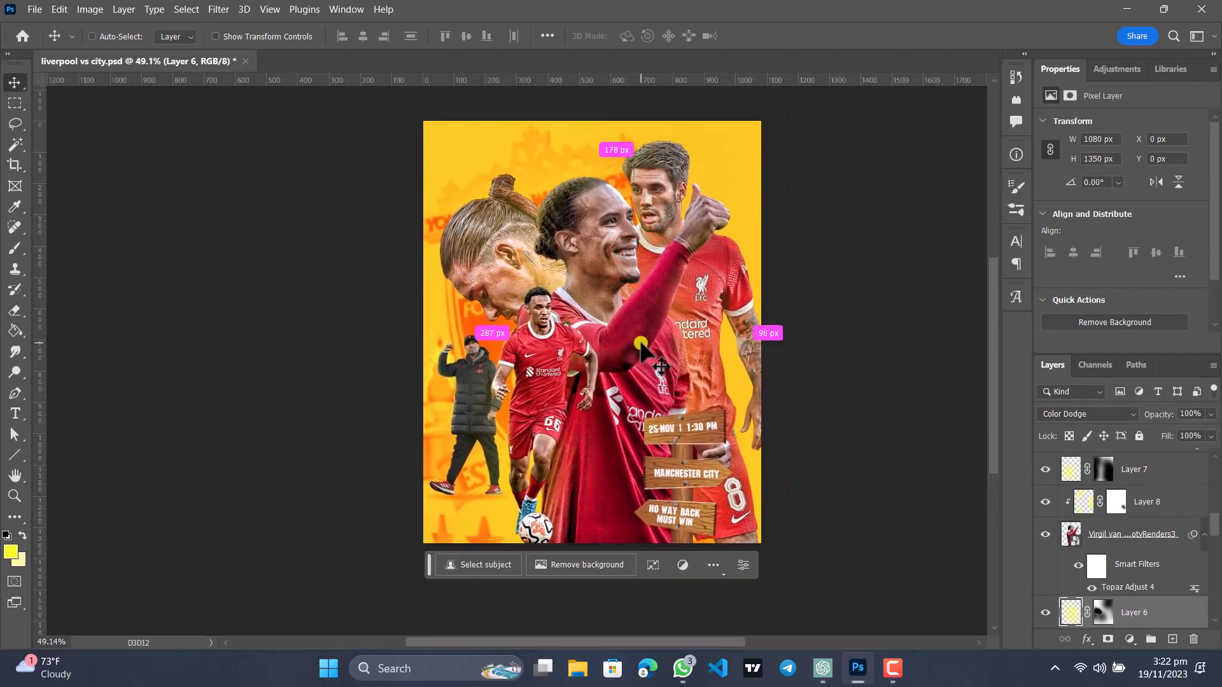
key(ctrl+s)
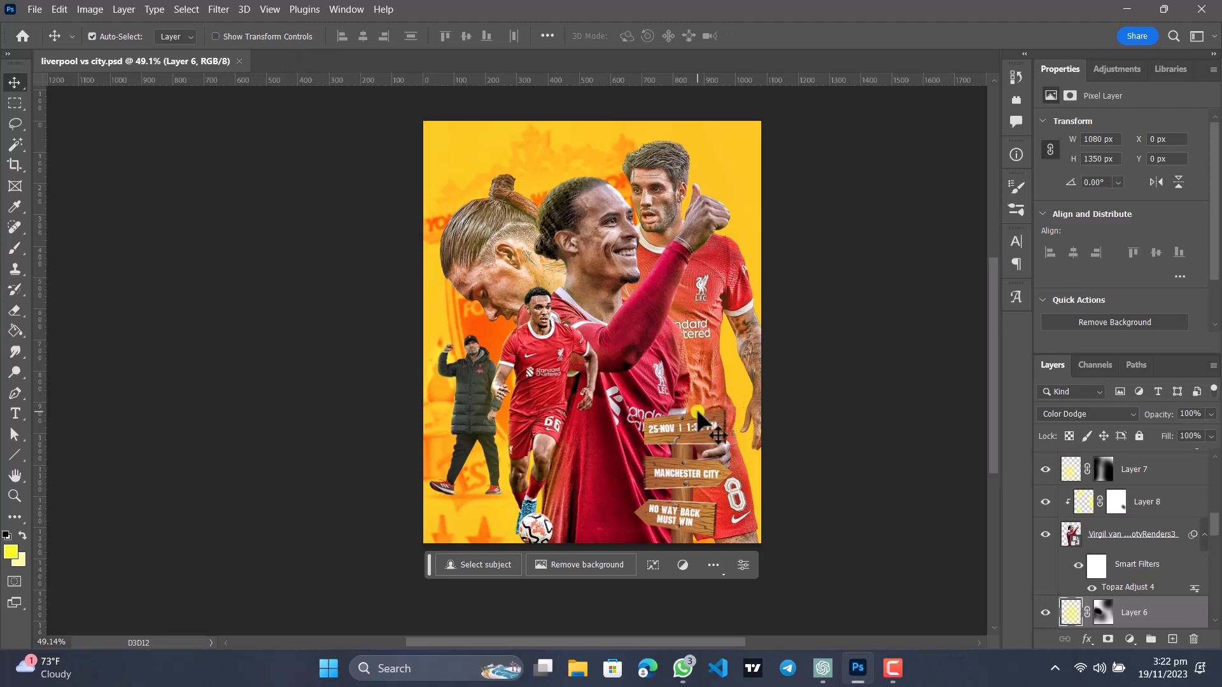
scroll(696, 420, up, 3)
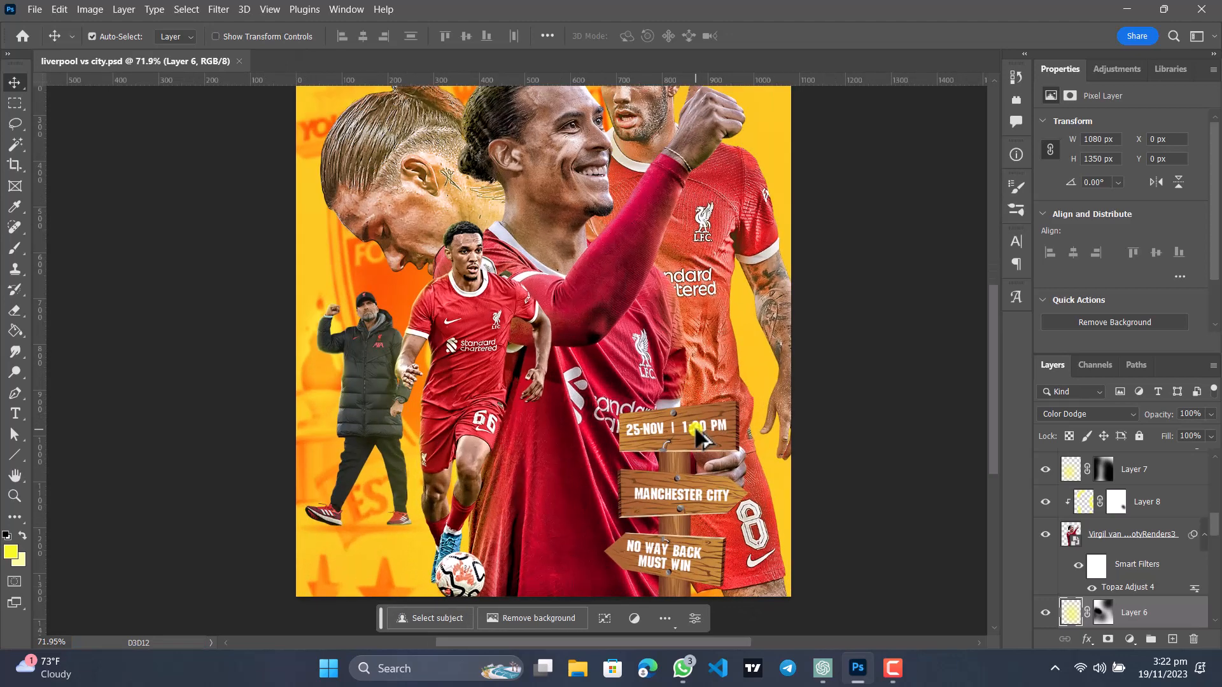
scroll(696, 435, down, 3)
key(space)
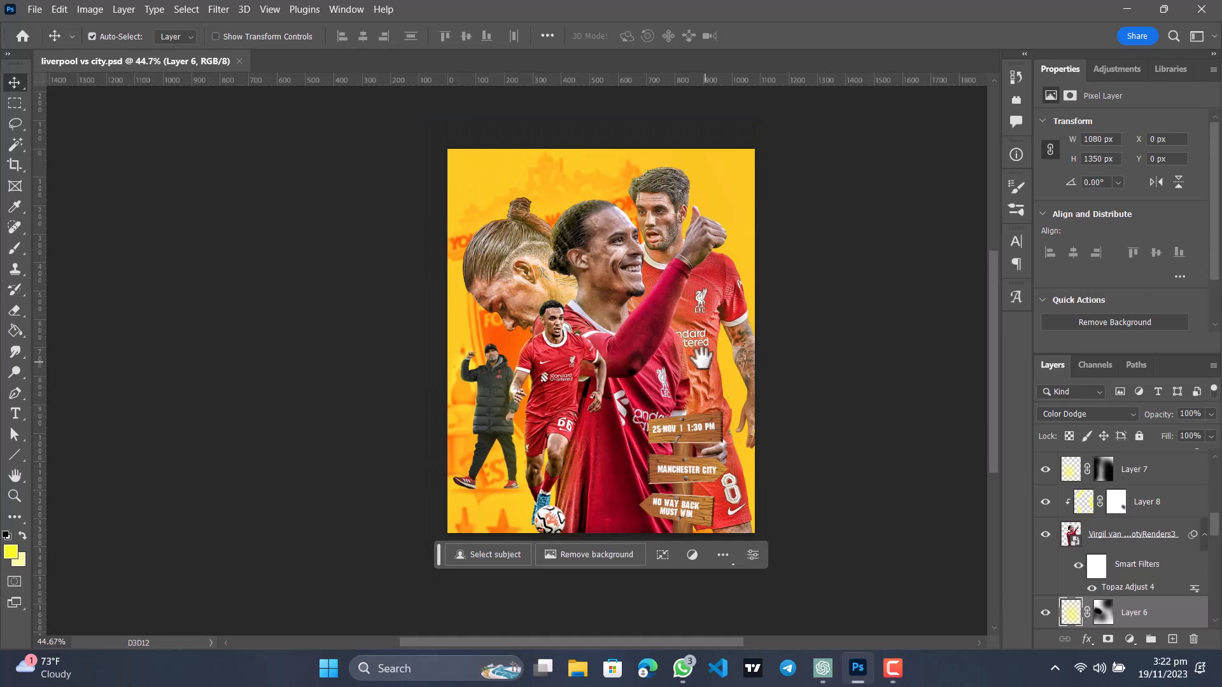
drag(693, 350, 605, 358)
scroll(599, 391, up, 1)
key(space)
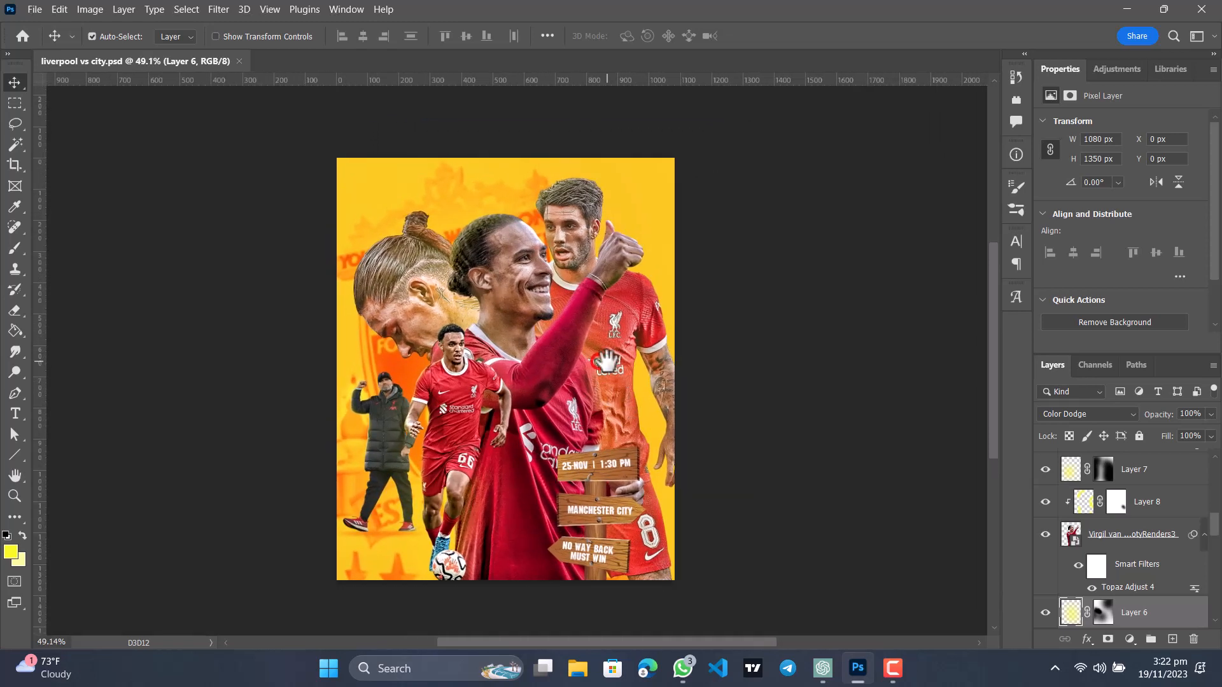